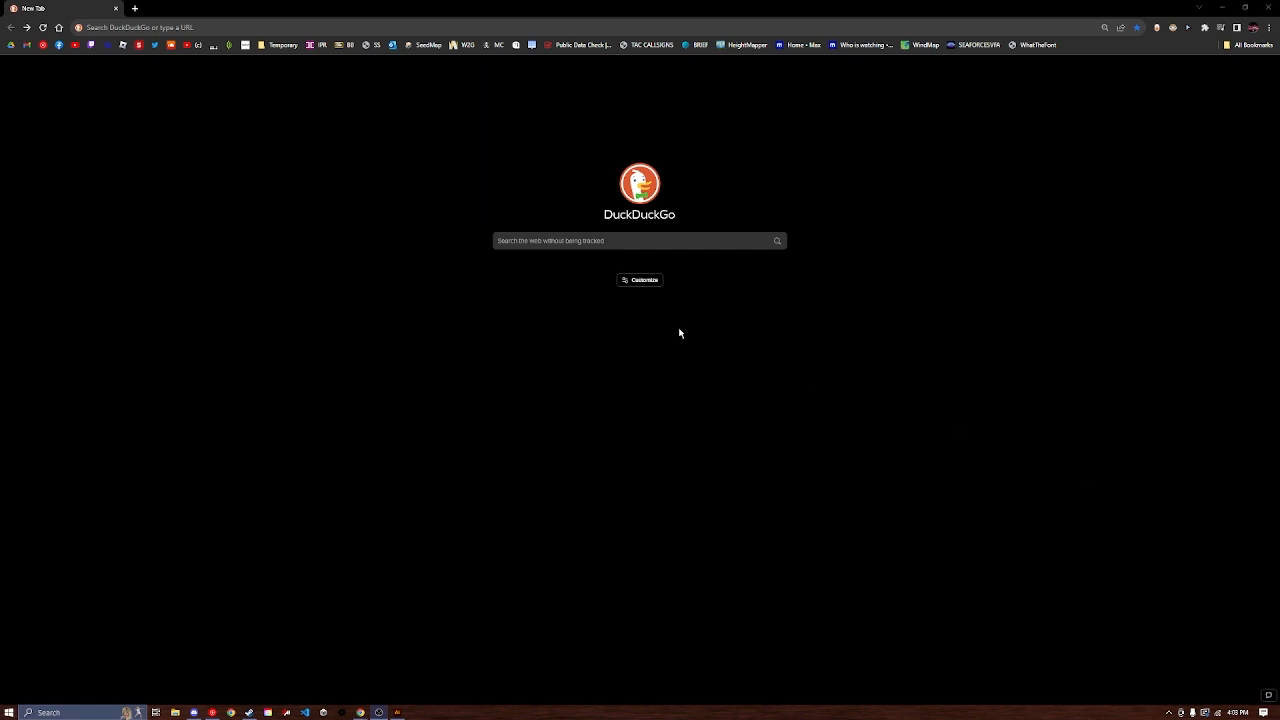
Step: Search DuckDuckGo for "patrouille suisse F-5N" and show the image results
key("ctrl+l")
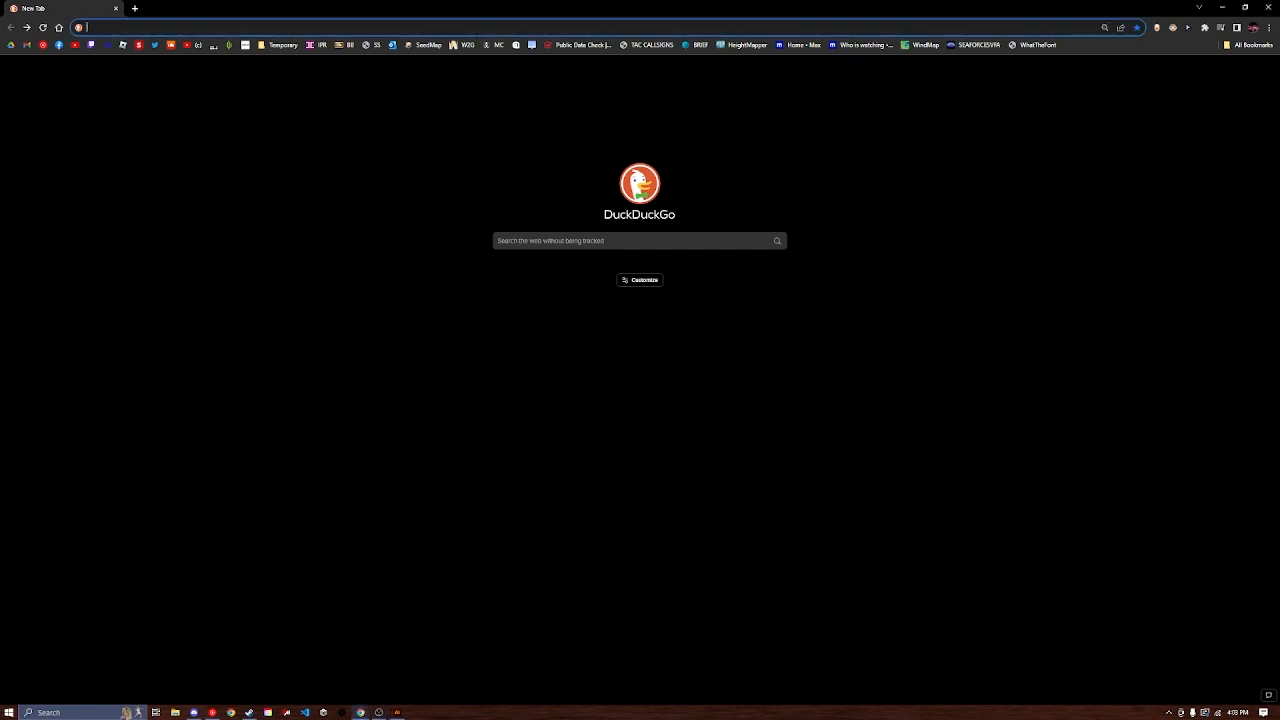
type("patr")
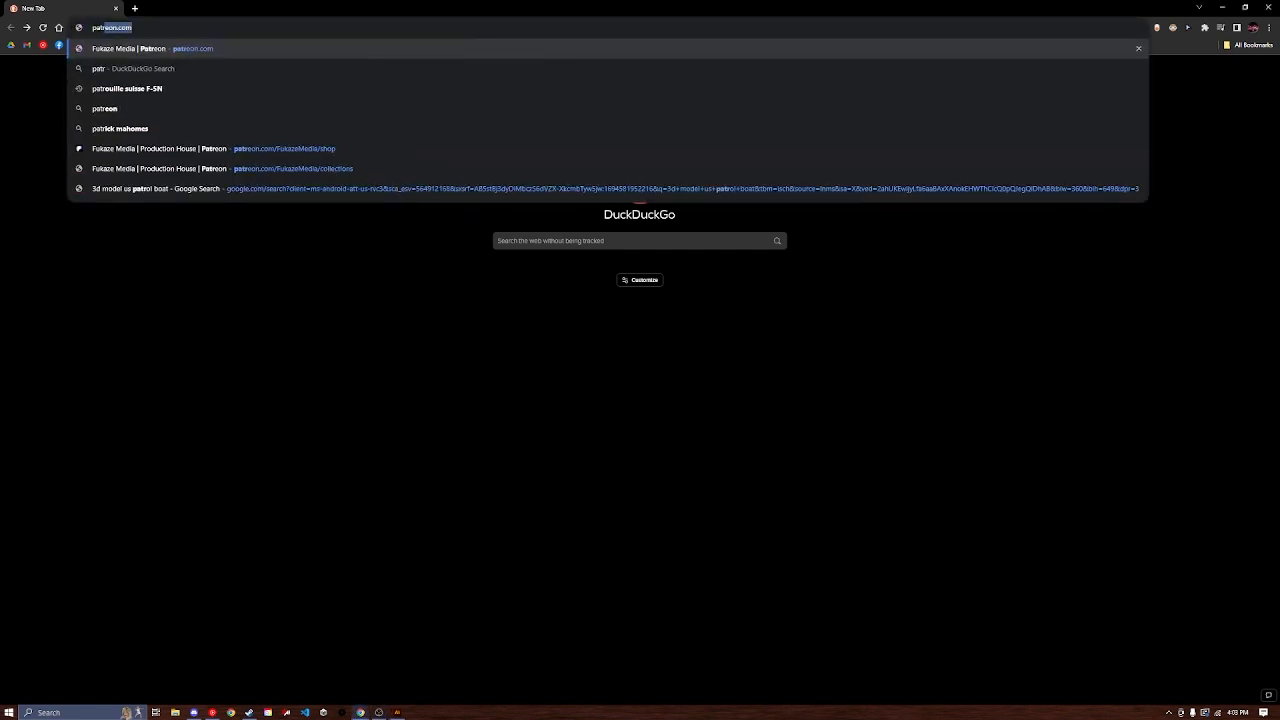
type("uou")
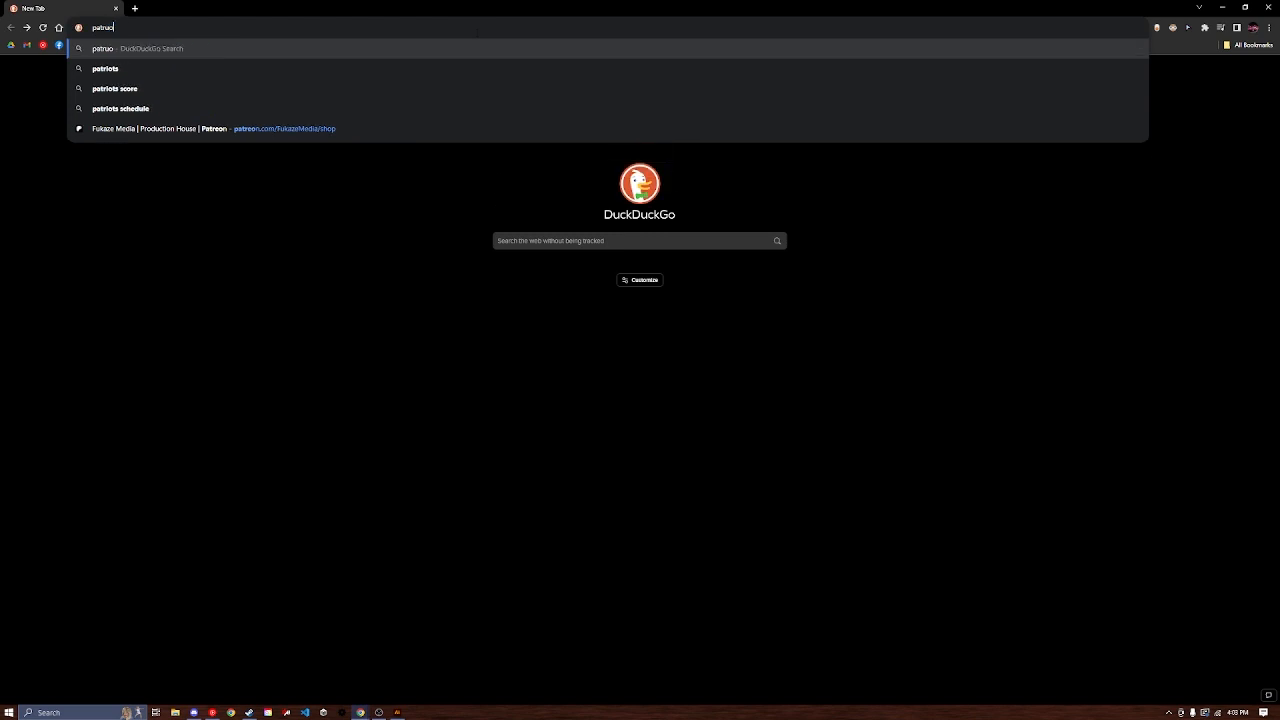
key("BackSpace")
key("BackSpace")
key("BackSpace")
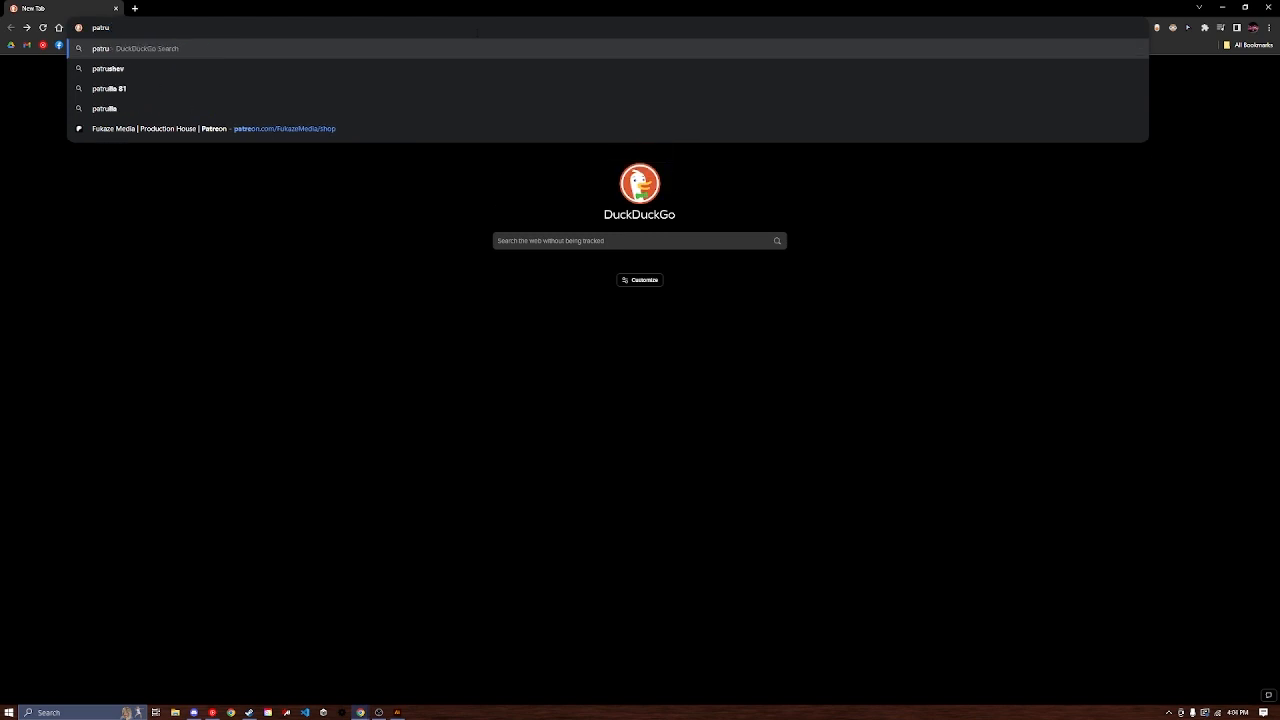
type("ou")
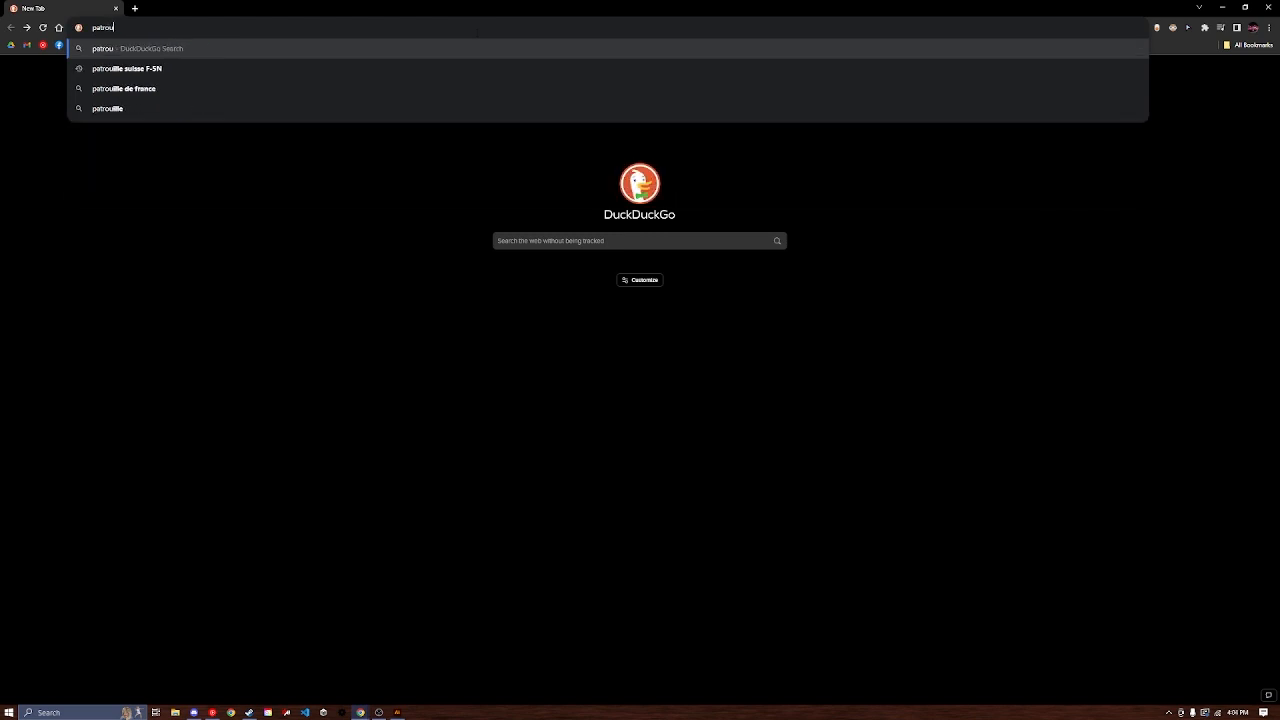
left_click(160, 67)
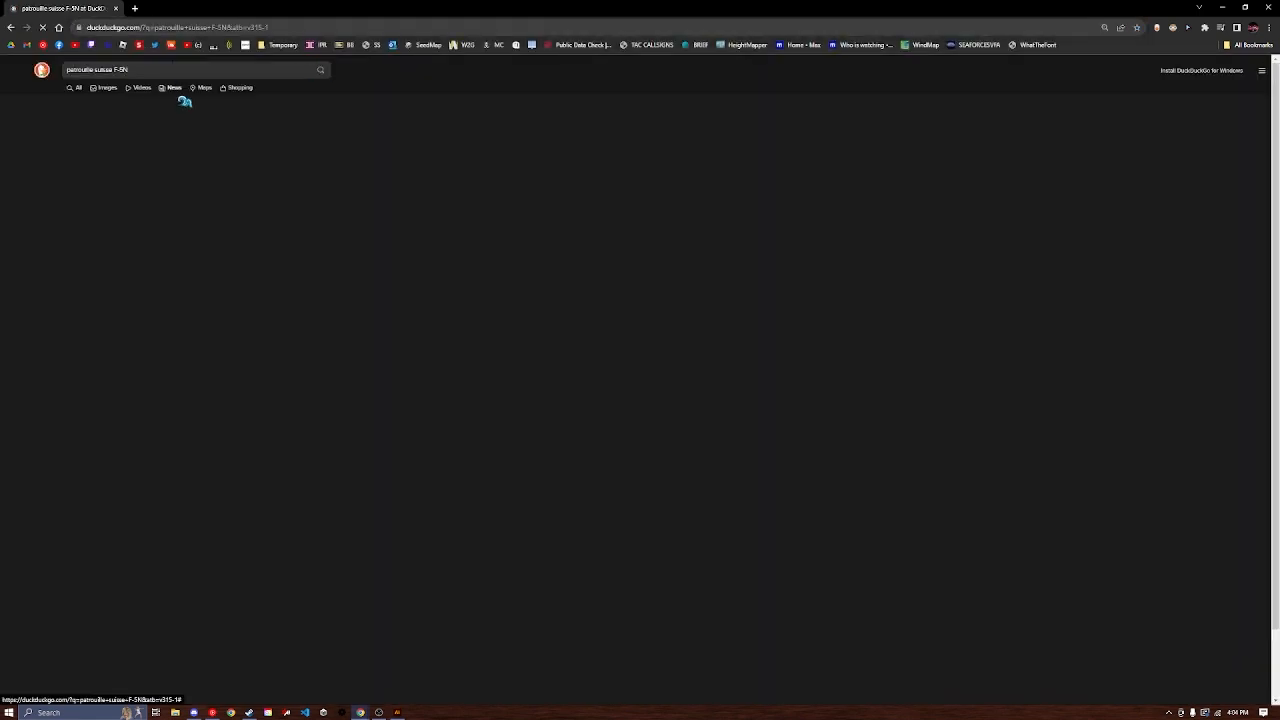
left_click(104, 88)
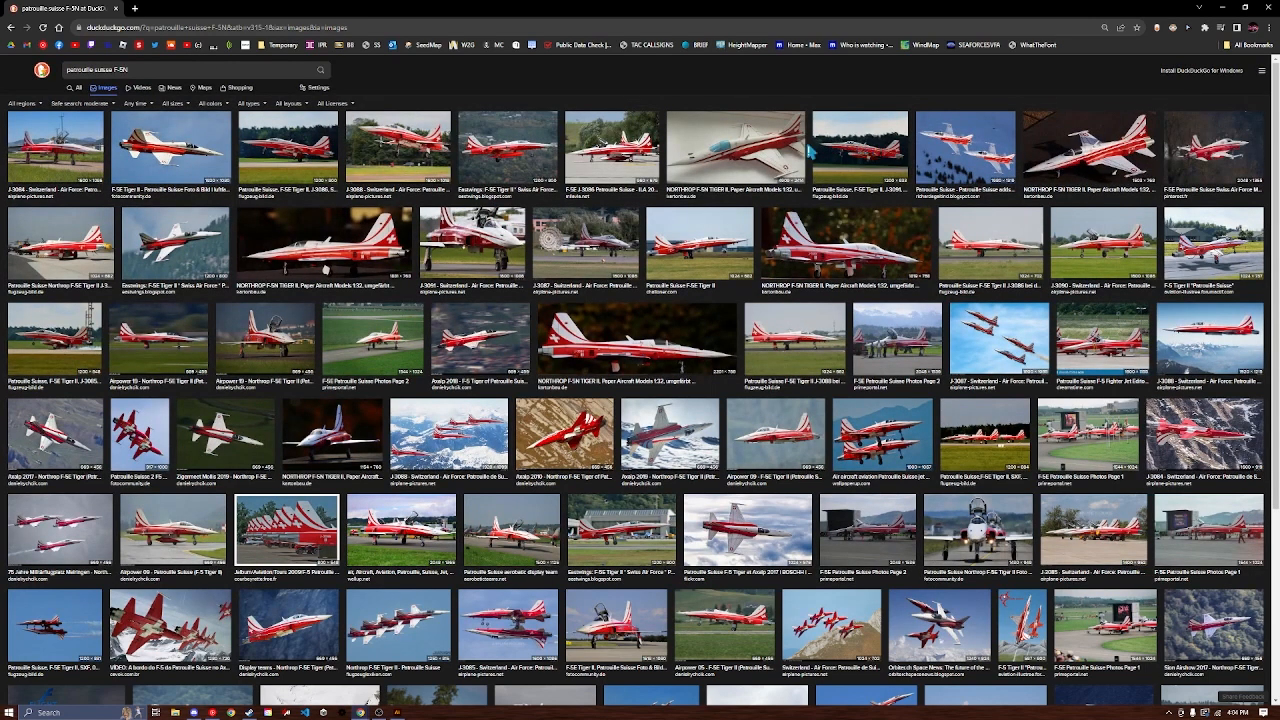
Step: Compare the enlarged previews of the first two Patrouille Suisse image results, the parked jet and the jet in flight
left_click(730, 148)
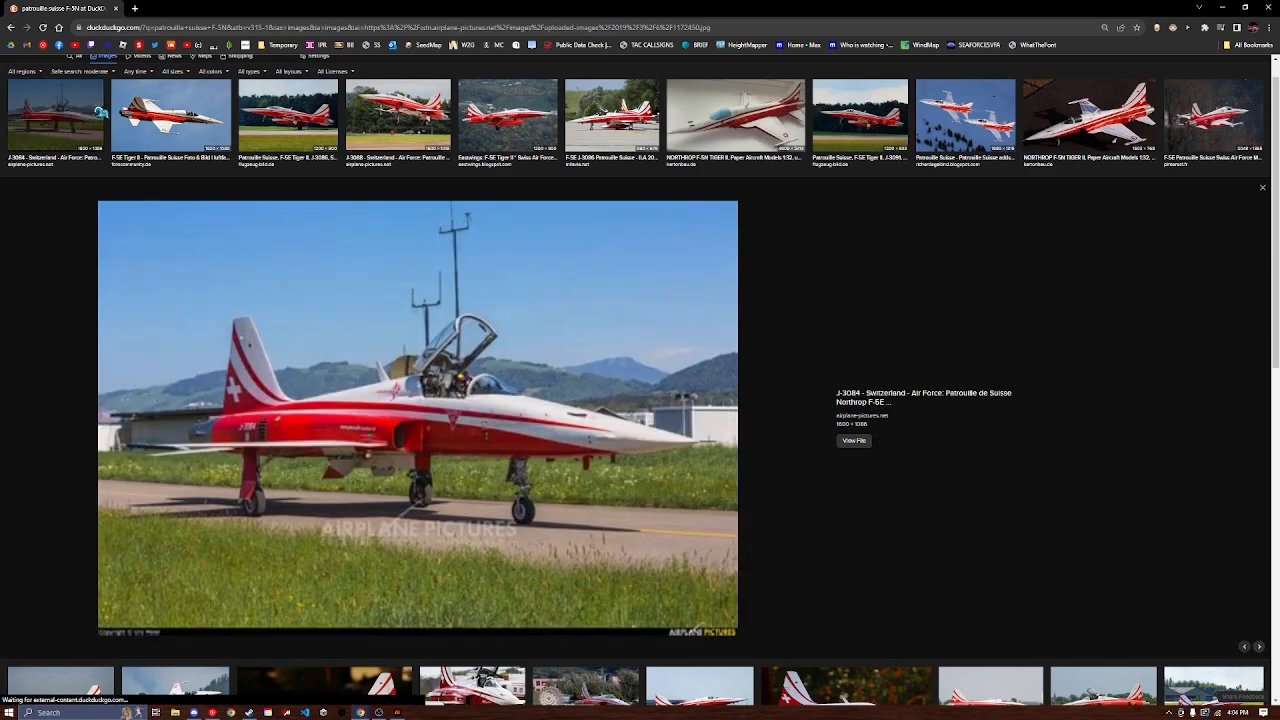
left_click(100, 112)
left_click(180, 124)
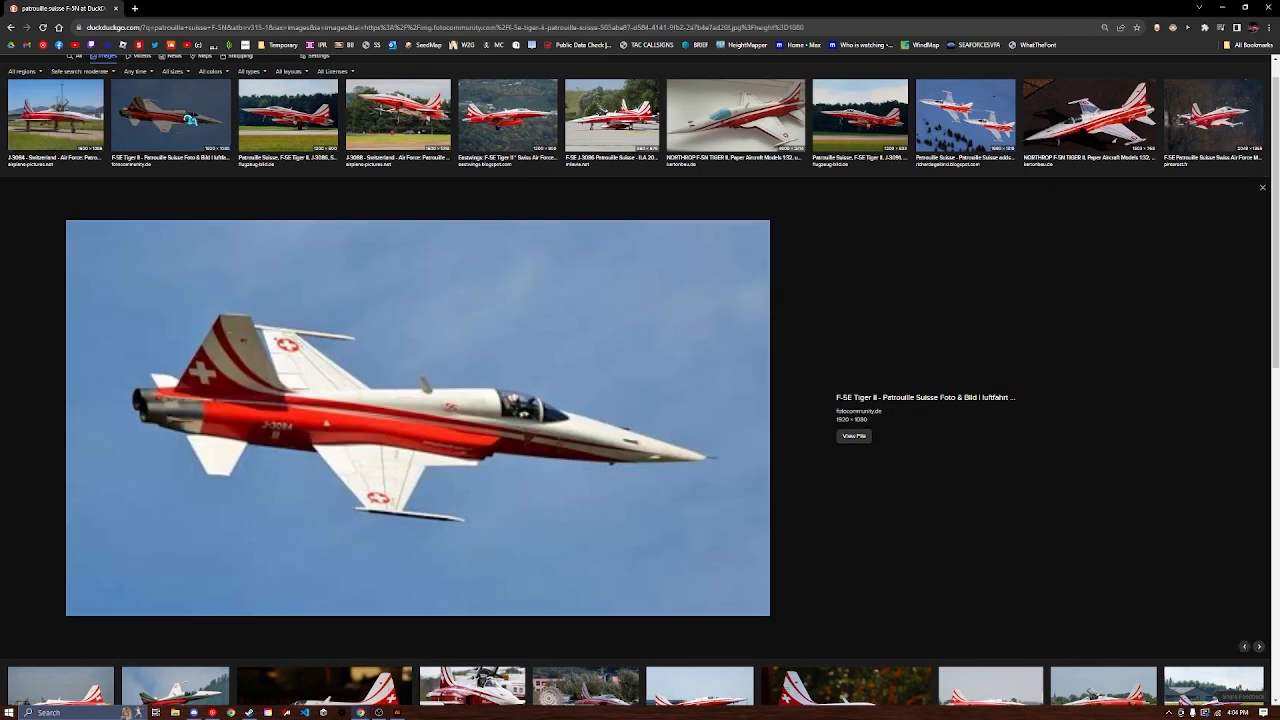
left_click(60, 112)
left_click(150, 114)
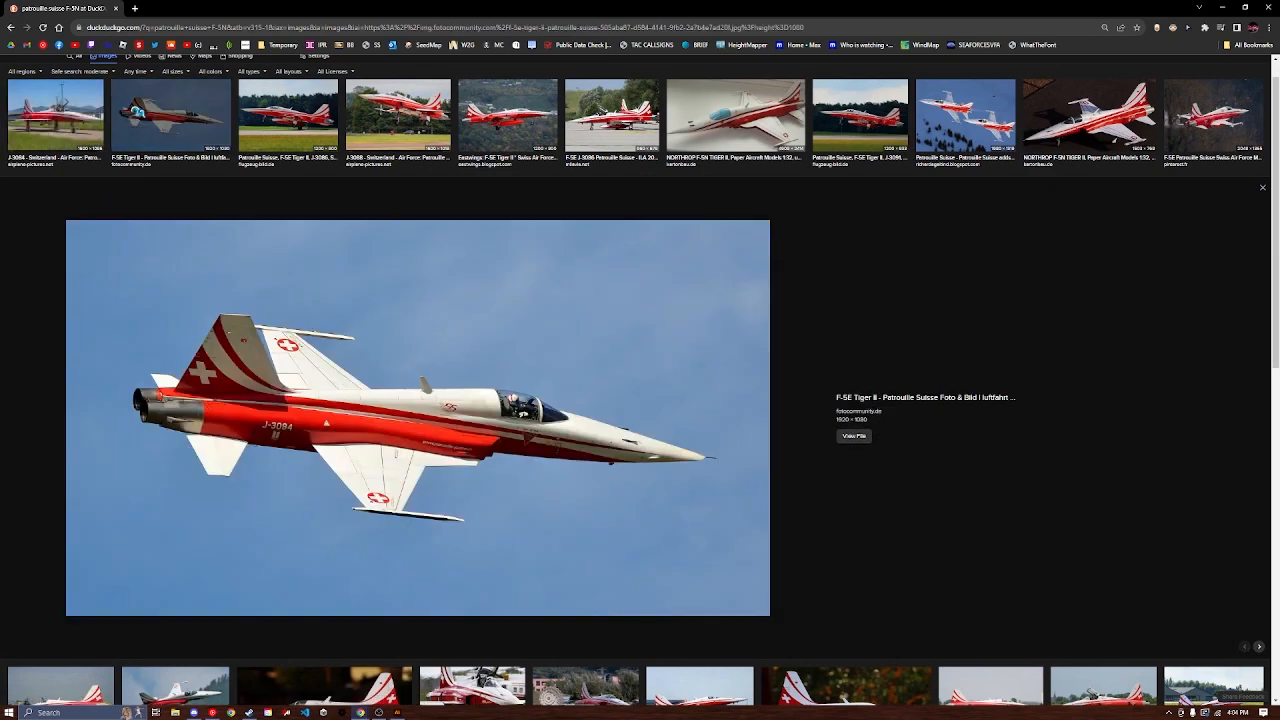
left_click(86, 142)
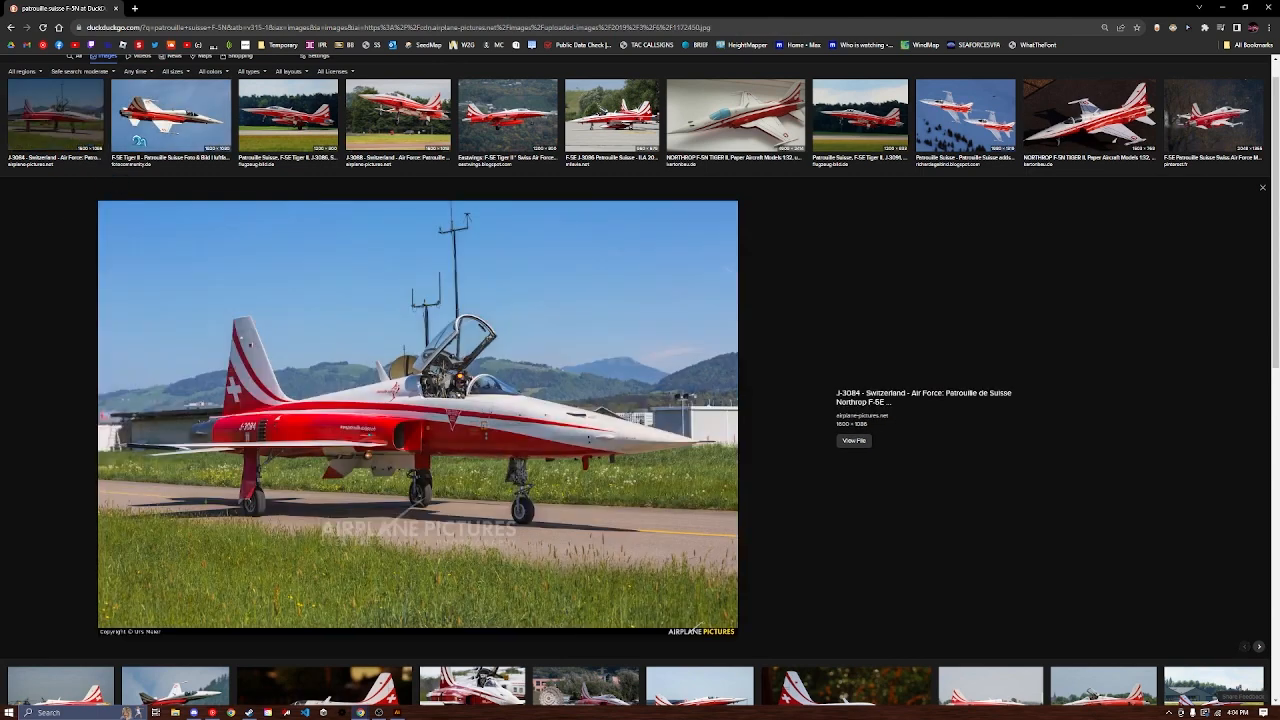
Step: Copy the fotocommunity.de photo of the F-5E Tiger II in flight from its enlarged preview
left_click(144, 136)
right_click(234, 308)
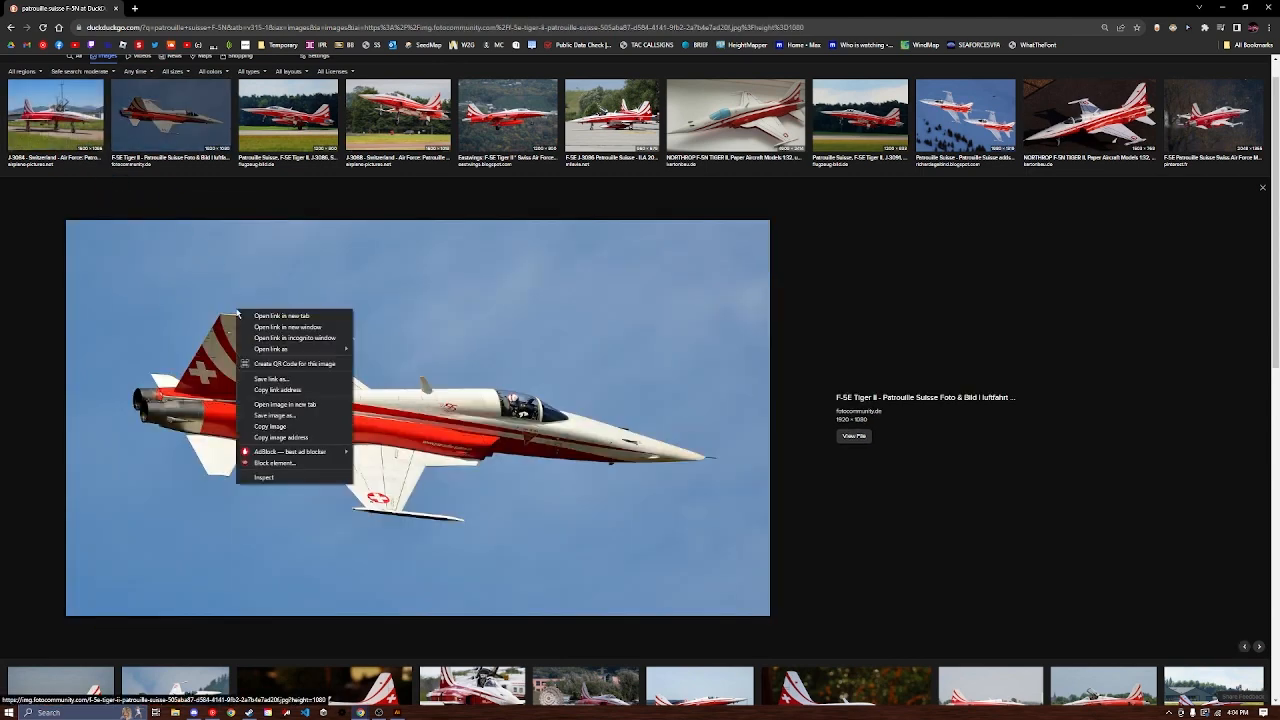
left_click(289, 424)
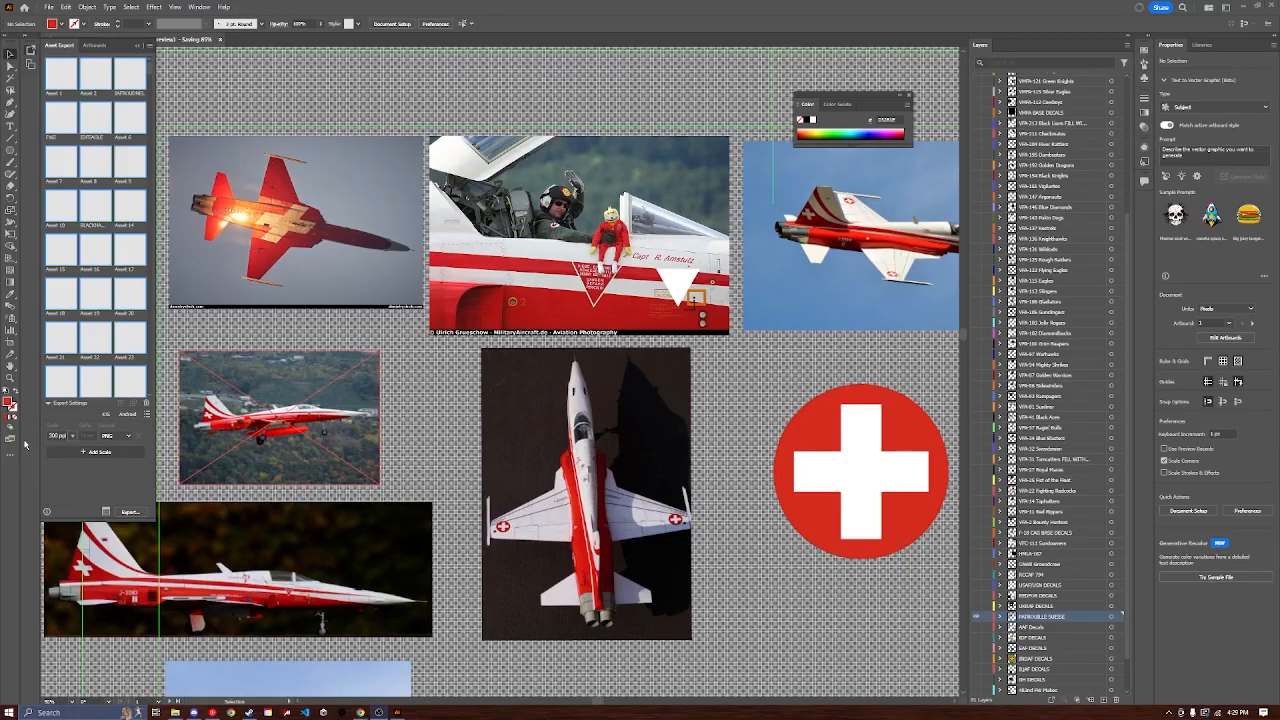
Step: In Illustrator, survey the collected Patrouille Suisse reference photos and examine the wing and tail markings in the top-view photo
scroll(643, 423, "down", 2, "alt")
scroll(680, 425, "down", 1)
scroll(727, 428, "down", 2, "alt")
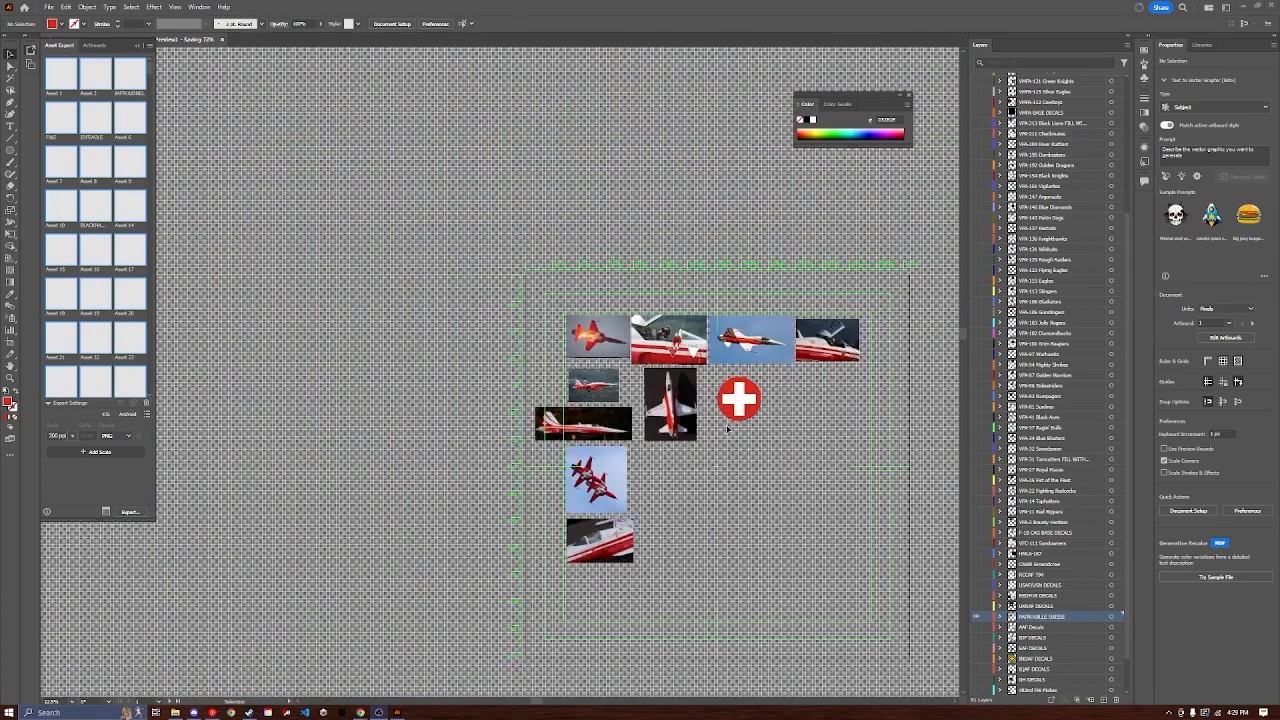
scroll(783, 455, "up", 1, "alt")
scroll(876, 473, "up", 1, "alt")
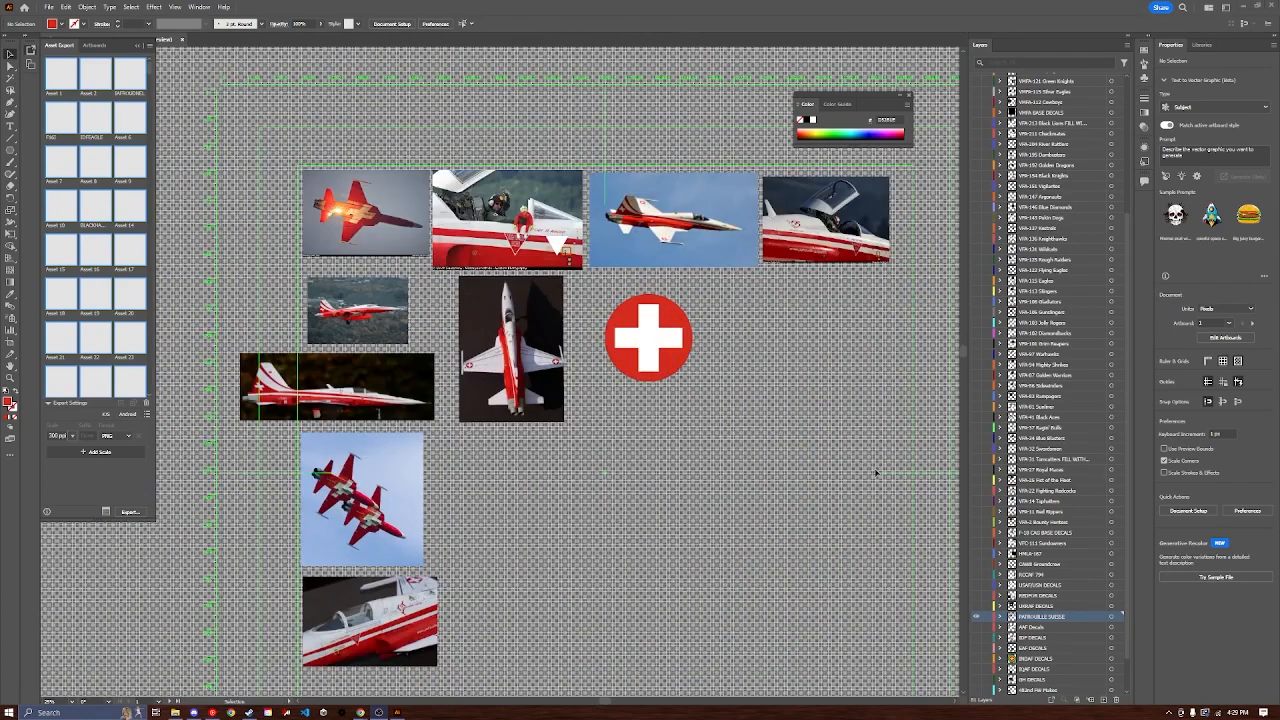
scroll(505, 445, "up", 1)
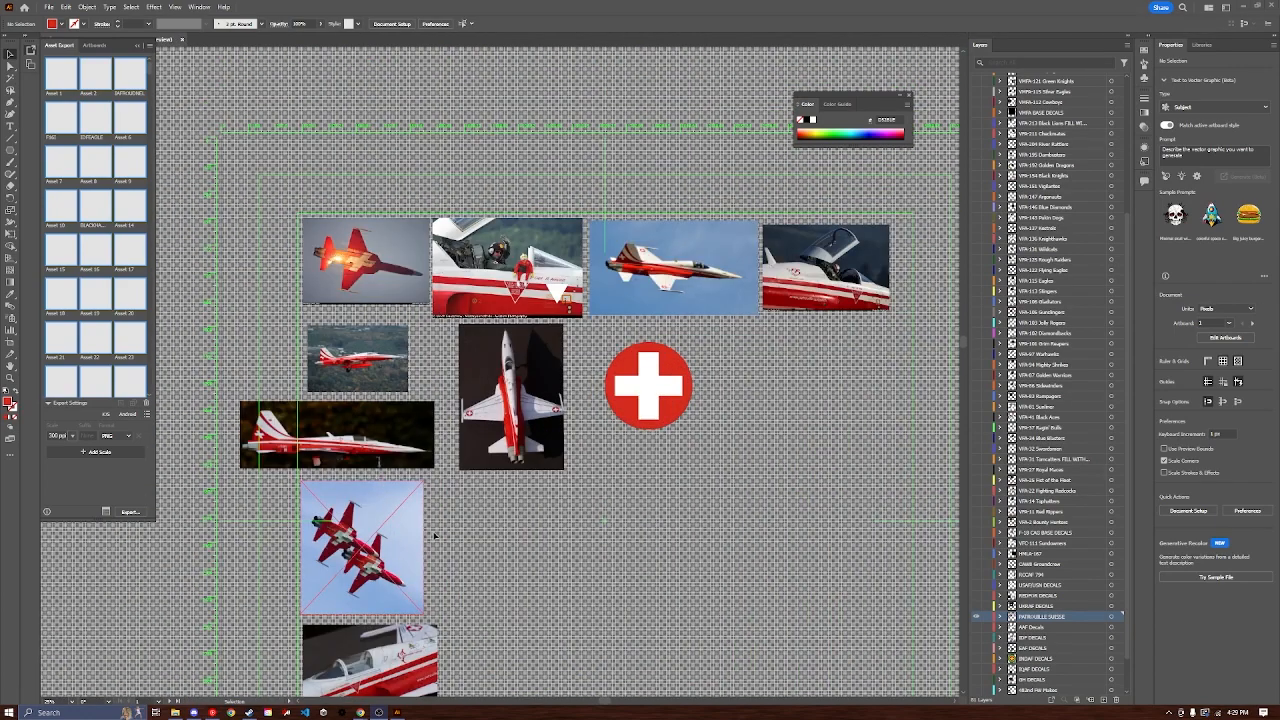
scroll(519, 455, "up", 1, "alt")
scroll(520, 450, "up", 1, "alt")
scroll(505, 456, "up", 2, "alt")
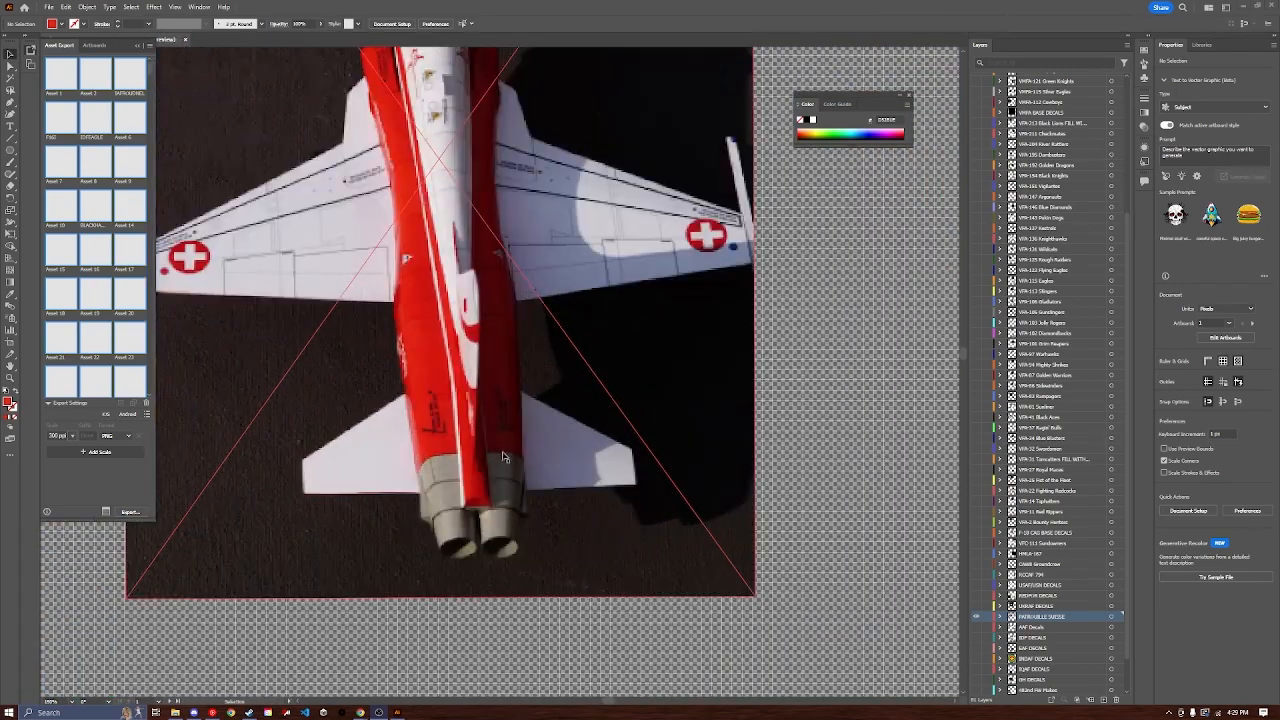
scroll(490, 457, "down", 4, "alt")
scroll(210, 450, "down", 1, "alt")
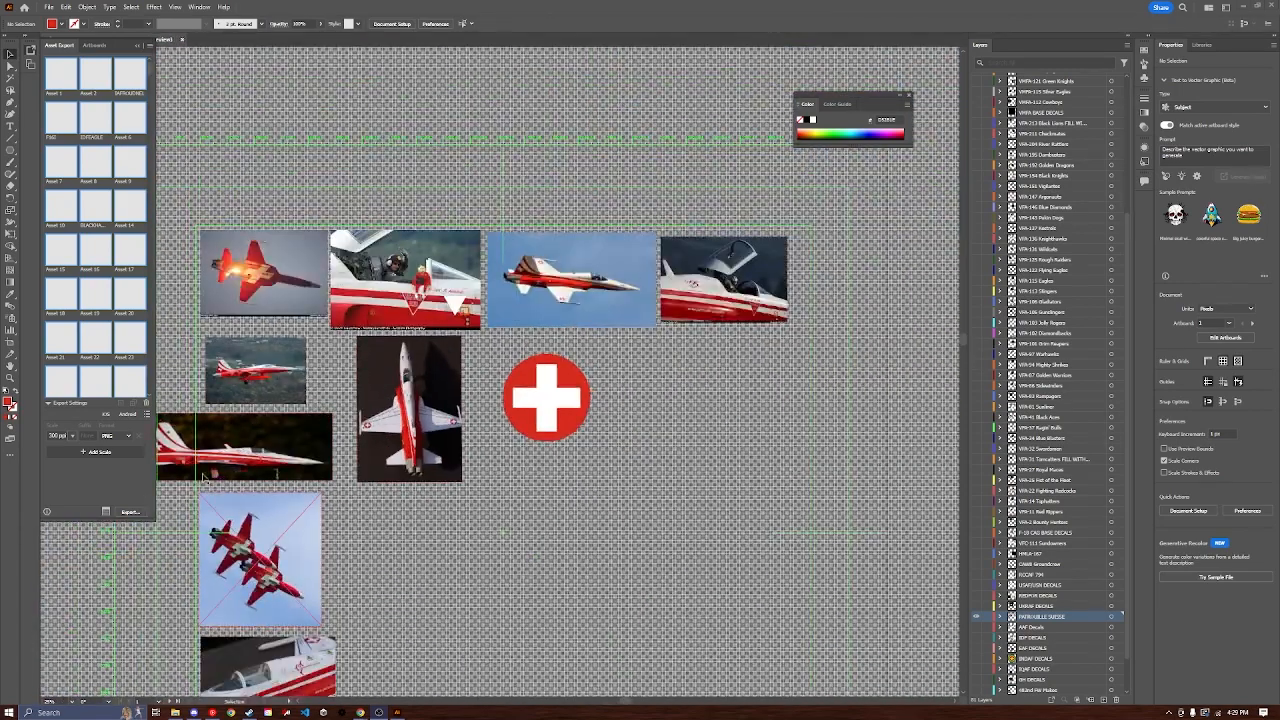
Step: Examine the livery in the side-view photo with lowered landing gear and the cross on the underside photo above it
scroll(207, 355, "up", 2, "alt")
scroll(260, 364, "up", 2, "alt")
scroll(321, 374, "up", 1, "alt")
scroll(322, 376, "down", 1, "alt")
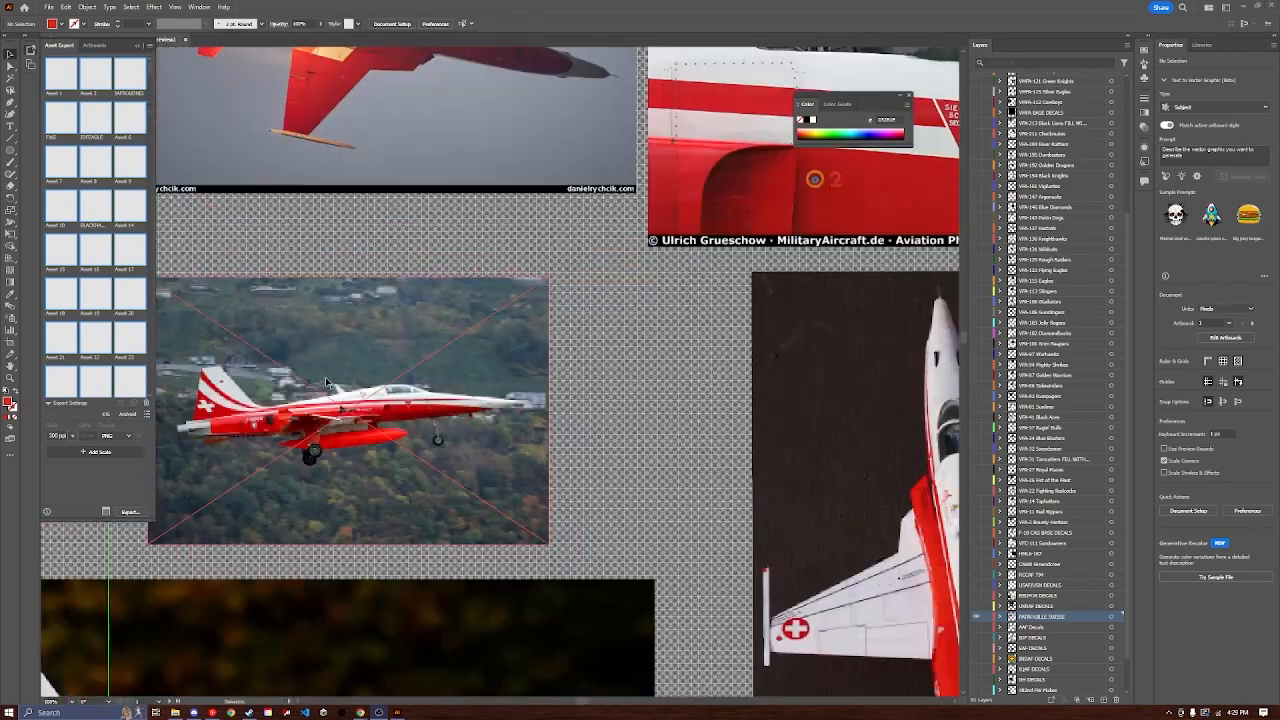
scroll(340, 376, "up", 1)
scroll(343, 375, "up", 4)
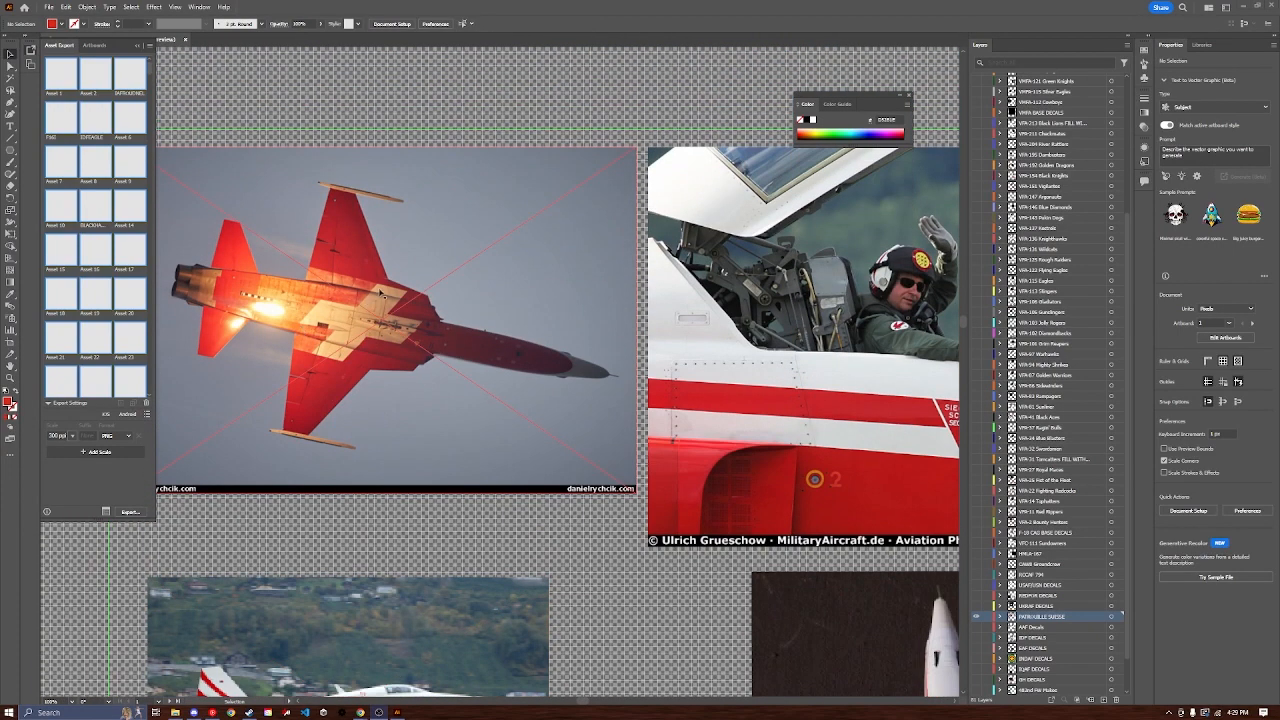
scroll(395, 323, "down", 2, "alt")
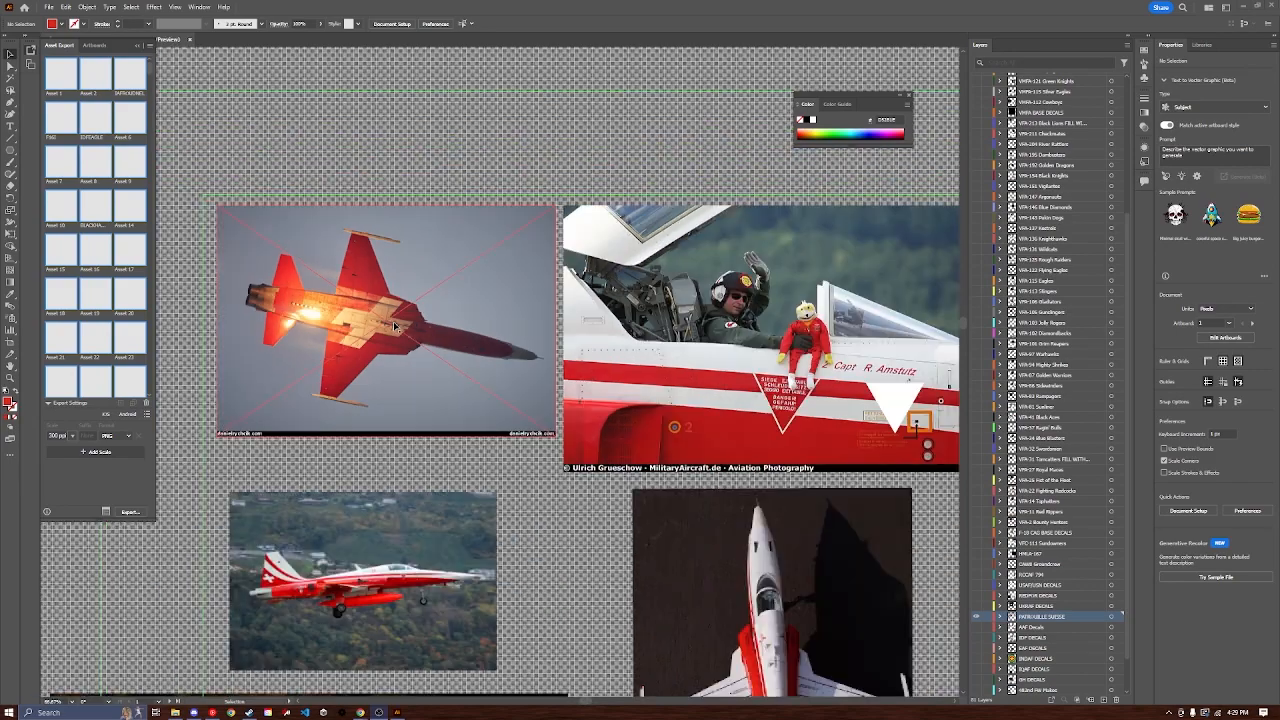
scroll(771, 413, "down", 1, "alt")
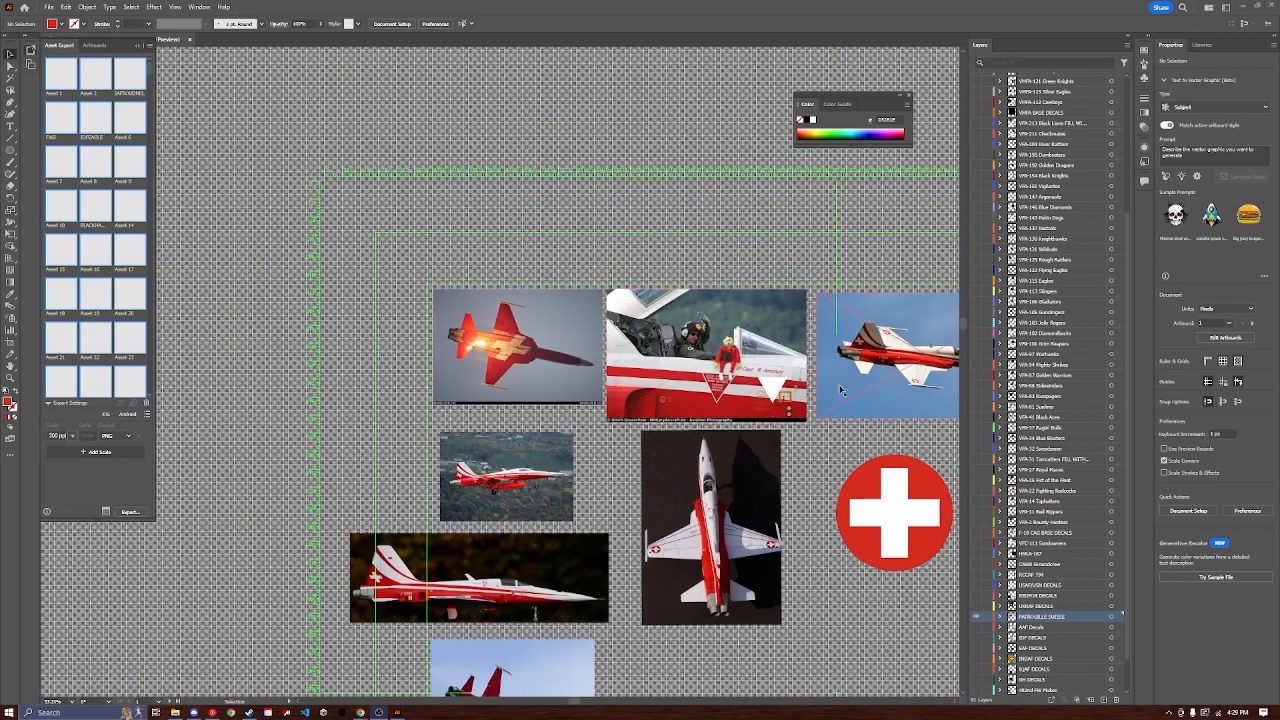
Step: Examine the ejection-seat warning triangle, rescue markings and white triangle on the photo of the waving pilot
scroll(831, 392, "up", 3, "alt")
scroll(831, 392, "down", 2, "alt")
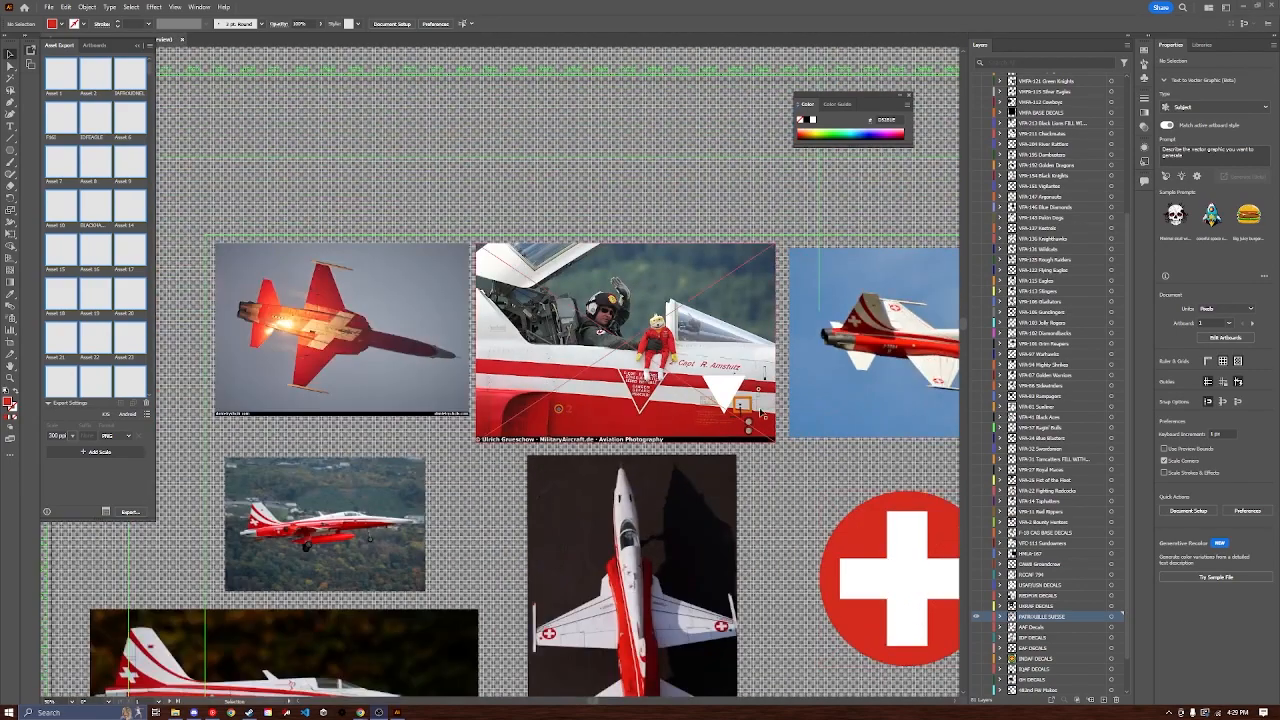
scroll(826, 422, "up", 2, "alt")
scroll(638, 375, "up", 2, "alt")
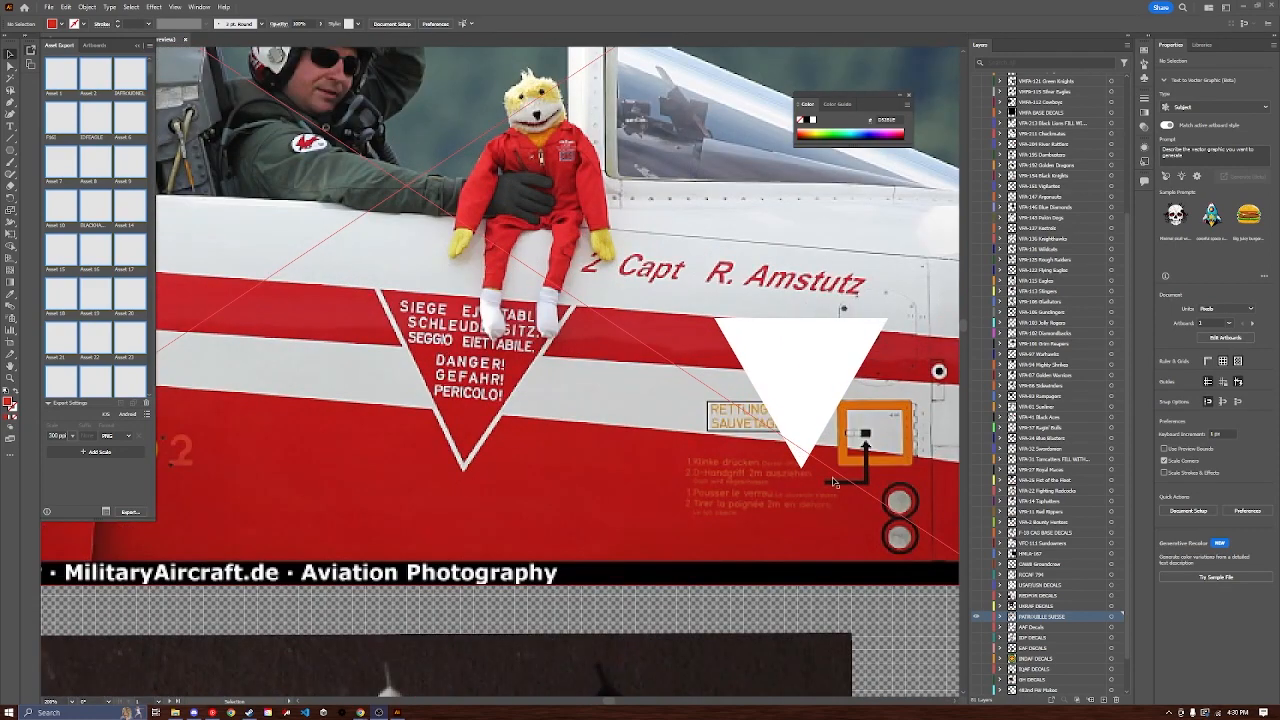
scroll(833, 482, "down", 1, "alt")
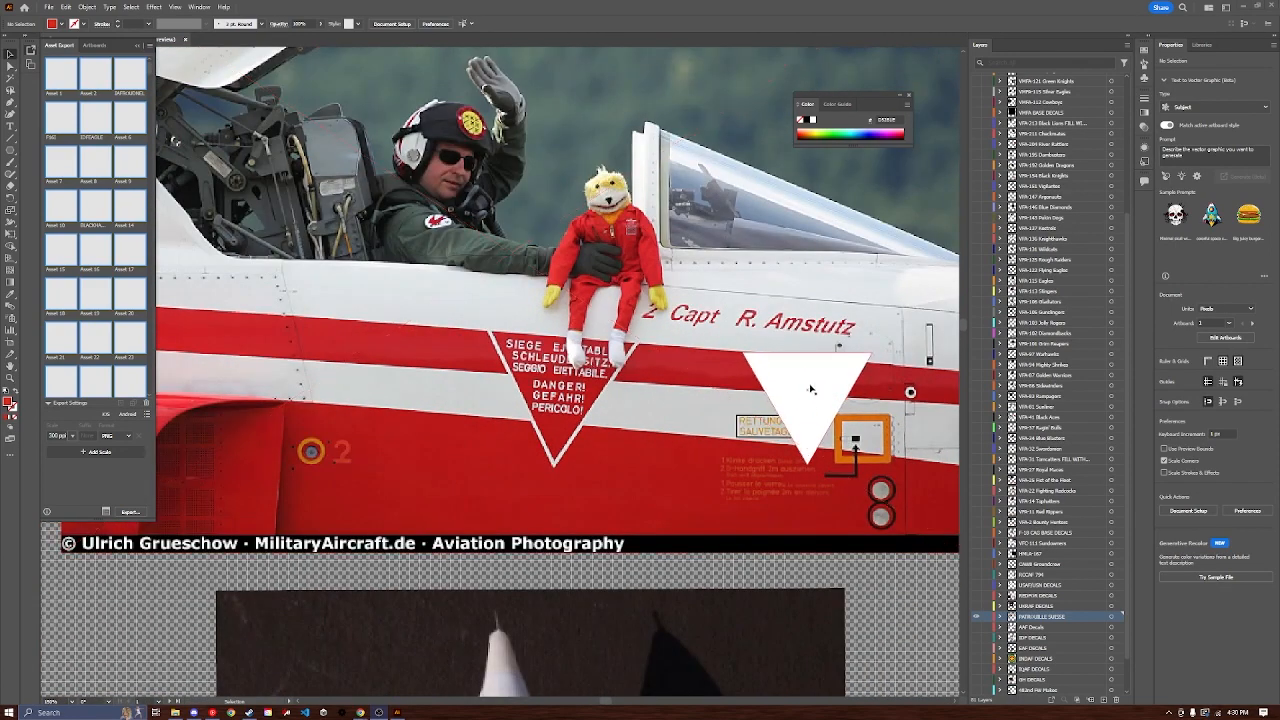
scroll(790, 414, "down", 5, "alt")
scroll(774, 471, "down", 2, "alt")
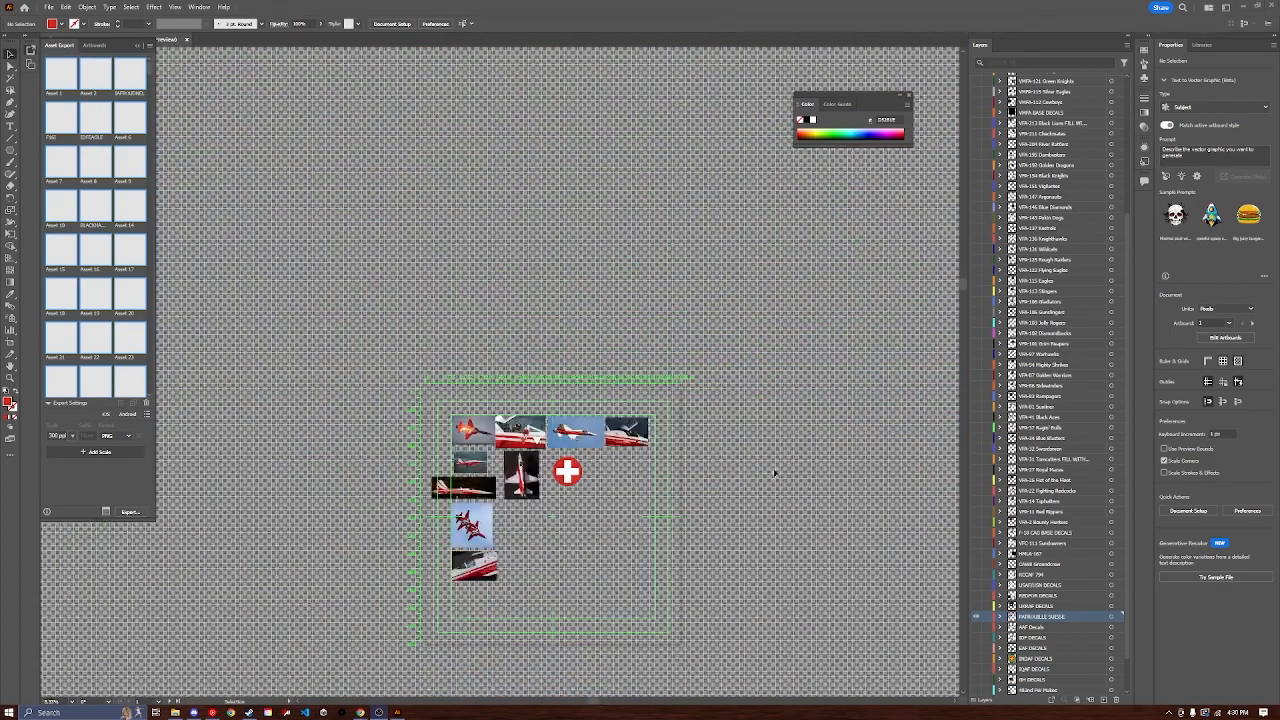
Step: Compare the patrouille suisse emblems on the open-canopy photo and the lowest cockpit photo
scroll(568, 556, "up", 2, "alt")
scroll(418, 575, "up", 3, "alt")
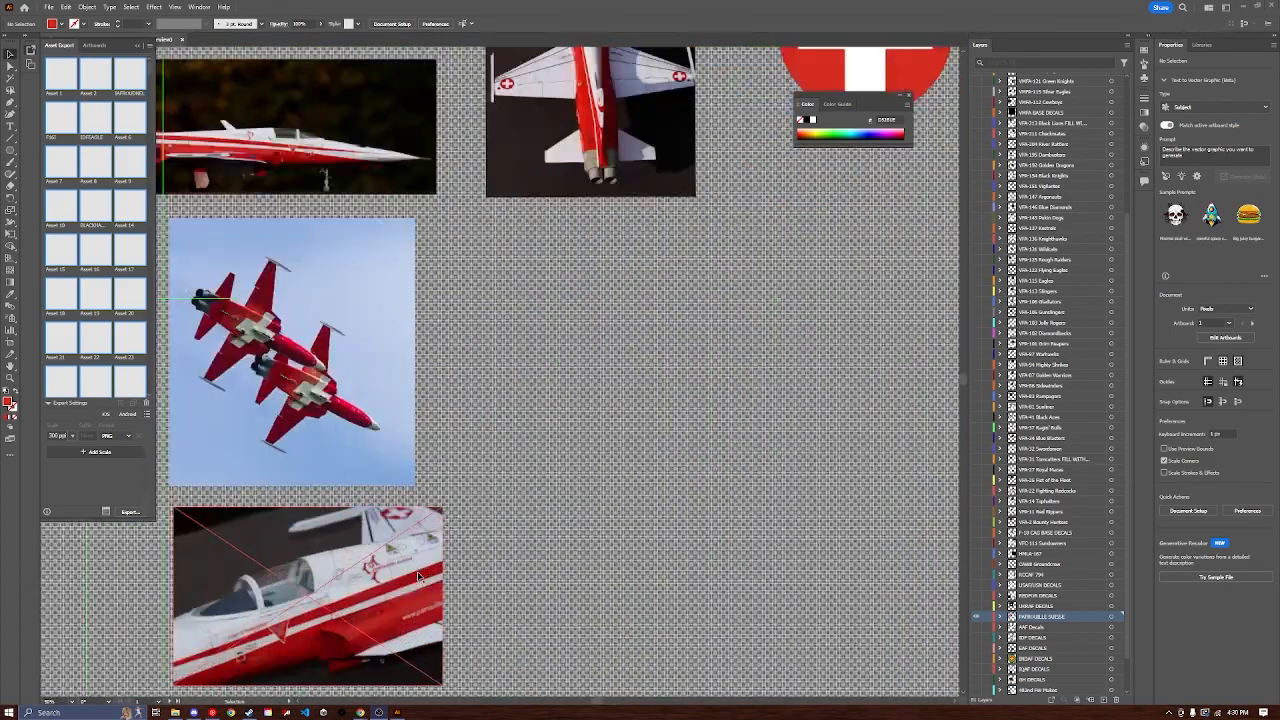
scroll(418, 575, "down", 3, "alt")
scroll(660, 340, "up", 3, "alt")
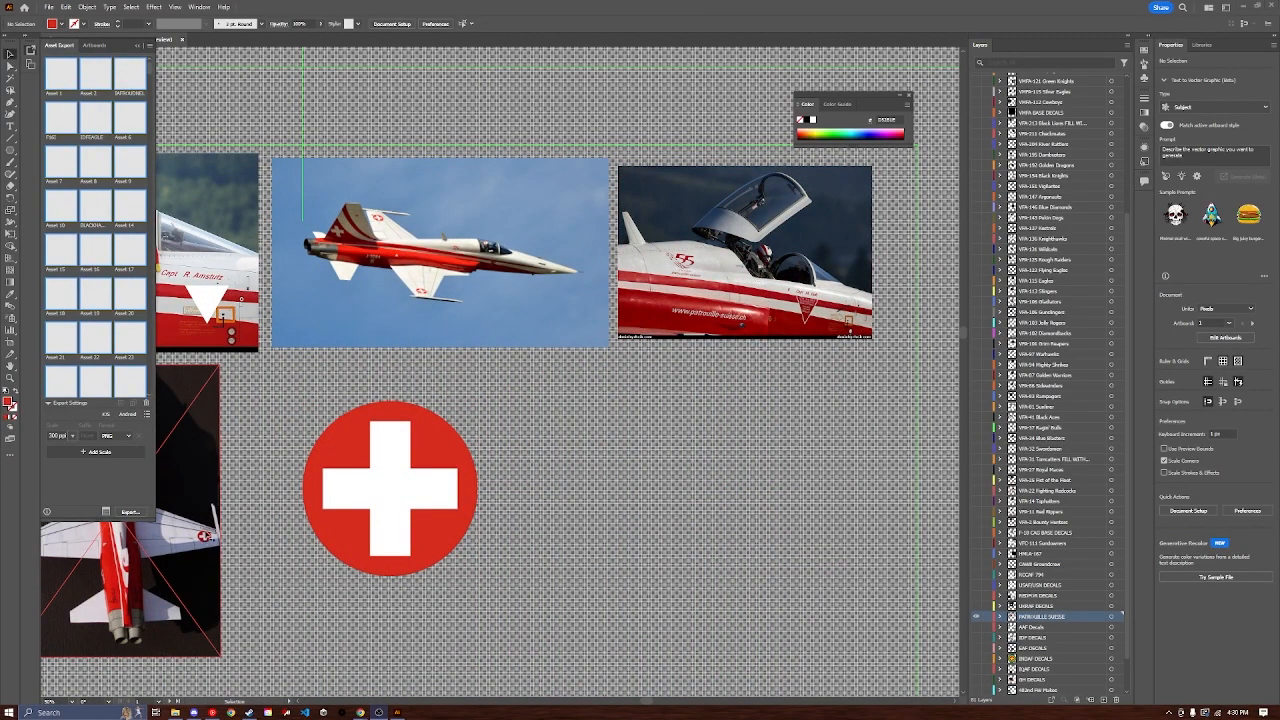
scroll(812, 305, "up", 2, "alt")
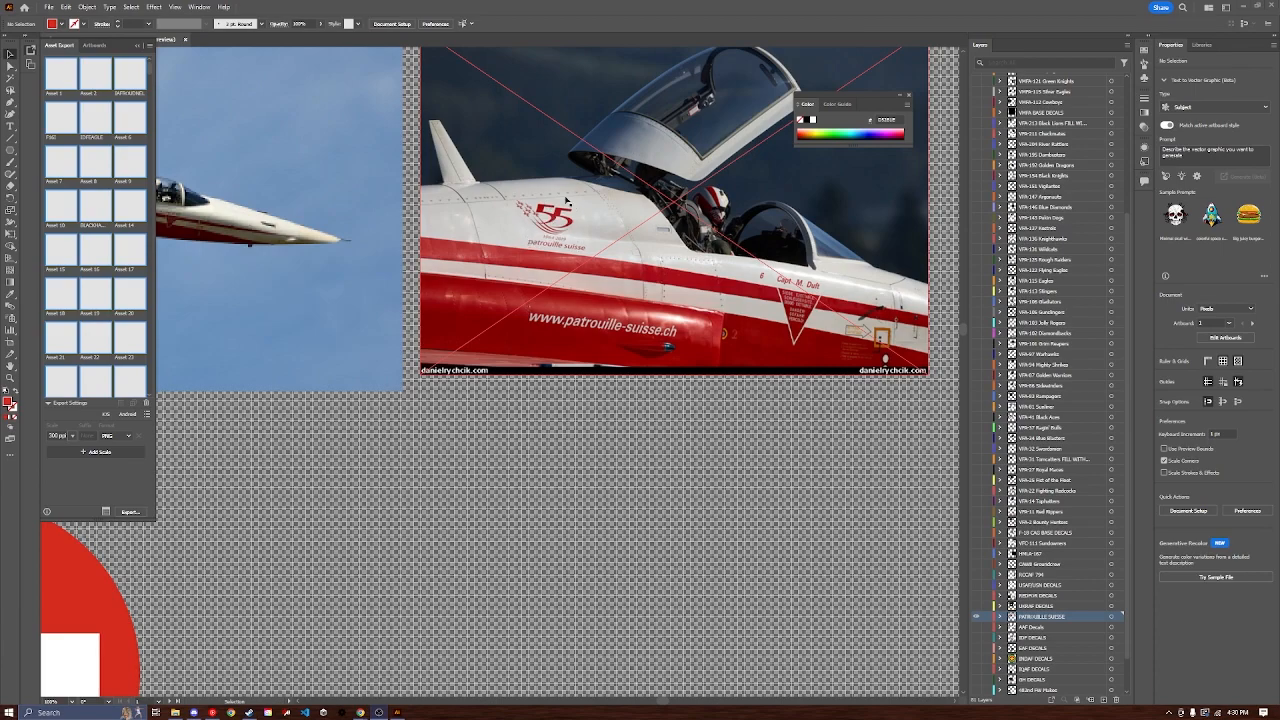
scroll(567, 200, "down", 5, "alt")
scroll(267, 624, "up", 5, "alt")
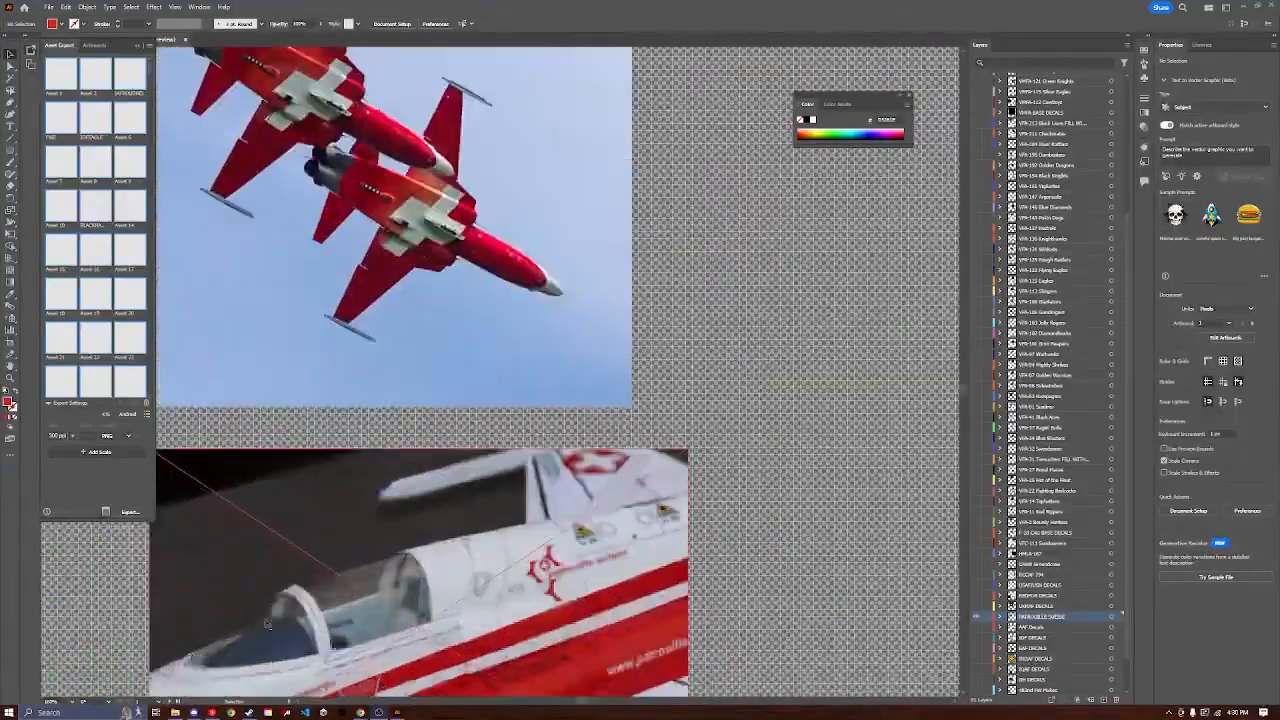
scroll(555, 476, "up", 3, "alt")
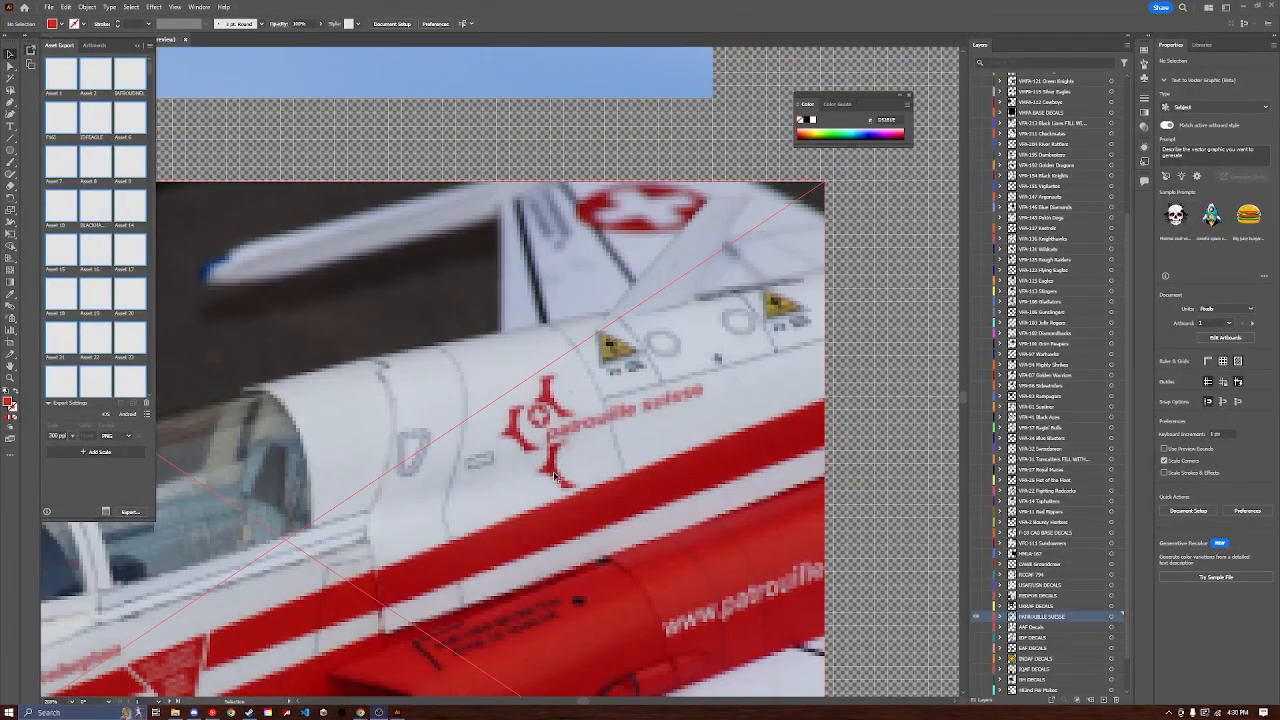
scroll(555, 476, "down", 4, "alt")
scroll(550, 465, "up", 4, "alt")
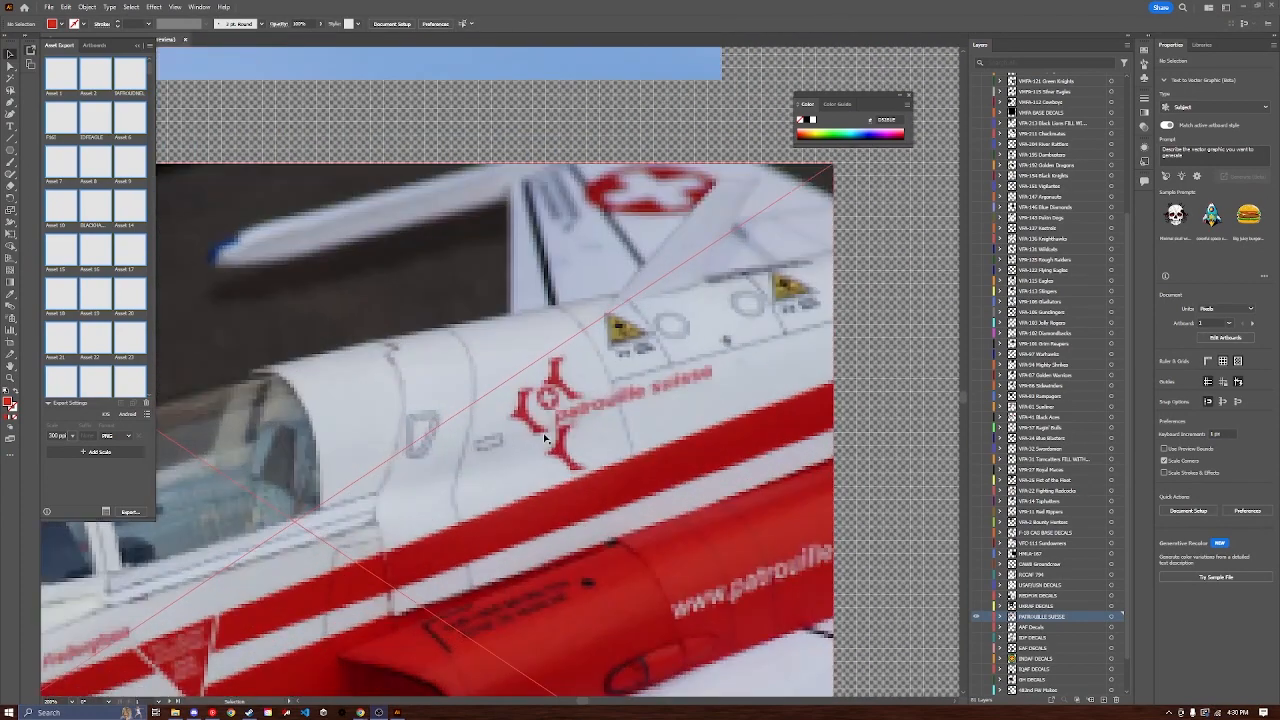
Step: Move the lowest cockpit photo slightly closer to the two-jet formation photo and inspect its warning triangle and rescue markings
left_click_drag(579, 437, 559, 411)
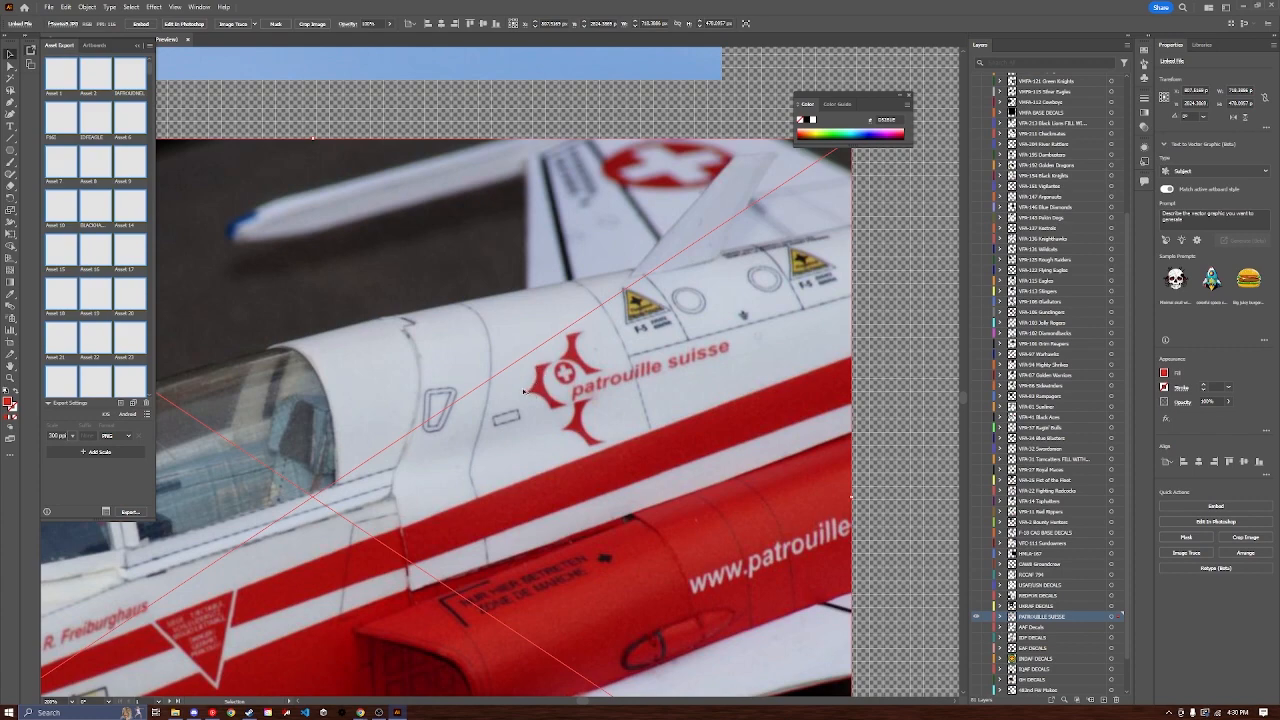
scroll(551, 402, "down", 1, "alt")
scroll(548, 406, "down", 2, "alt")
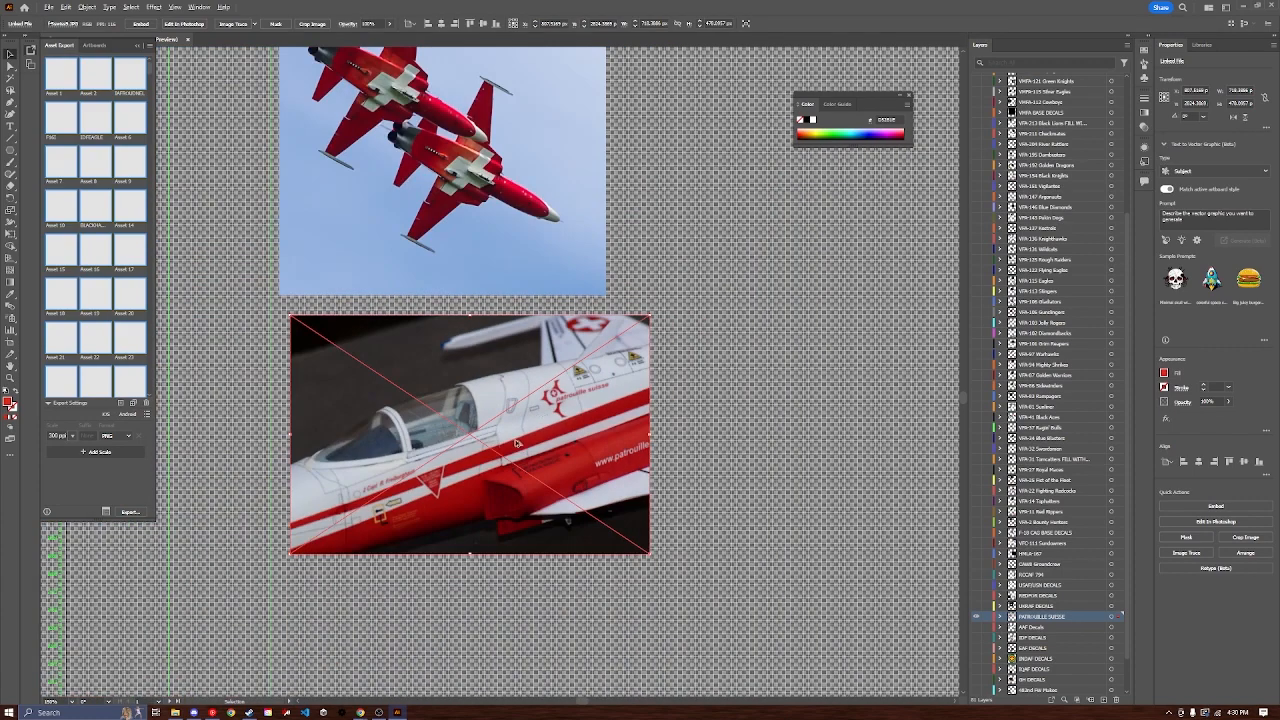
scroll(366, 549, "up", 3, "alt")
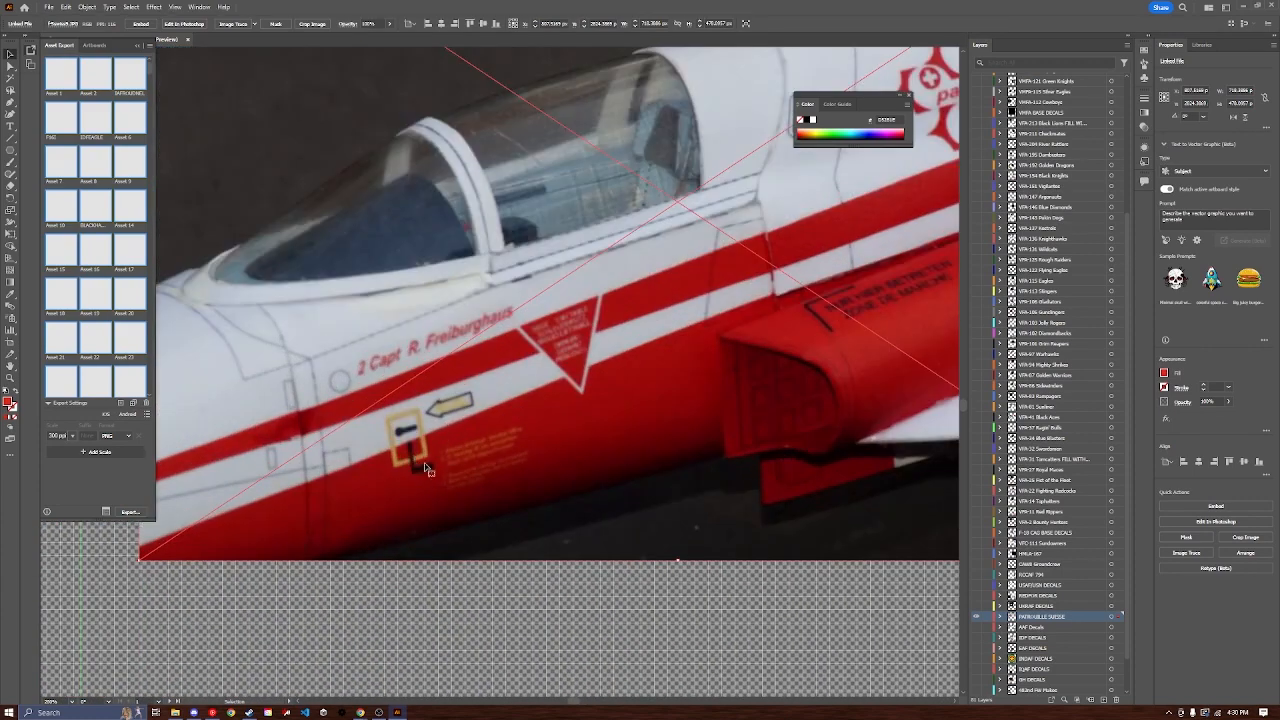
Step: Examine the intake and fuselage markings on the lowest cockpit photo, and survey the whole board of reference photos
scroll(480, 465, "down", 4, "alt")
scroll(585, 530, "up", 2)
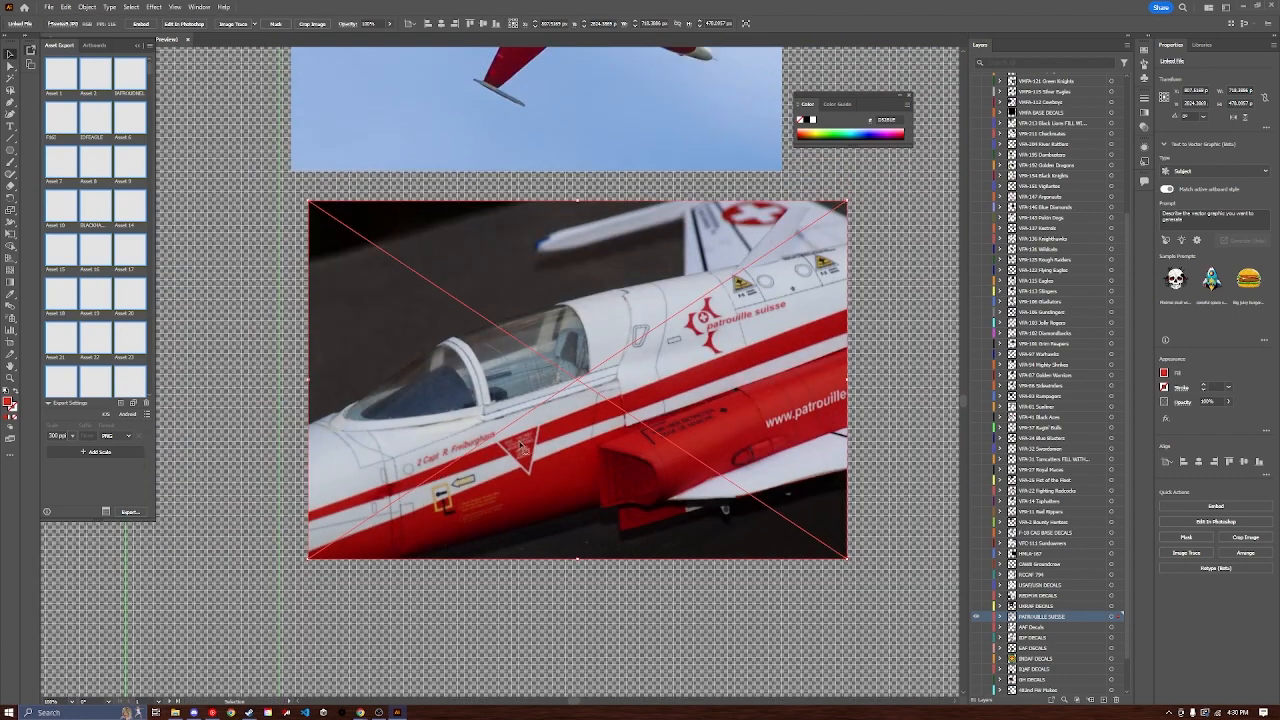
scroll(680, 532, "up", 1, "alt")
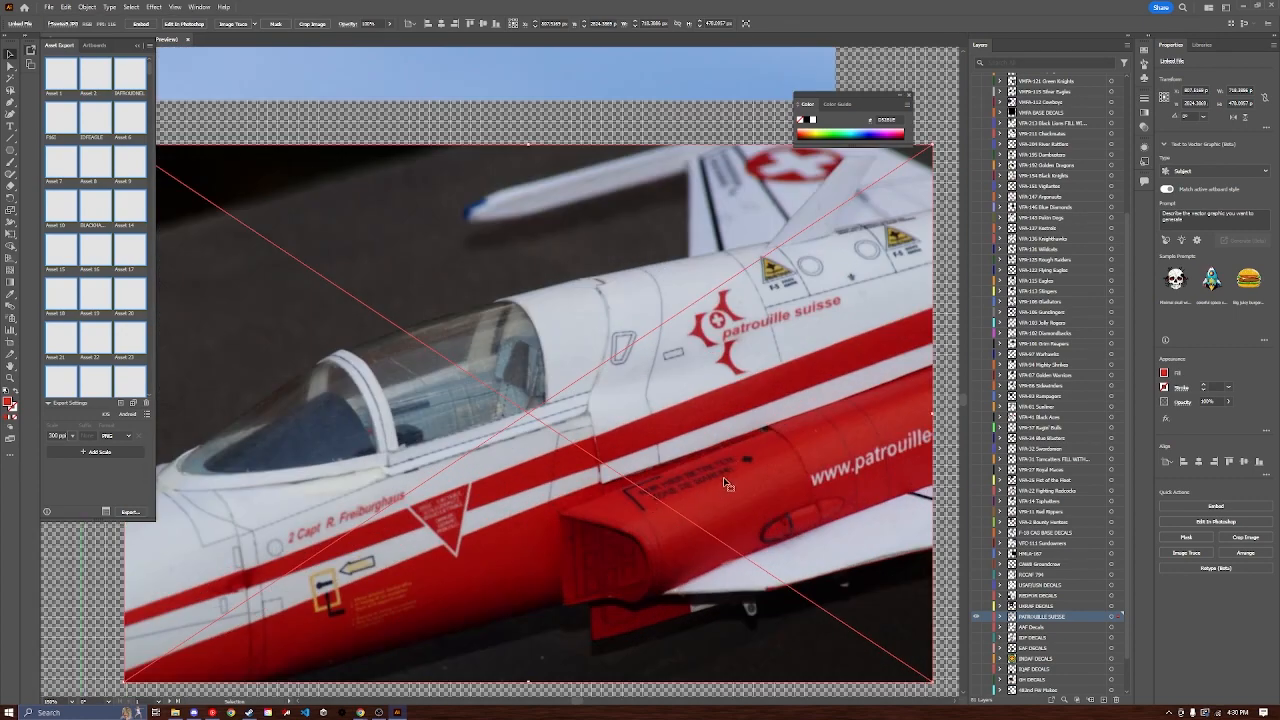
scroll(706, 490, "down", 3, "alt")
scroll(696, 493, "up", 2, "alt")
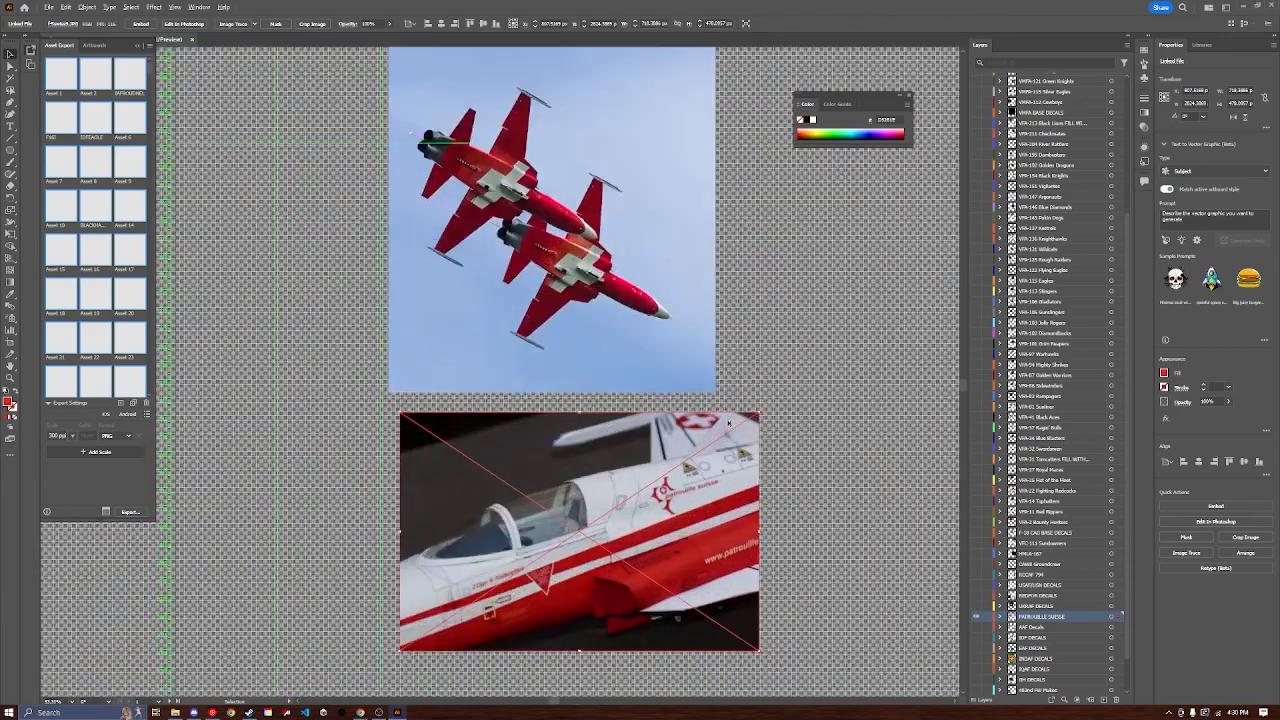
scroll(690, 520, "down", 3, "alt")
scroll(772, 407, "down", 2, "alt")
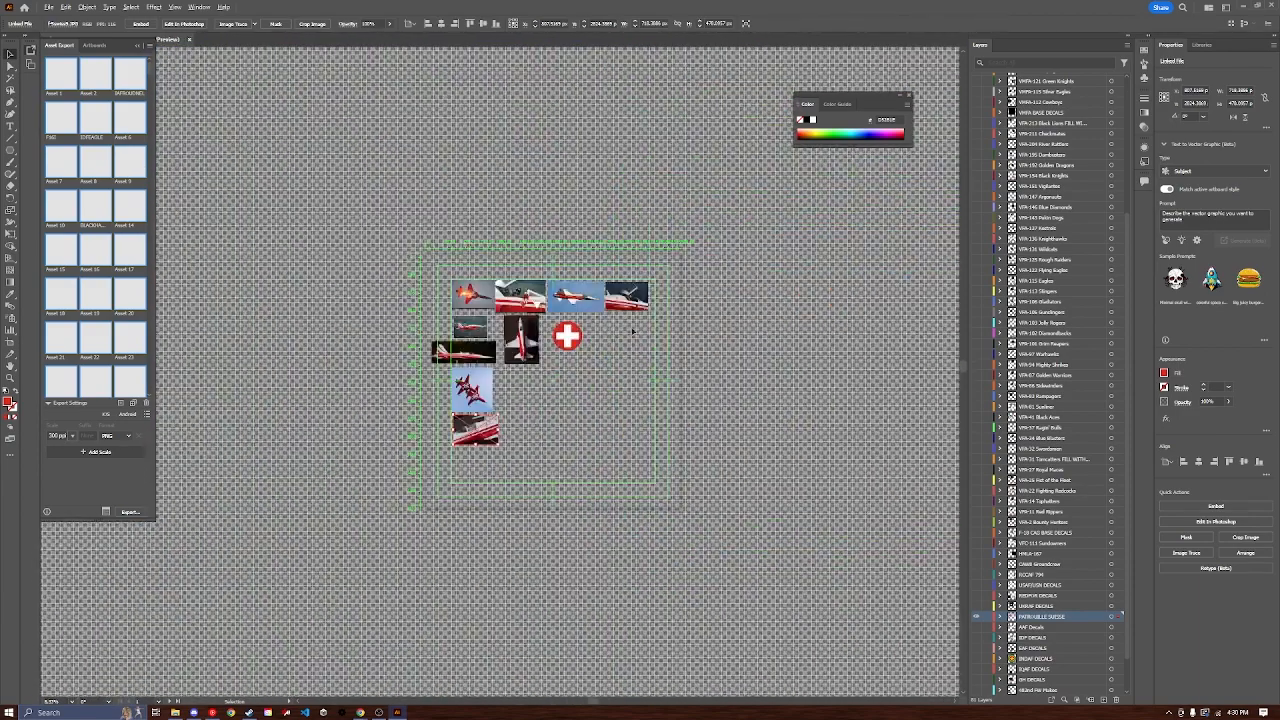
scroll(525, 335, "up", 5, "alt")
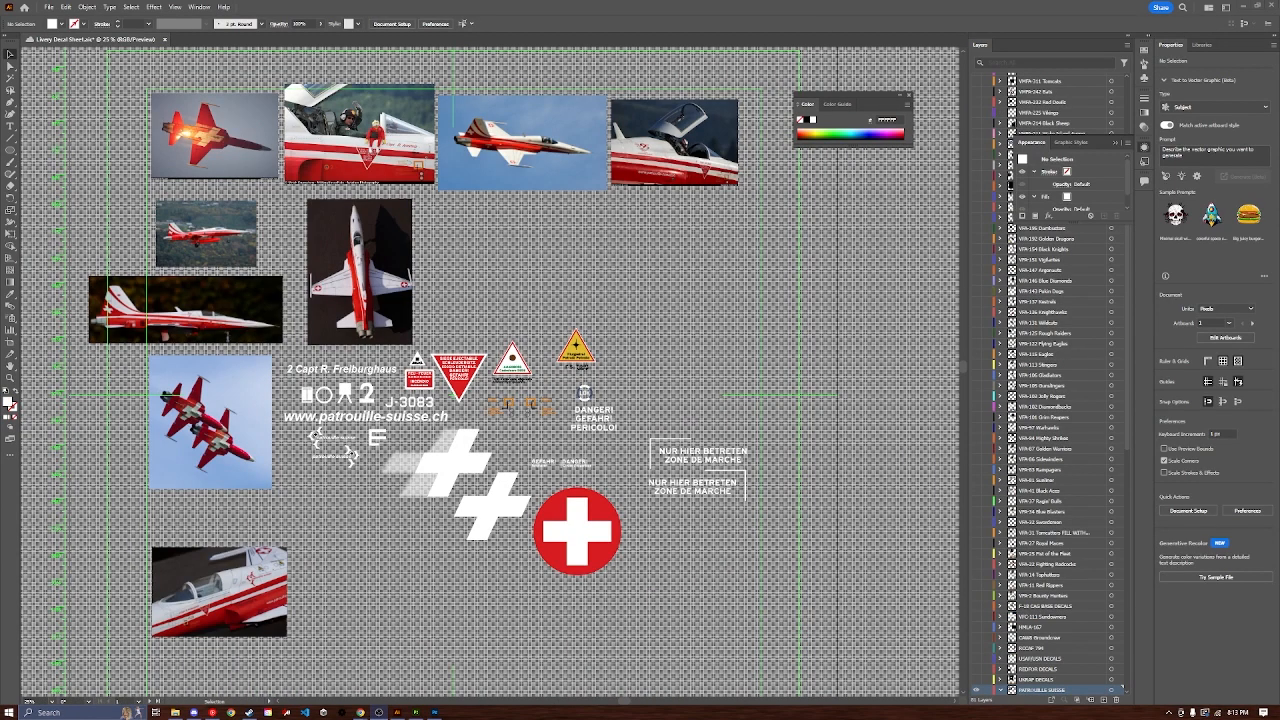
Step: Reposition the white DANGER! GEFAHR! PERICOLO! text directly below the round LOX emblem
scroll(432, 492, "up", 2, "alt")
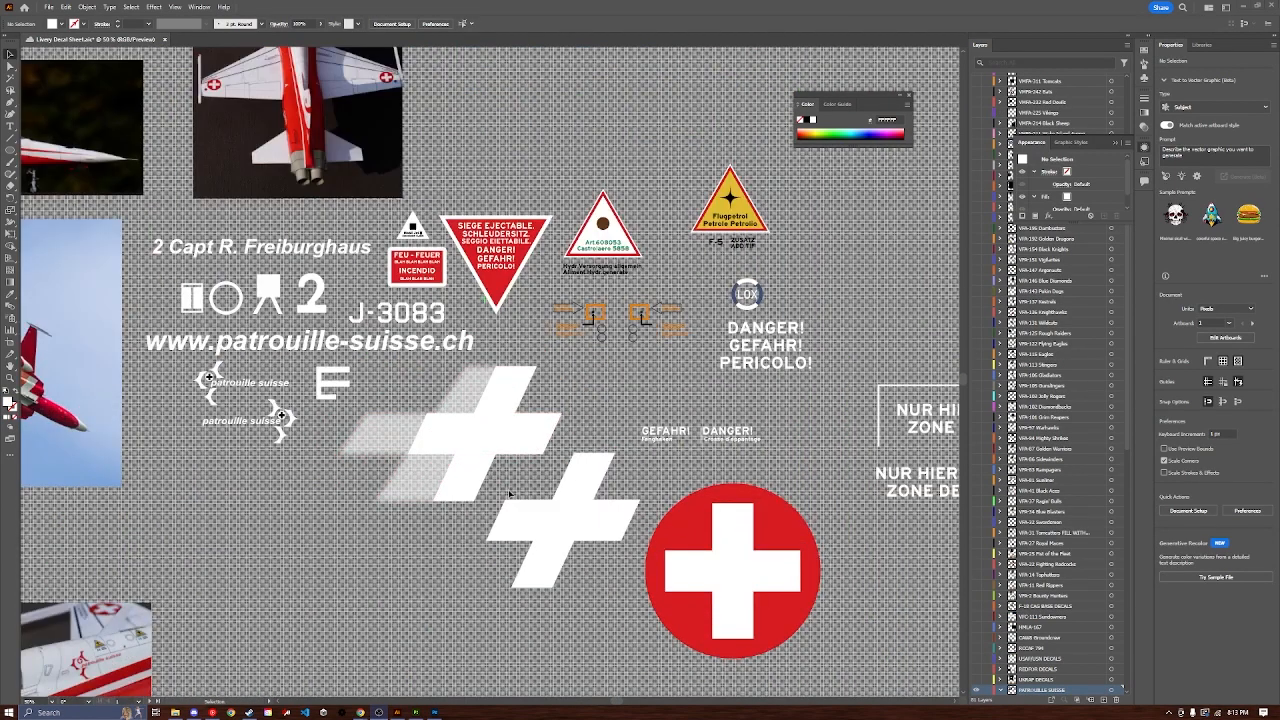
scroll(515, 495, "down", 1, "alt")
scroll(630, 480, "up", 3, "alt")
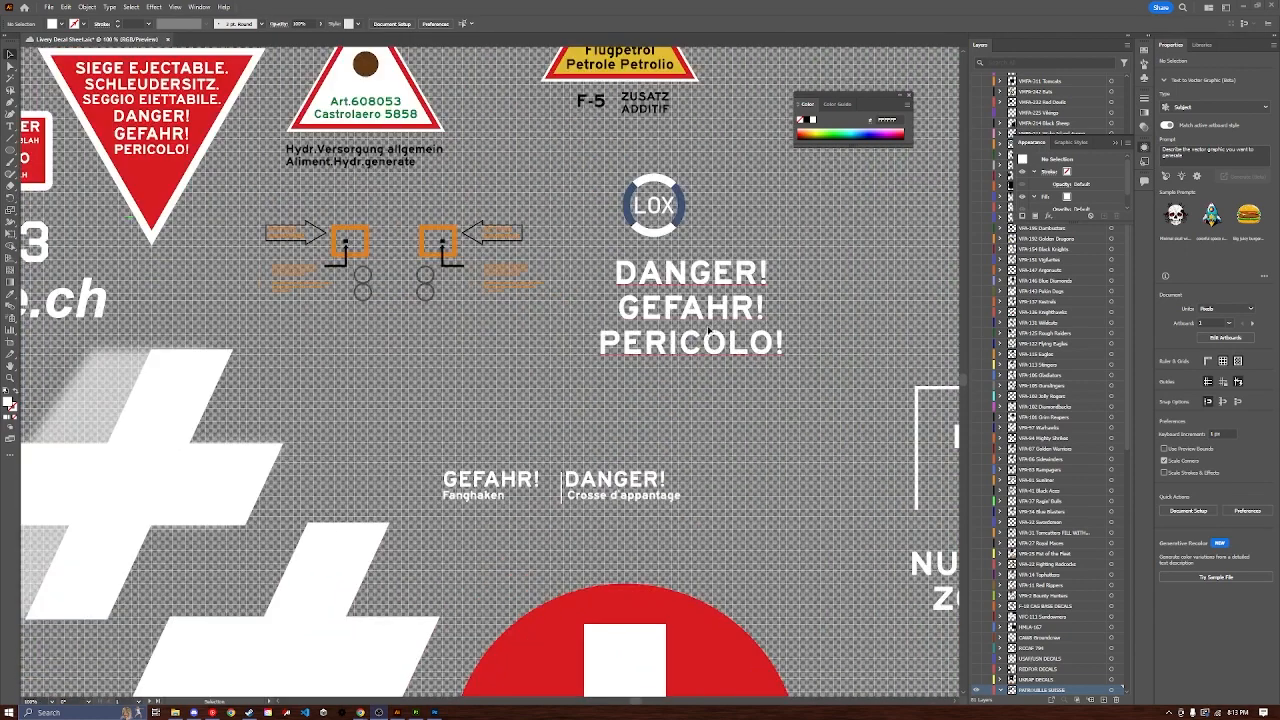
left_click_drag(712, 312, 666, 357)
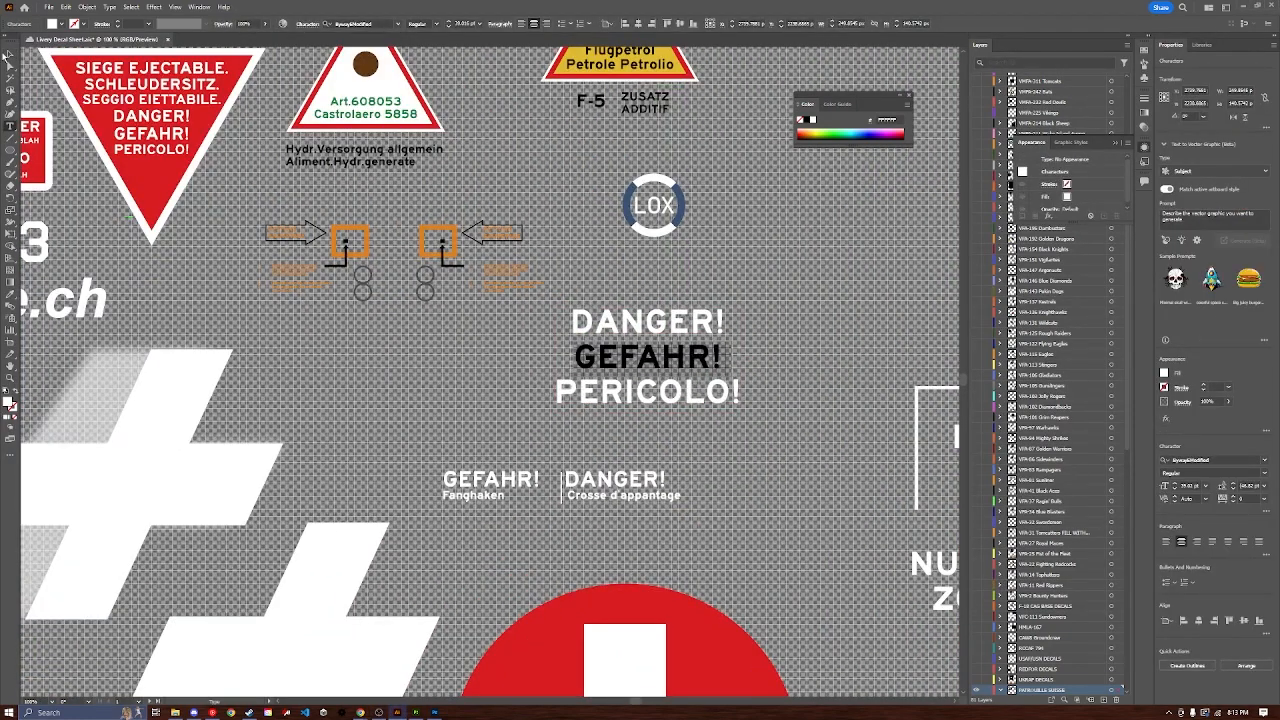
scroll(391, 250, "down", 1, "alt")
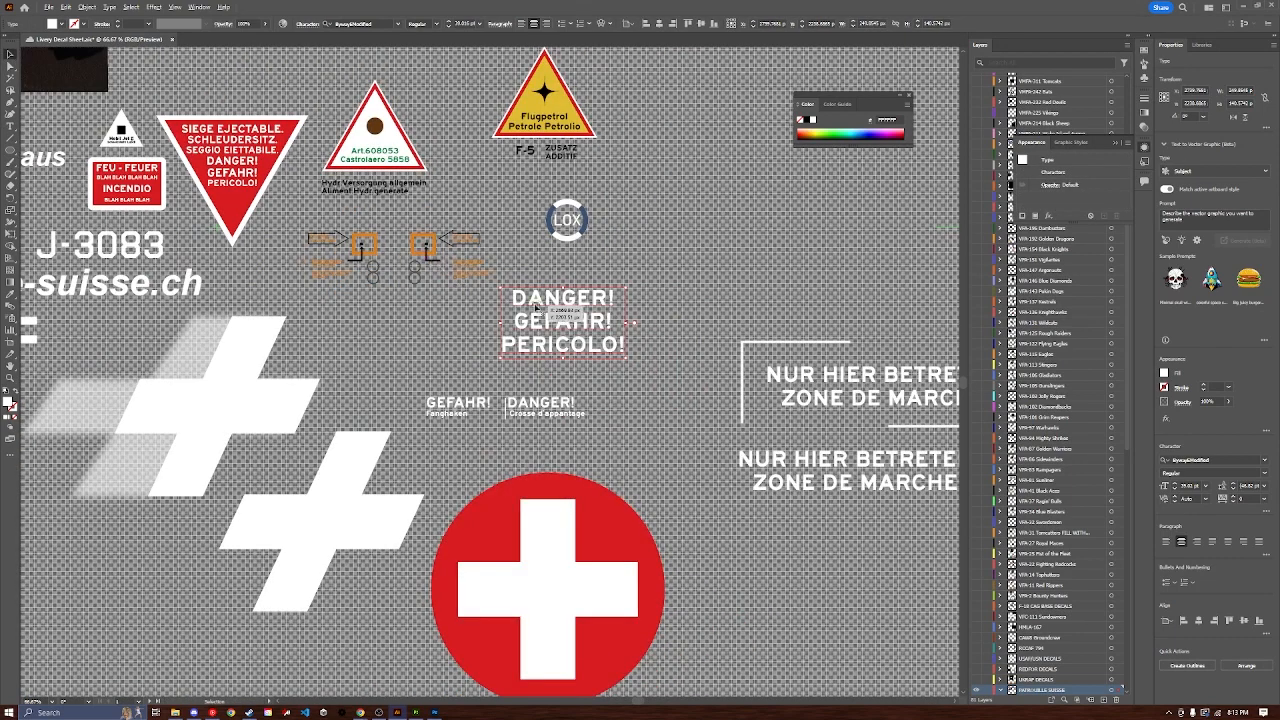
left_click_drag(535, 307, 551, 270)
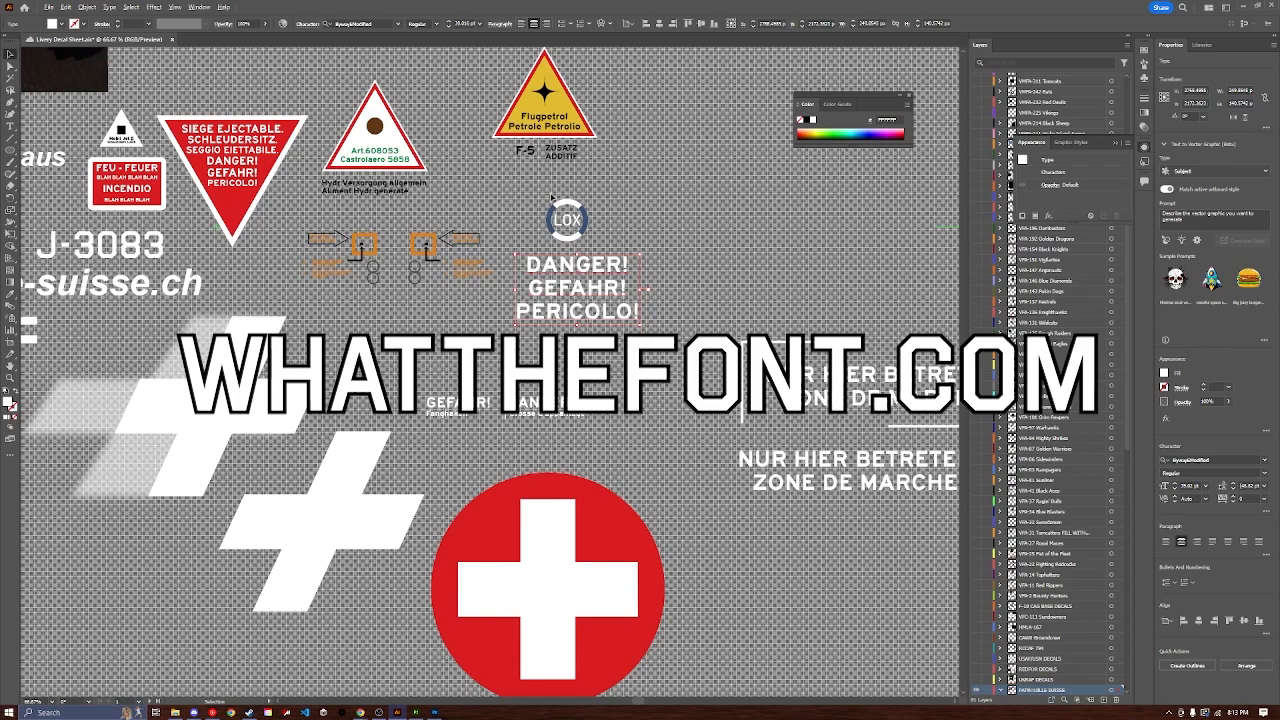
Step: Review the finished warning signs, slanted white crosses and NUR HIER BETRETEN markings, and deselect the DANGER! text
scroll(547, 194, "down", 2, "alt")
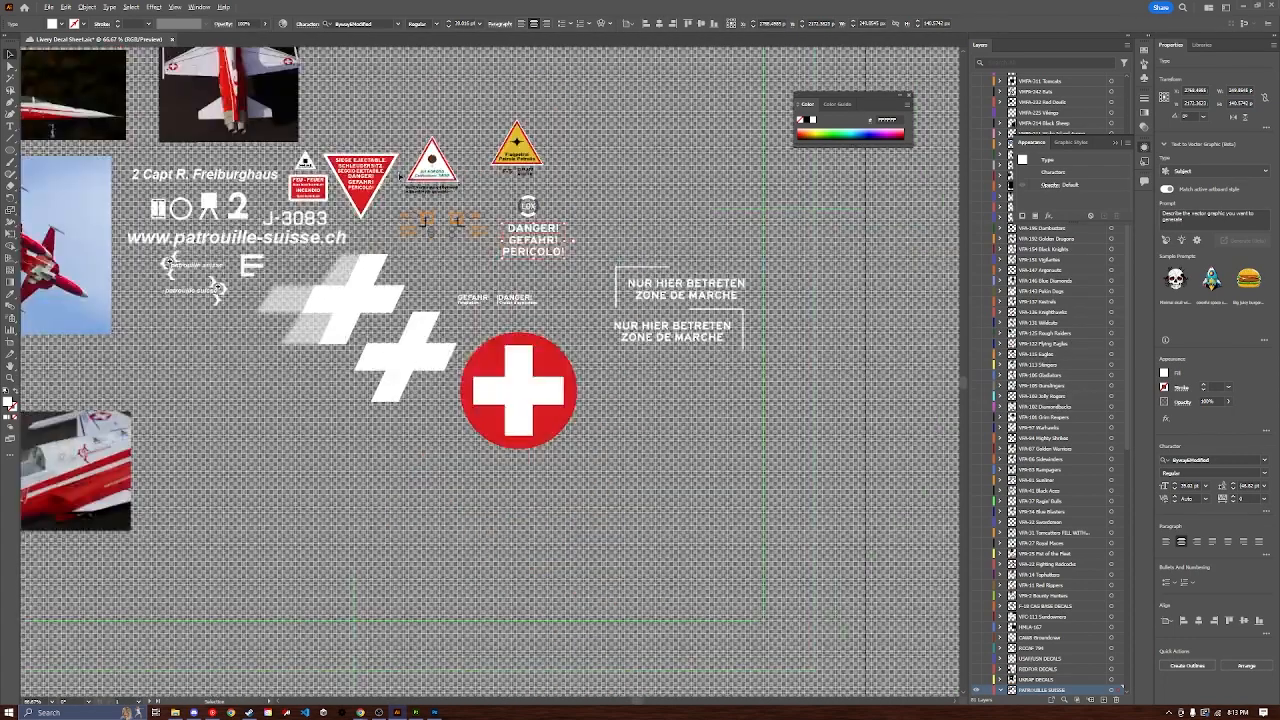
scroll(381, 148, "up", 1, "alt")
scroll(381, 148, "up", 1, "alt")
scroll(381, 148, "down", 1, "alt")
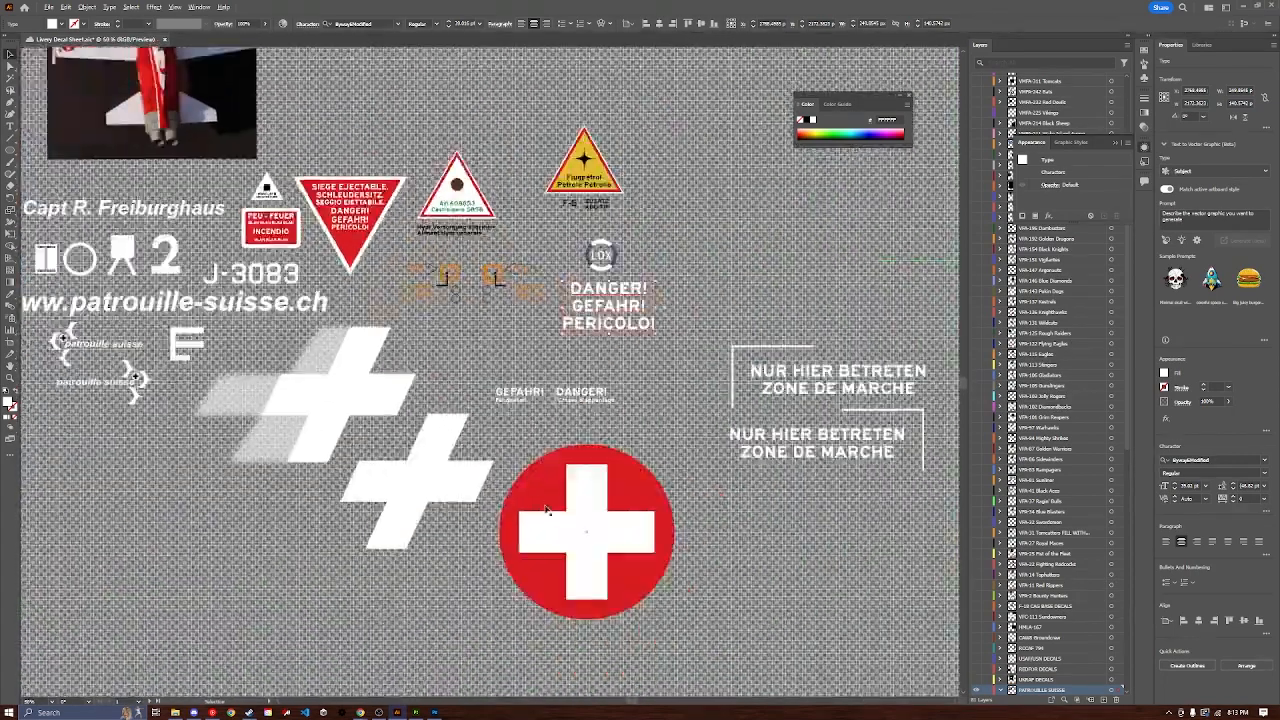
scroll(550, 505, "up", 1, "alt")
scroll(620, 531, "down", 3, "alt")
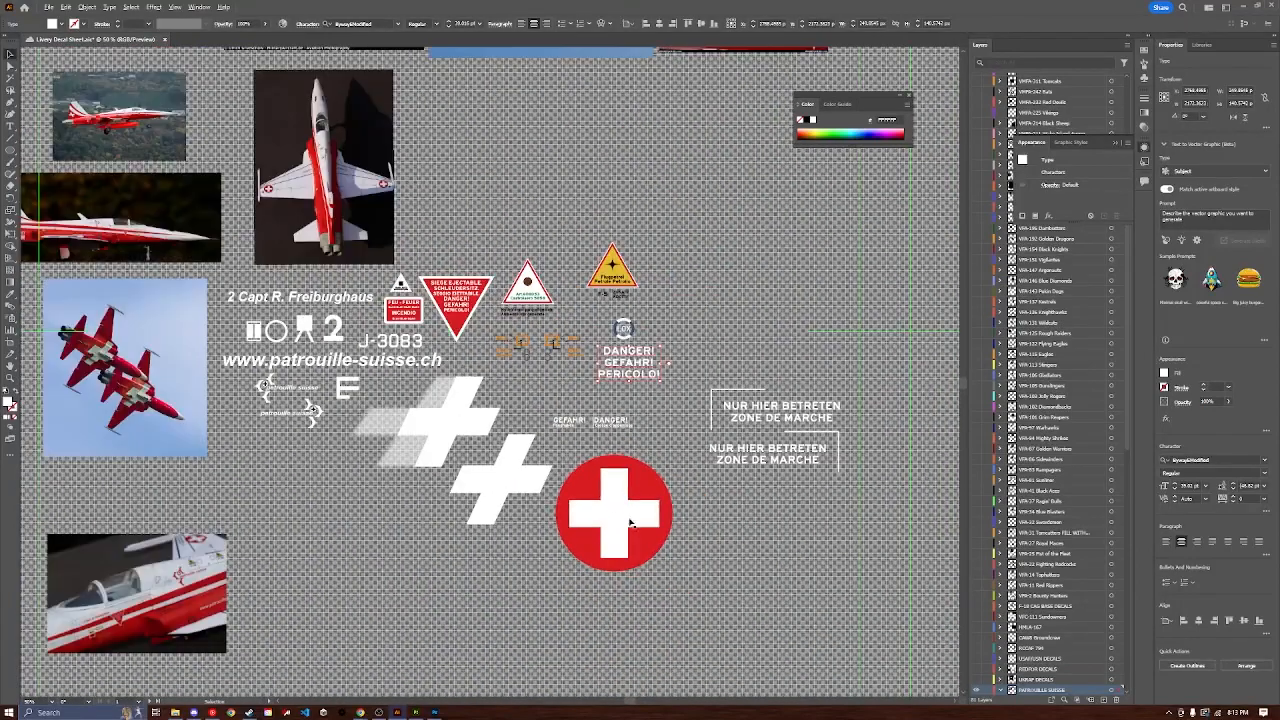
scroll(614, 510, "up", 1, "alt")
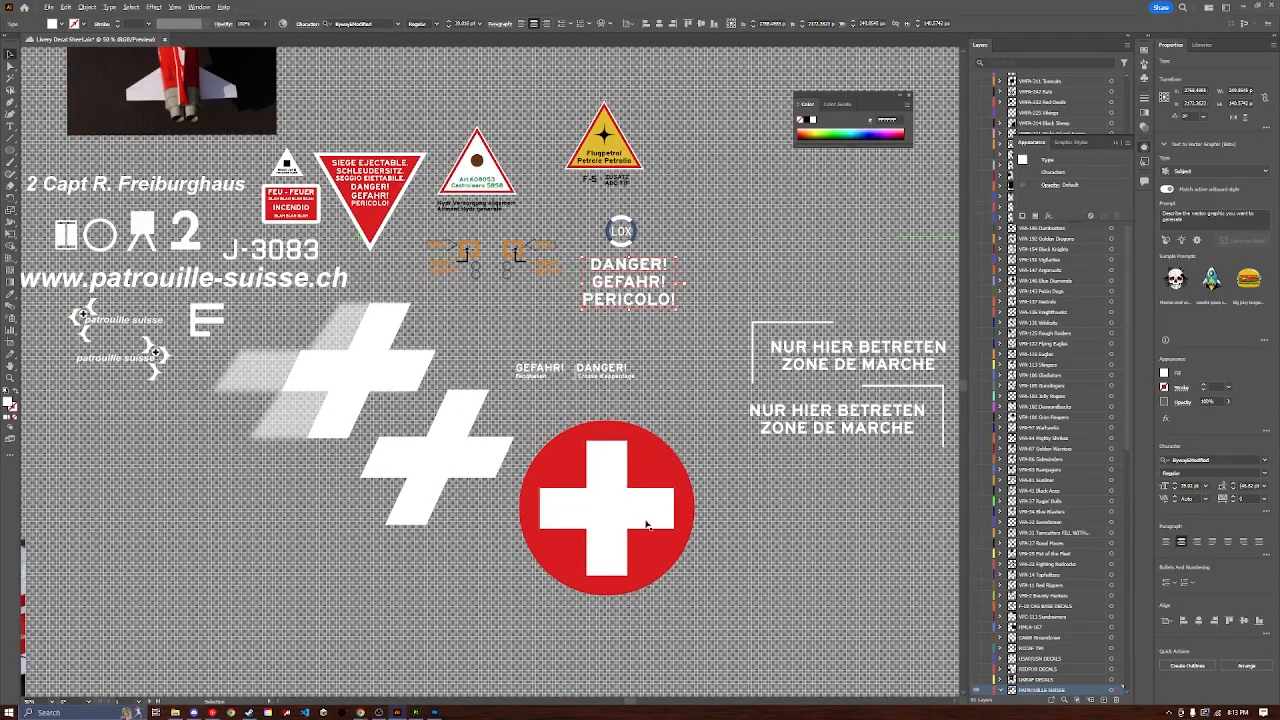
scroll(621, 327, "up", 1, "alt")
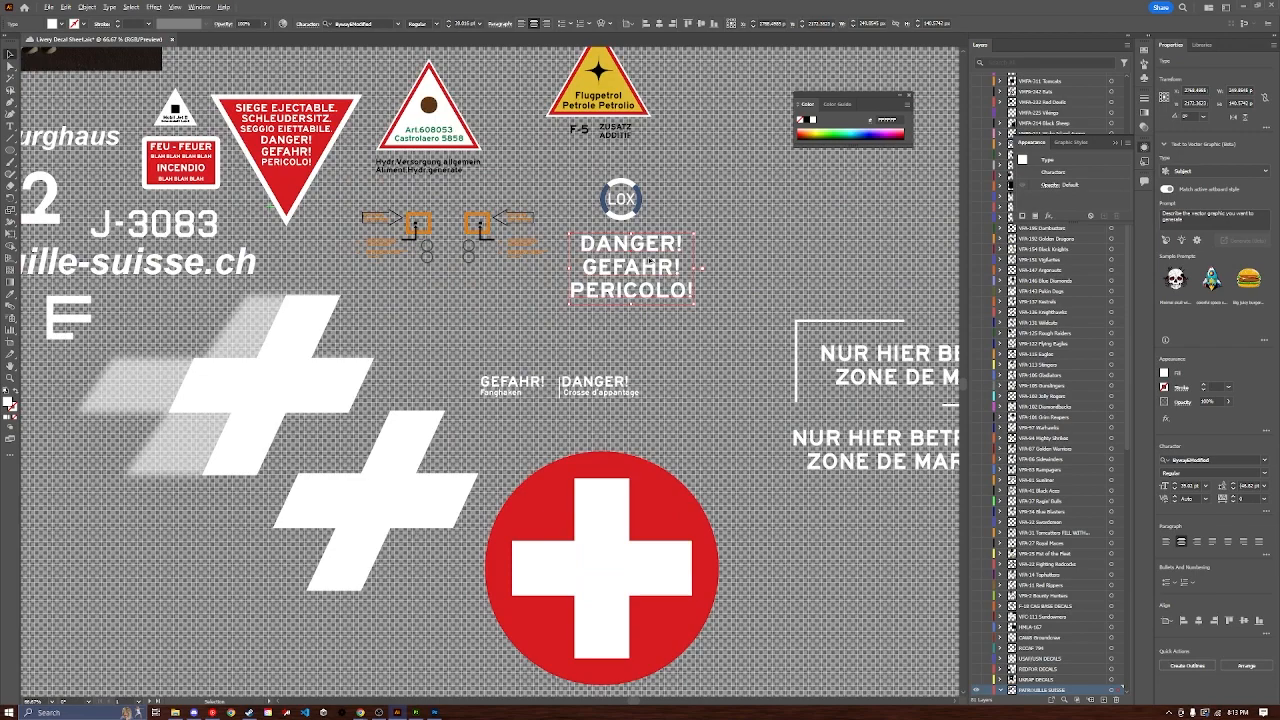
left_click(686, 305)
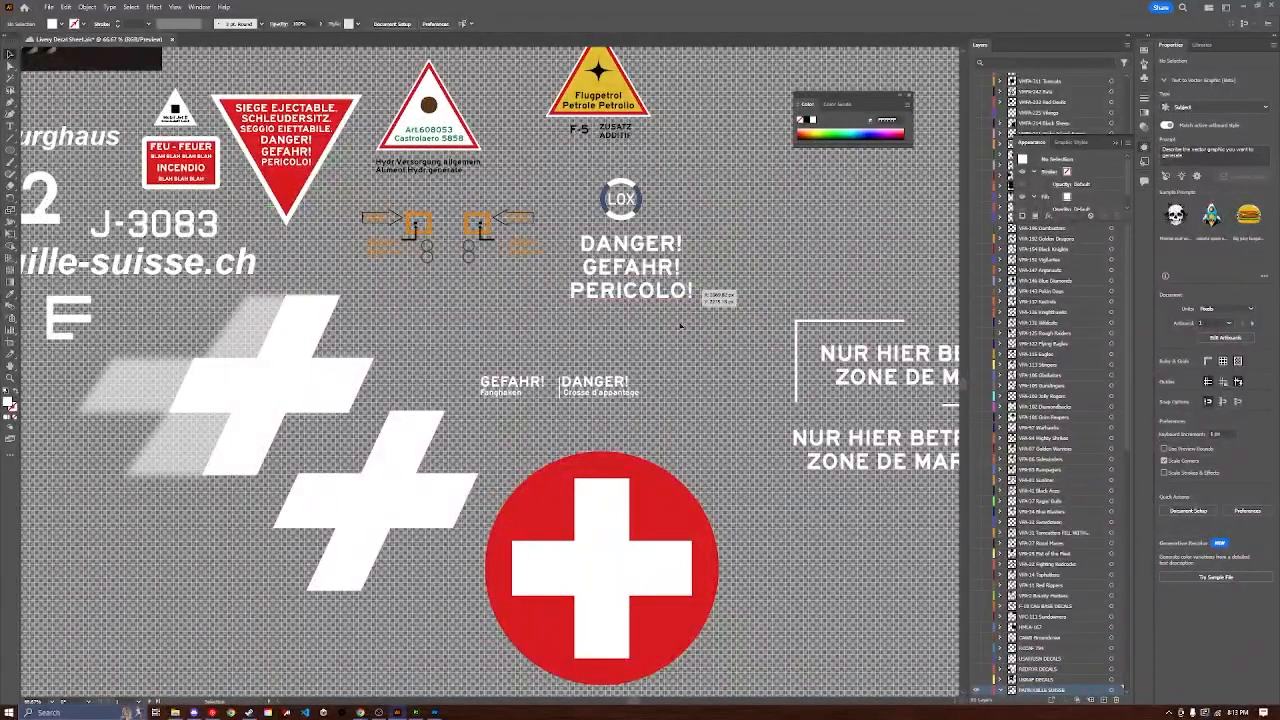
Step: Inspect the red Swiss roundel and compare the decal set with the surrounding reference photos
scroll(656, 596, "down", 1)
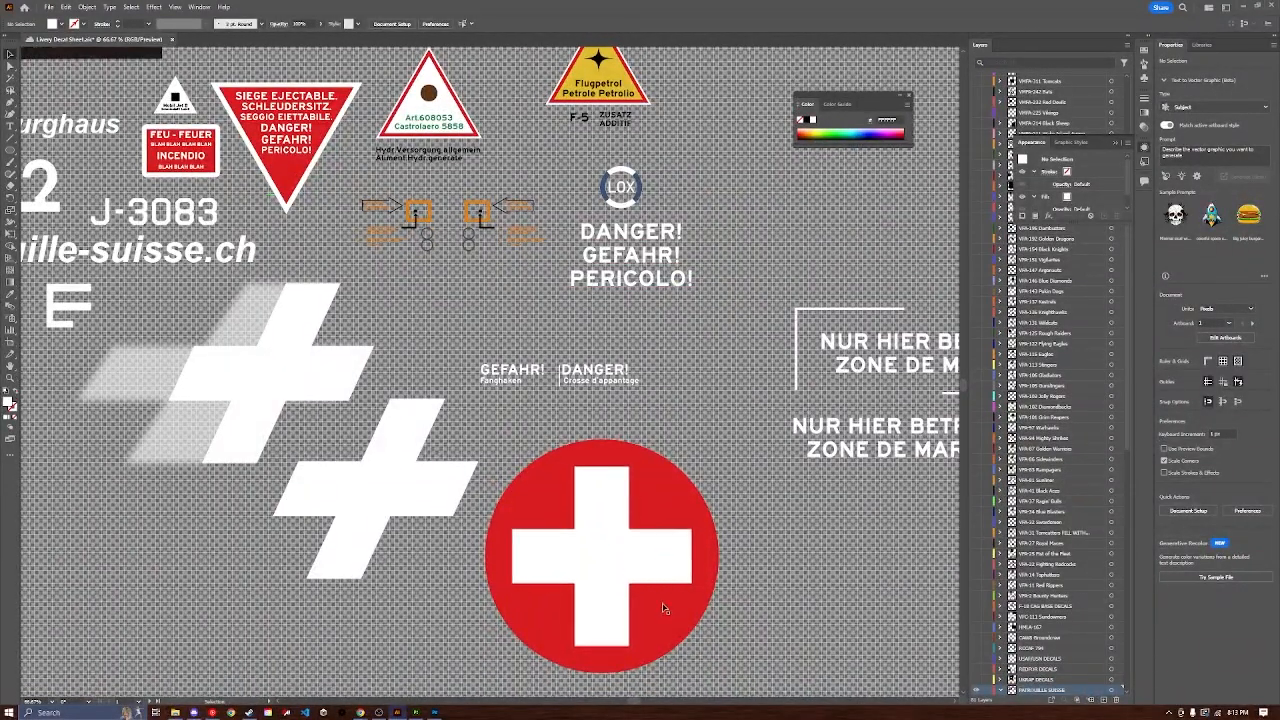
scroll(663, 608, "down", 4, "alt")
scroll(670, 655, "up", 3, "alt")
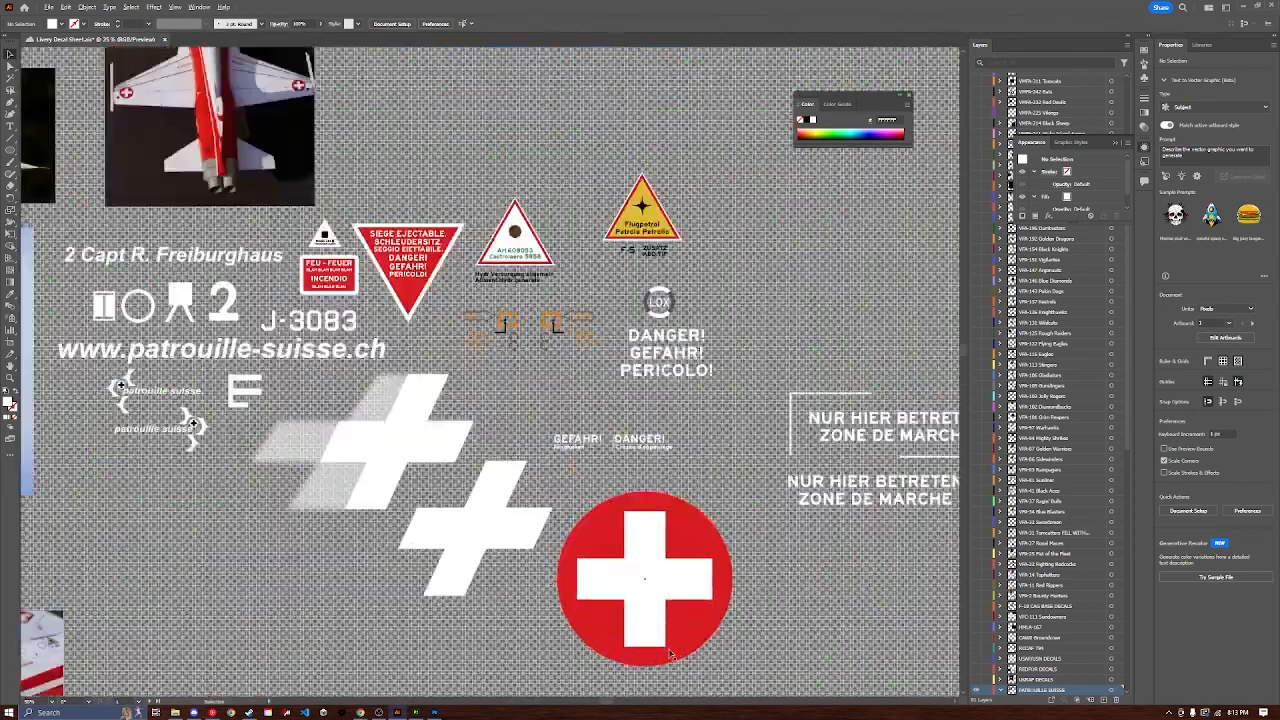
scroll(670, 655, "up", 1, "alt")
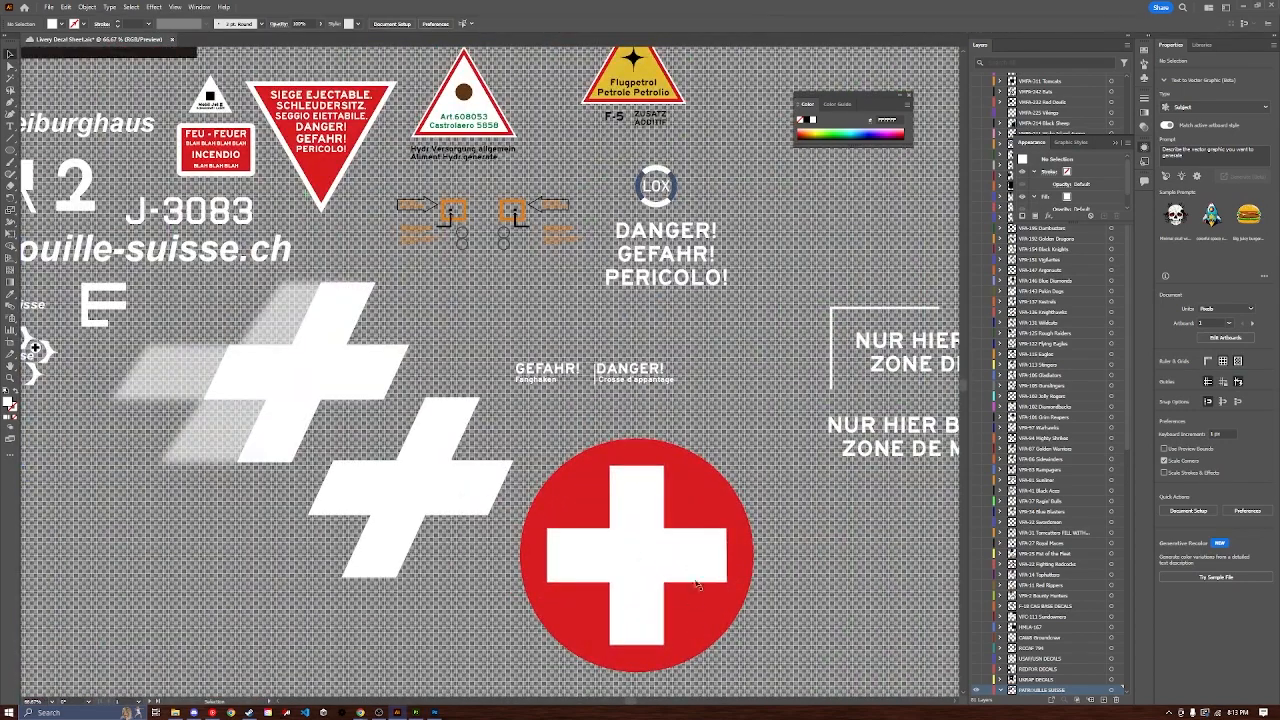
scroll(733, 593, "down", 2, "alt")
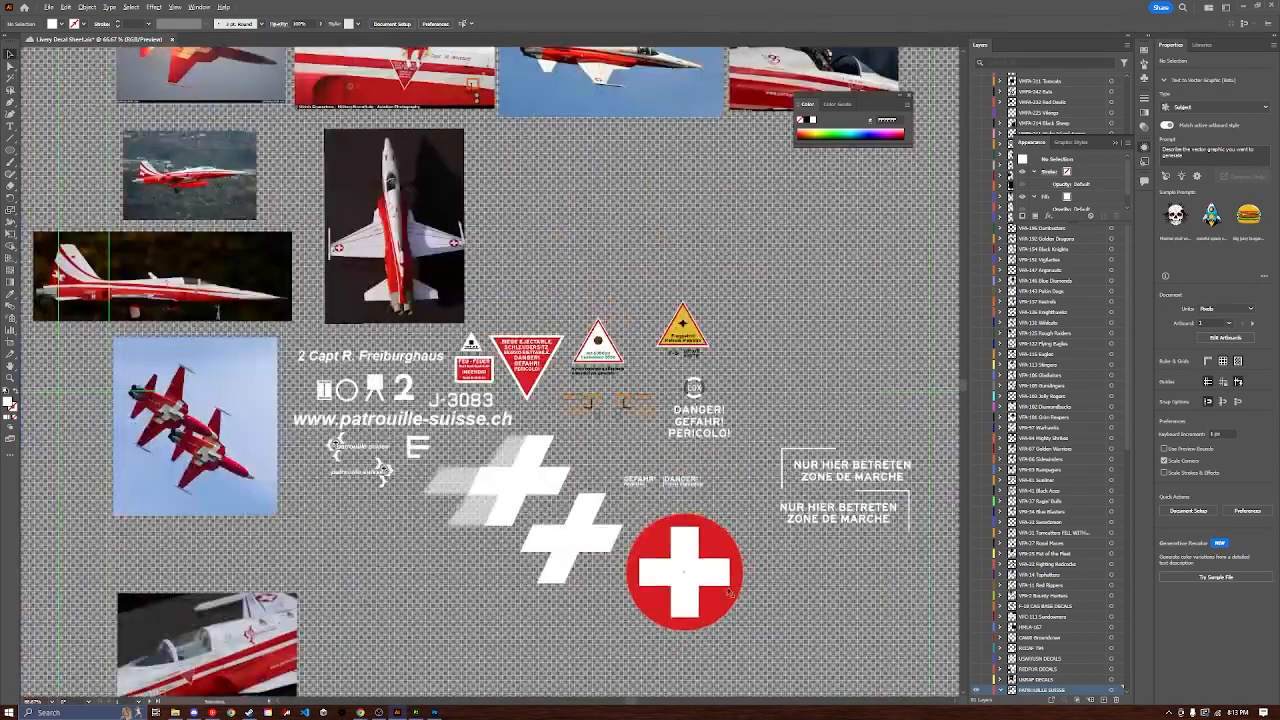
scroll(714, 593, "down", 1, "alt")
Step: Examine the lettering on the red ejection-seat triangle and on the white hydraulic-fluid triangle beside it
scroll(740, 548, "up", 4, "alt")
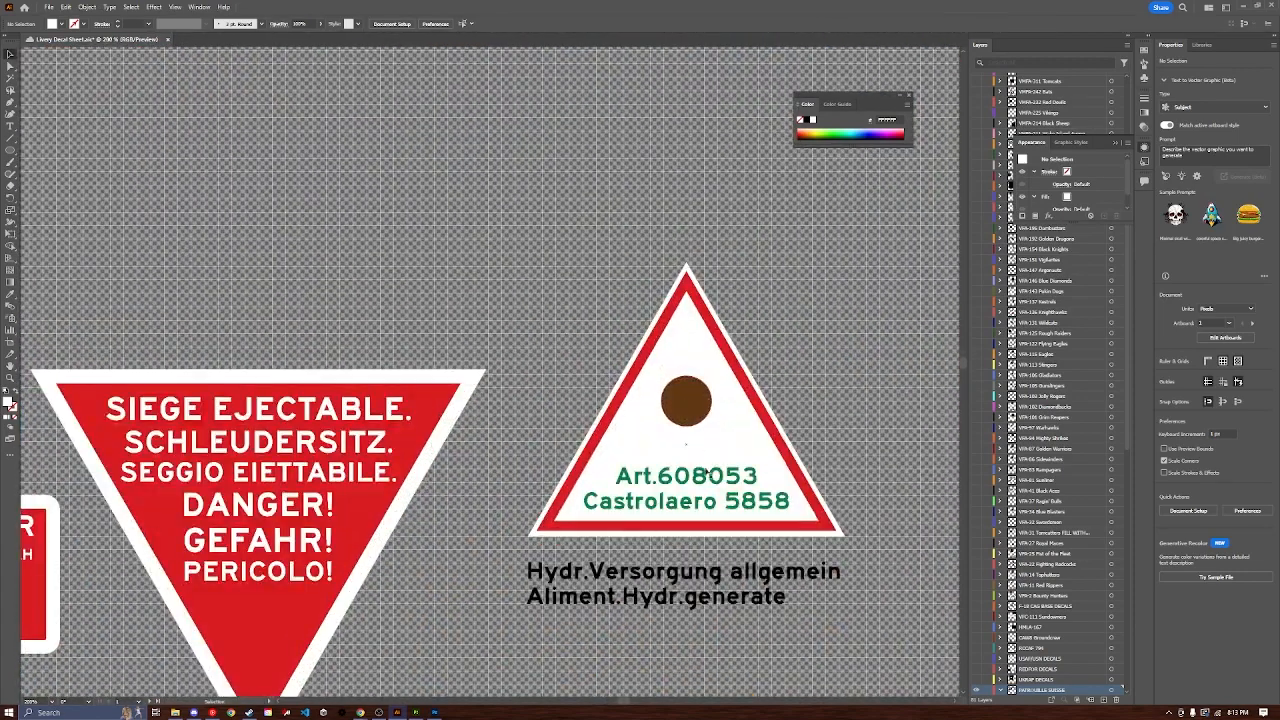
scroll(748, 497, "down", 3, "alt")
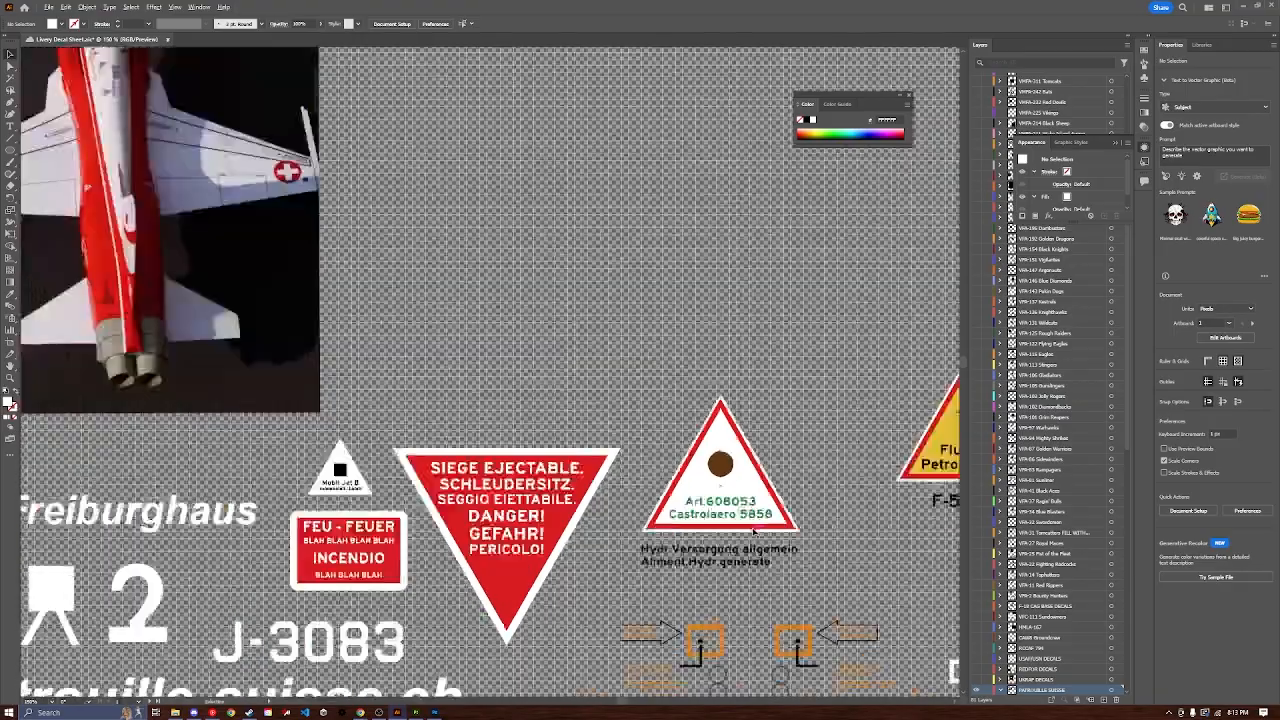
scroll(765, 605, "up", 4, "alt")
scroll(785, 600, "down", 5, "alt")
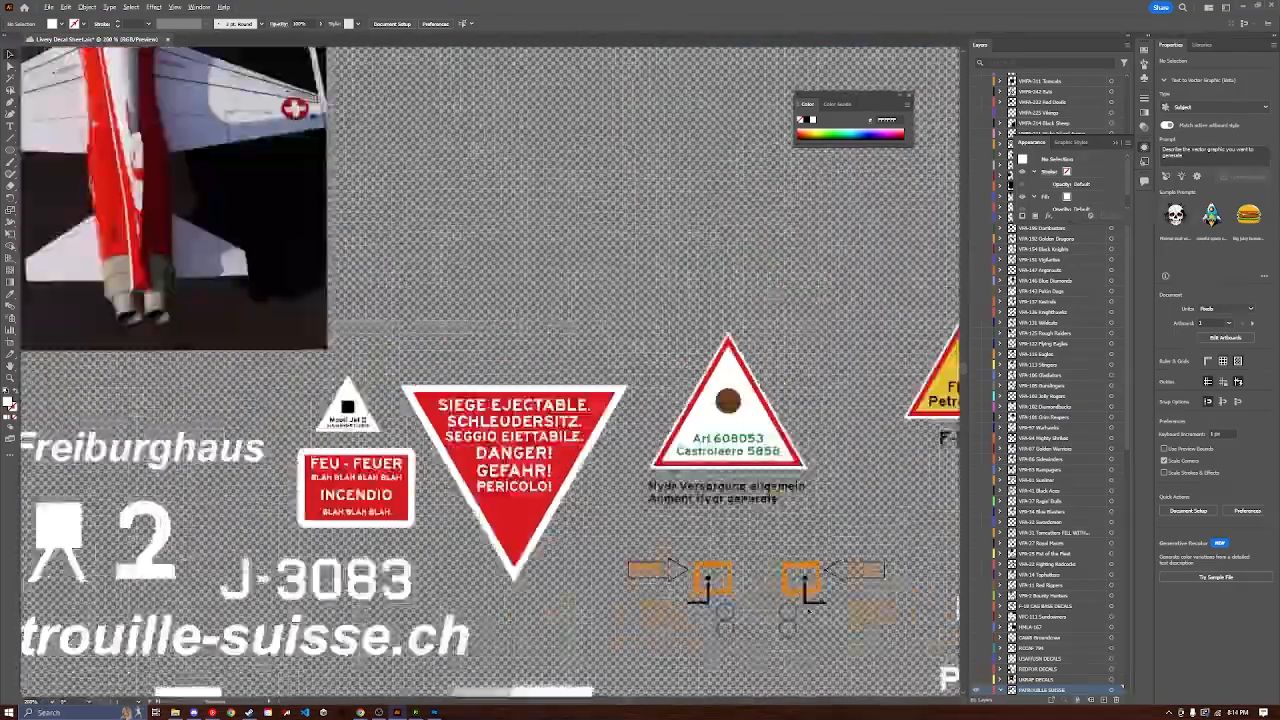
scroll(805, 597, "down", 1, "alt")
Step: Inspect the pilot-name lettering, number 2, J-3083 serial, website address and patrouille suisse emblem decals
scroll(703, 505, "up", 4, "alt")
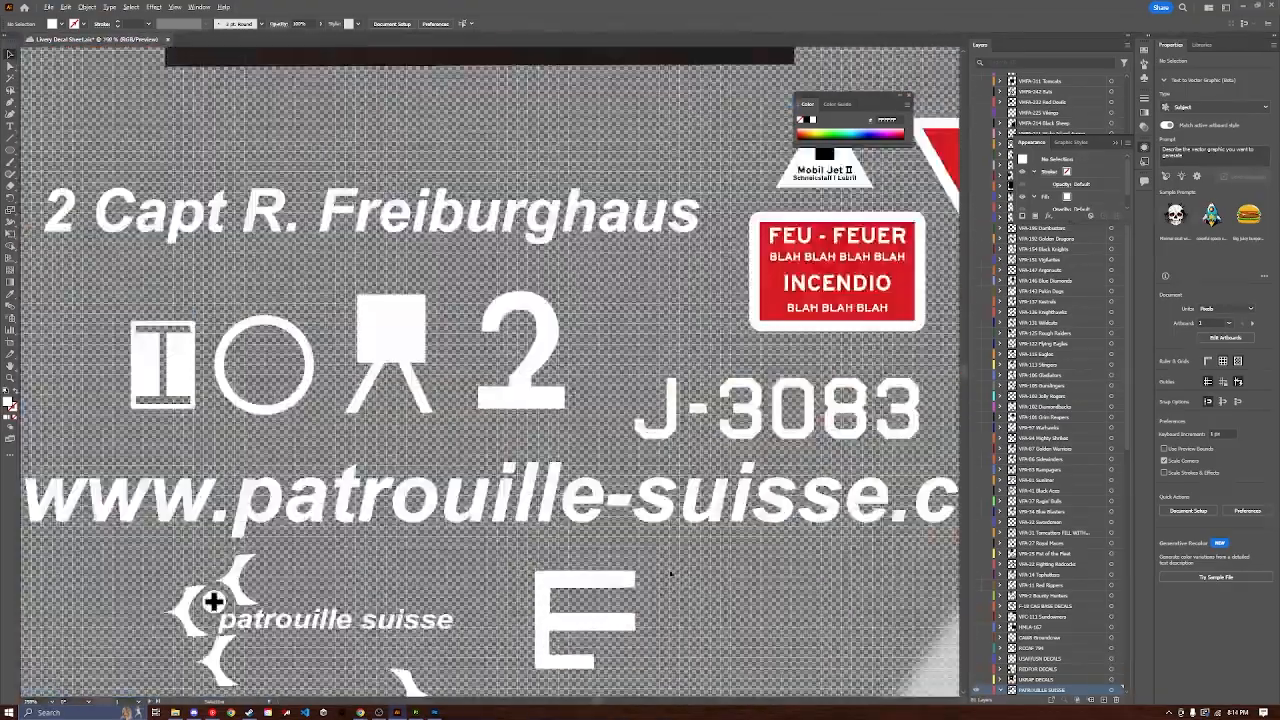
scroll(703, 505, "down", 2, "alt")
scroll(703, 505, "down", 2)
scroll(704, 505, "down", 1, "alt")
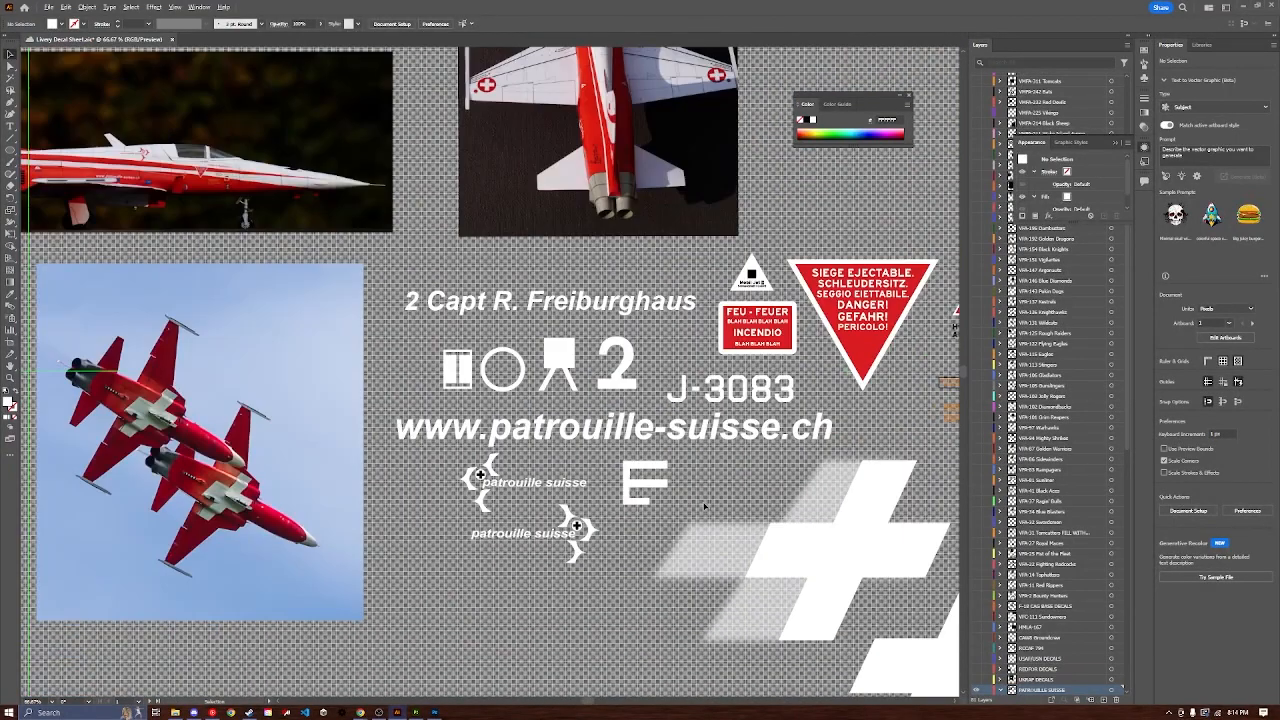
scroll(704, 480, "up", 1, "alt")
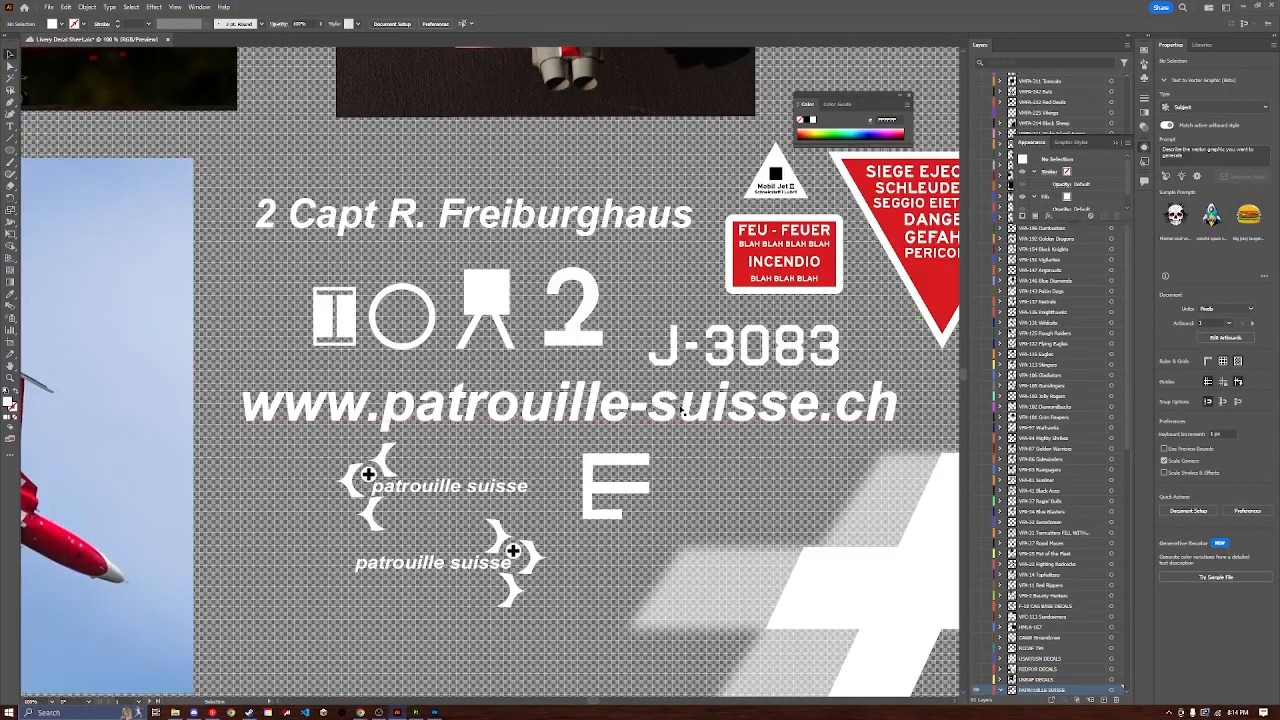
scroll(647, 430, "up", 1)
scroll(650, 428, "up", 1)
scroll(598, 385, "down", 3, "alt")
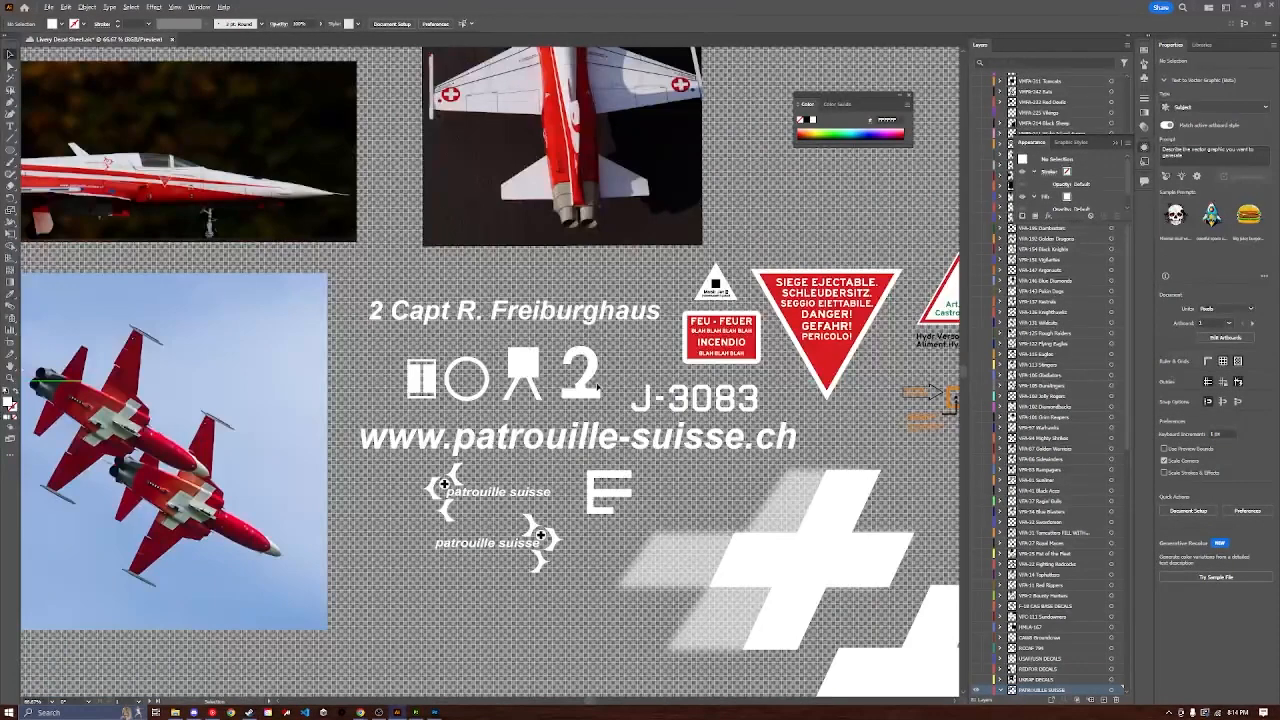
Step: Collect the red Swiss roundel group for export as a single asset
scroll(589, 650, "down", 1, "alt")
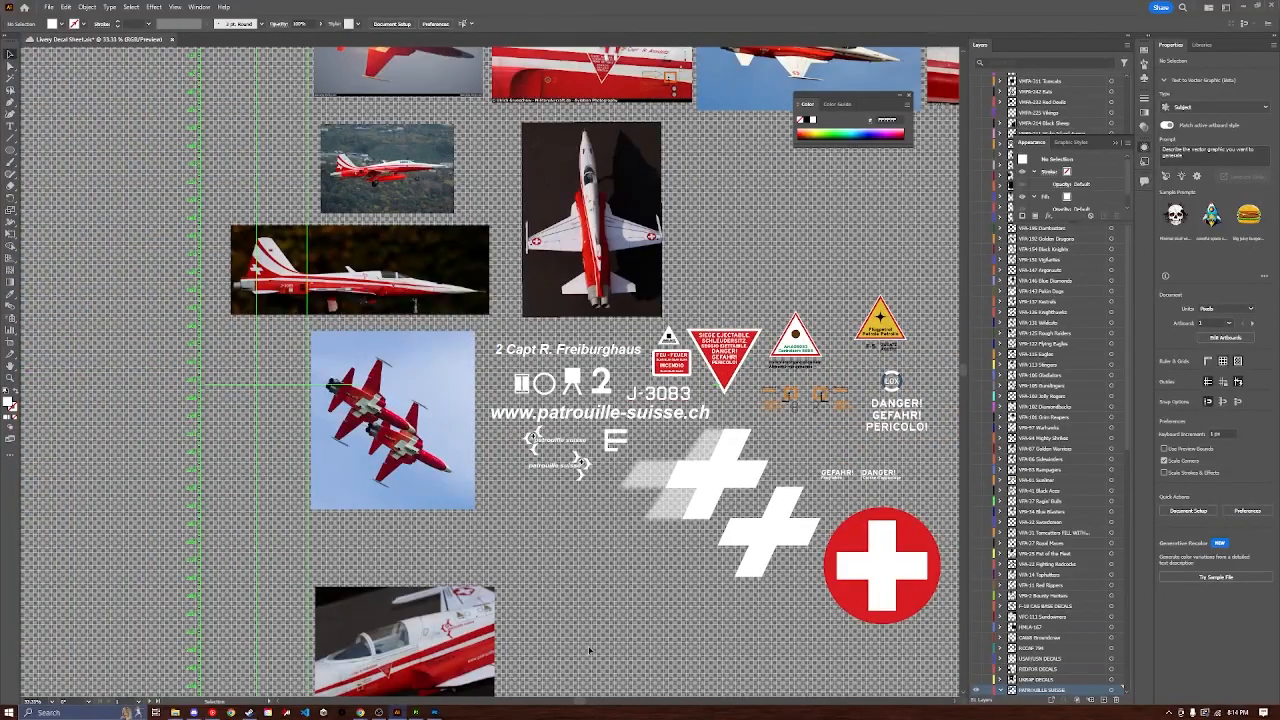
left_click_drag(582, 703, 622, 707)
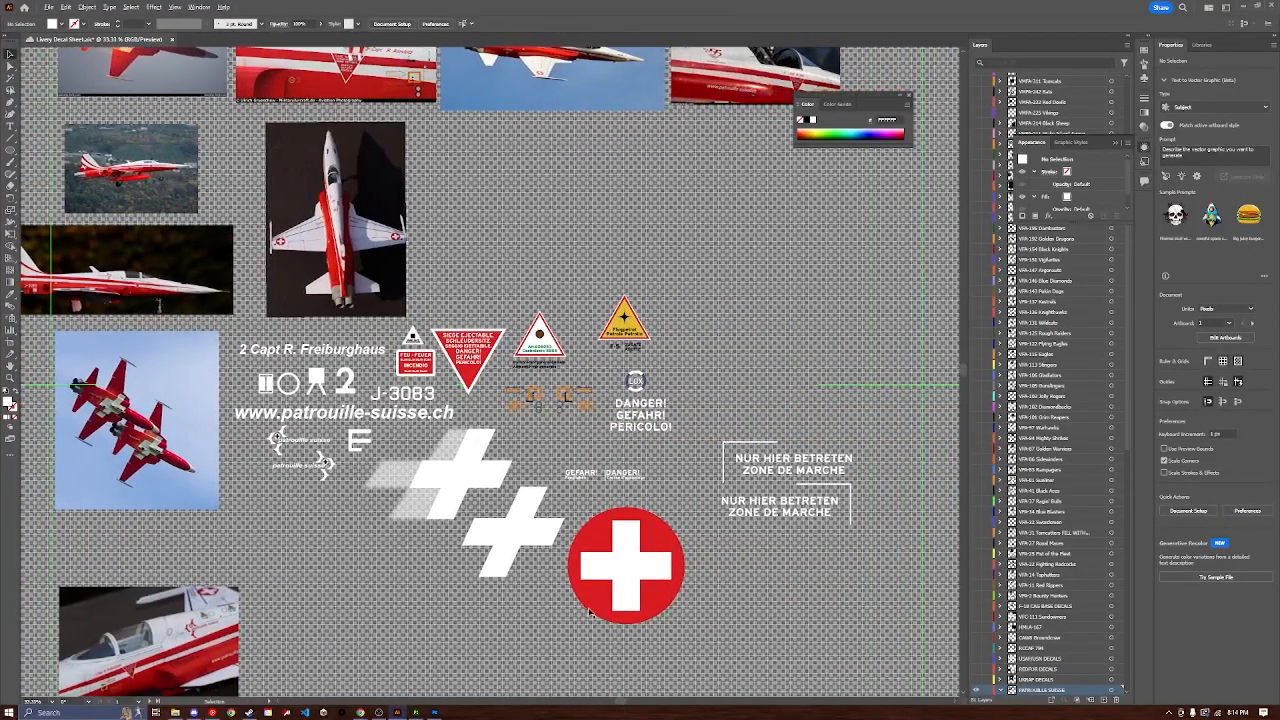
scroll(590, 612, "up", 1, "alt")
scroll(590, 605, "down", 1, "alt")
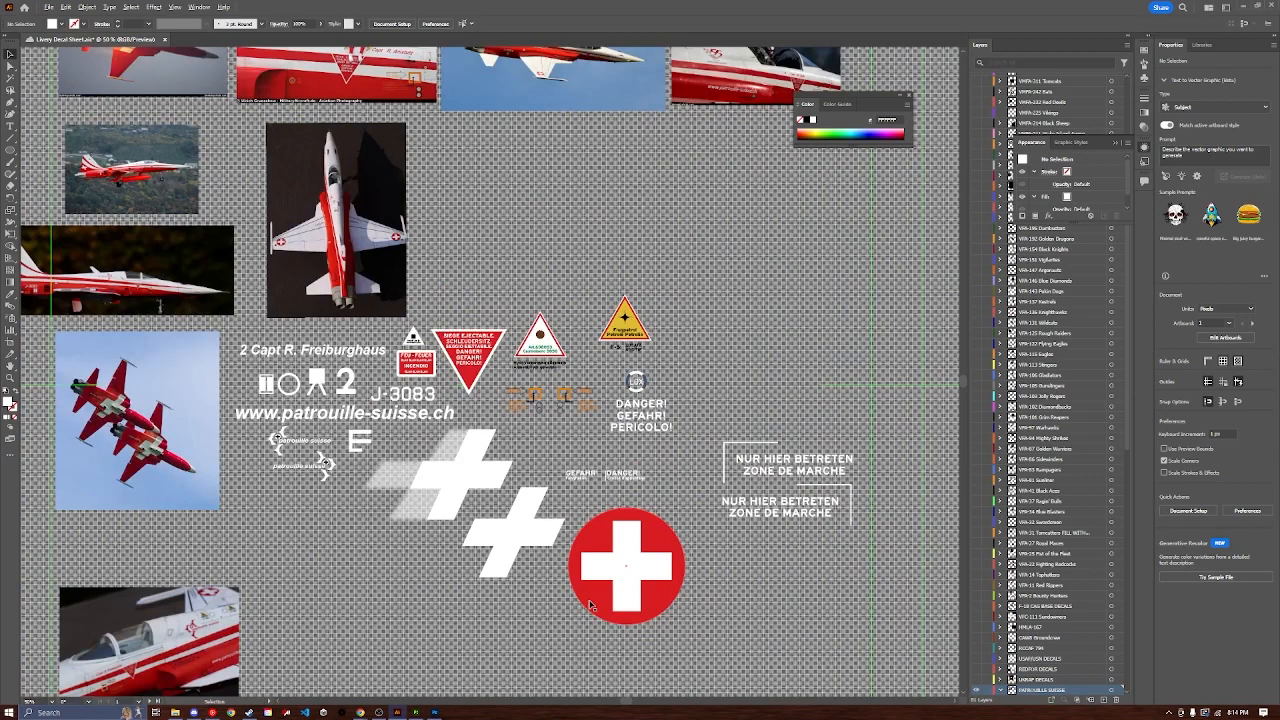
scroll(590, 605, "up", 1, "alt")
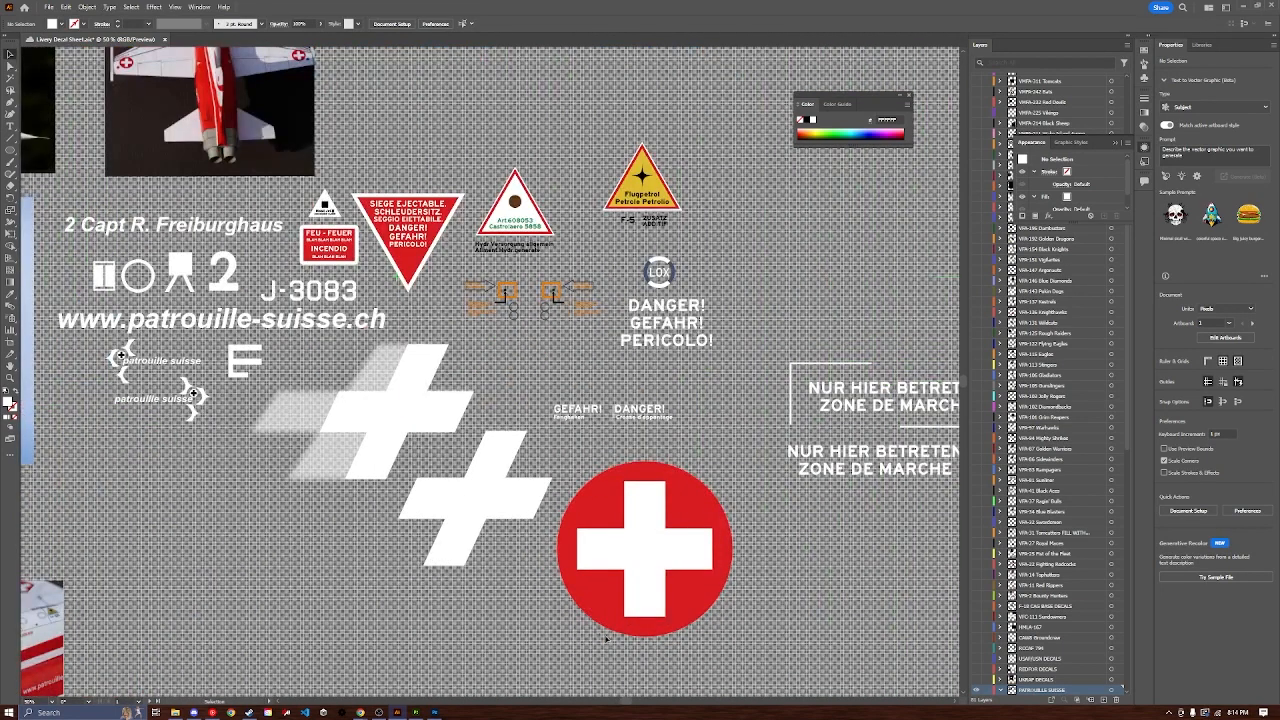
left_click(665, 560)
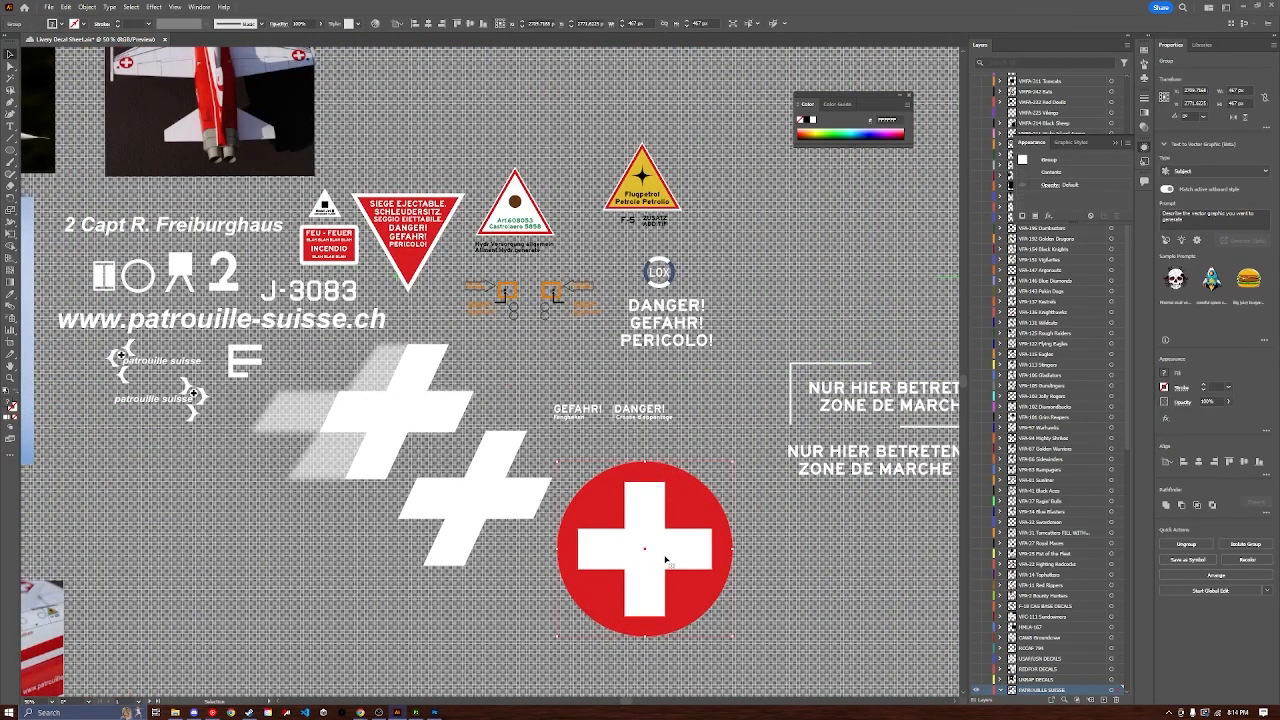
right_click(665, 560)
mouse_move(707, 540)
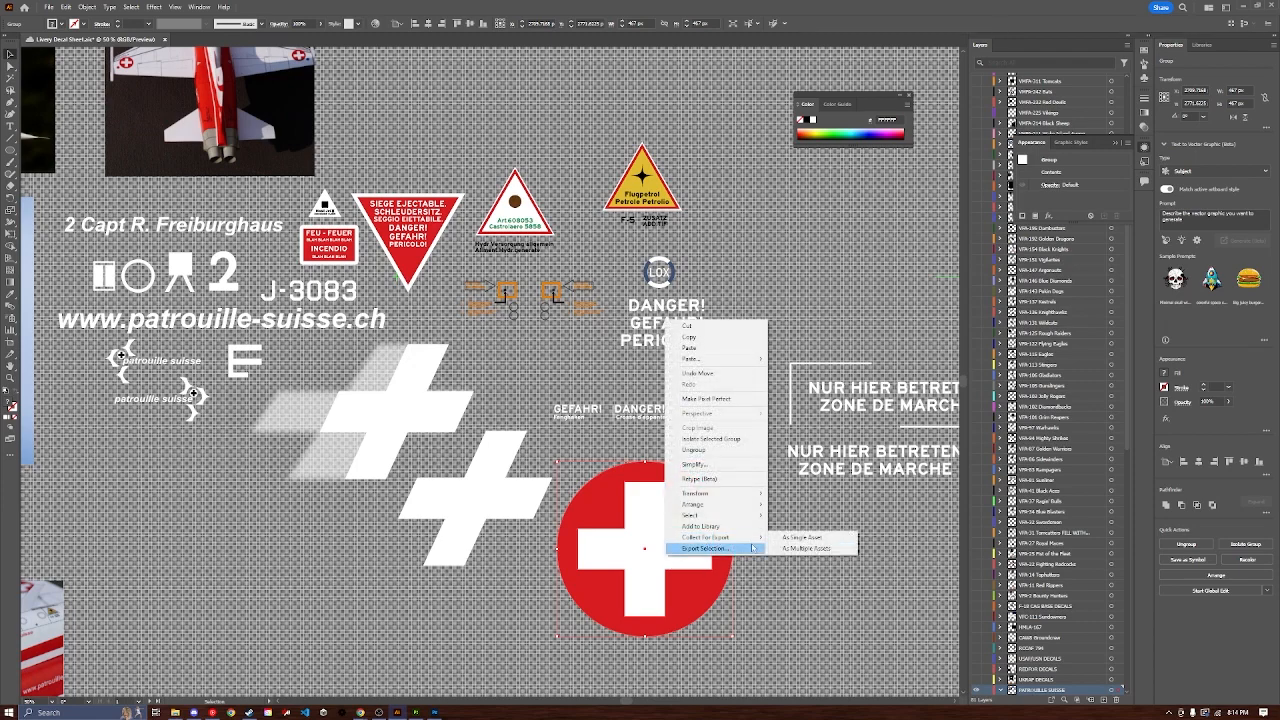
left_click(802, 537)
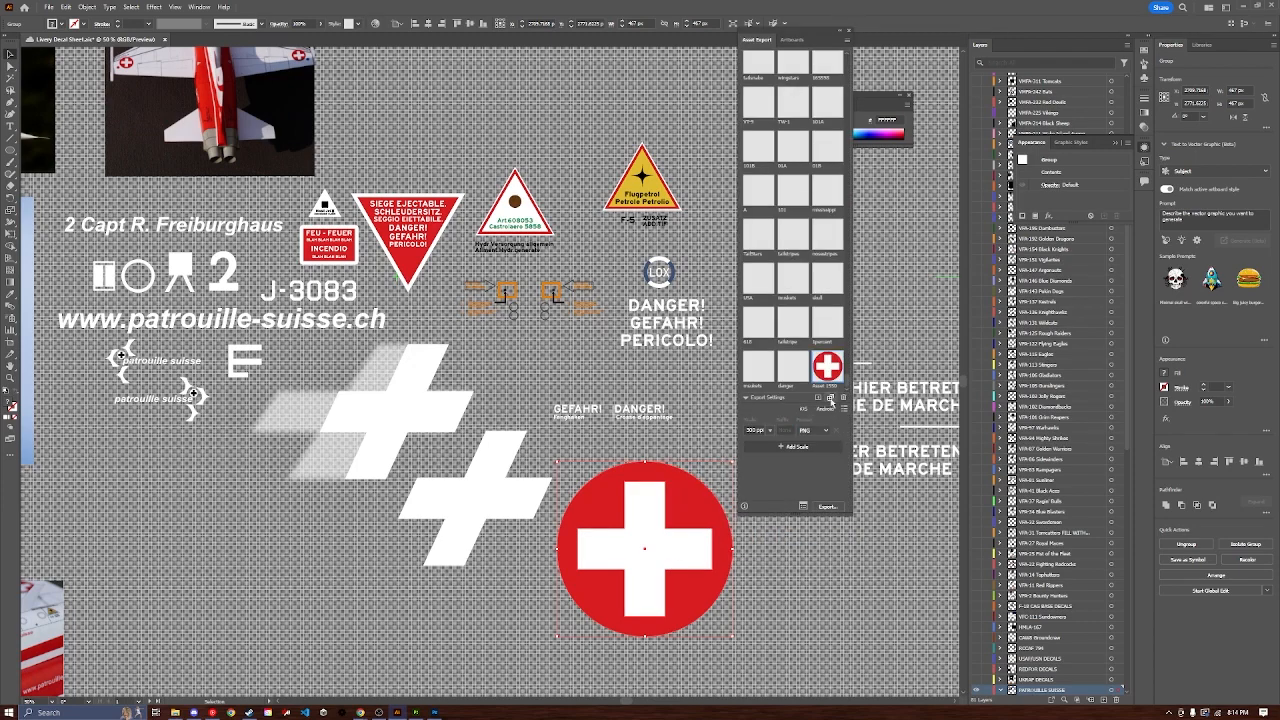
Step: Rename the collected Swiss roundel asset as "swiss roundel"
double_click(827, 385)
type("swiss roundel")
key("Return")
left_click_drag(847, 368, 848, 388)
Step: Export the roundel asset as a PNG to the Patrouille Suisse folder inside Downloads' 300ppi folder
left_click(827, 506)
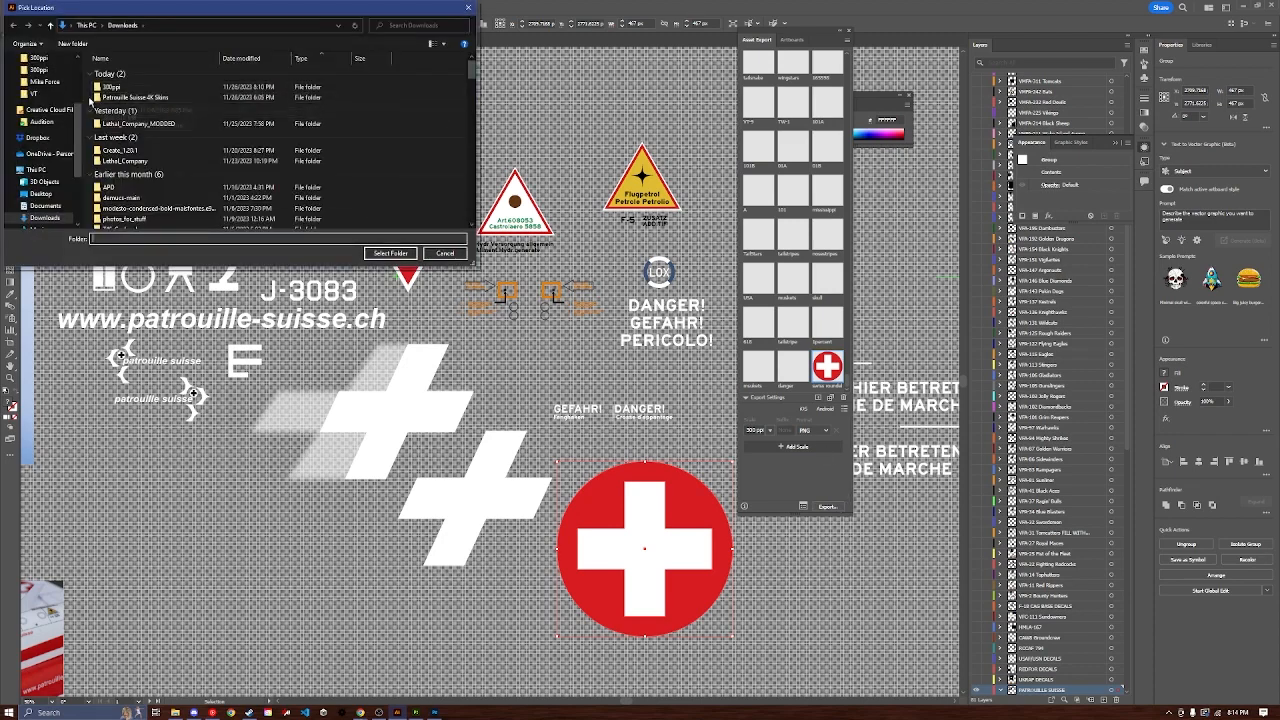
left_click(129, 91)
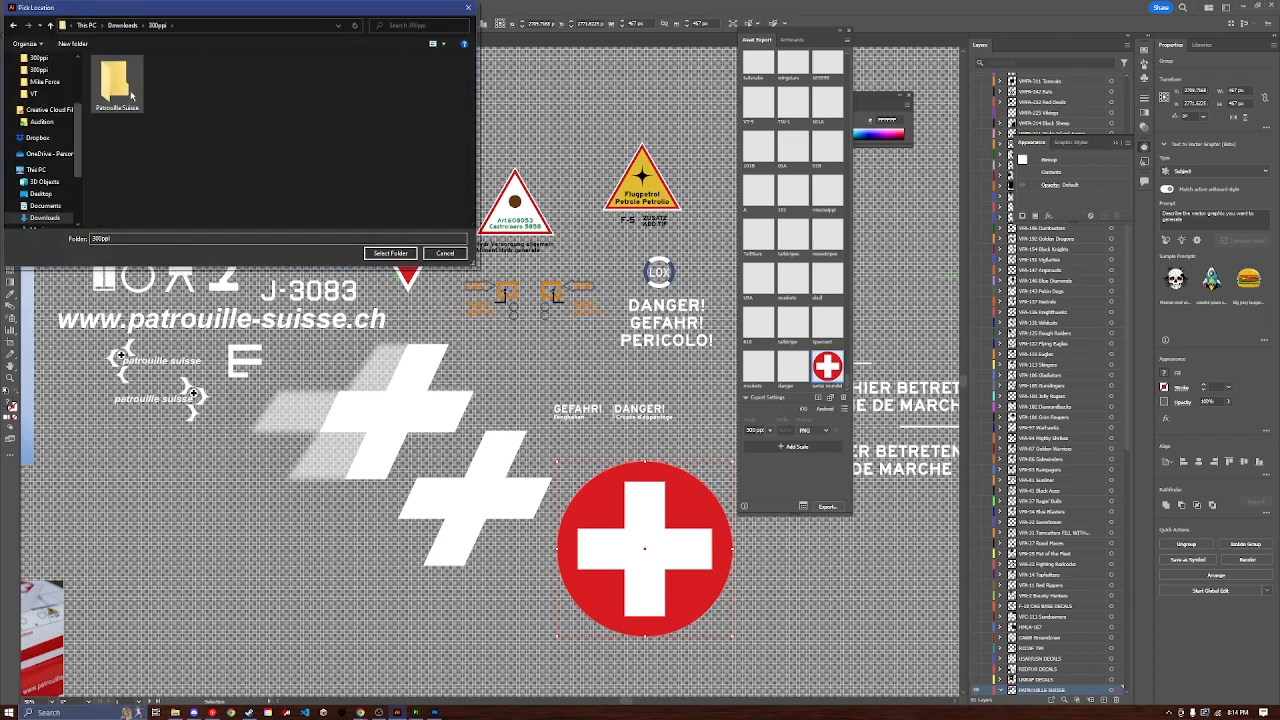
double_click(131, 95)
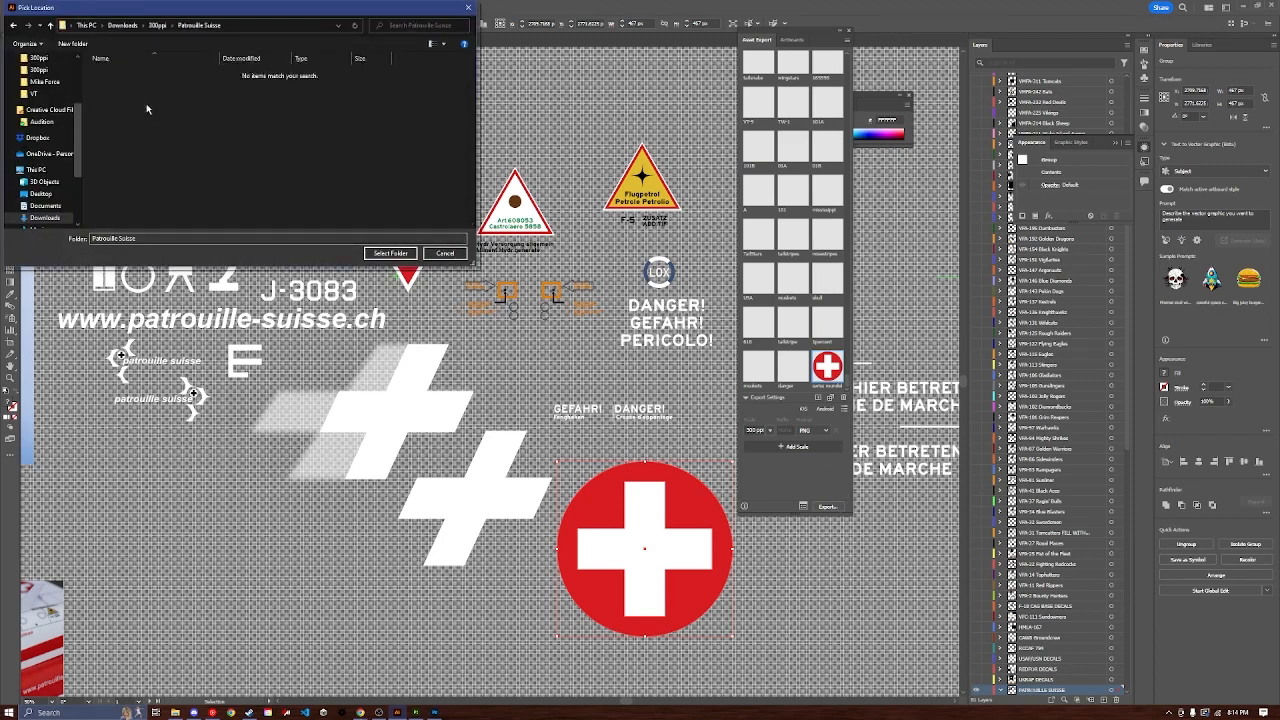
left_click(390, 253)
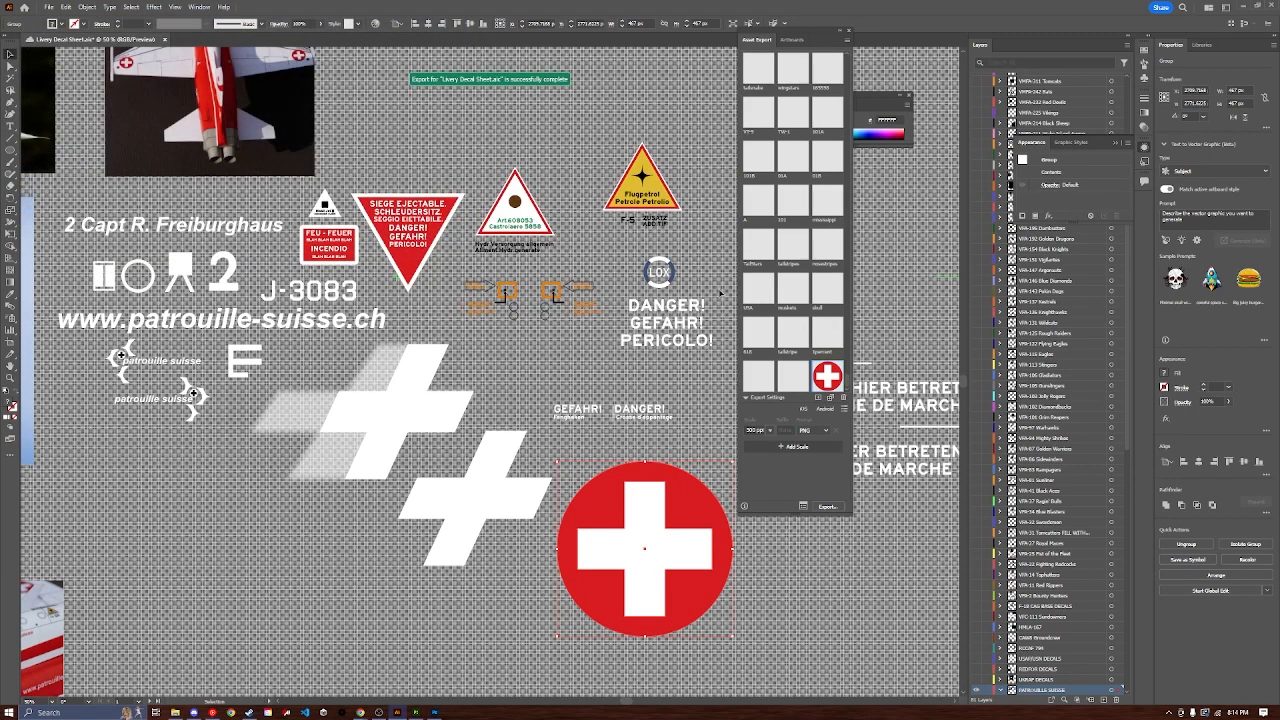
Step: Draw a square about 673 px wide below the skewed white crosses and fill it black
scroll(669, 563, "down", 1, "alt")
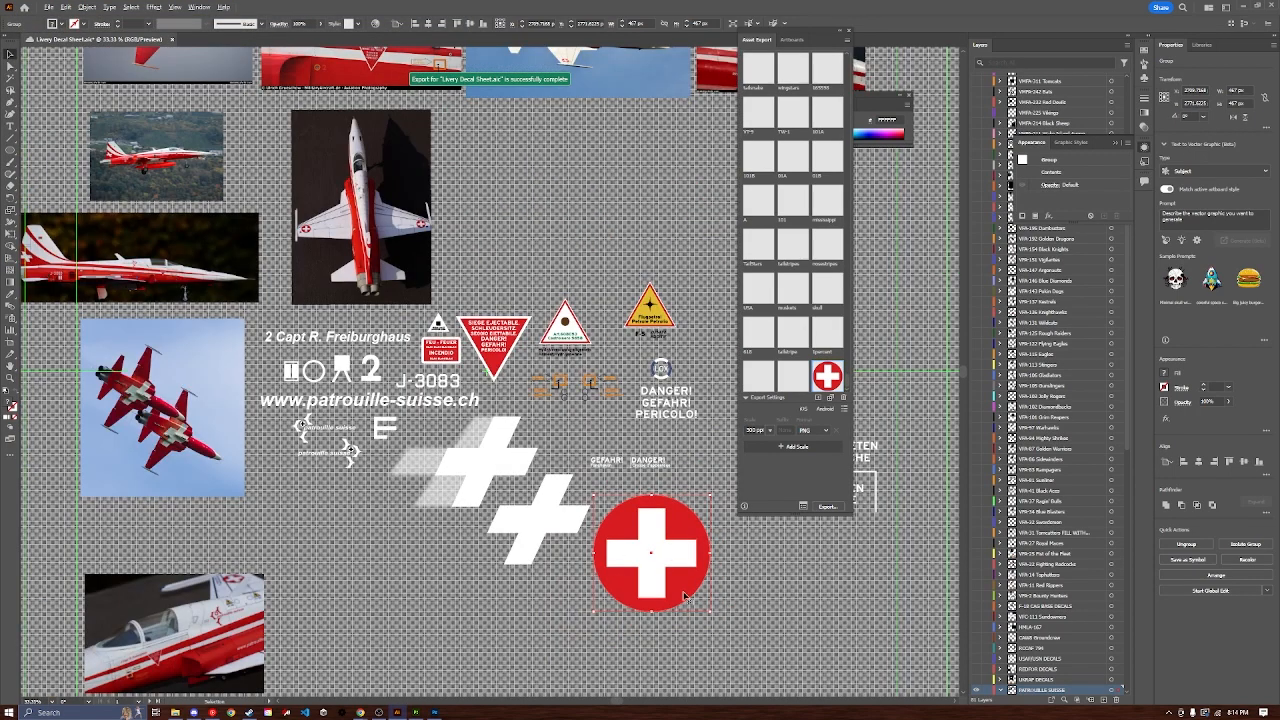
scroll(684, 597, "up", 1, "alt")
left_click(518, 547)
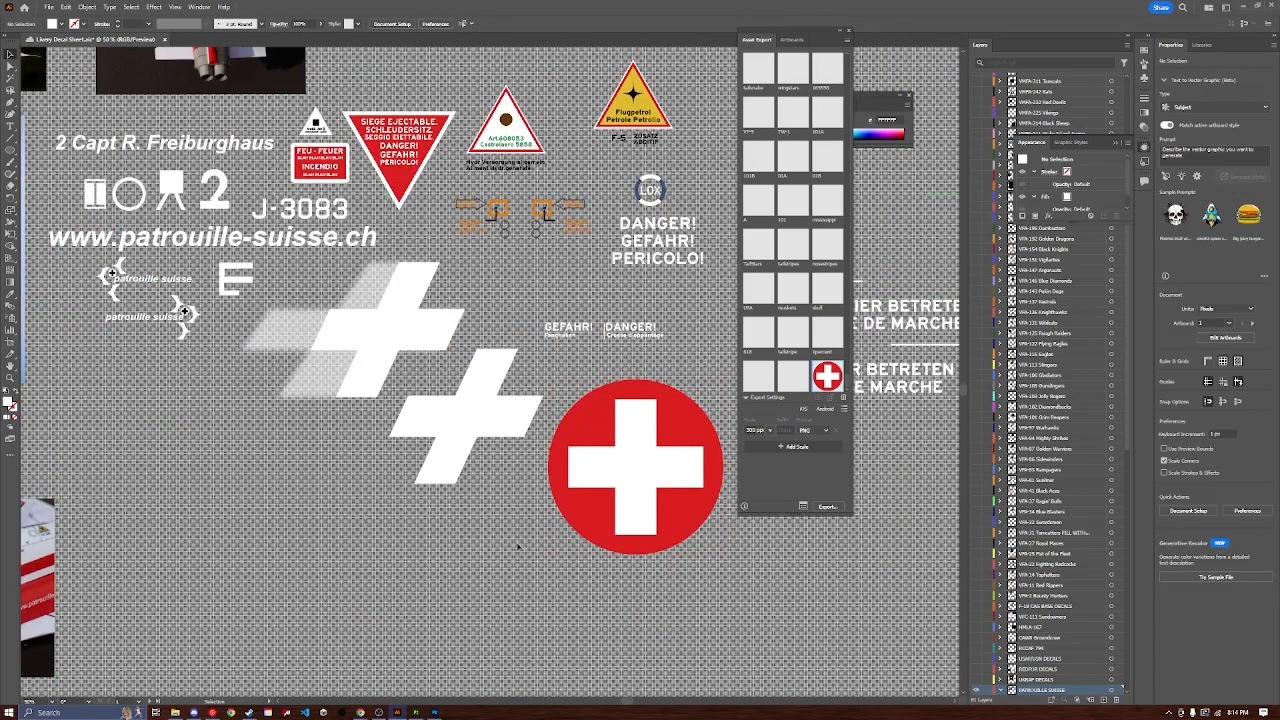
scroll(518, 547, "down", 1, "alt")
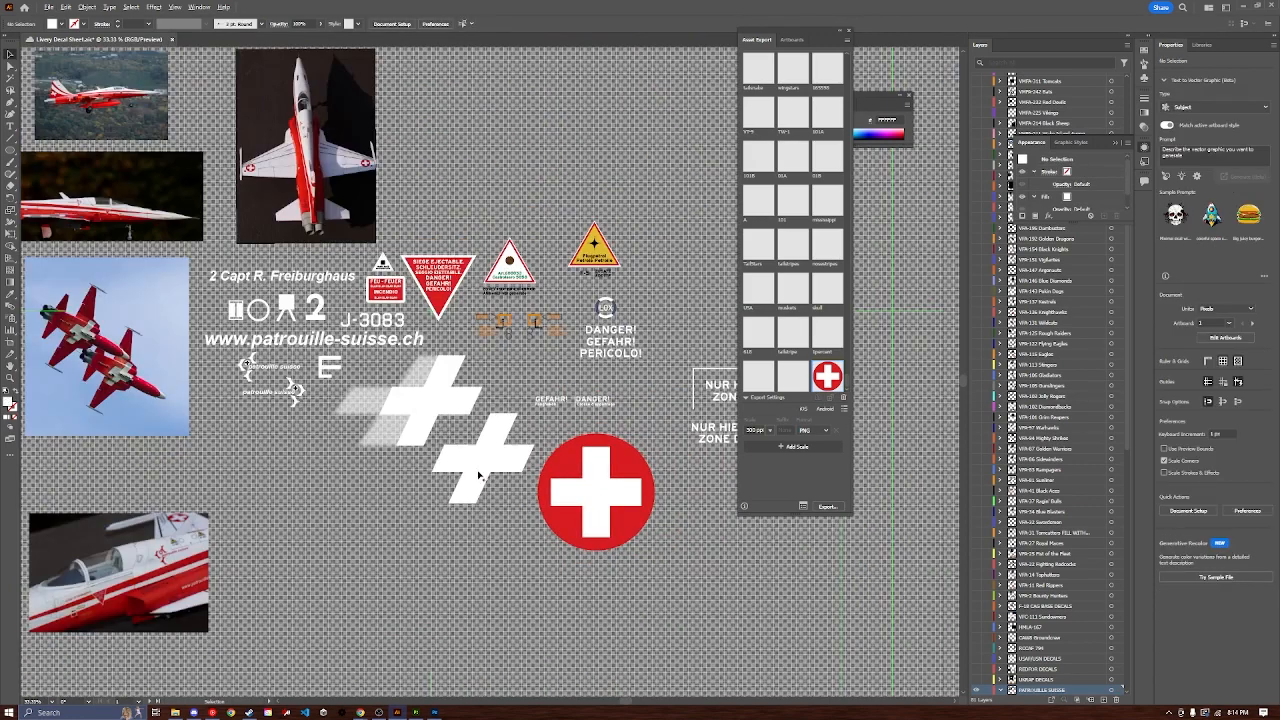
left_click(10, 148)
left_click(58, 150)
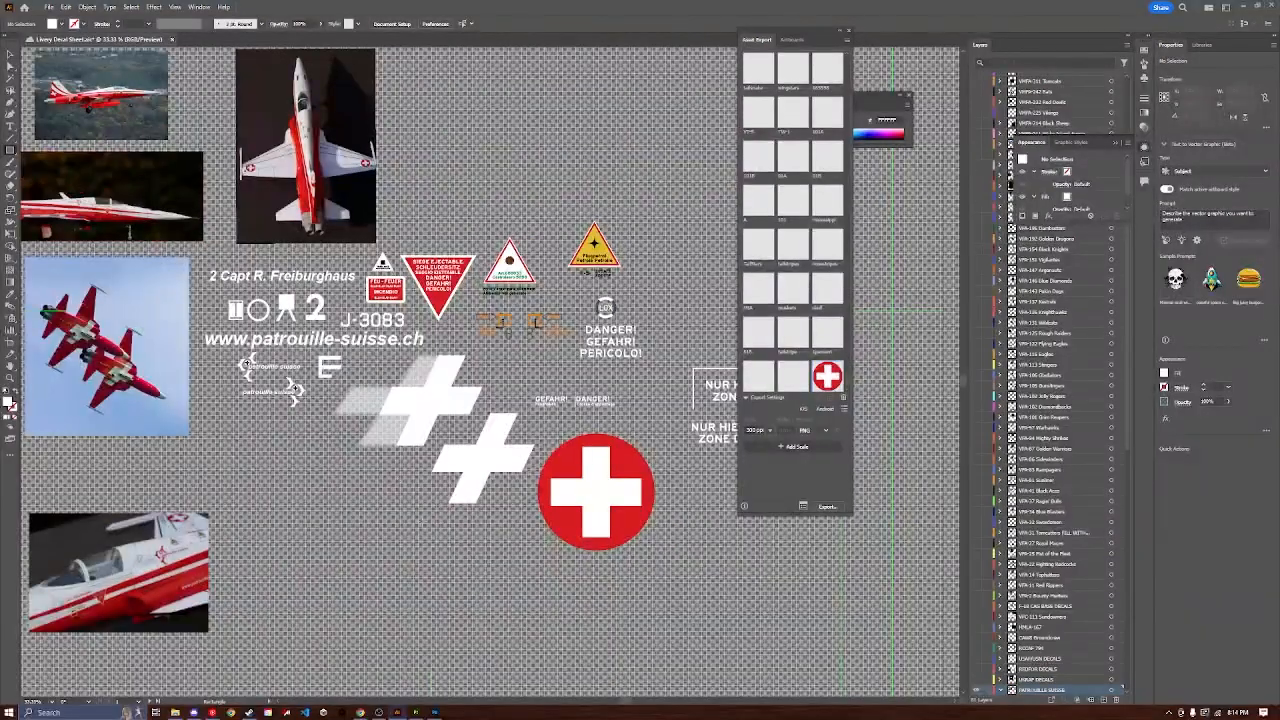
left_click_drag(441, 513, 610, 648)
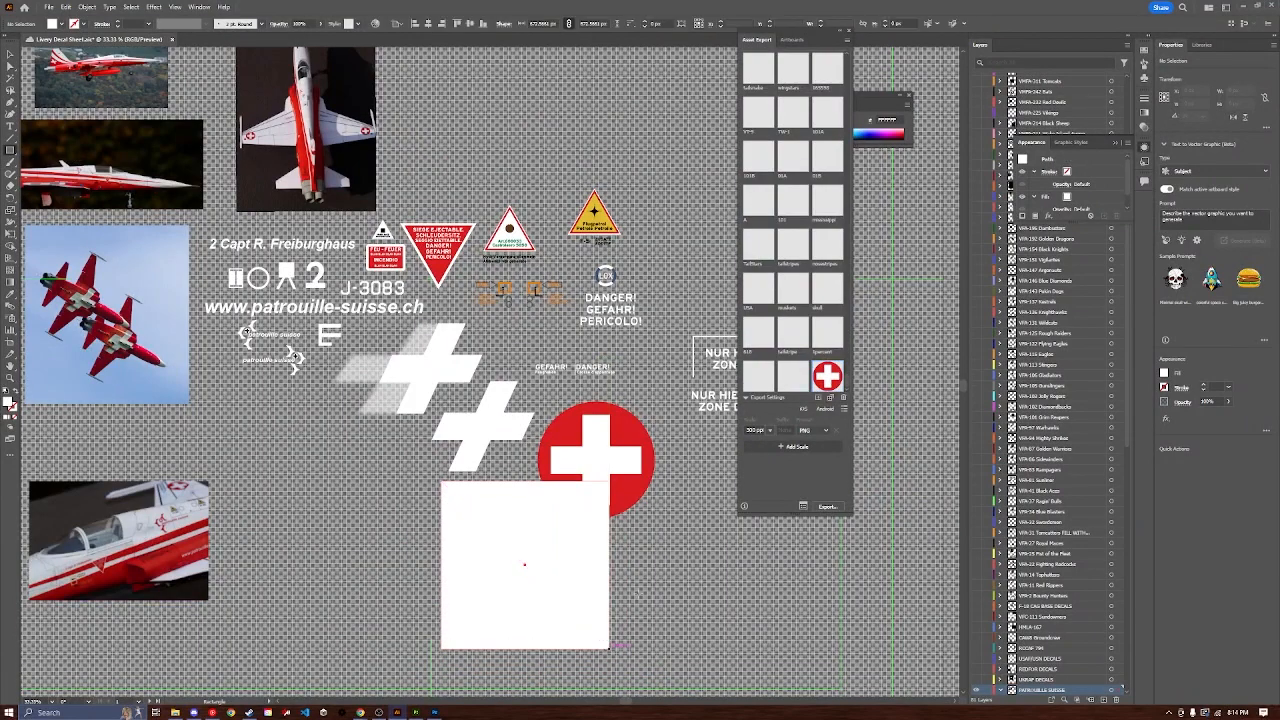
left_click(1163, 373)
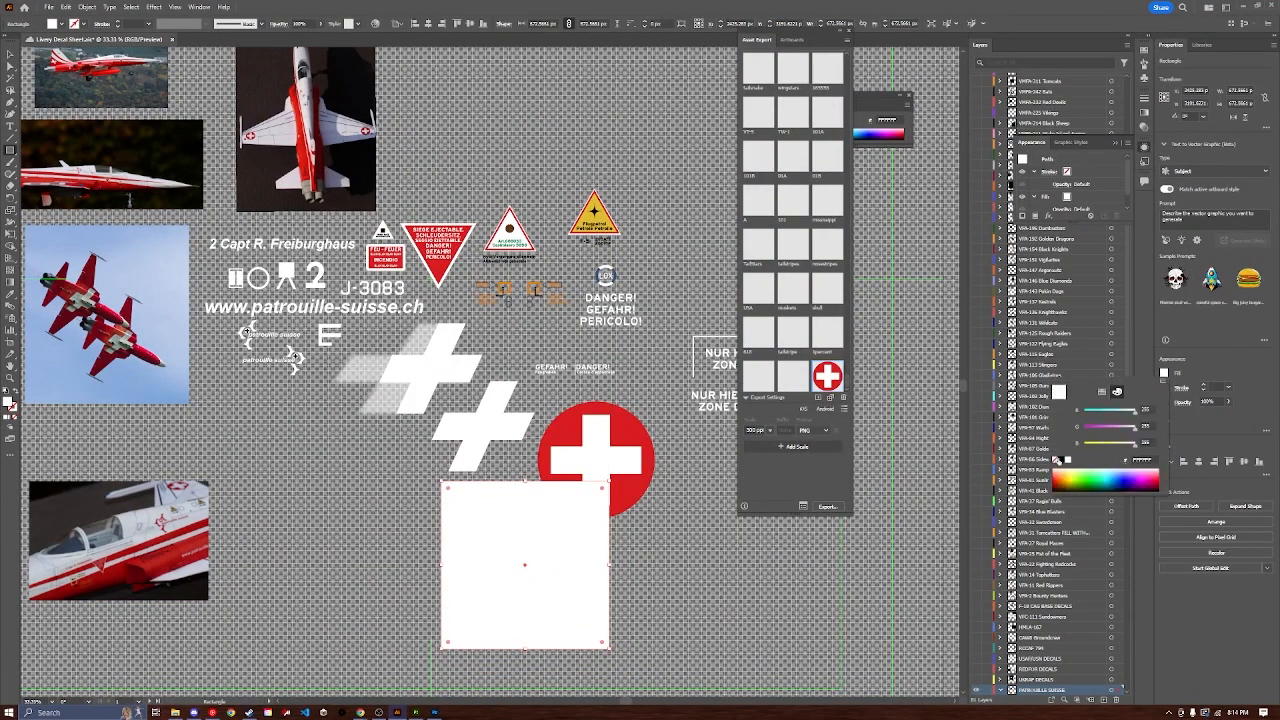
left_click(1057, 460)
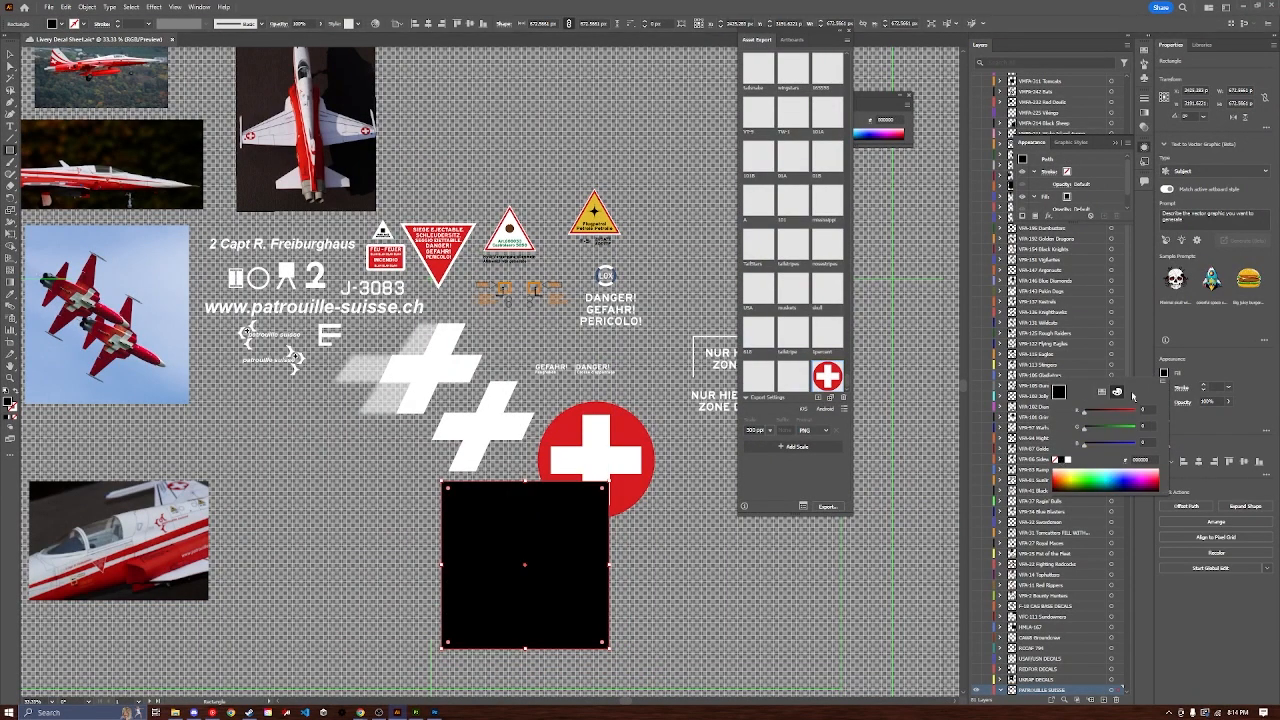
left_click(1188, 372)
Step: Send the black square to the bottom of the PATROUILLE SUISSE layer's stacking order, beneath the linked photos
scroll(998, 625, "down", 10)
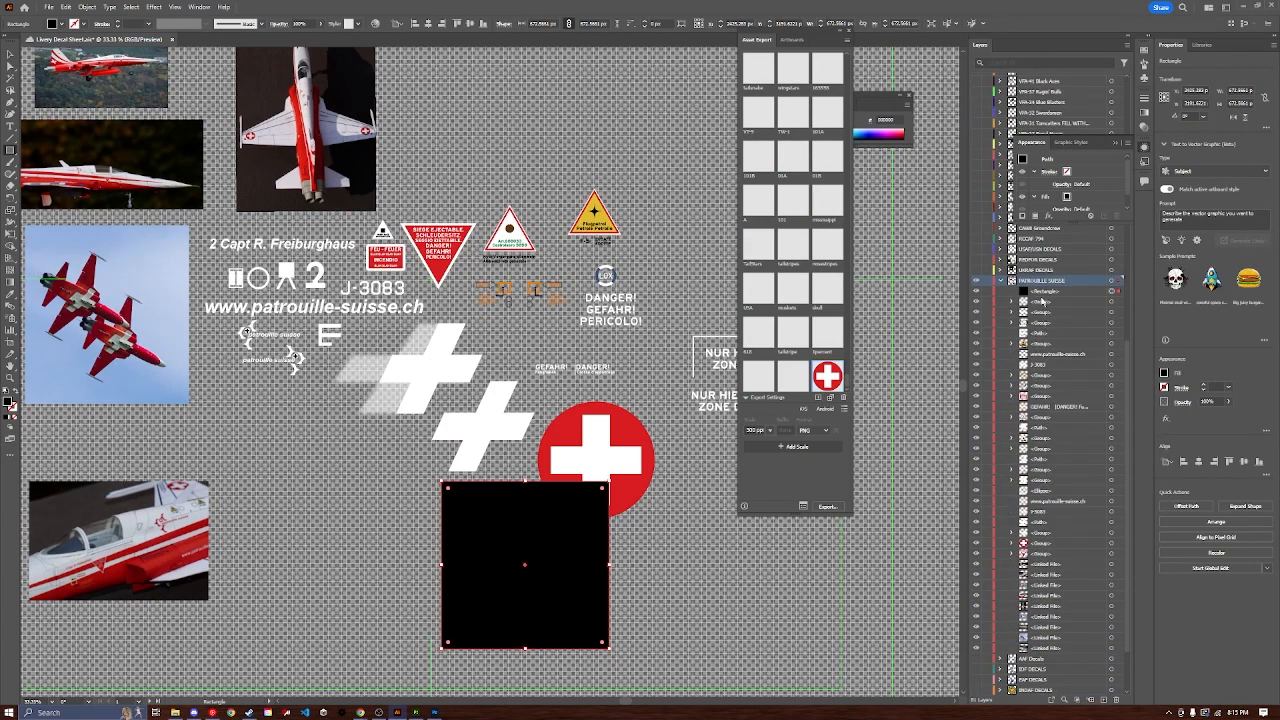
scroll(1041, 299, "up", 3)
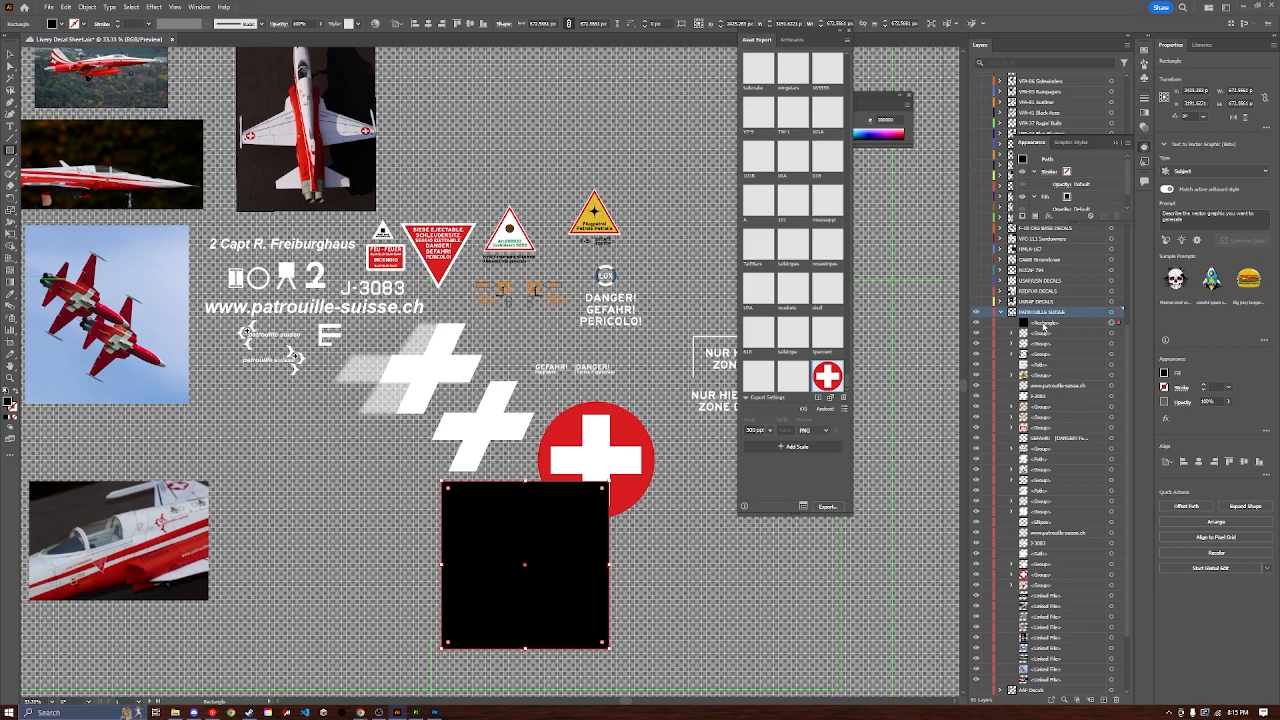
left_click_drag(1045, 325, 1058, 688)
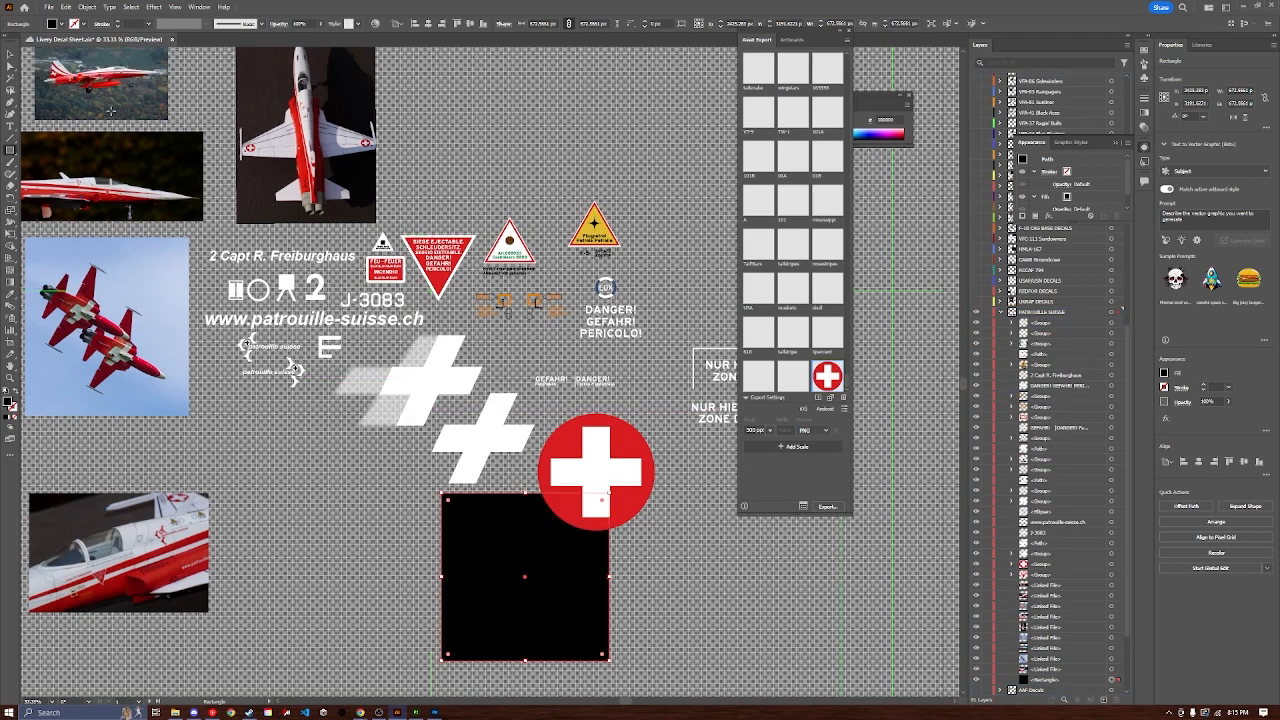
Step: Place the black square on empty canvas beside the cockpit photo and centre the solid skewed white cross on it
scroll(540, 494, "down", 2)
left_click_drag(540, 494, 363, 488)
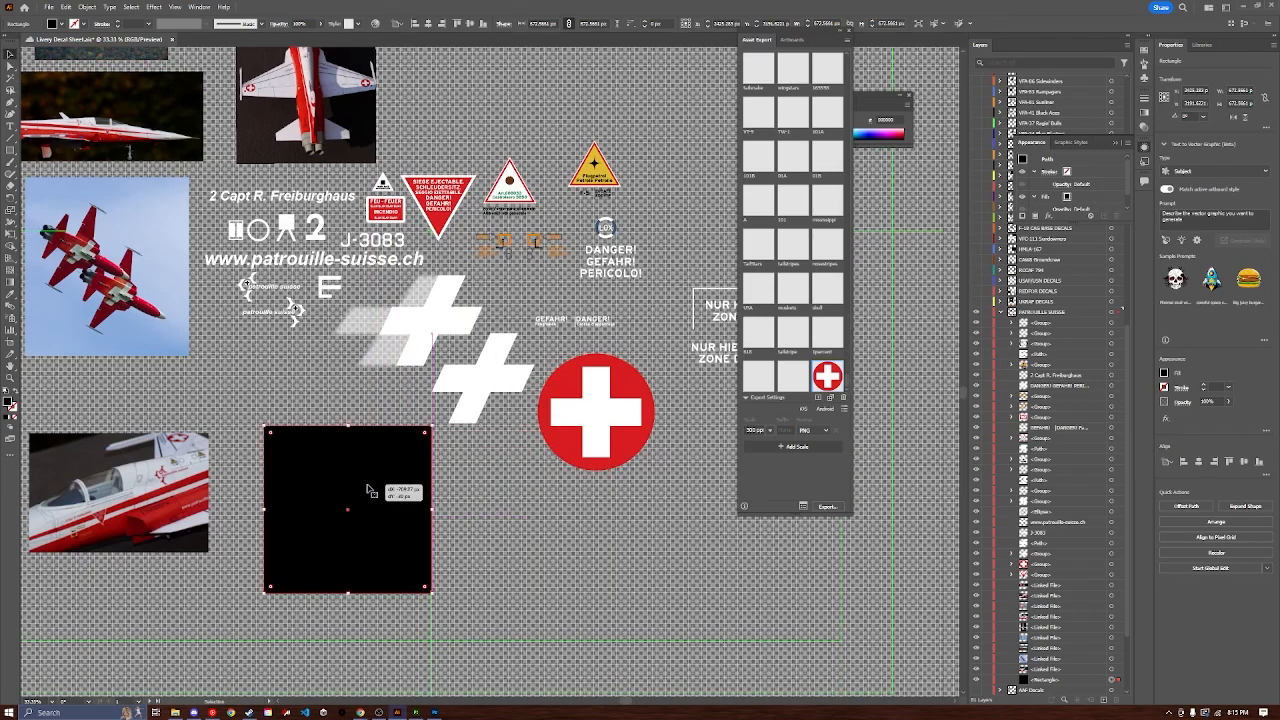
left_click_drag(490, 395, 349, 518)
Step: Collect the white cross and its black square as a single asset and export it
right_click(341, 499)
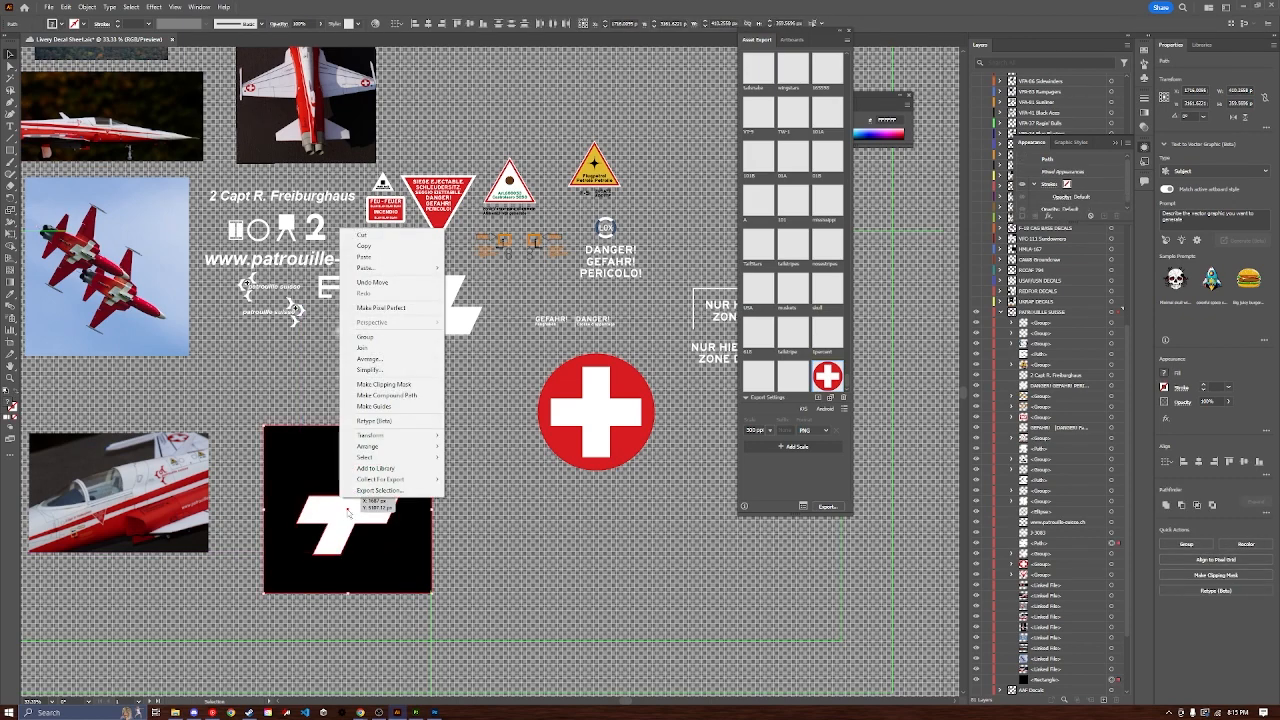
mouse_move(395, 483)
left_click(478, 479)
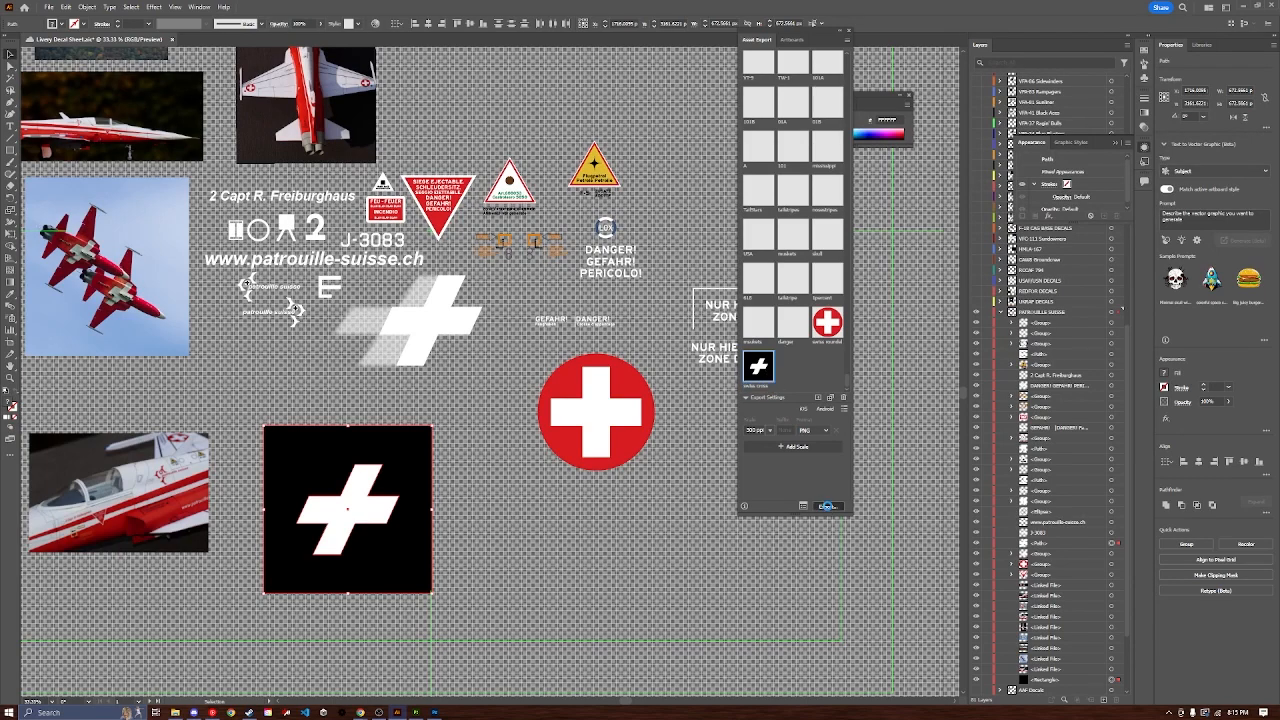
left_click(826, 506)
left_click(391, 254)
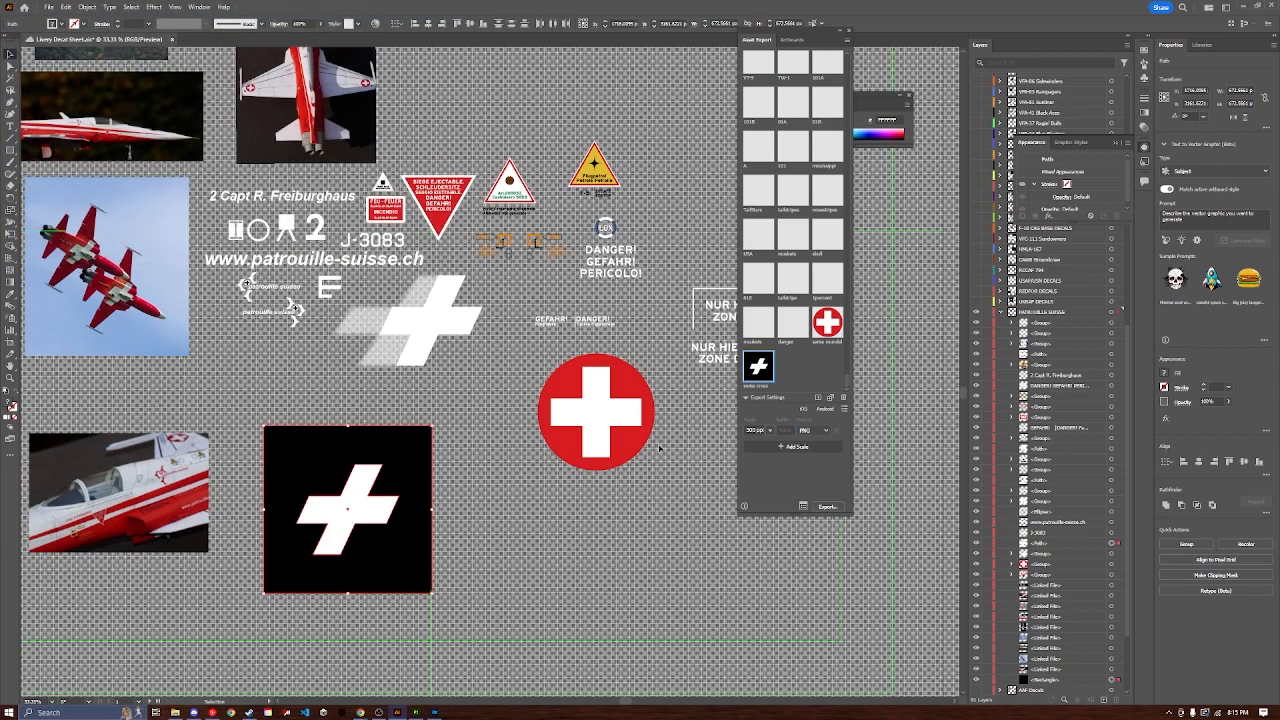
Step: Examine the LOX emblem, danger lettering, warning triangles and patrouille suisse lettering among the remaining decals
left_click(683, 496)
scroll(640, 400, "up", 5)
scroll(617, 349, "up", 2, "alt")
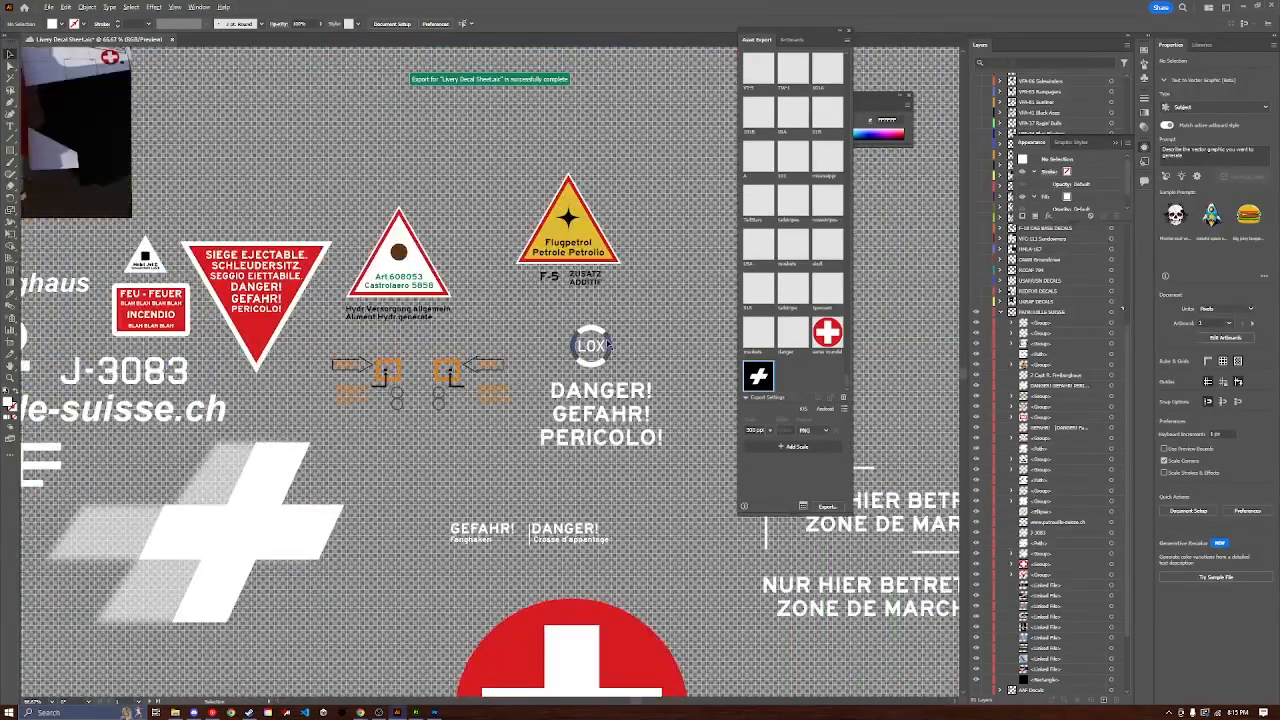
scroll(607, 344, "up", 2, "alt")
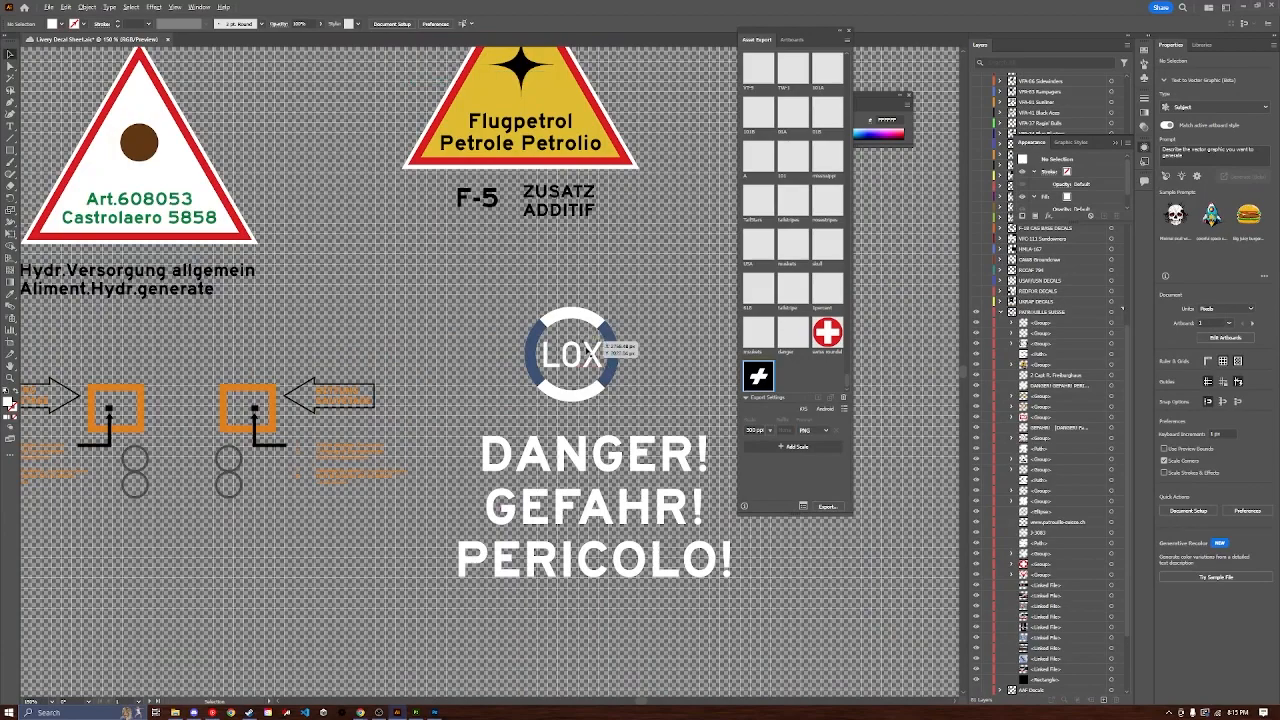
scroll(588, 354, "down", 1, "alt")
scroll(597, 352, "down", 1, "alt")
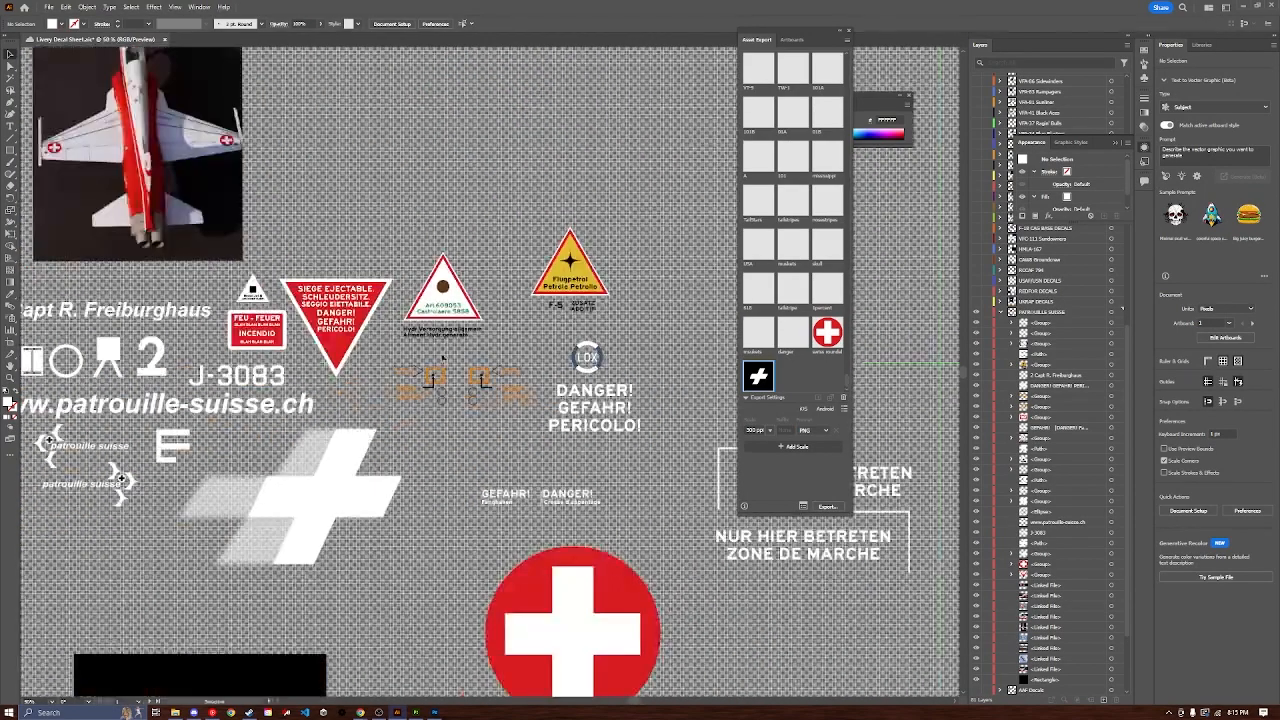
scroll(445, 358, "up", 1, "alt")
scroll(455, 420, "down", 1, "alt")
scroll(270, 443, "down", 1, "alt")
scroll(240, 442, "up", 1, "alt")
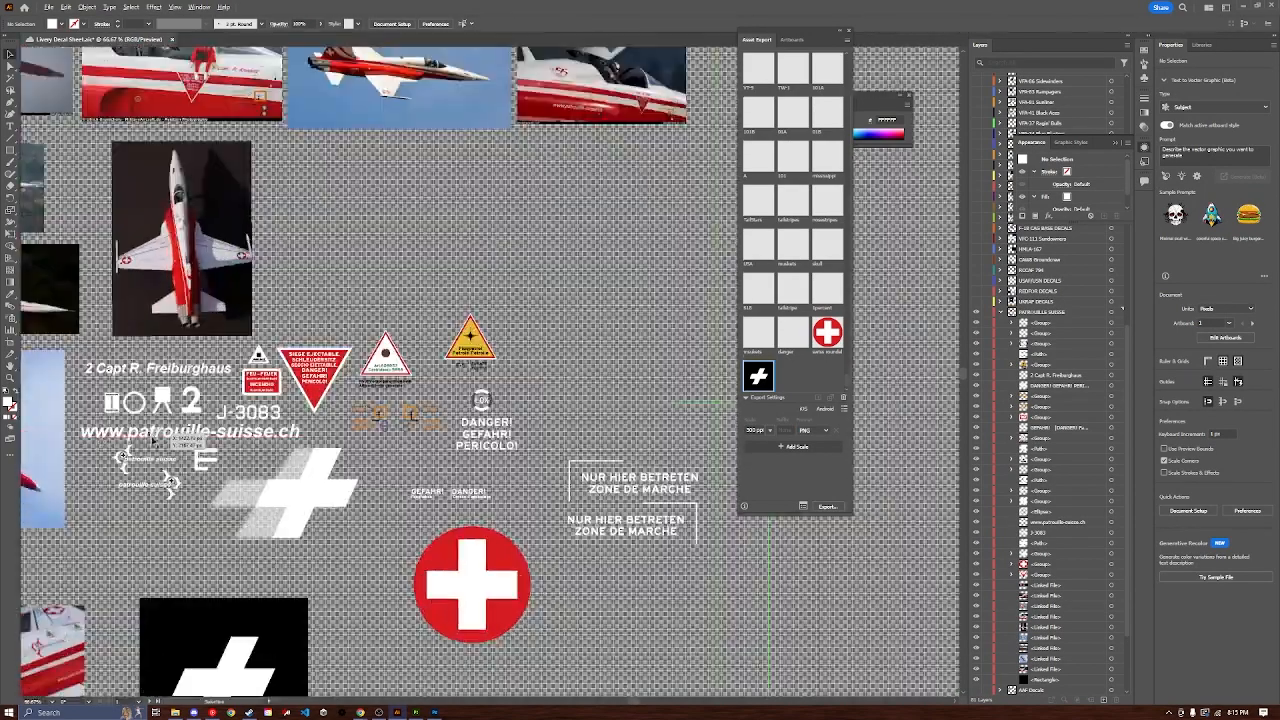
scroll(200, 441, "down", 1, "alt")
scroll(150, 440, "up", 1, "alt")
scroll(150, 438, "up", 1, "alt")
scroll(155, 433, "down", 1, "alt")
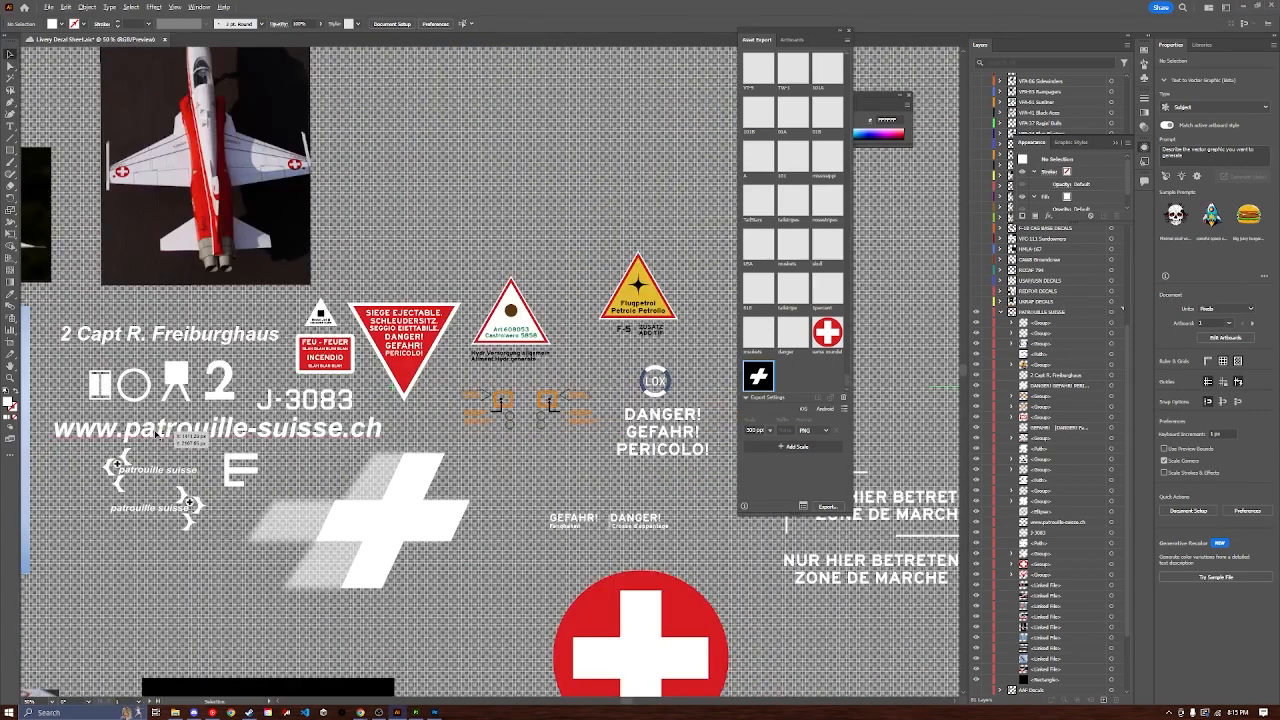
scroll(155, 433, "down", 6)
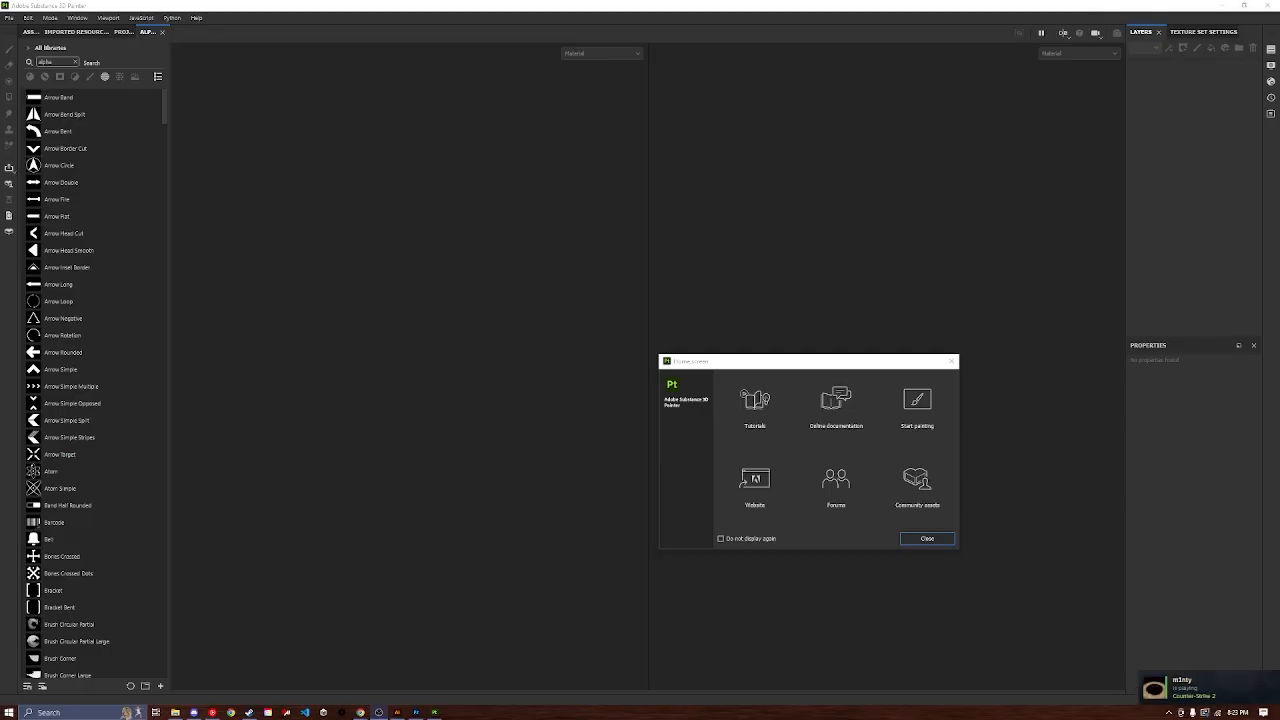
Step: Dismiss Substance 3D Painter's welcome screen, then switch to File Explorer and open VTOL VR's LiveryReferences folder
left_click(926, 539)
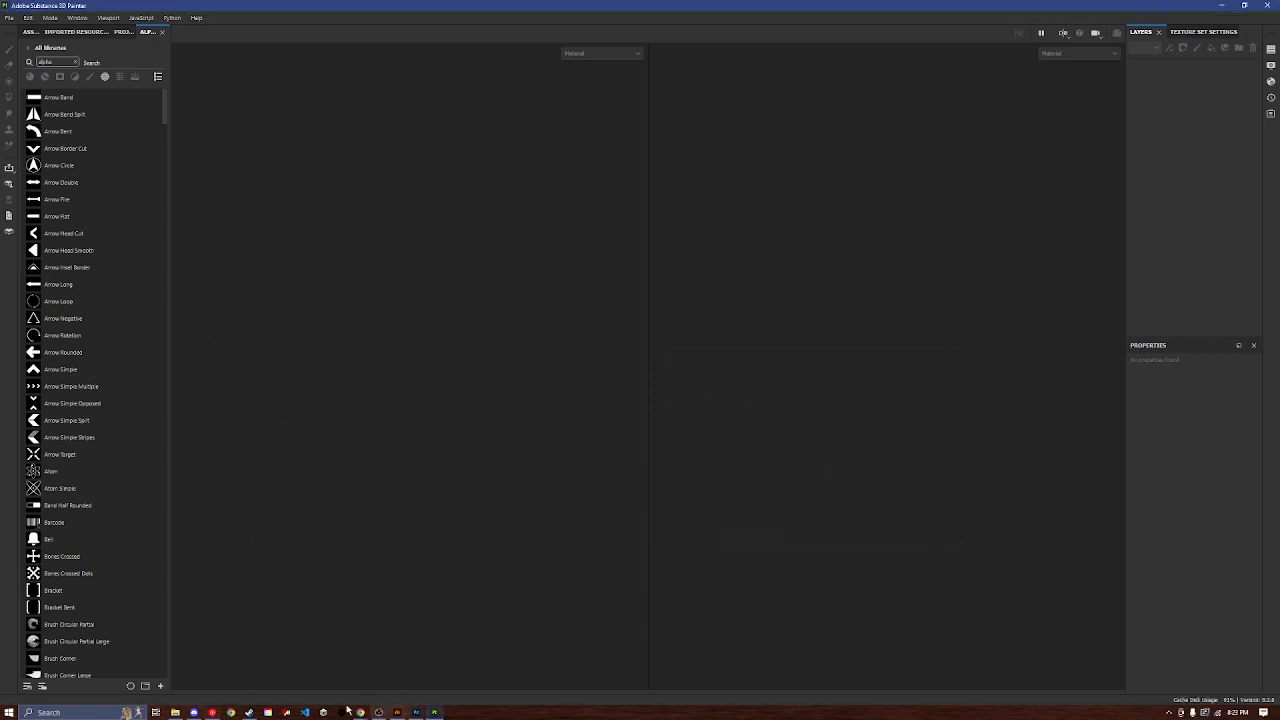
left_click(175, 712)
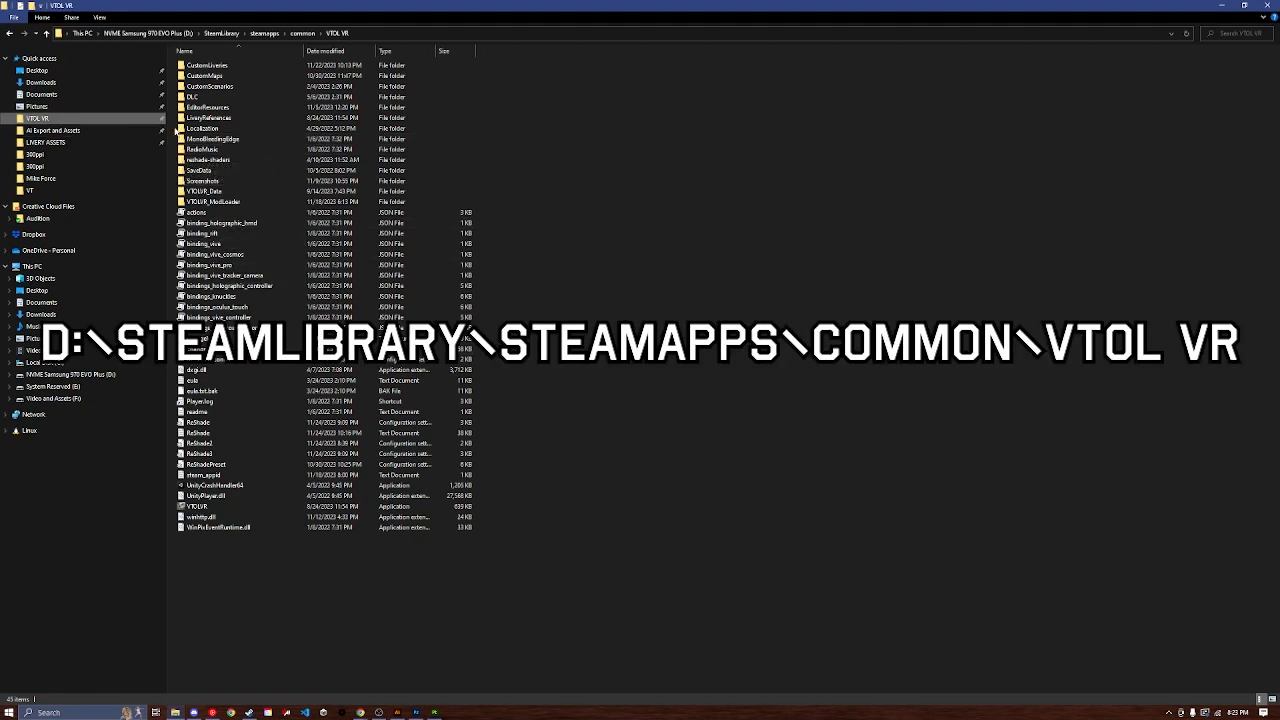
double_click(209, 121)
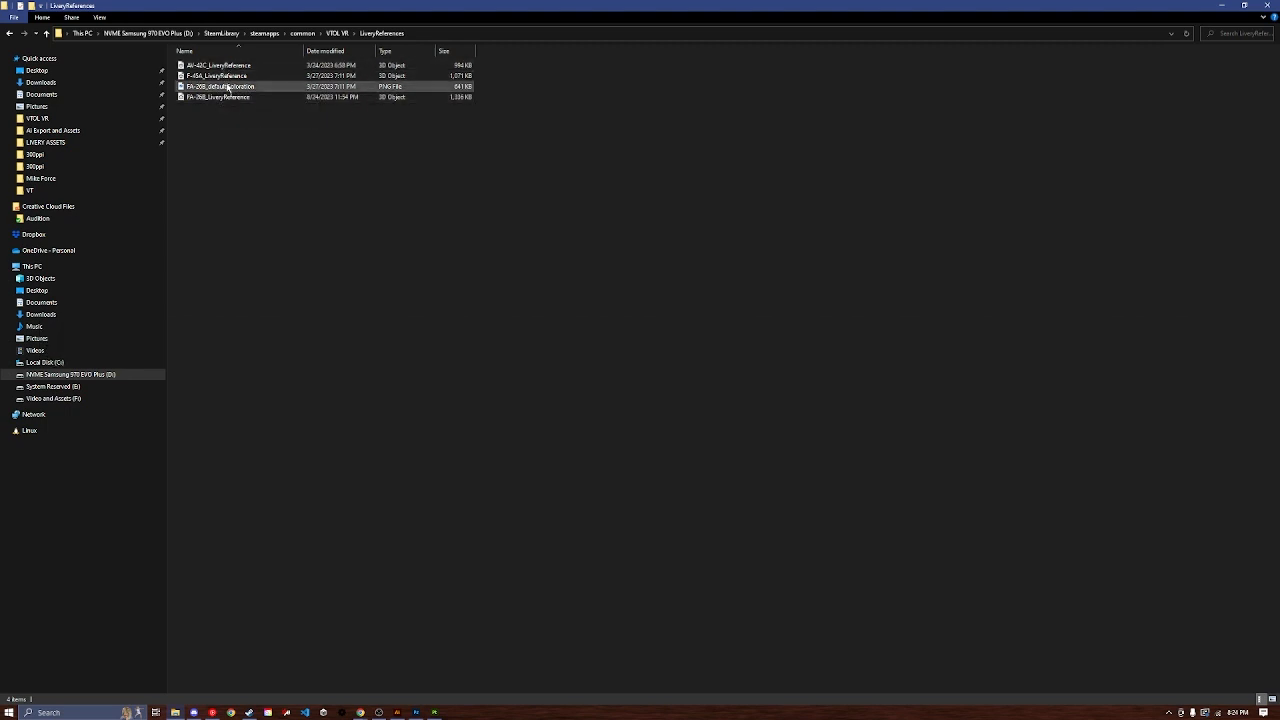
Step: Locate the T-55LiveryReference model in the 2141700 subfolder of VTOL VR's DLC folder
left_click(9, 34)
double_click(200, 98)
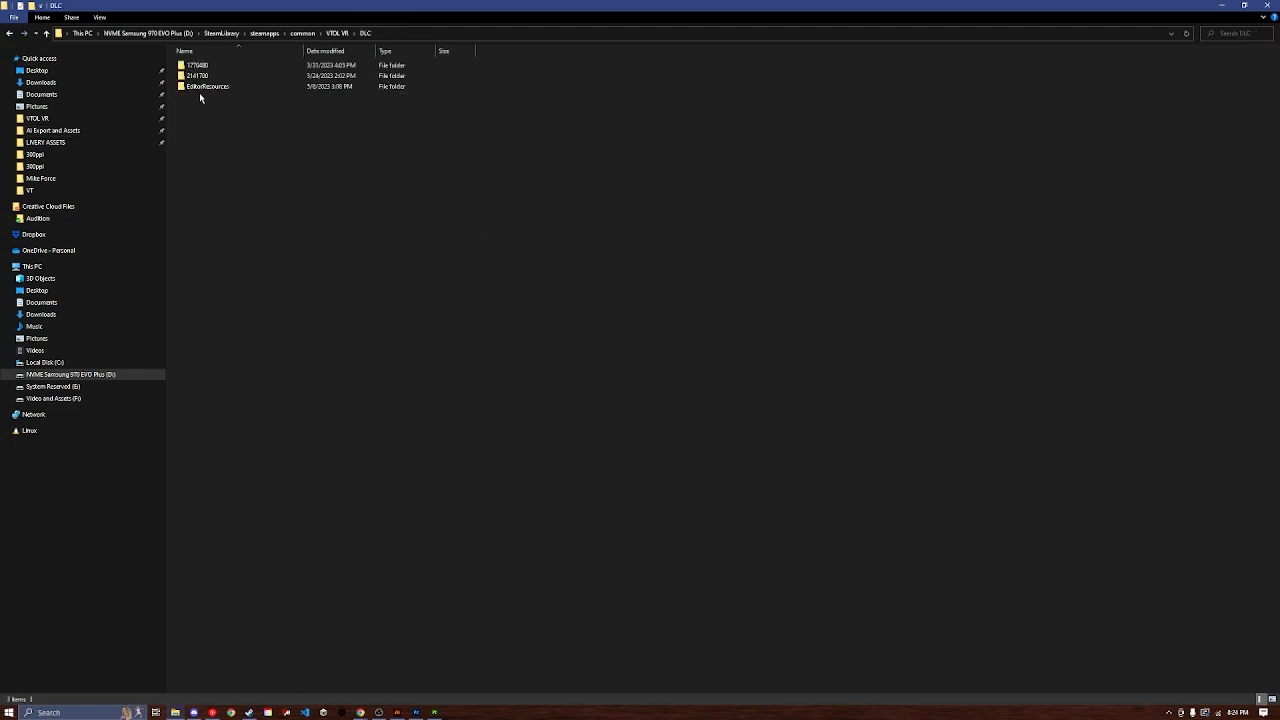
left_click(208, 77)
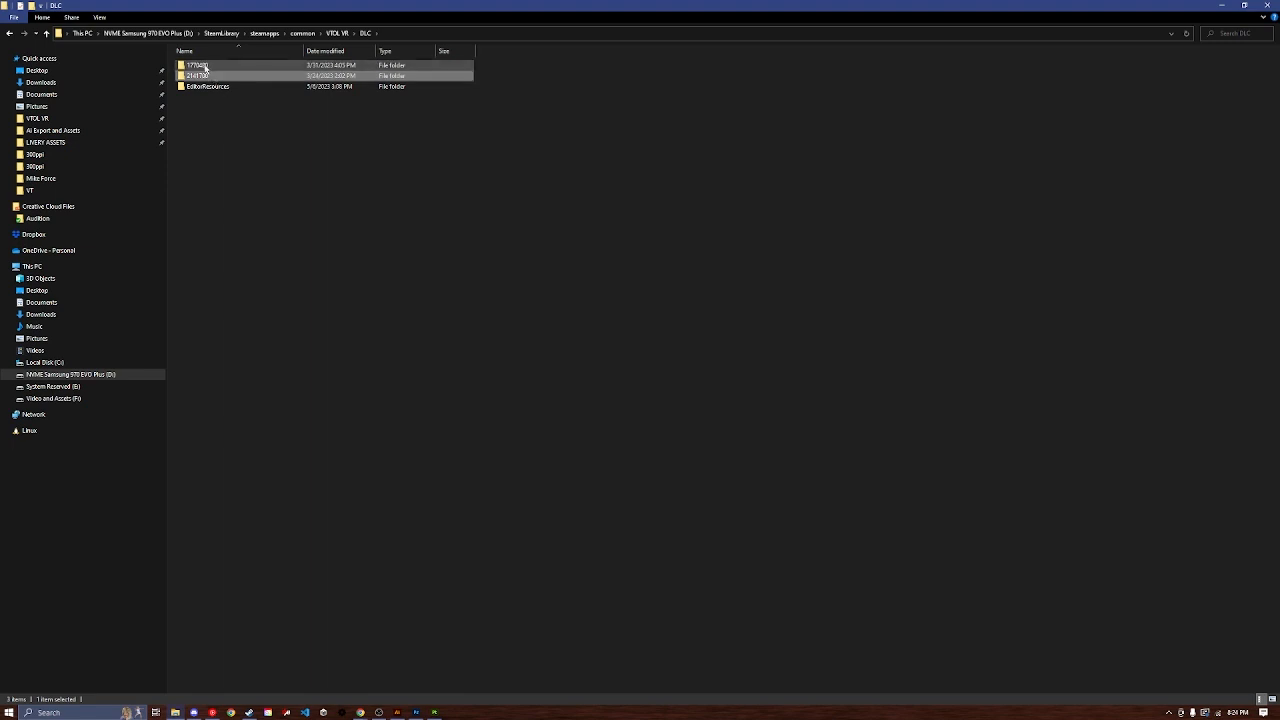
double_click(210, 77)
left_click(213, 78)
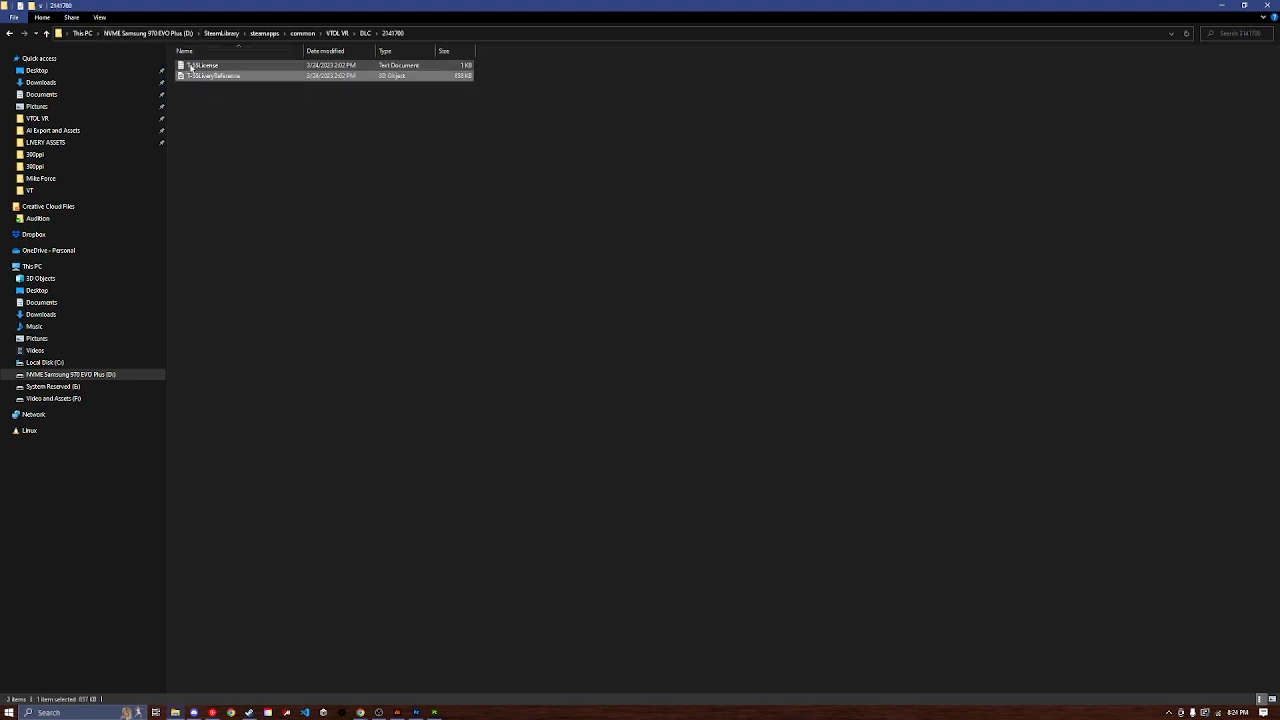
Step: Create a new Substance 3D Painter project from T-55LiveryReference.fbx with 4096 document resolution and OpenGL normal maps
left_click_drag(203, 78, 224, 81)
left_click_drag(239, 10, 0, 84)
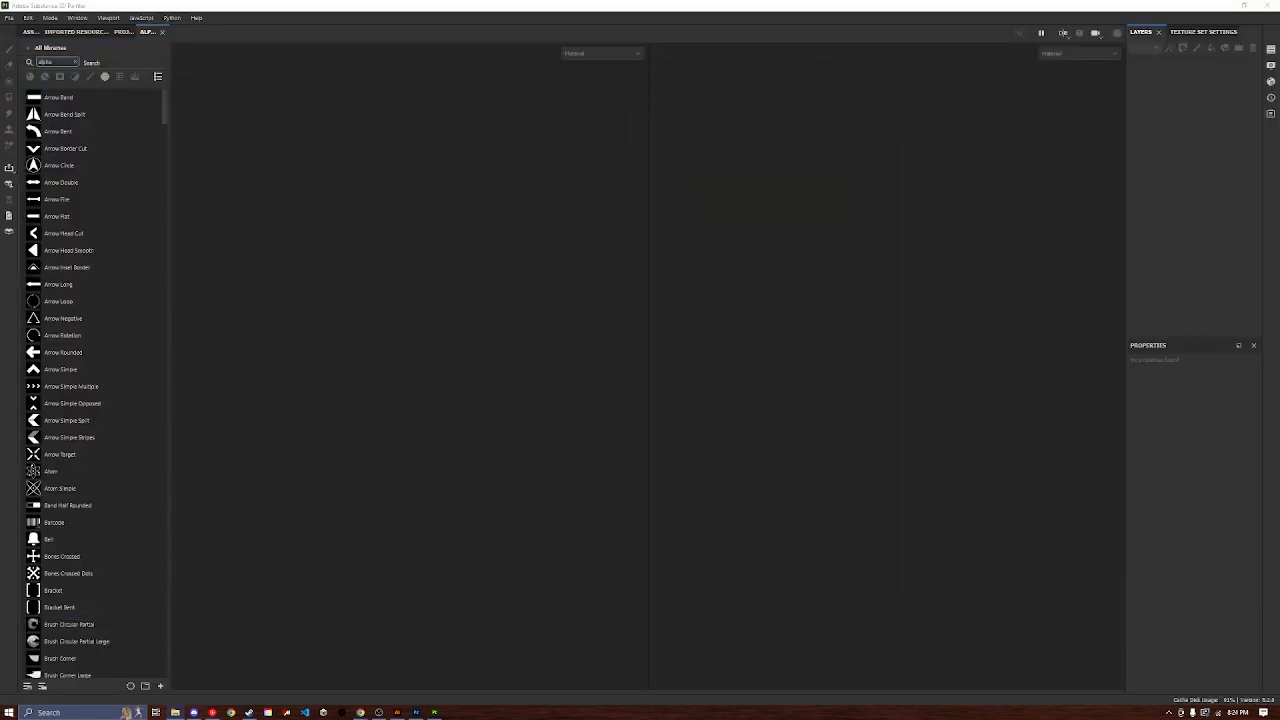
mouse_move(404, 384)
left_mouse_down()
mouse_move(503, 391)
mouse_move(503, 407)
left_mouse_up()
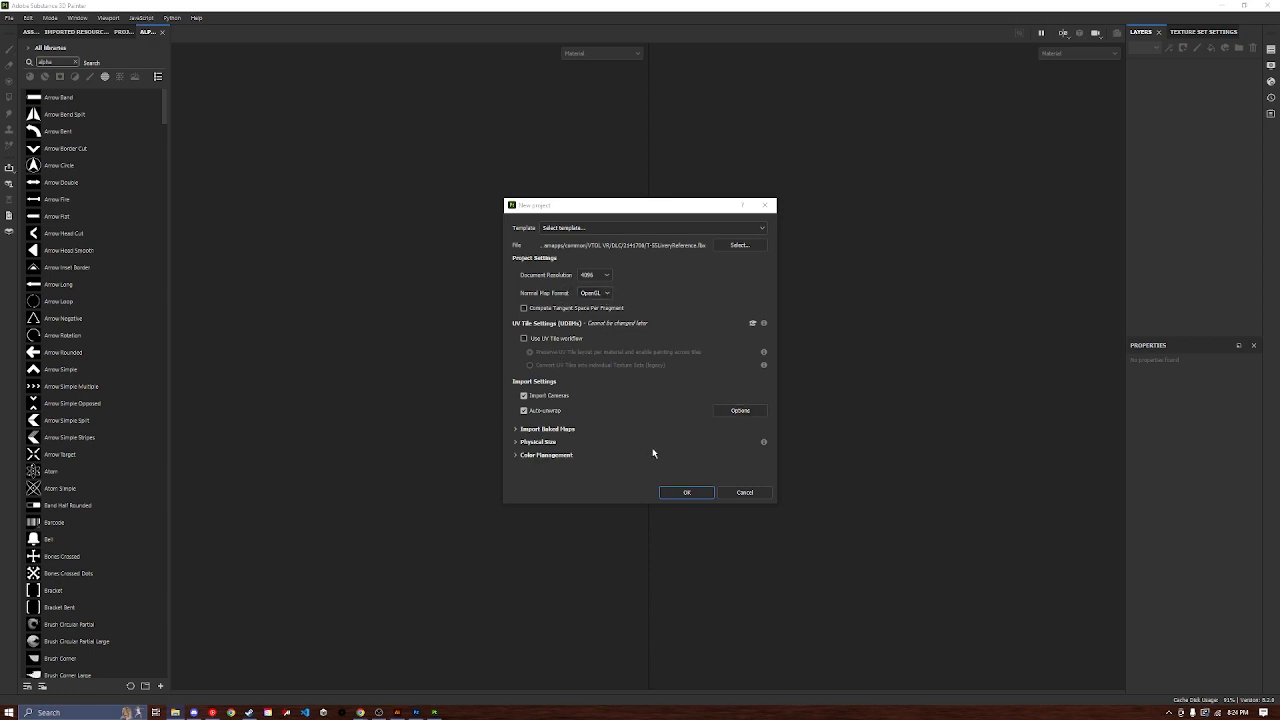
left_click(704, 495)
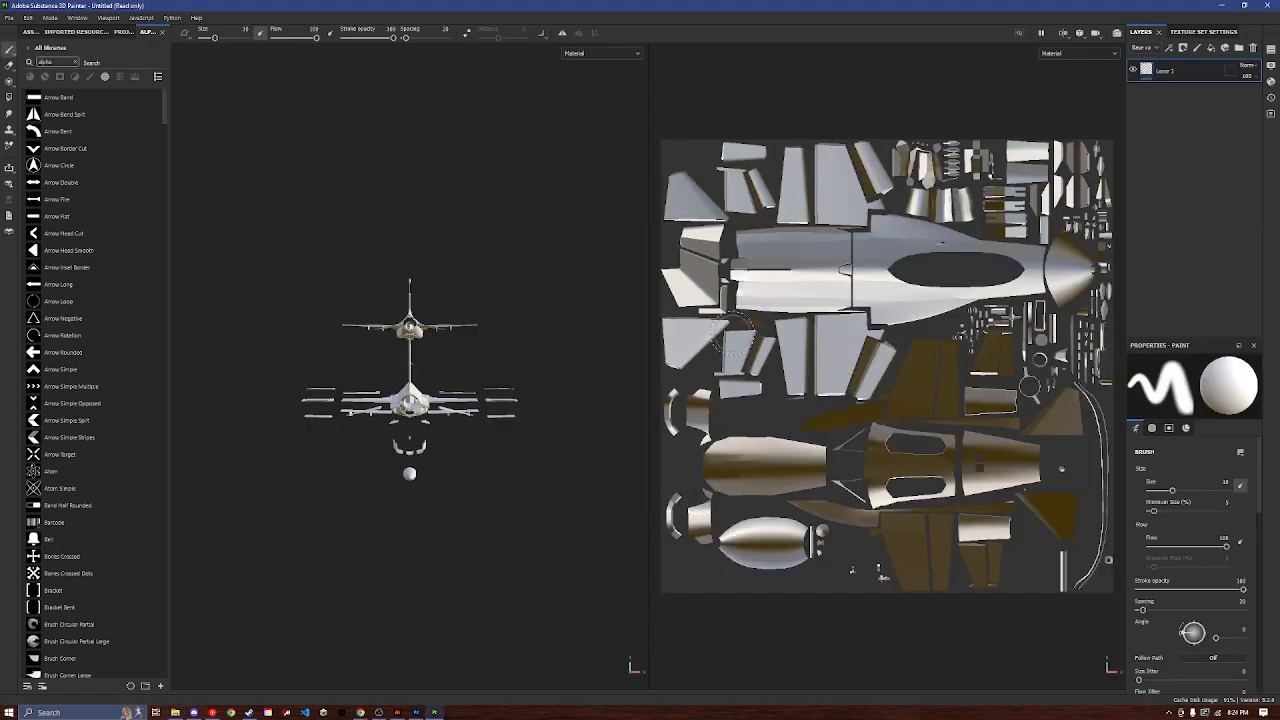
Step: Show only the 3D view and inspect the complete T-55 aircraft from the side
key("F2")
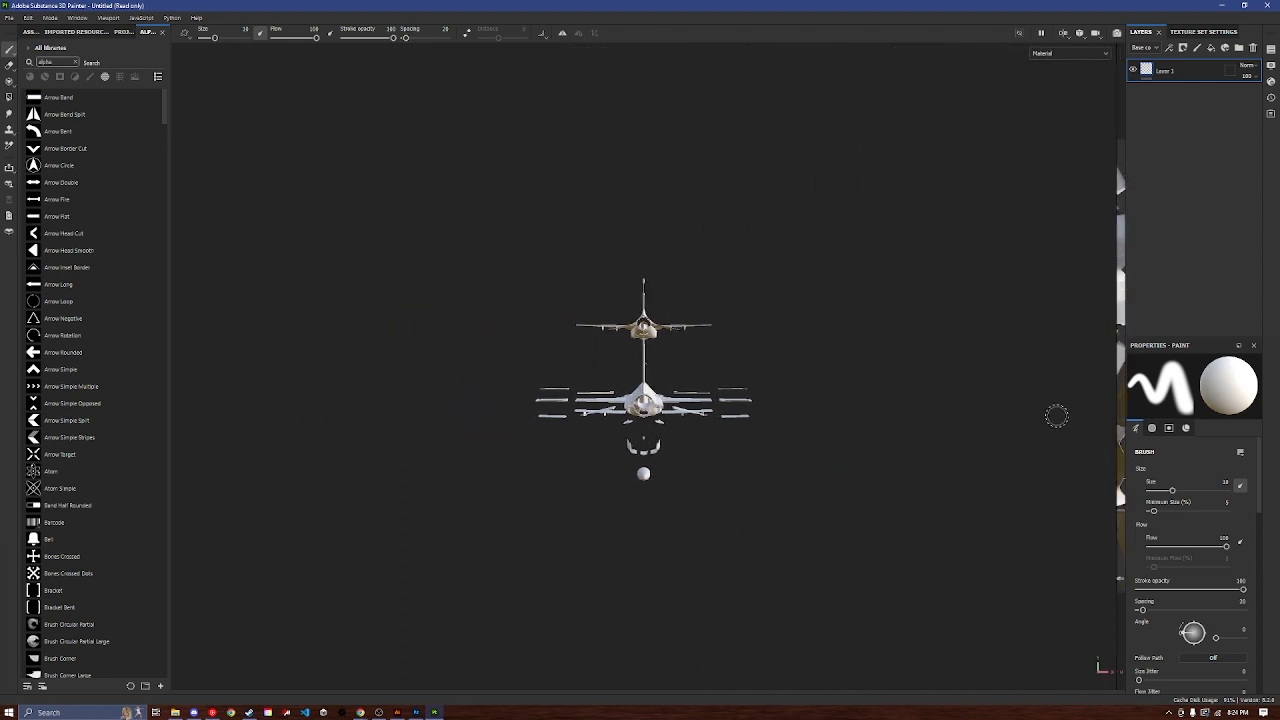
left_click_drag(720, 390, 810, 428, "alt")
middle_click_drag(810, 428, 895, 407, "alt")
left_click_drag(794, 341, 820, 368, "alt")
scroll(750, 310, "up", 6)
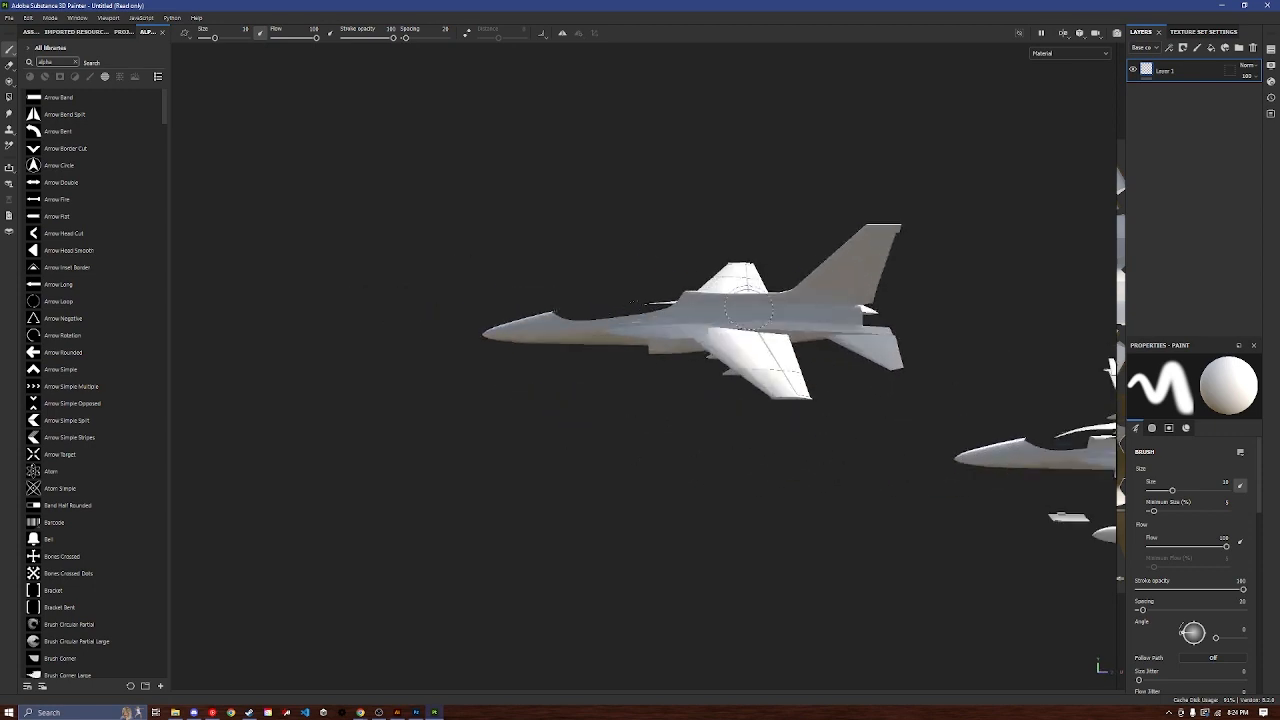
Step: Add a paint layer and a fill layer, and place the fill layer beneath the paint layers
mouse_move(748, 310)
left_mouse_down("alt")
mouse_move(765, 425)
mouse_move(729, 486)
mouse_move(703, 393)
mouse_move(686, 423)
mouse_move(500, 400)
mouse_move(814, 500)
mouse_move(483, 495)
mouse_move(681, 472)
mouse_move(573, 497)
left_mouse_up("alt")
left_click_drag(1050, 172, 700, 385, "alt")
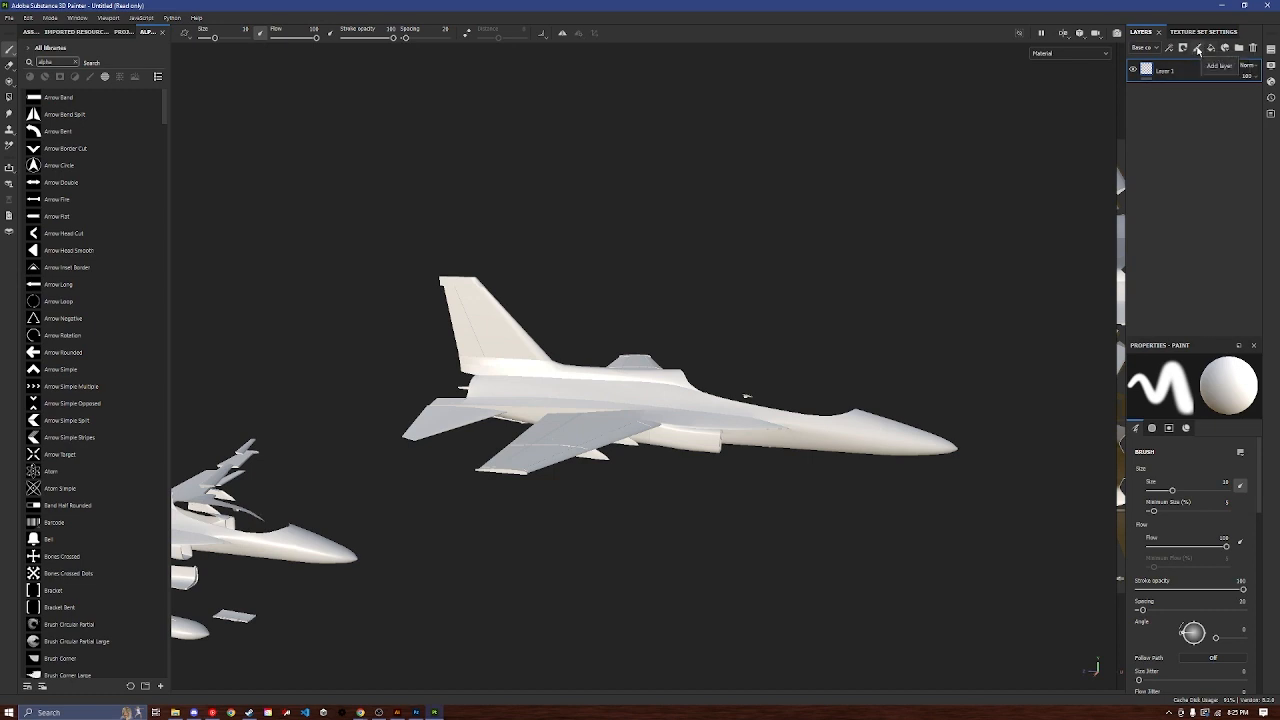
left_click(1197, 49)
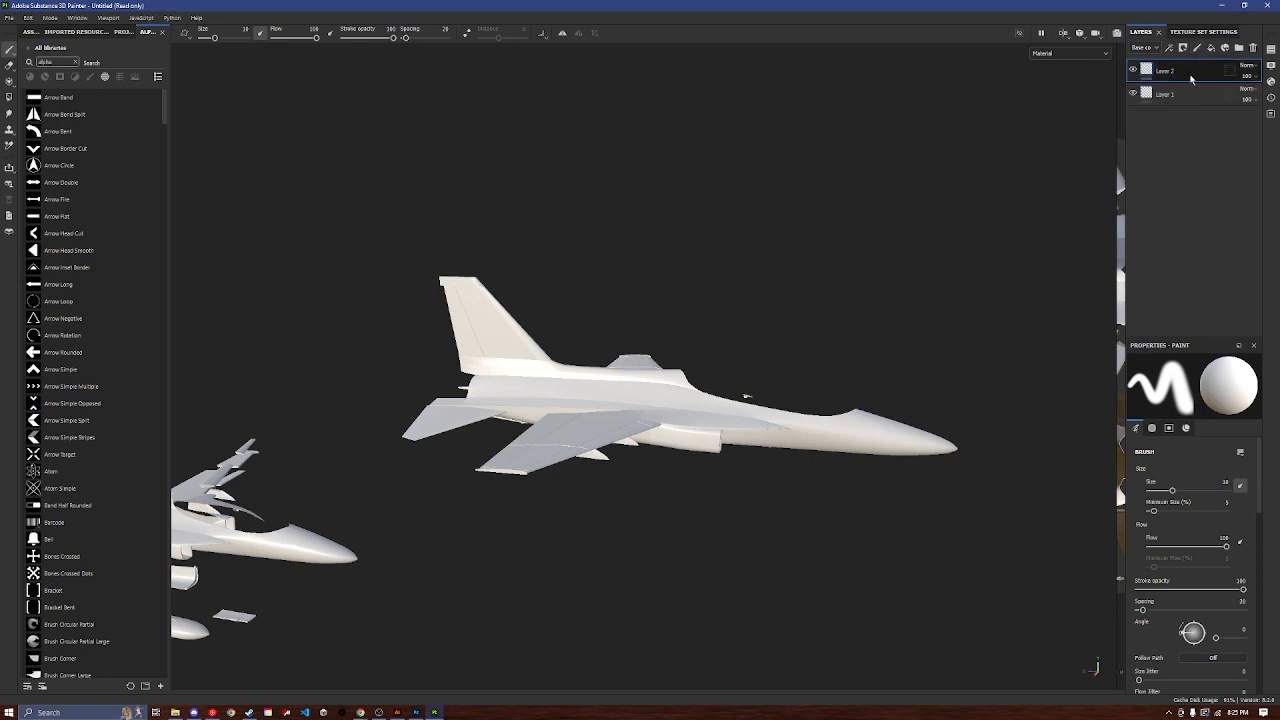
mouse_move(645, 392)
left_mouse_down()
mouse_move(562, 388)
mouse_move(700, 420)
mouse_move(690, 400)
mouse_move(630, 380)
mouse_move(733, 430)
left_mouse_up()
key("ctrl+z")
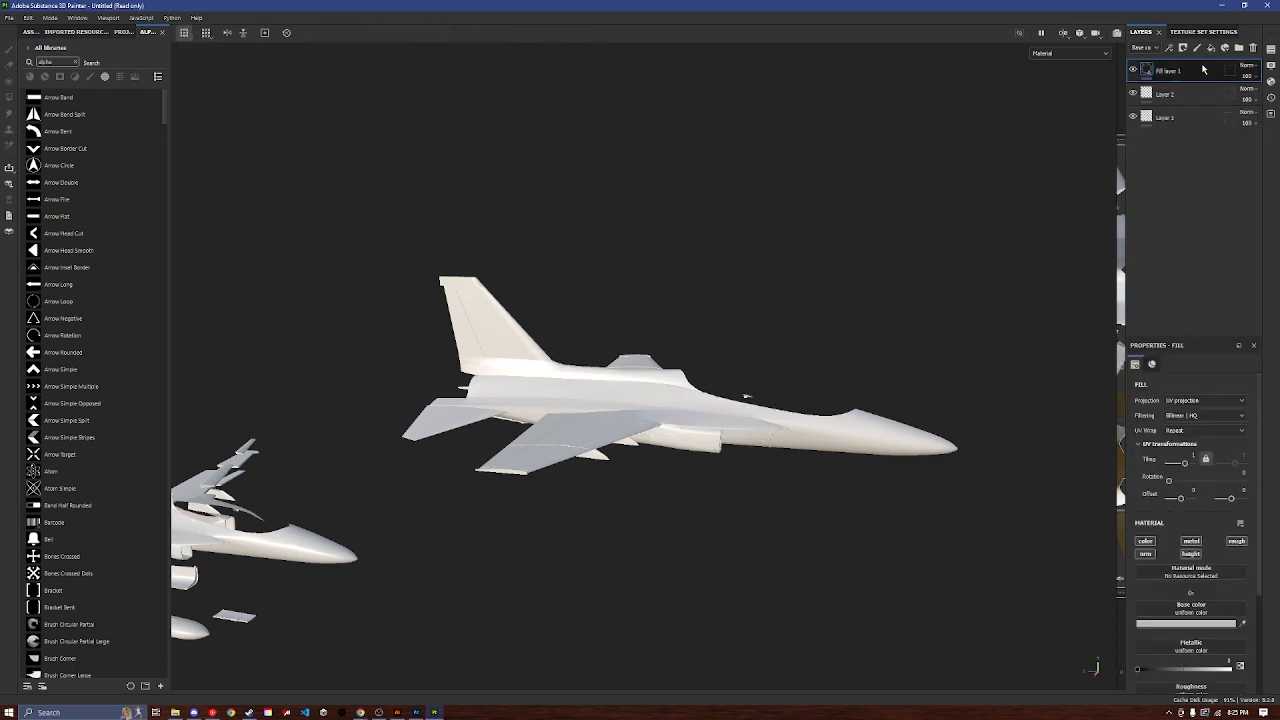
left_click_drag(1195, 71, 1184, 124)
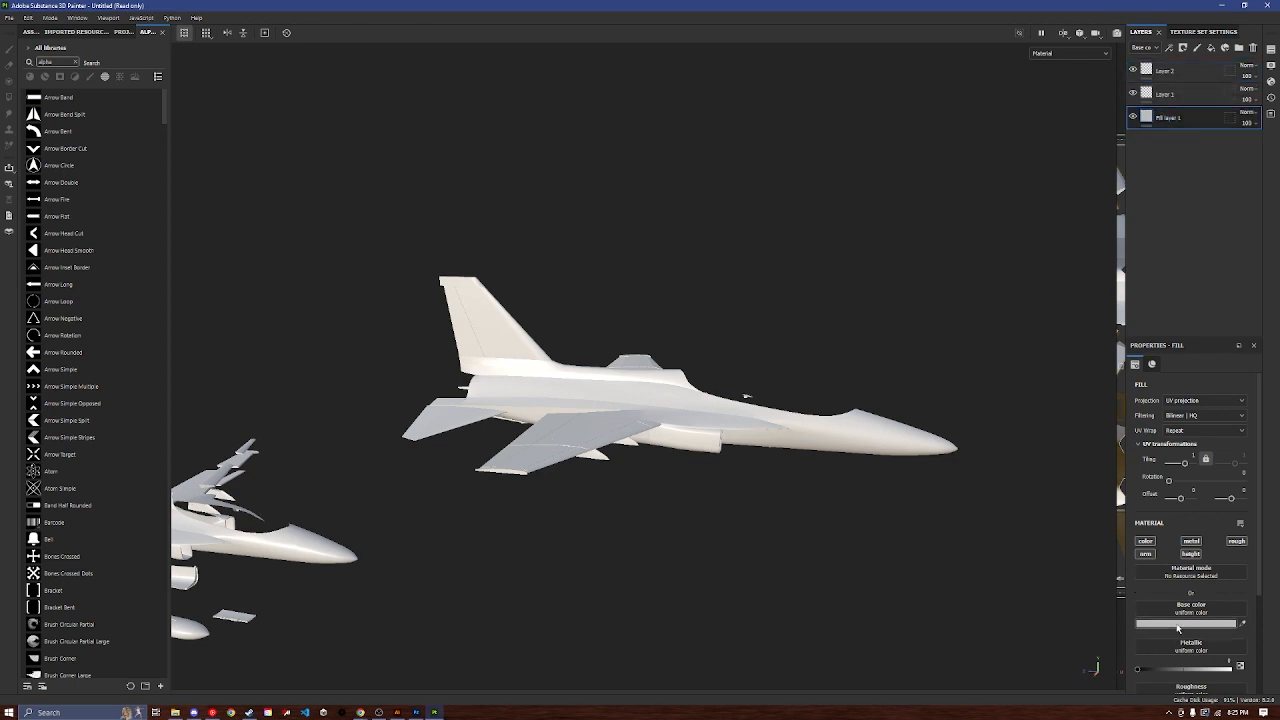
Step: Set the fill layer's base color to near-white and check it on the aircraft from several angles
left_click(1186, 623)
left_click(1111, 565)
mouse_move(1111, 565)
left_mouse_down()
mouse_move(1108, 548)
mouse_move(1138, 614)
mouse_move(1147, 608)
mouse_move(1130, 550)
mouse_move(1101, 544)
mouse_move(1094, 592)
mouse_move(1120, 571)
mouse_move(1097, 614)
mouse_move(1050, 580)
mouse_move(1048, 546)
mouse_move(1030, 568)
mouse_move(1028, 551)
mouse_move(1035, 589)
mouse_move(1044, 549)
left_mouse_up()
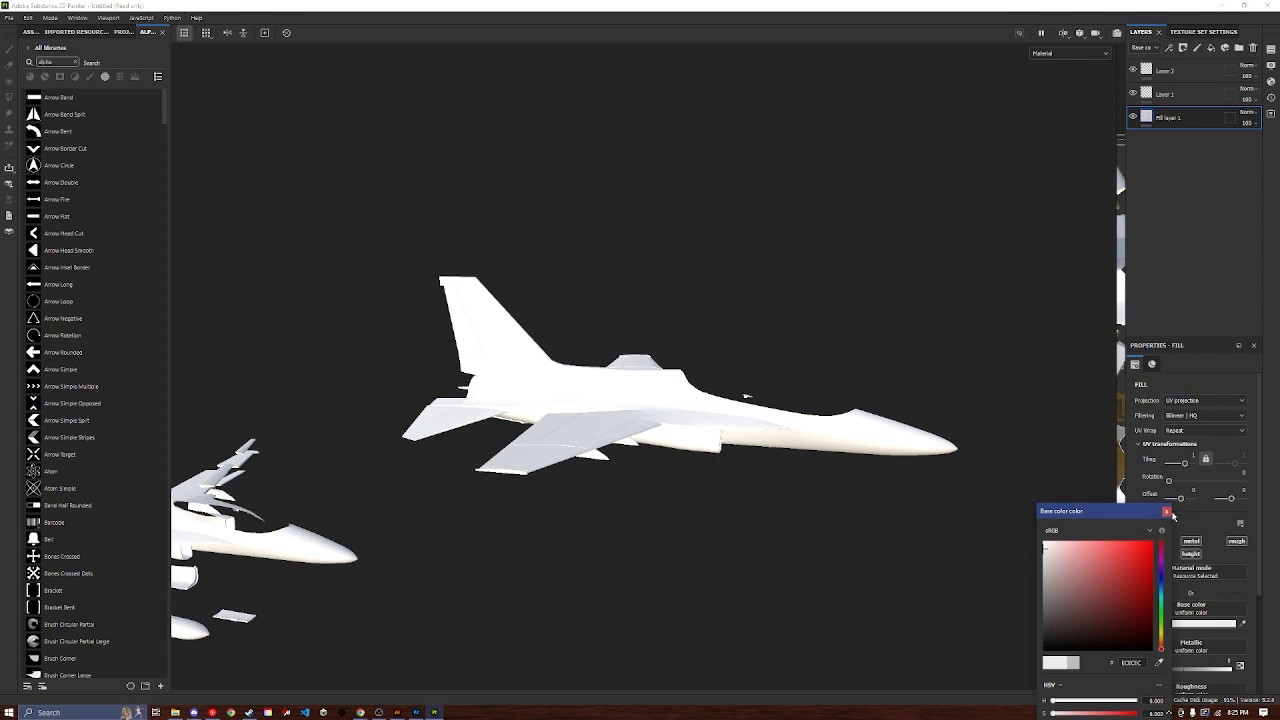
left_click(1167, 512)
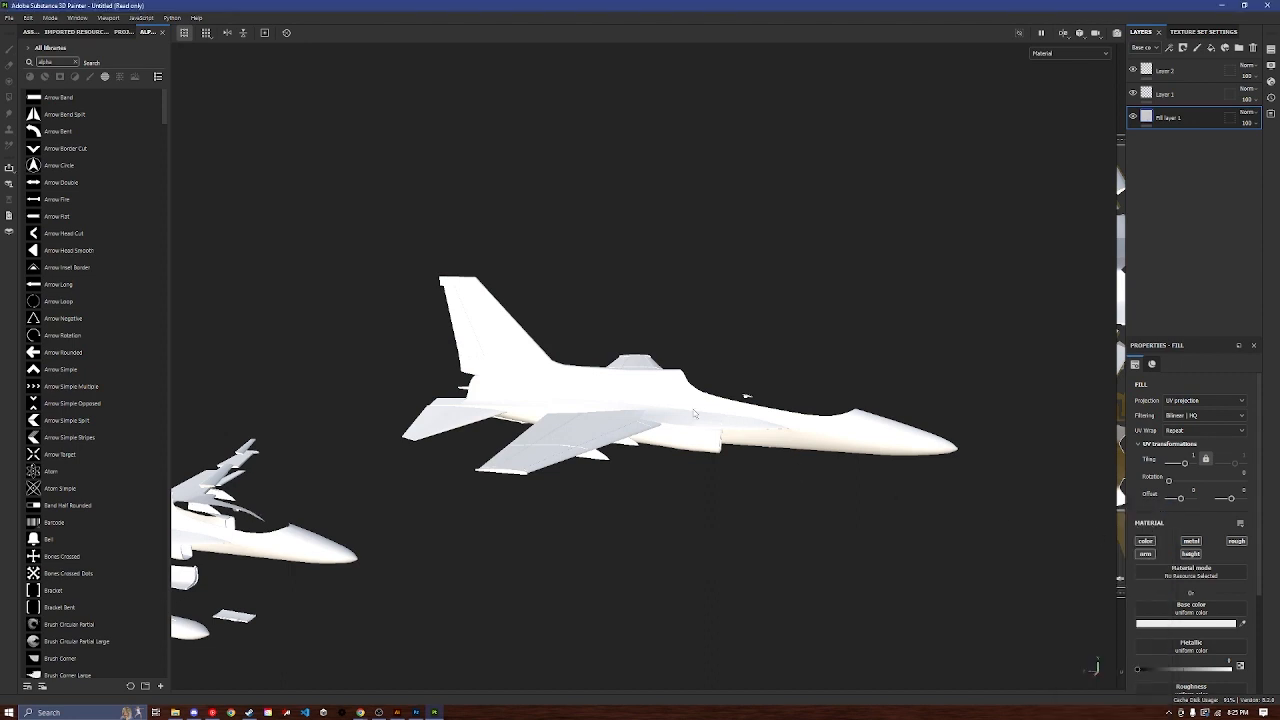
left_click_drag(728, 418, 850, 450, "alt")
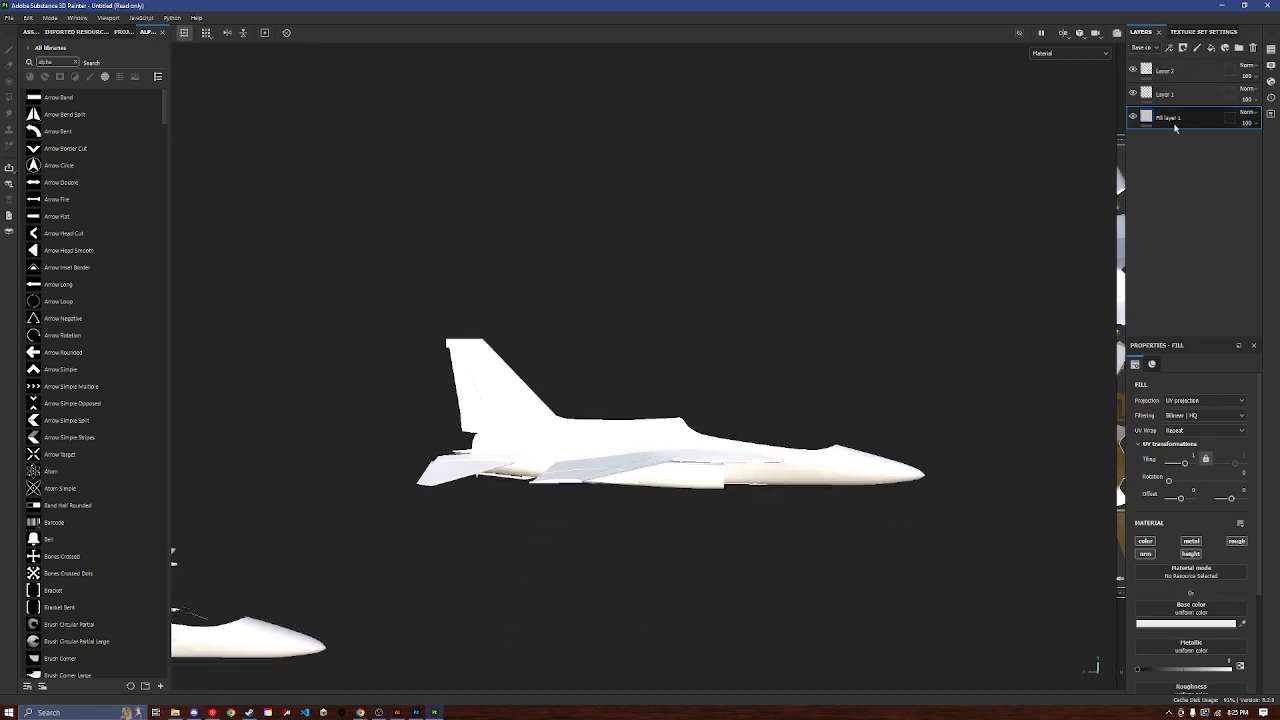
left_click_drag(628, 338, 643, 551, "alt")
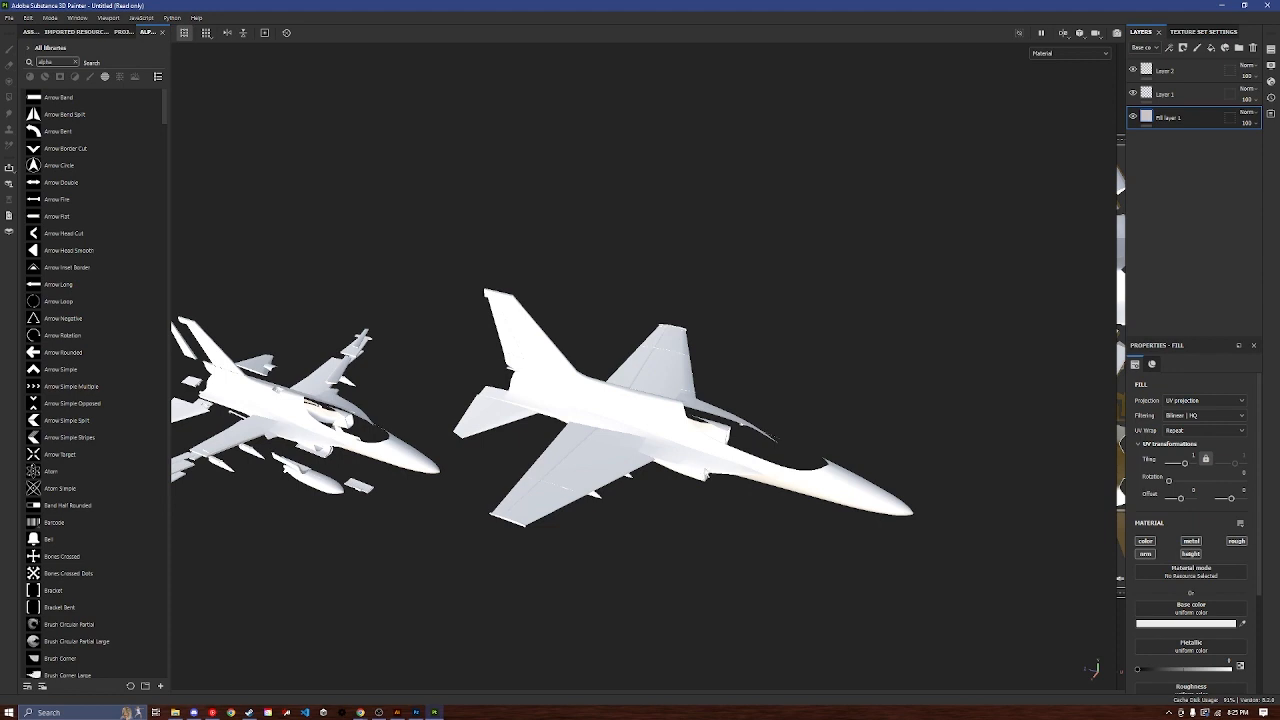
left_click_drag(676, 490, 656, 432, "alt")
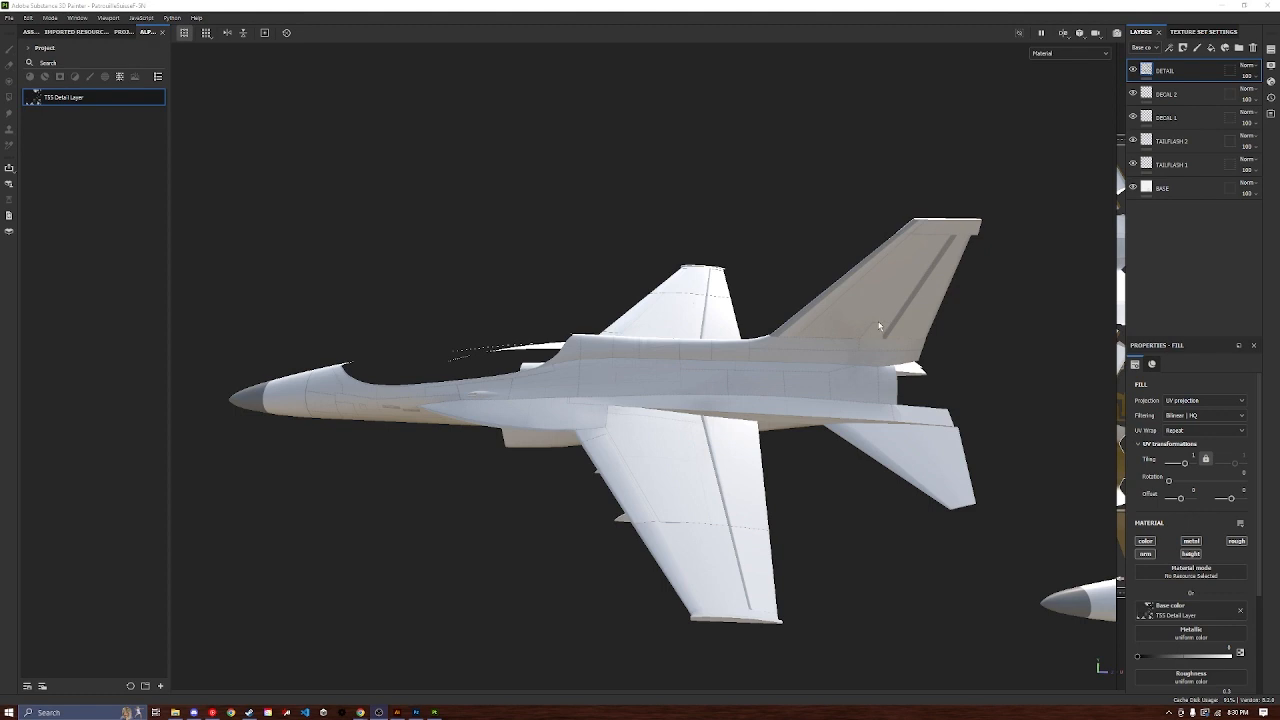
Step: Examine the detail texture's panel lines and rivets along the aircraft's fuselage and wings
left_click_drag(753, 432, 576, 434, "alt")
middle_click_drag(576, 434, 728, 400, "alt")
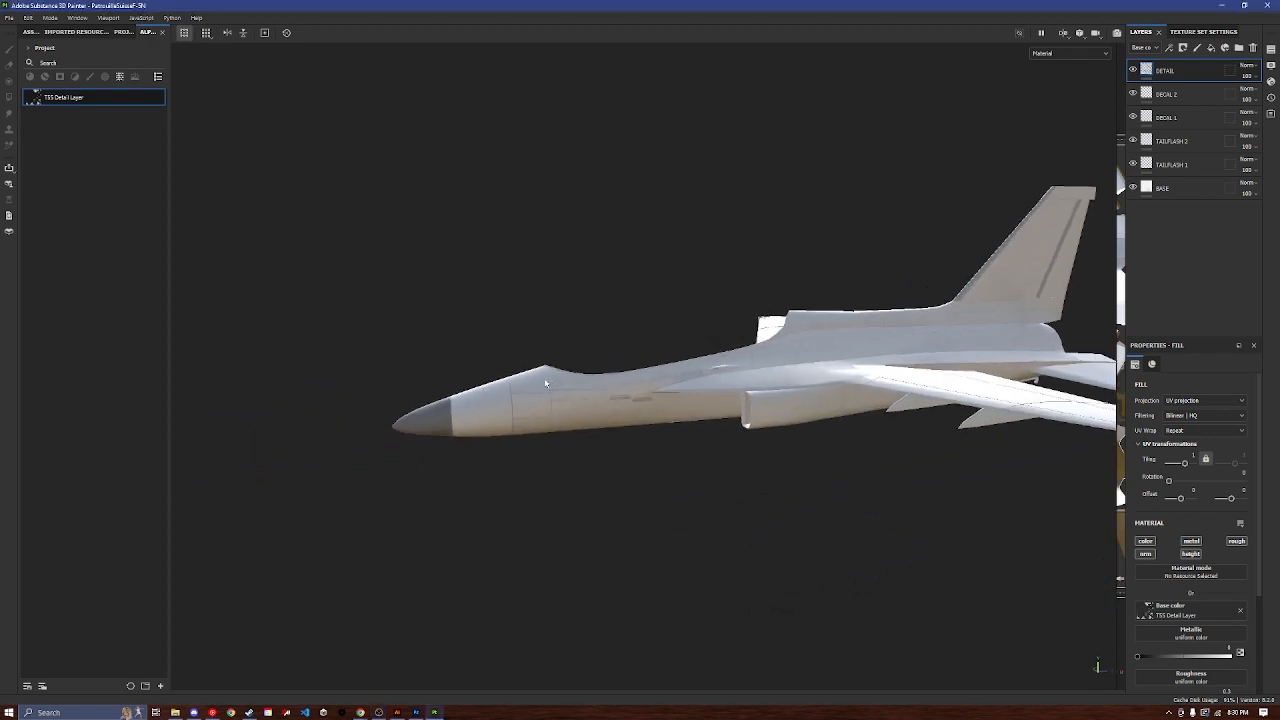
scroll(543, 387, "up", 10)
left_click_drag(586, 391, 632, 374, "alt")
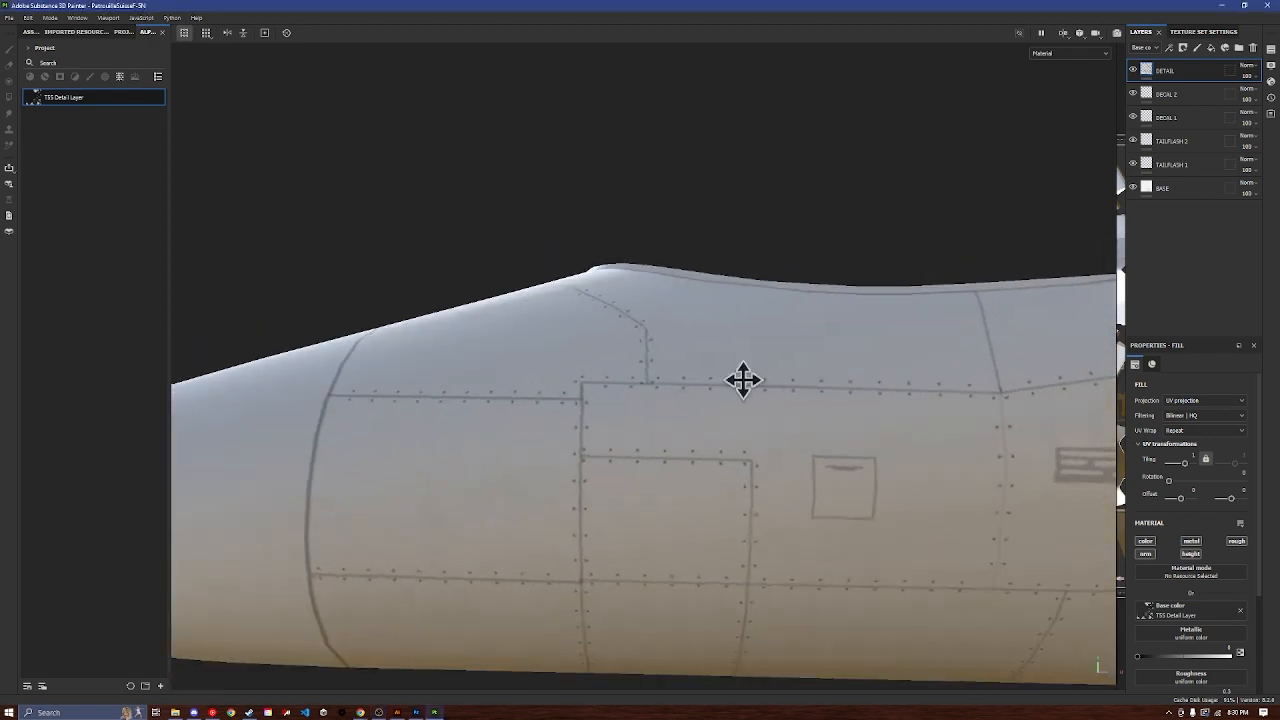
middle_click_drag(743, 380, 460, 357, "alt")
scroll(766, 346, "down", 8)
middle_click_drag(806, 330, 443, 357, "alt")
left_click_drag(443, 357, 813, 325, "alt")
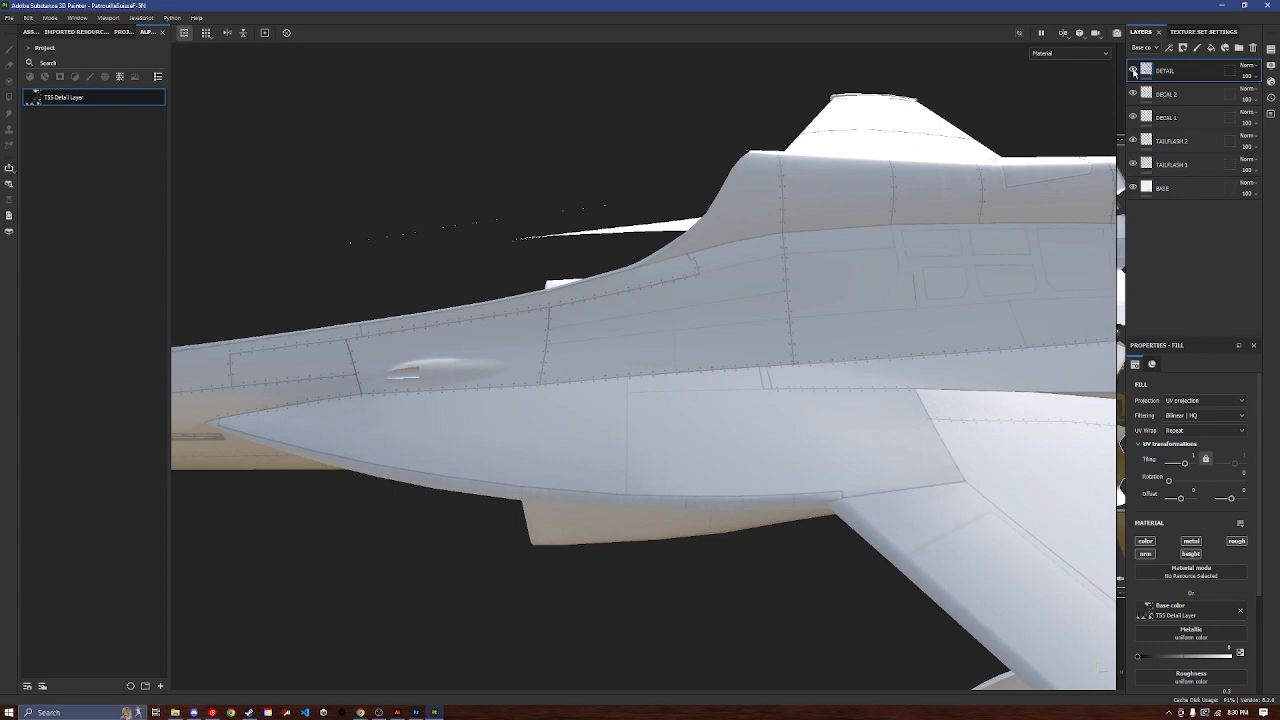
left_click_drag(1017, 200, 813, 204, "alt")
left_click_drag(916, 179, 506, 386, "alt")
middle_click_drag(506, 386, 694, 394, "alt")
left_click_drag(694, 394, 560, 446, "alt")
middle_click_drag(560, 446, 490, 438, "alt")
Step: Examine the grey nose cone and its boundary with the fuselage from the side and from below
scroll(897, 469, "up", 2)
middle_click_drag(968, 447, 602, 384, "alt")
scroll(603, 384, "up", 3)
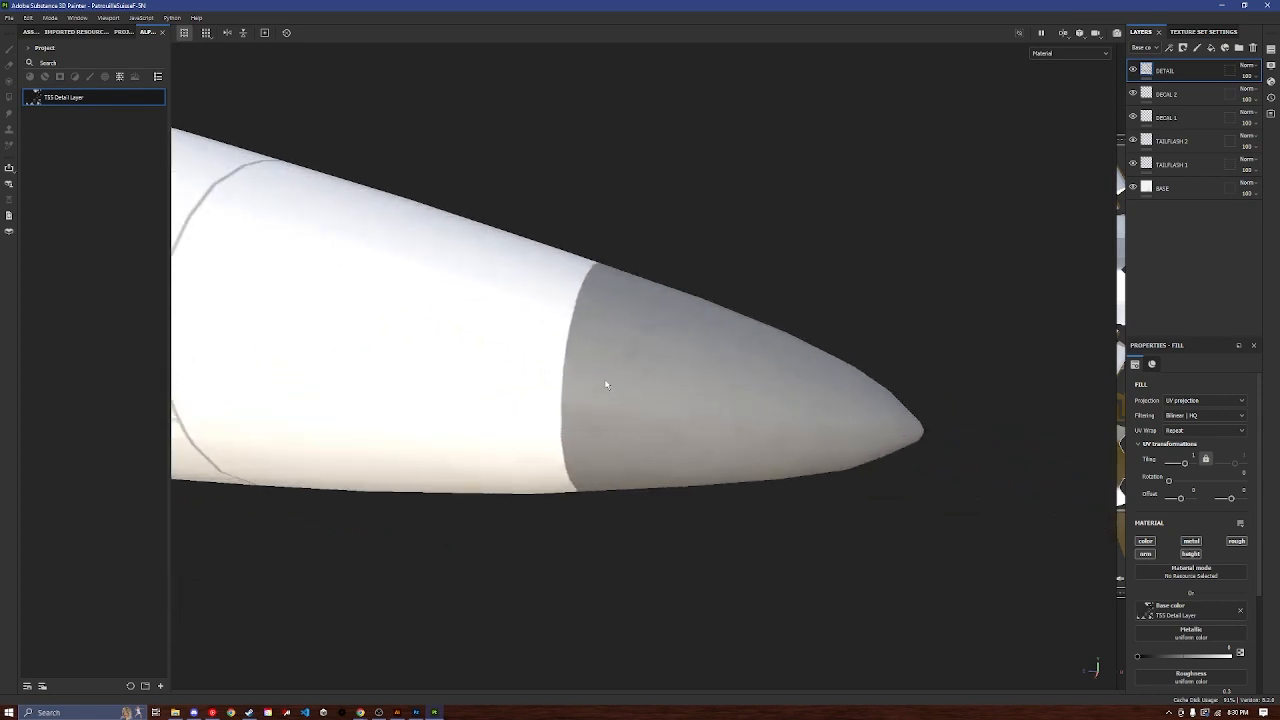
middle_click_drag(552, 419, 729, 426, "alt")
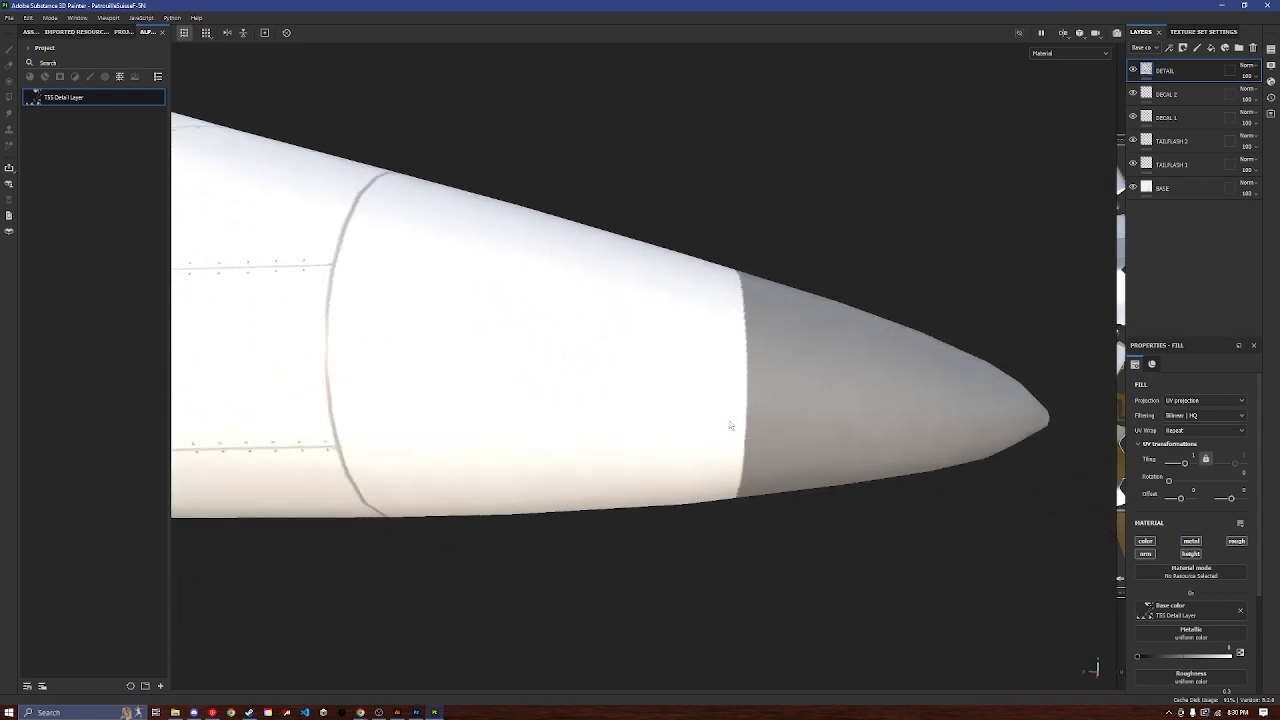
left_click_drag(729, 426, 757, 350, "alt")
middle_click_drag(757, 350, 788, 503, "alt")
left_click_drag(788, 503, 806, 549, "alt")
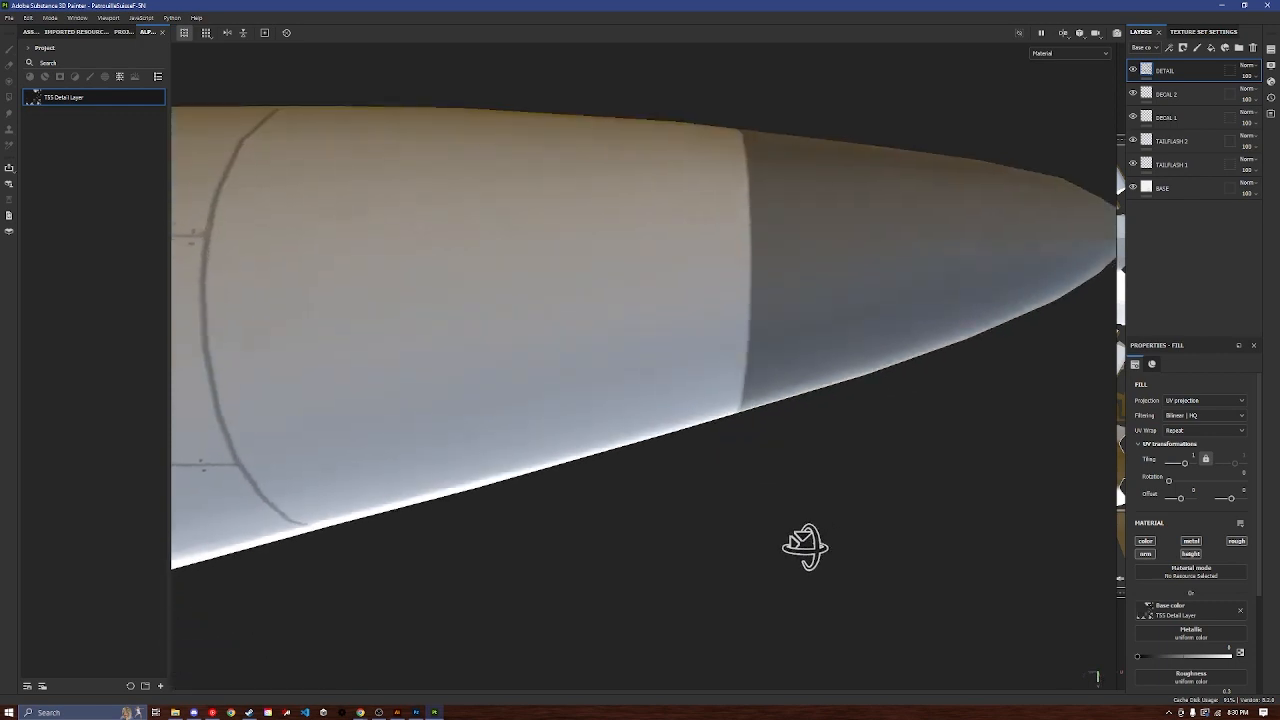
left_click_drag(790, 410, 751, 494, "alt")
middle_click_drag(763, 243, 706, 437, "alt")
left_click_drag(706, 437, 623, 344, "alt")
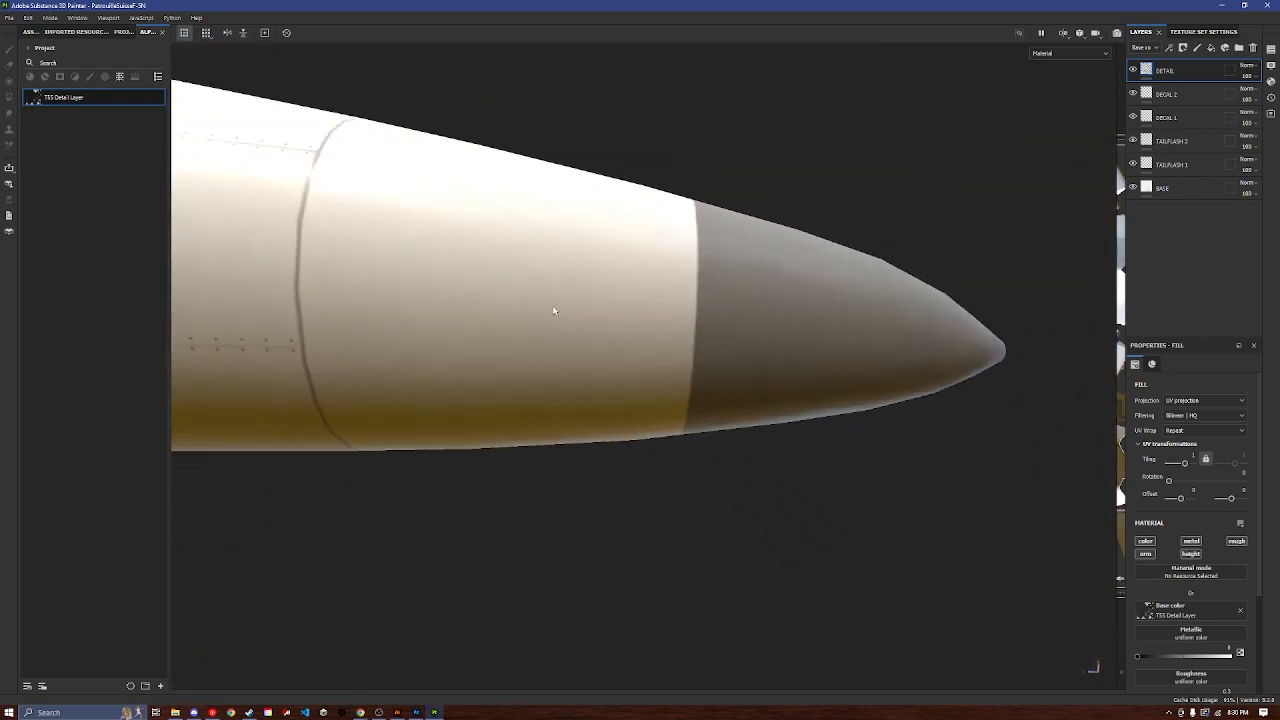
middle_click_drag(861, 248, 946, 278, "alt")
Step: Set the BASE layer's base color to dark grey 424242
left_click(1162, 188)
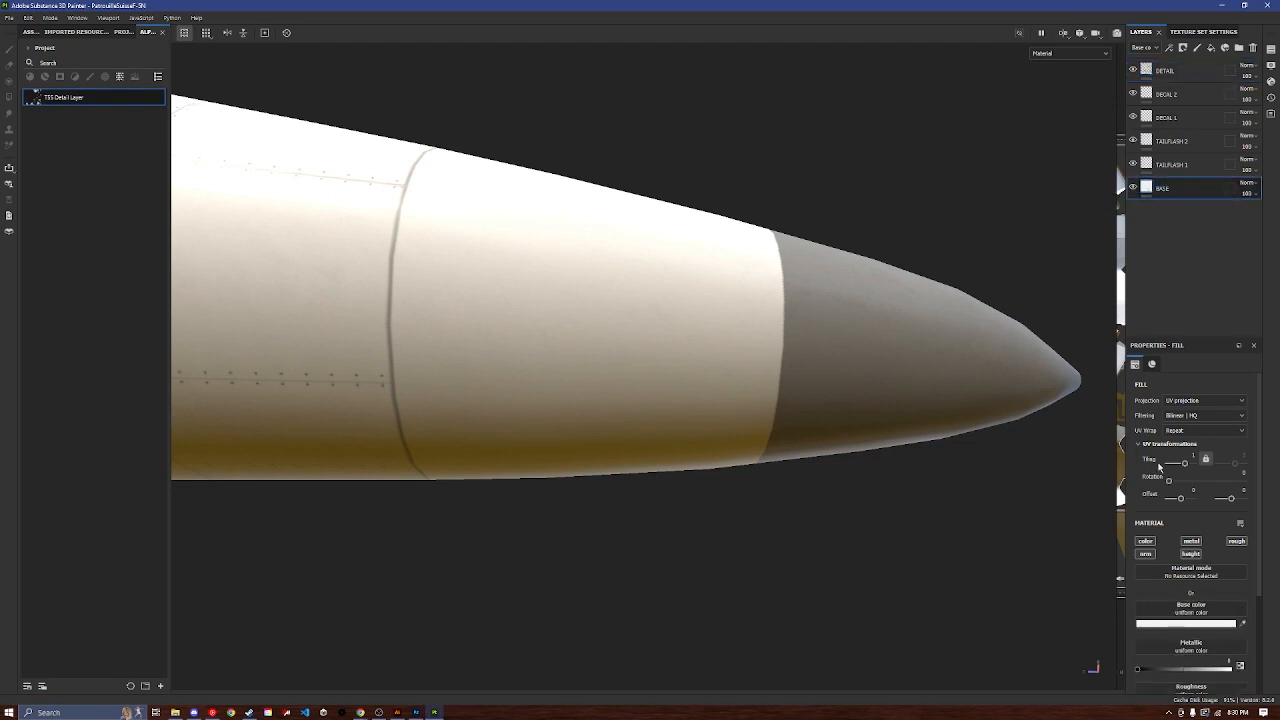
left_click(1164, 624)
left_click_drag(1123, 635, 1009, 626)
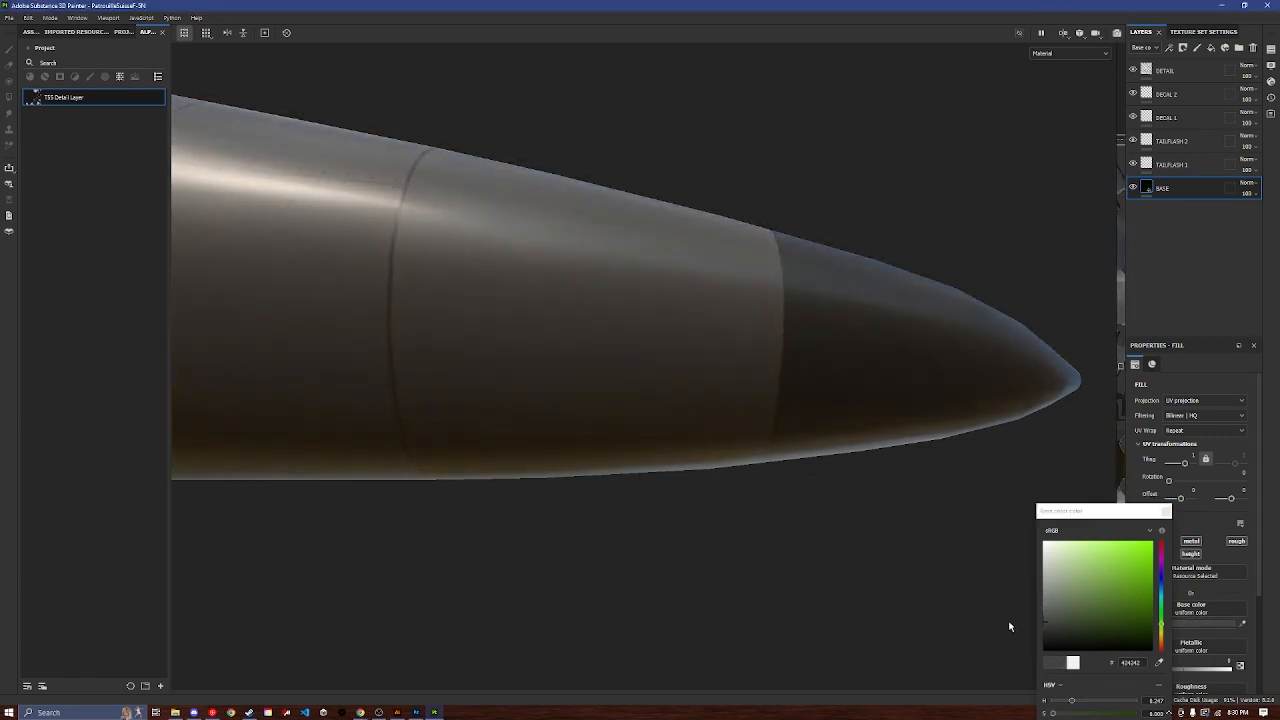
Step: Paint a white test stroke over the nose cone on the DECAL 1 layer with a smaller brush, then undo it
left_click(1190, 117)
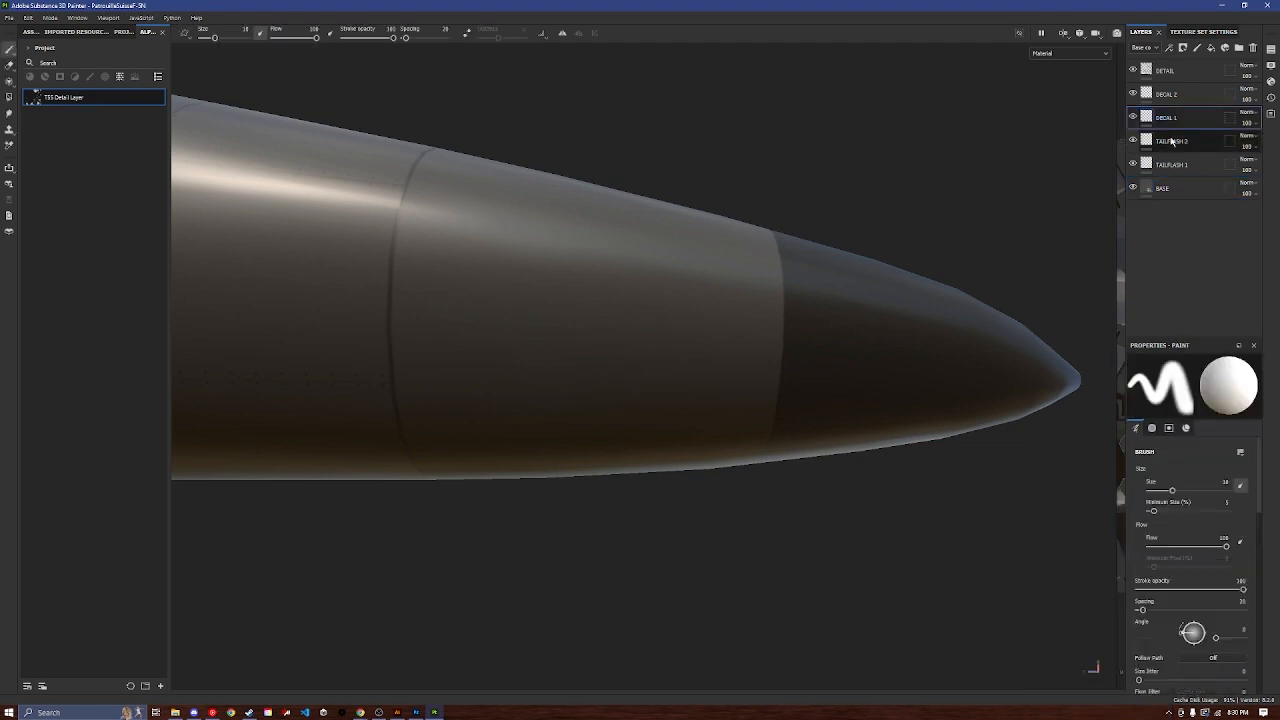
left_click(205, 38)
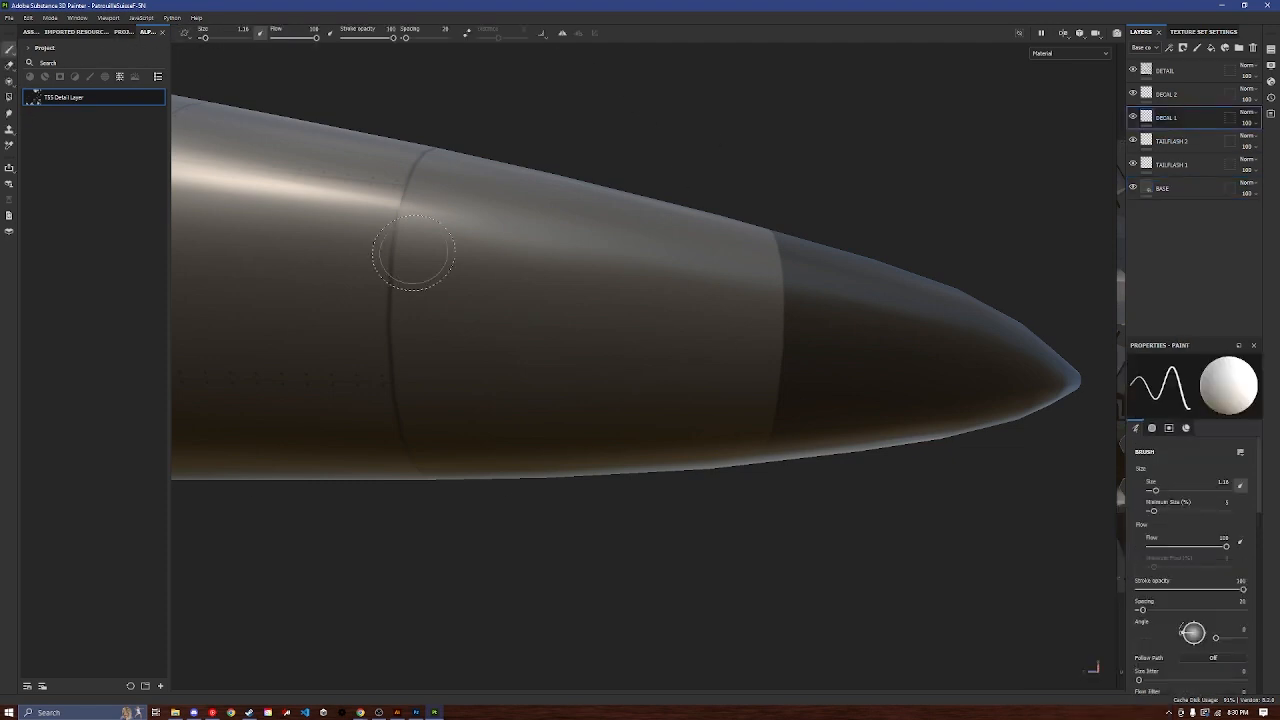
scroll(1188, 600, "down", 10)
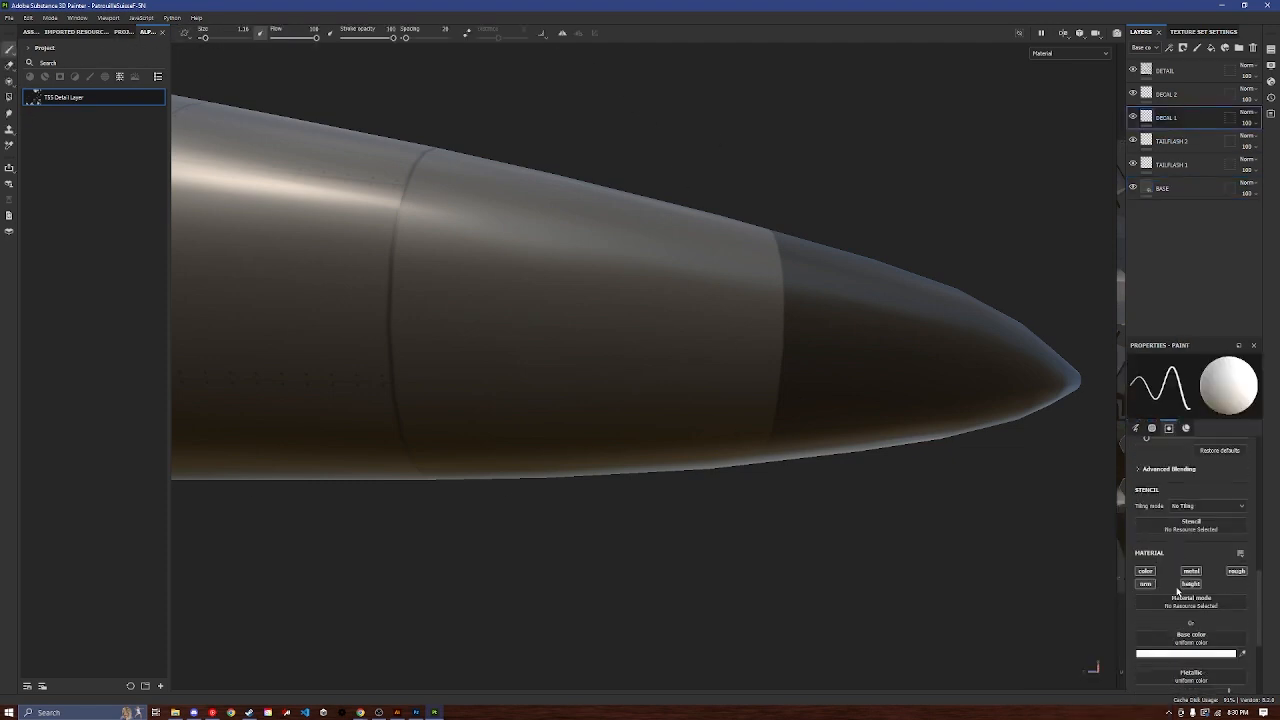
mouse_move(880, 303)
left_mouse_down()
mouse_move(858, 352)
mouse_move(928, 335)
mouse_move(995, 369)
mouse_move(1060, 375)
mouse_move(805, 350)
left_mouse_up()
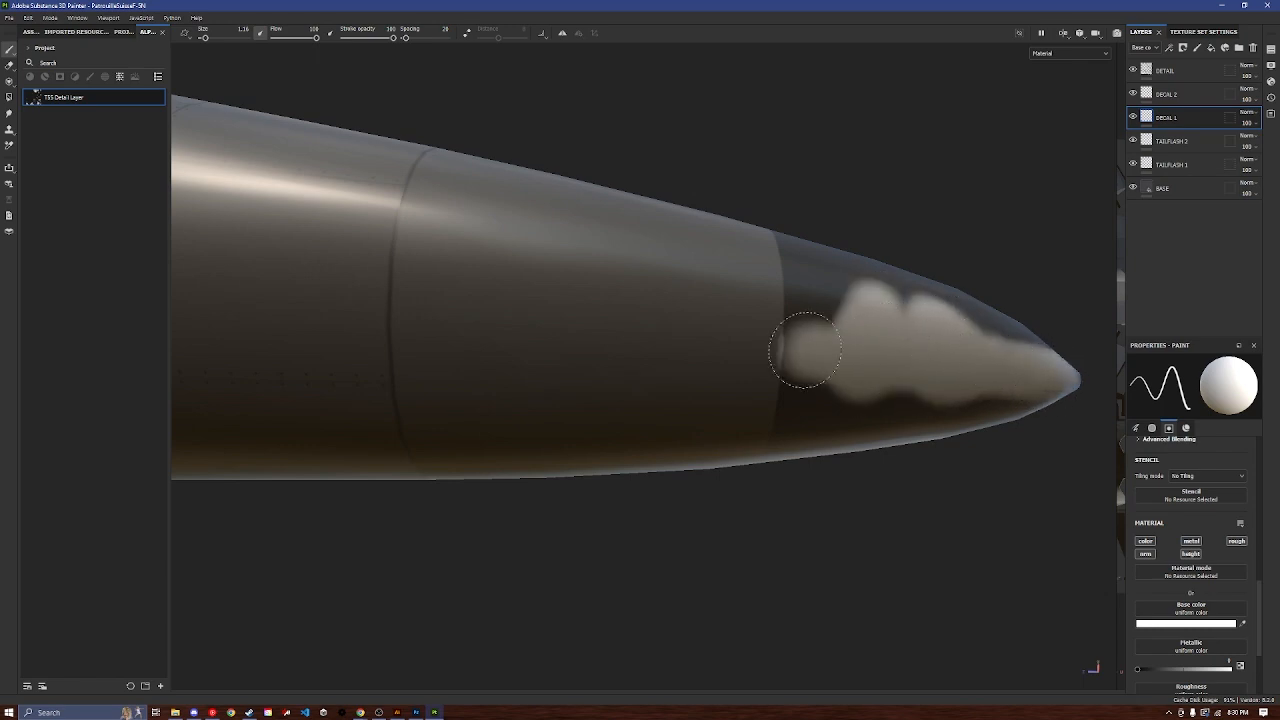
key("ctrl+z")
Step: Set the brush's base color to a medium grey and paint over the nose cone's rear edge on DECAL 1
left_click(1170, 624)
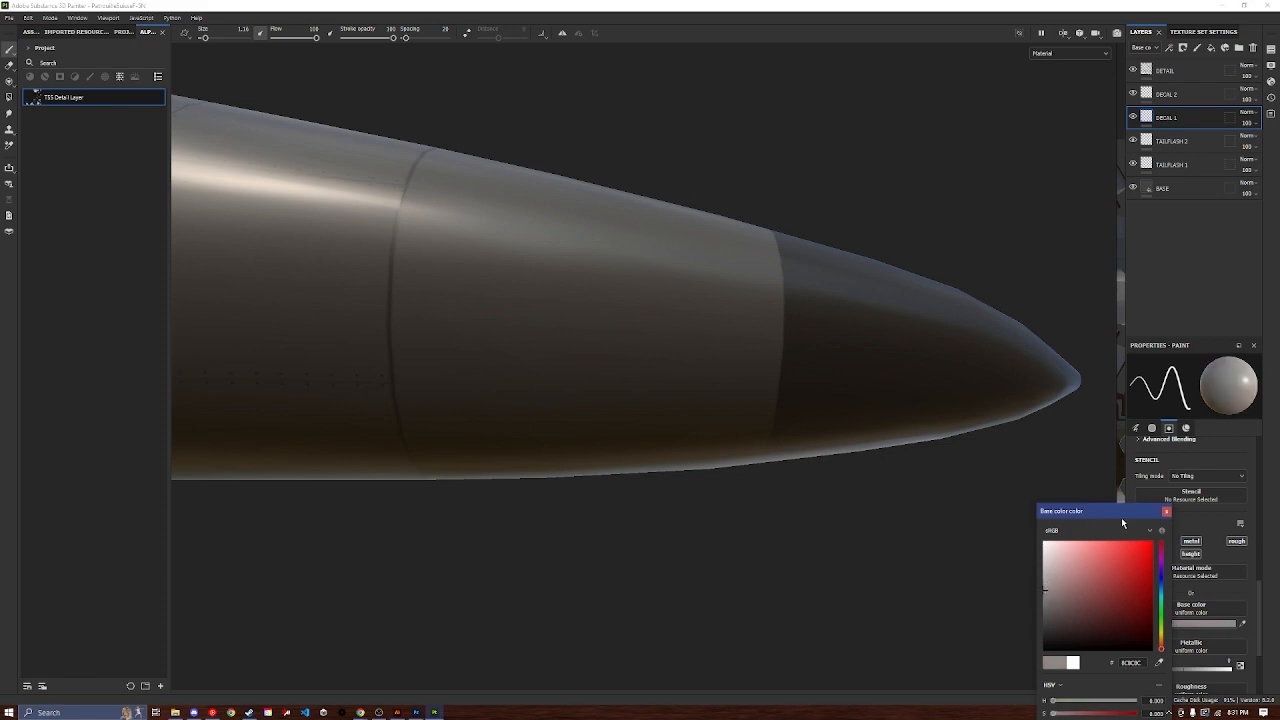
left_click(1165, 512)
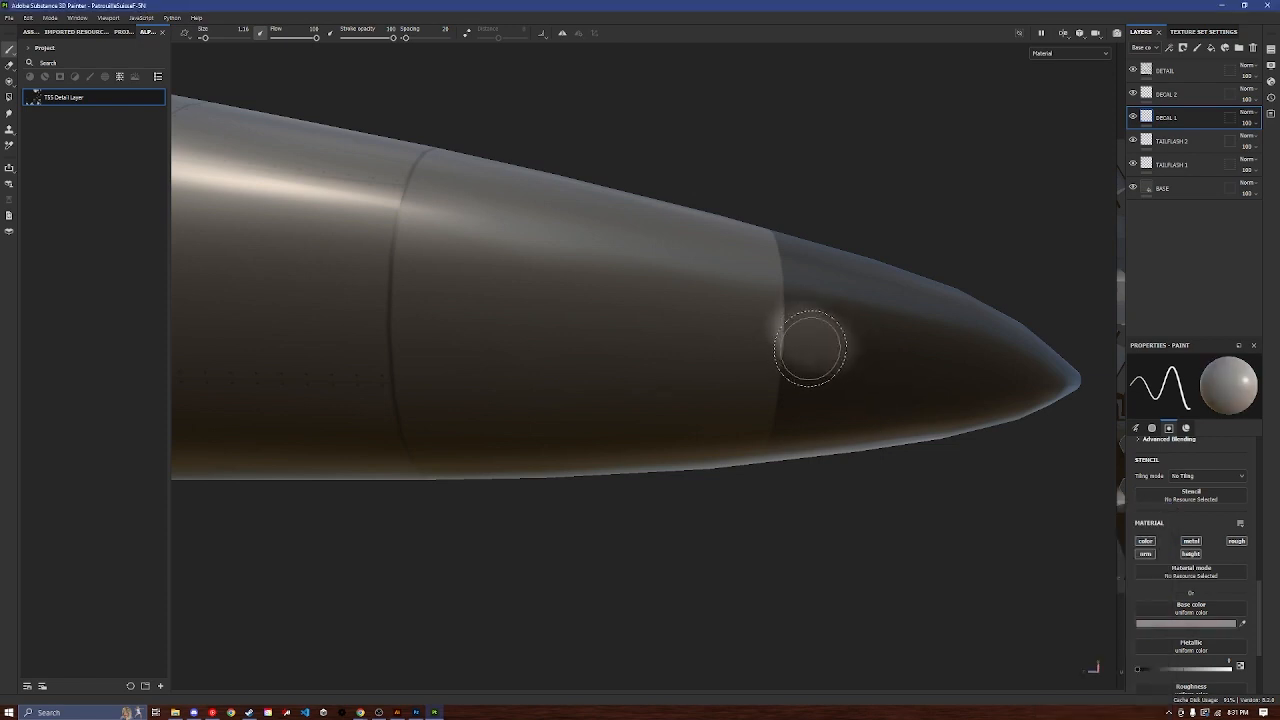
left_click(1210, 624)
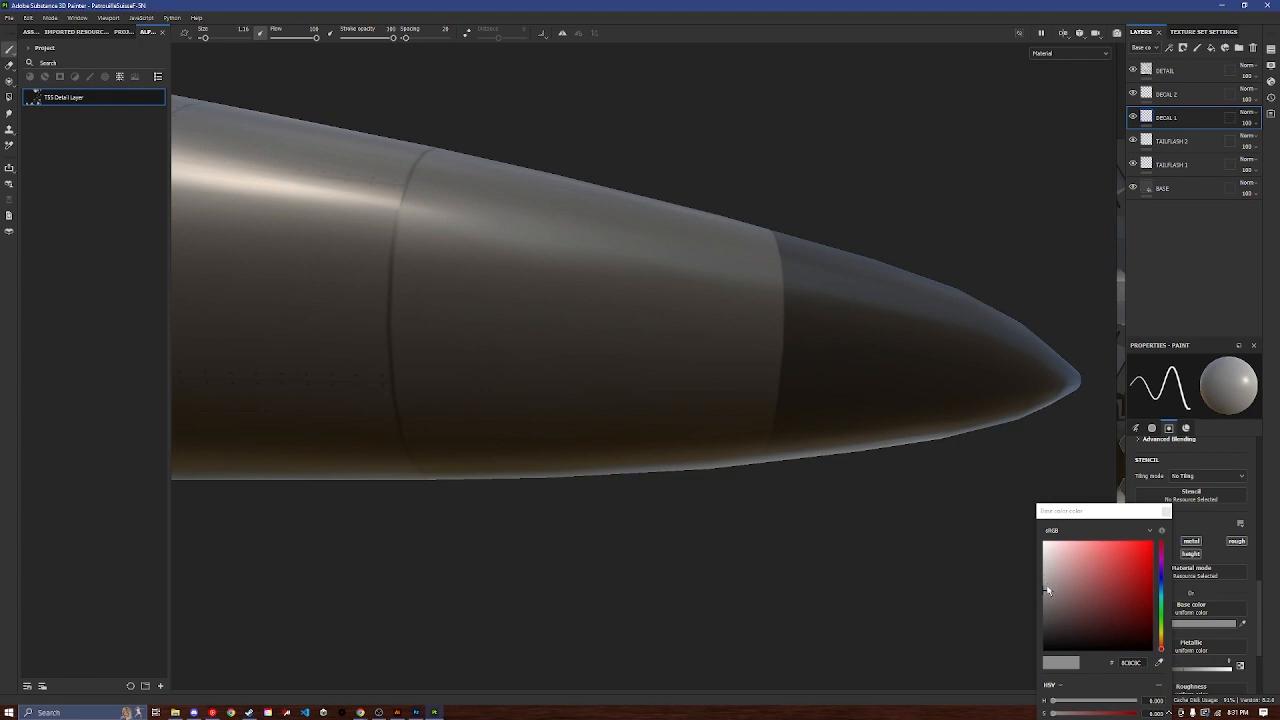
left_click_drag(1047, 590, 1045, 606)
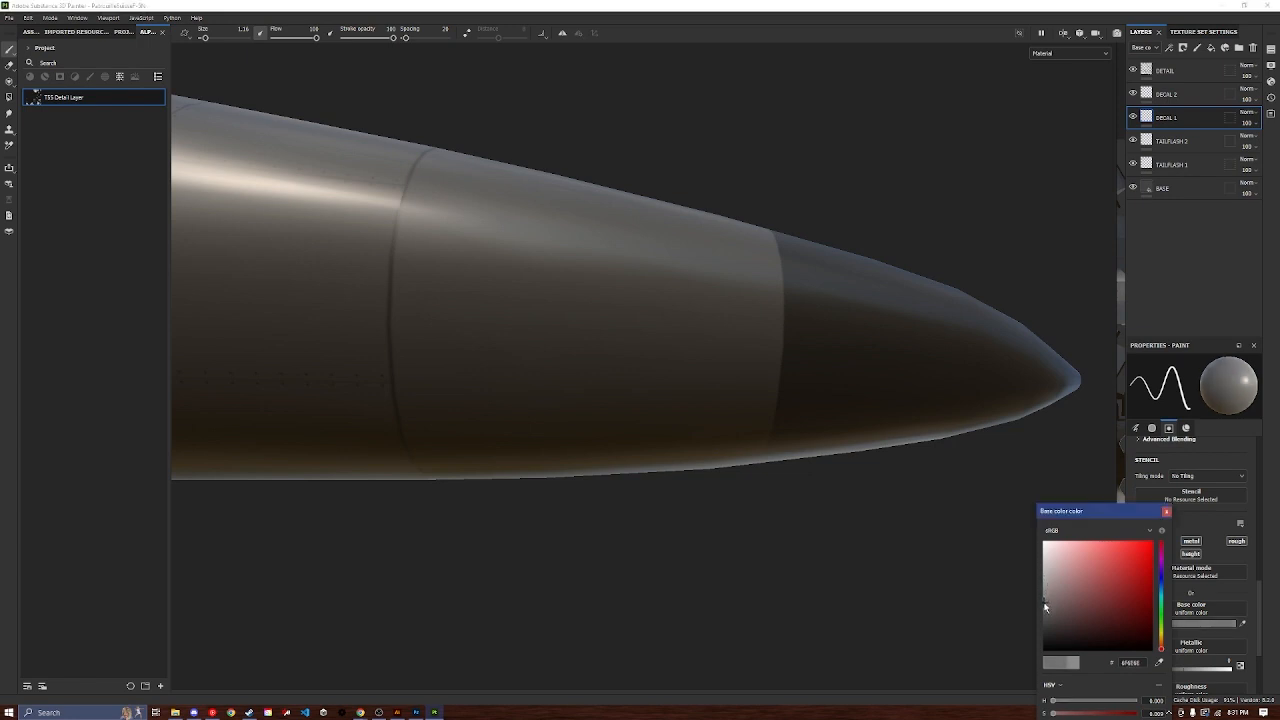
left_click(1163, 512)
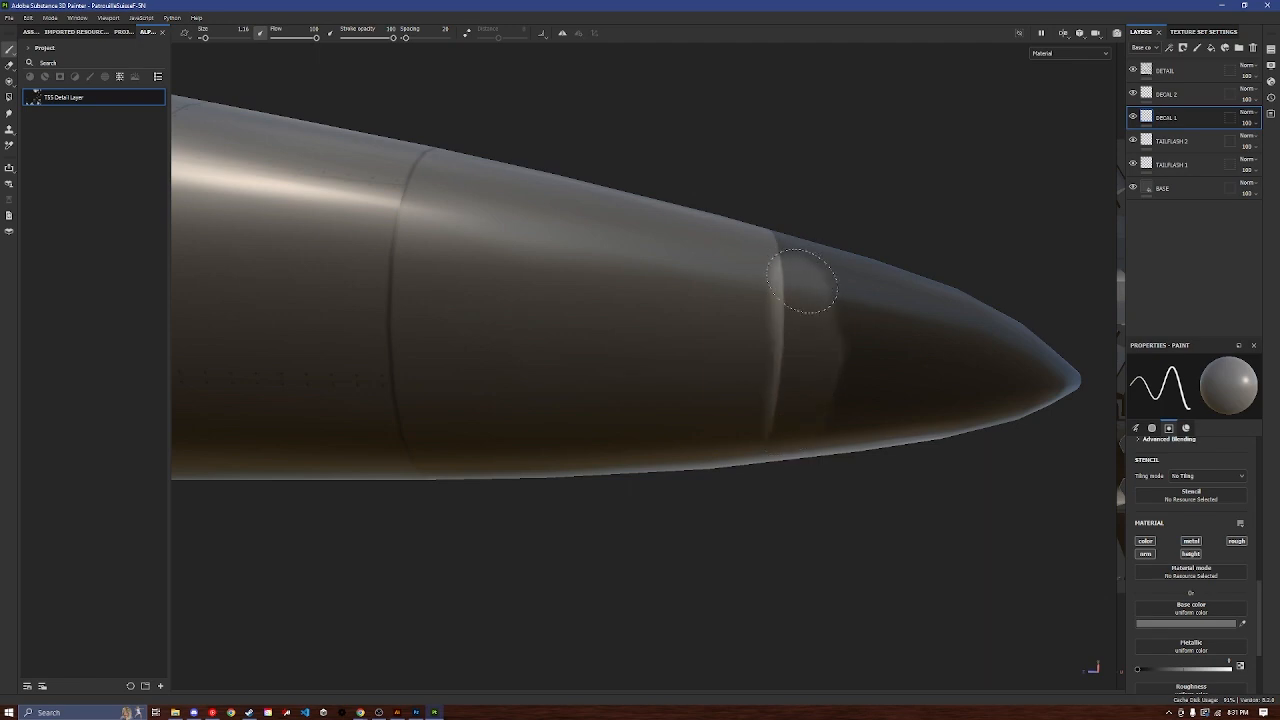
Step: Set the BASE layer's base color to near-white, with the whole aircraft in view
mouse_move(871, 423)
left_mouse_down("alt")
mouse_move(823, 400)
mouse_move(802, 477)
mouse_move(850, 360)
mouse_move(796, 364)
mouse_move(803, 511)
mouse_move(851, 431)
left_mouse_up("alt")
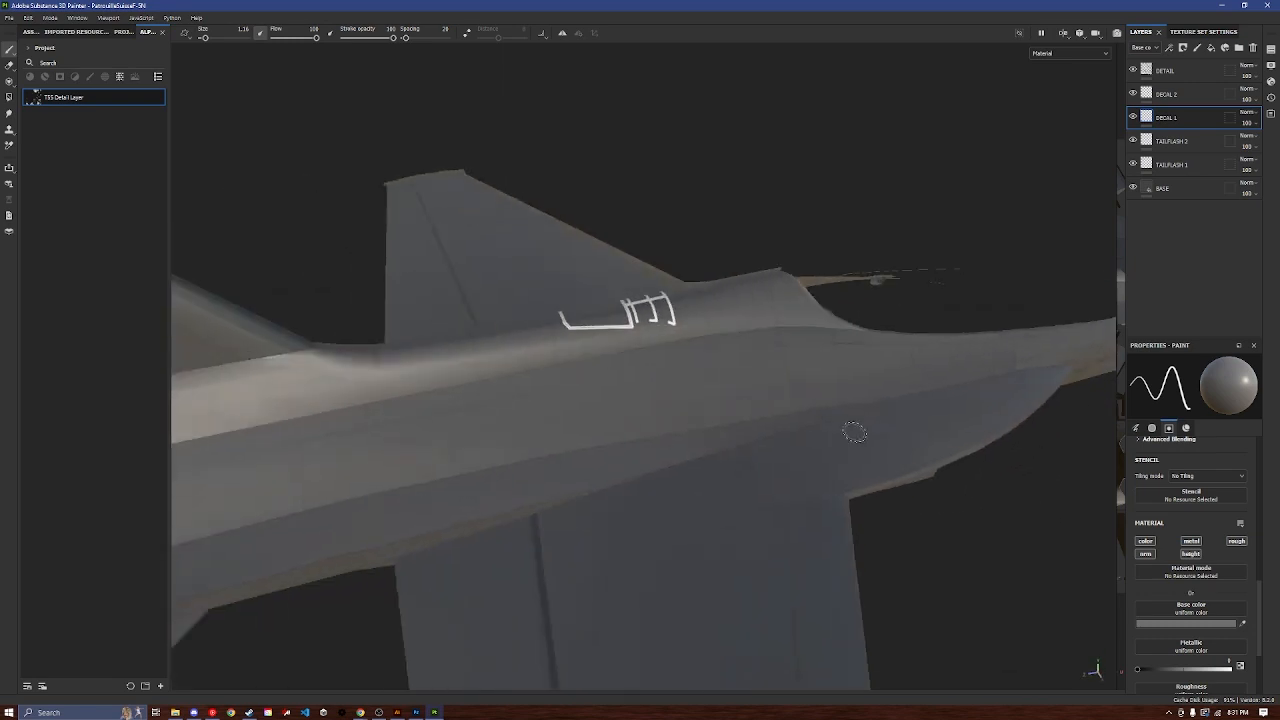
left_click(1168, 76)
mouse_move(935, 322)
left_mouse_down("alt")
mouse_move(887, 373)
mouse_move(896, 337)
left_mouse_up("alt")
scroll(1157, 641, "down", 3)
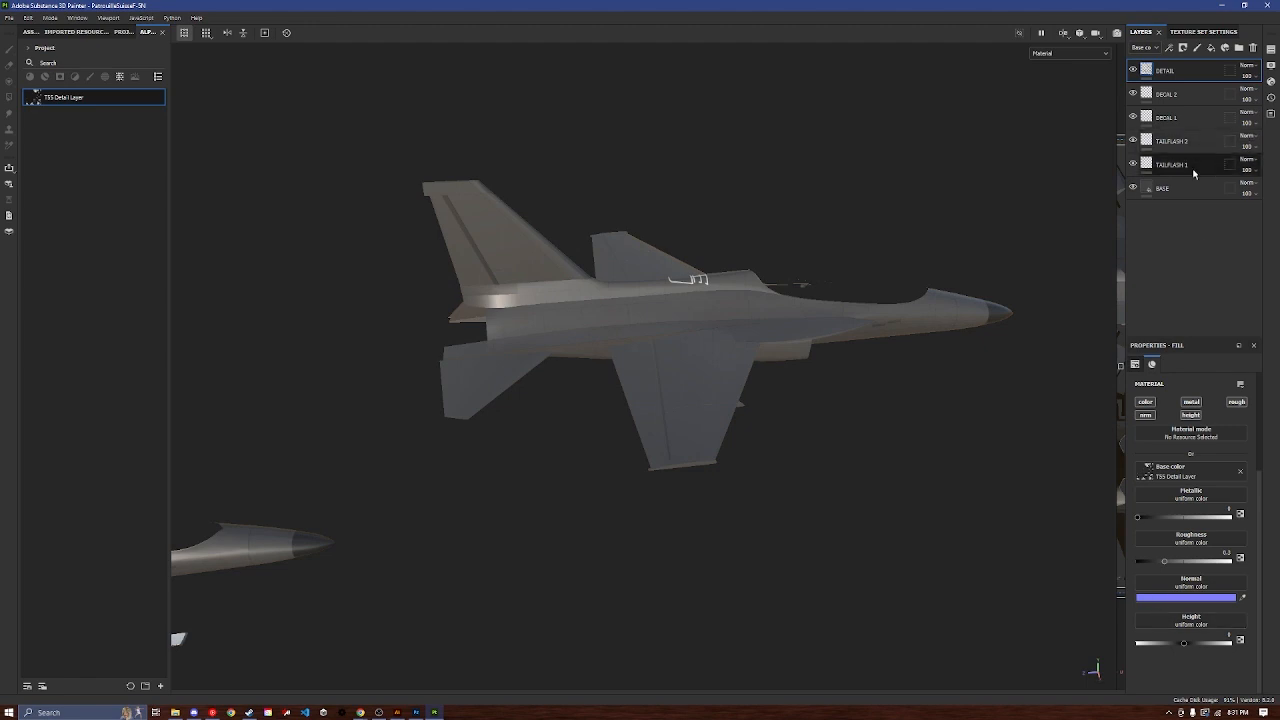
left_click(1190, 188)
scroll(1179, 554, "up", 3)
left_click(1183, 605)
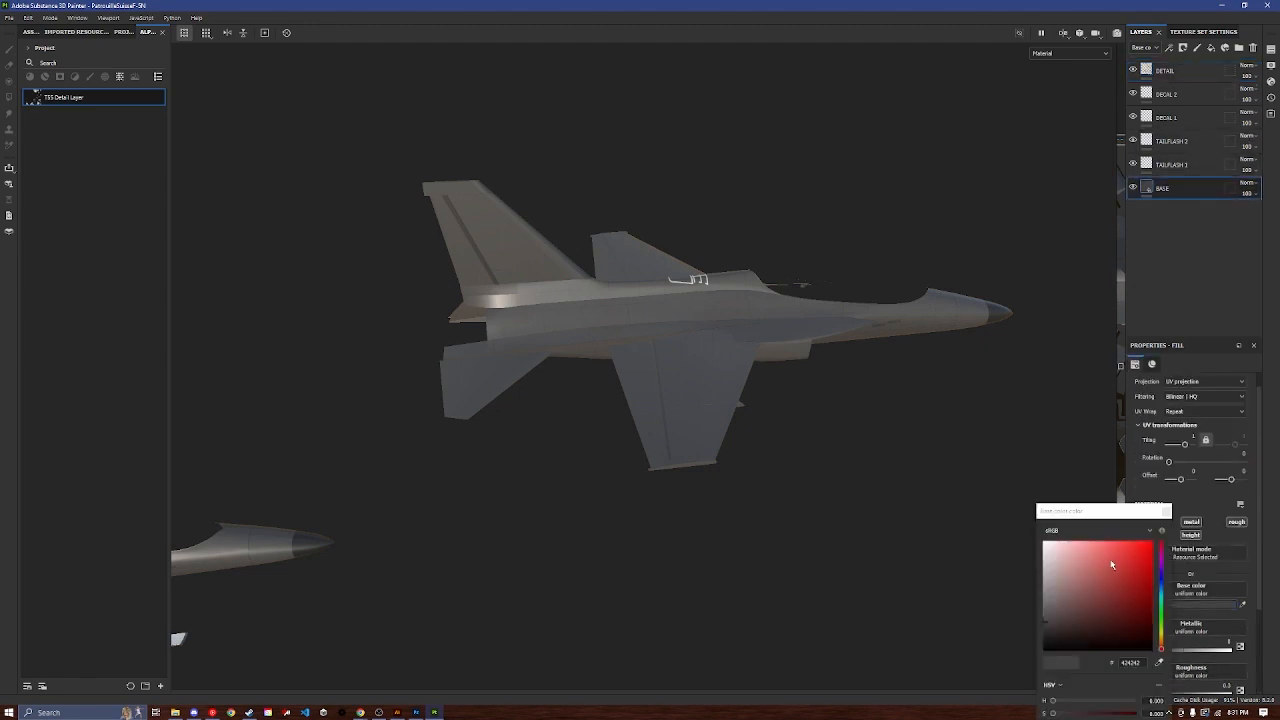
left_click_drag(1112, 562, 1032, 556)
left_click(1024, 550)
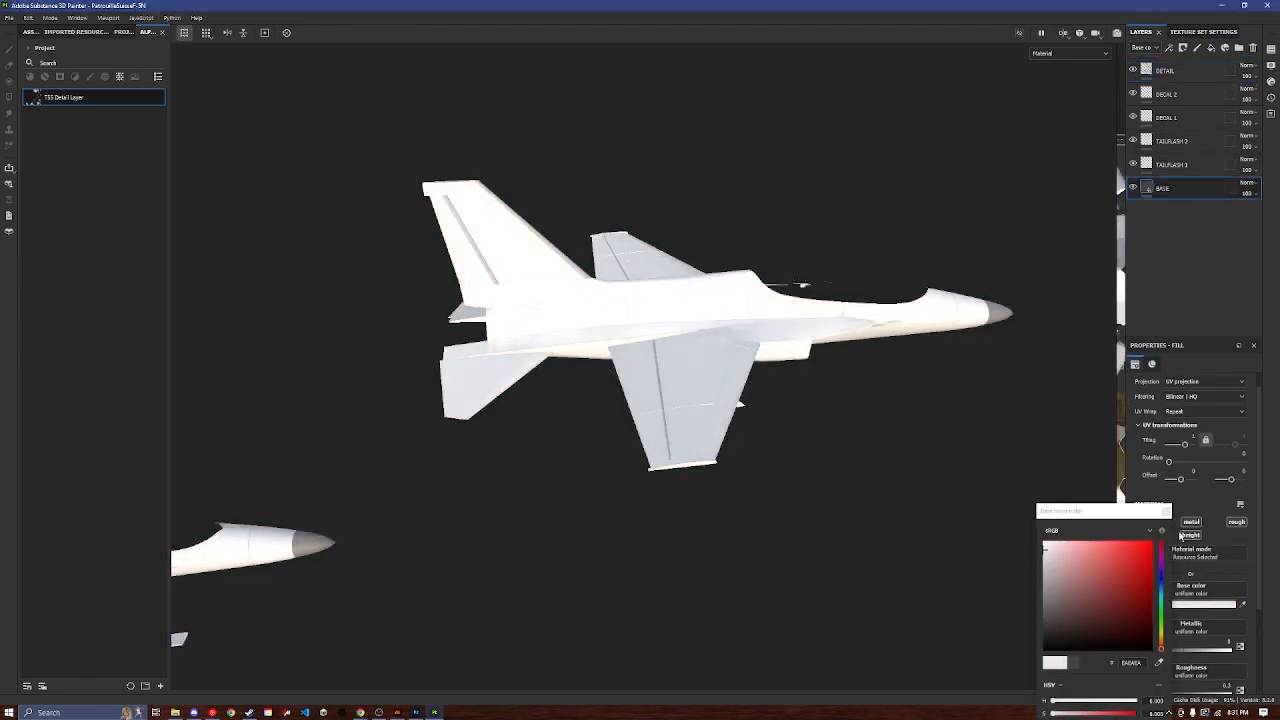
left_click(1166, 512)
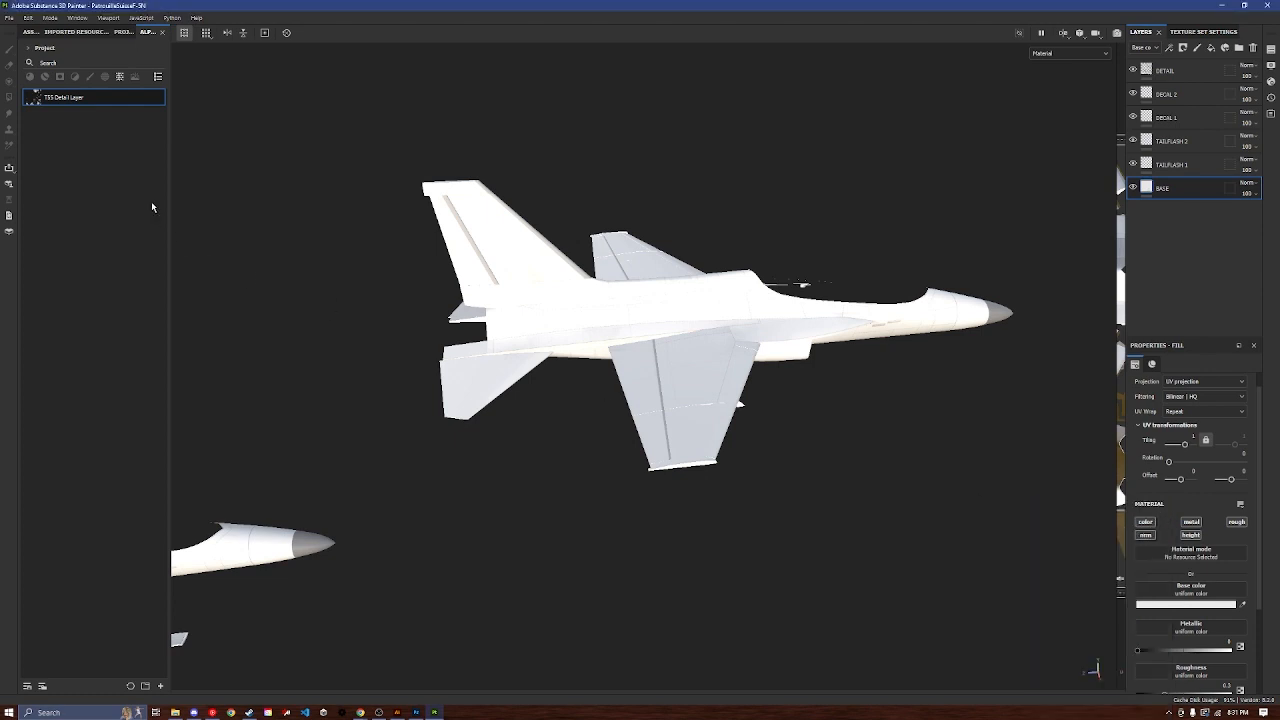
Step: Add every decal image from the Patrouille Suisse 300ppi folder to the resources for import
left_click(161, 686)
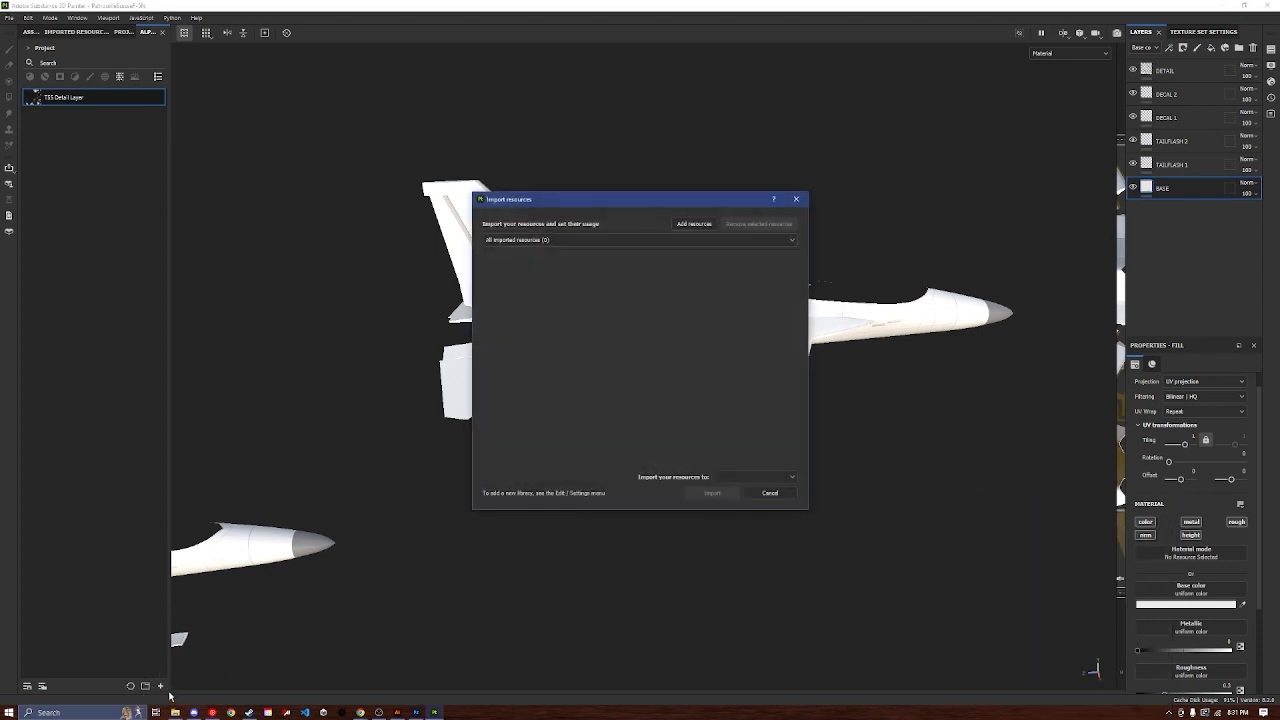
left_click(708, 242)
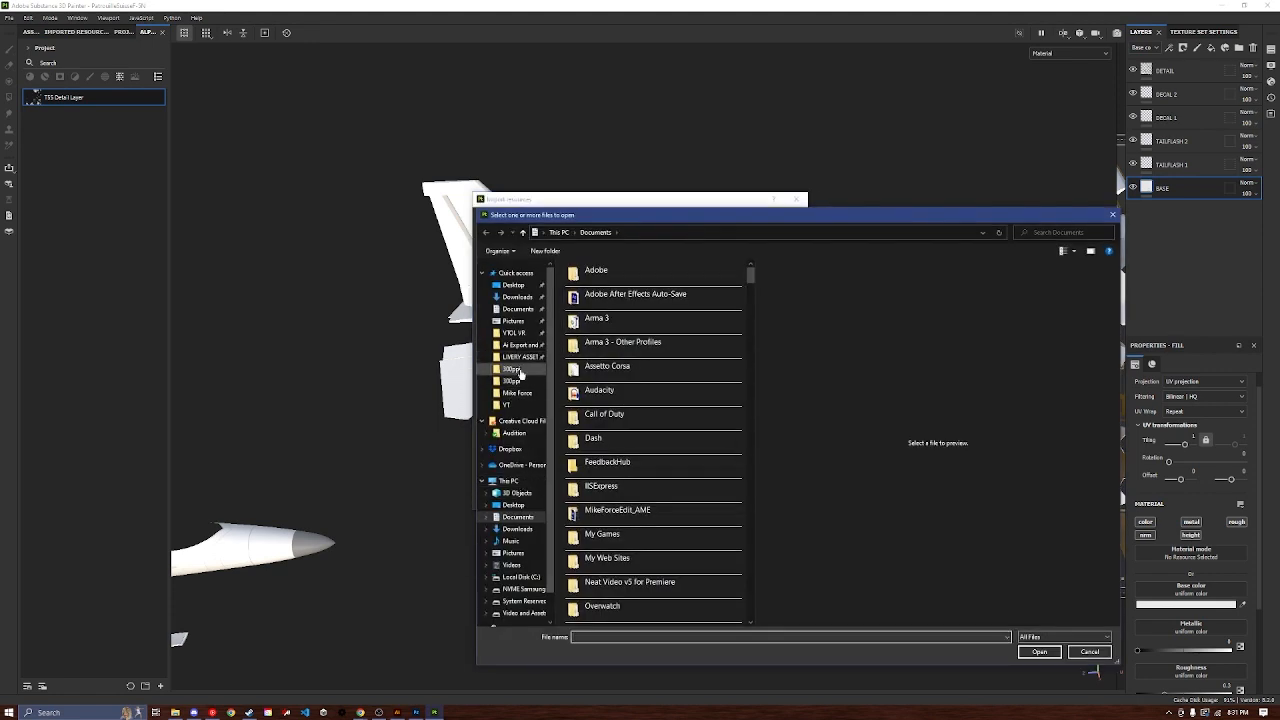
left_click(514, 369)
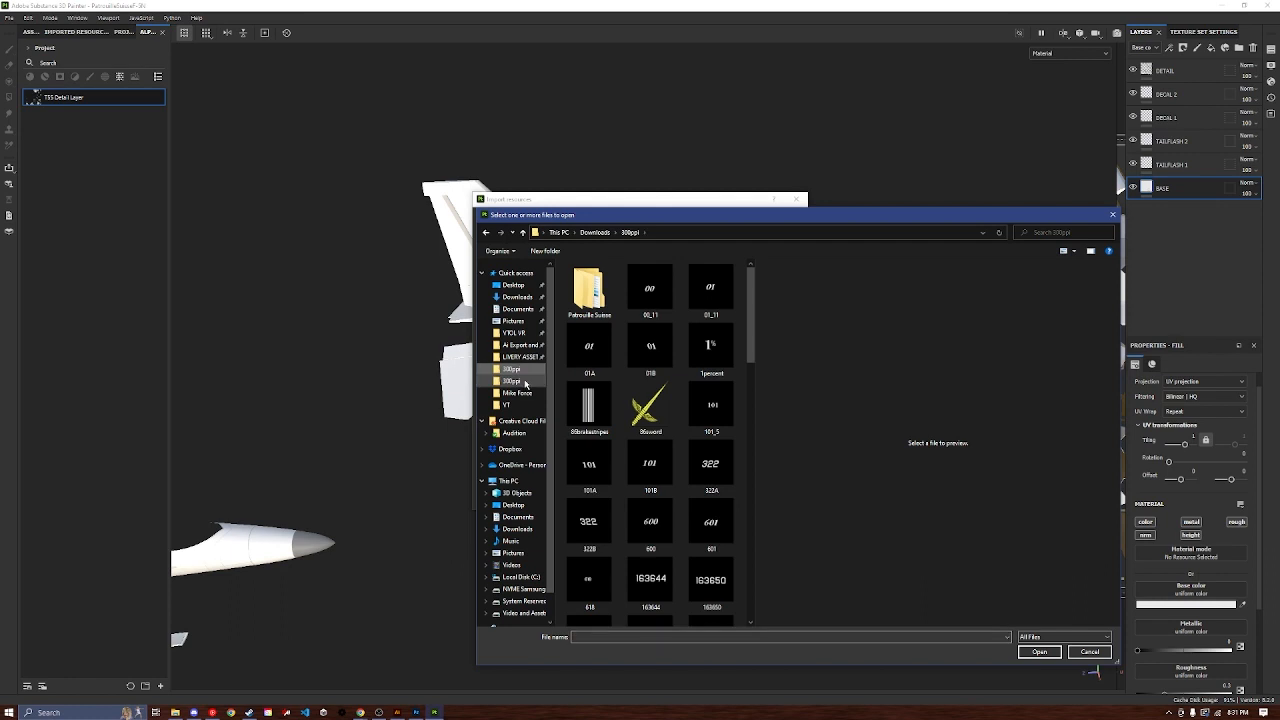
double_click(586, 288)
double_click(583, 280)
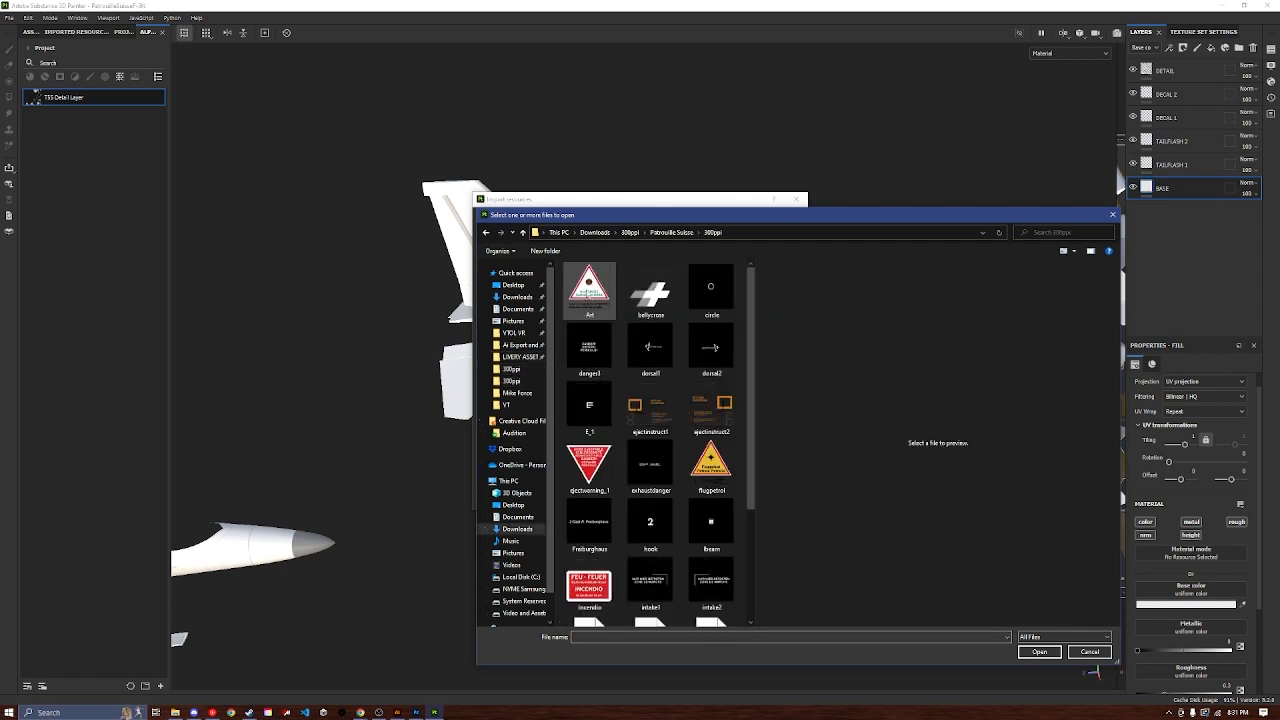
scroll(590, 320, "down", 3)
scroll(605, 450, "up", 3)
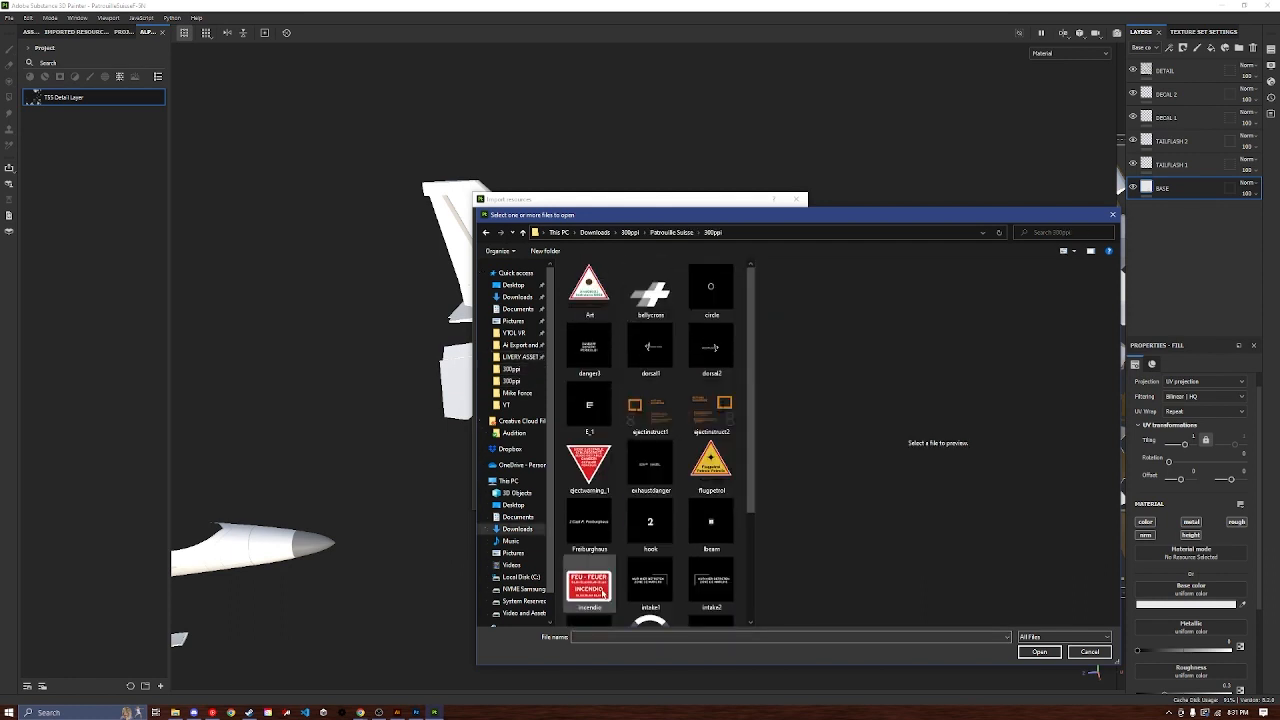
left_click_drag(562, 268, 760, 680)
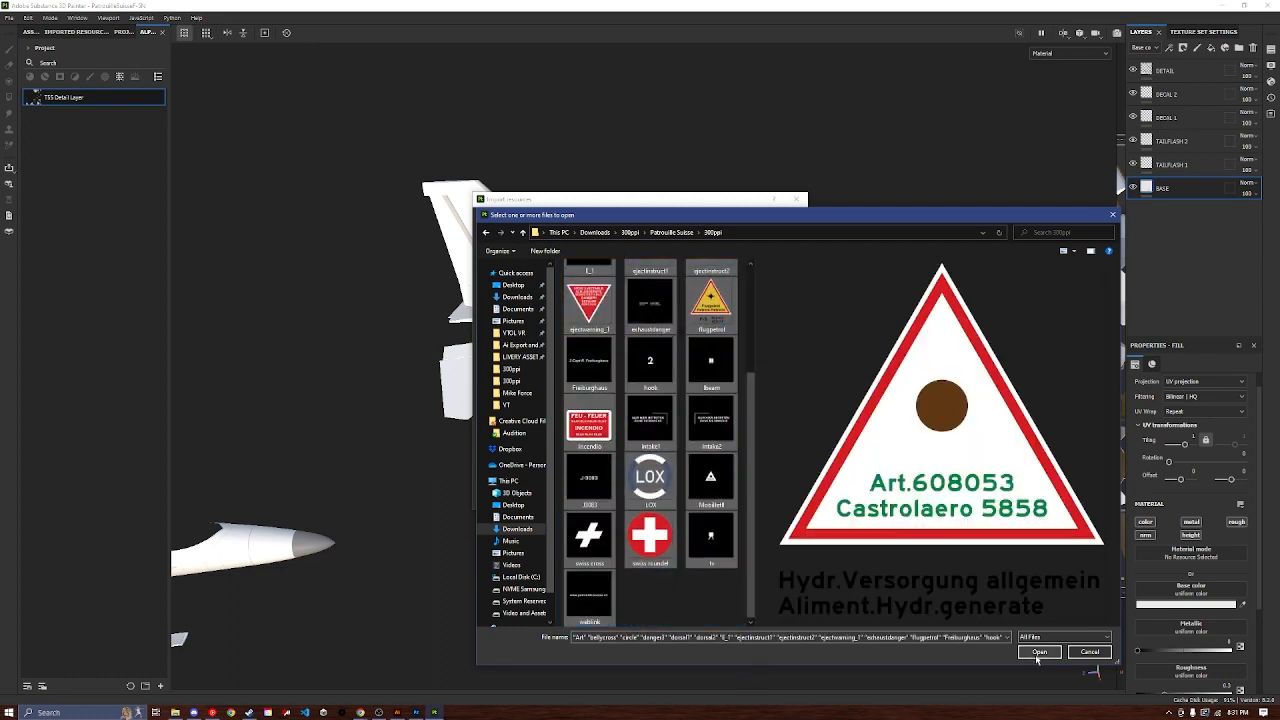
scroll(636, 476, "up", 3)
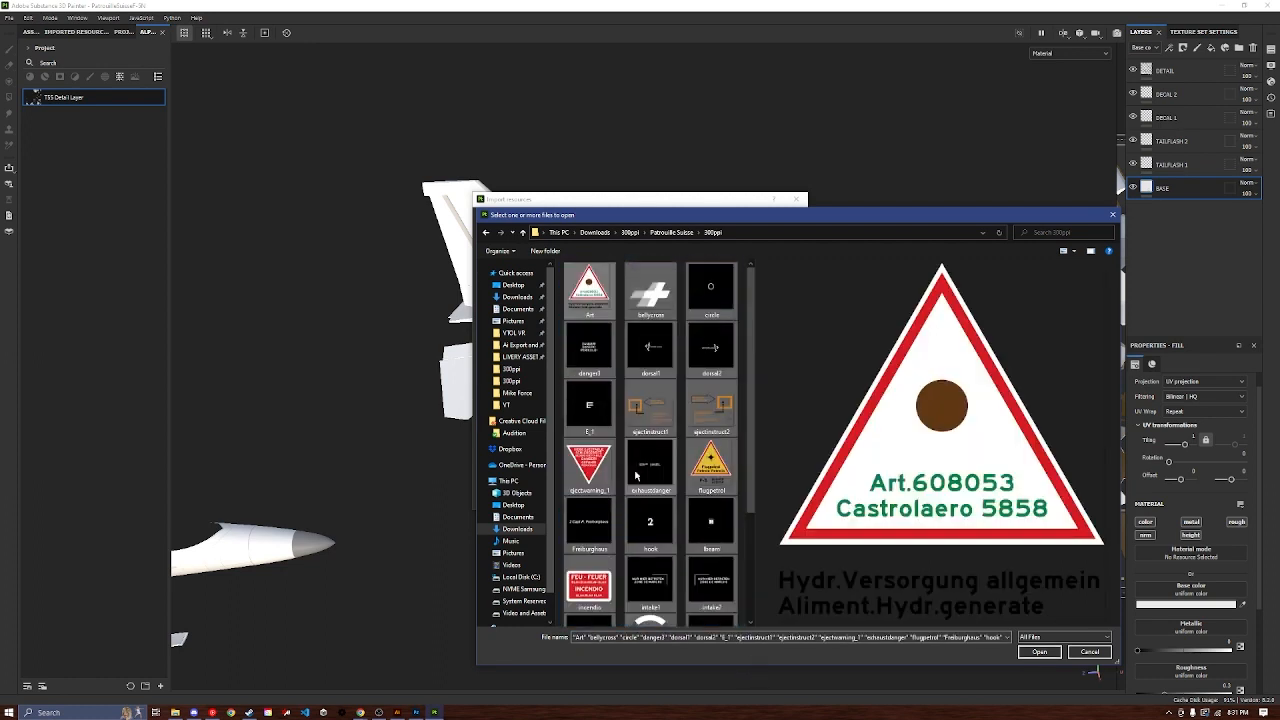
left_click(1036, 652)
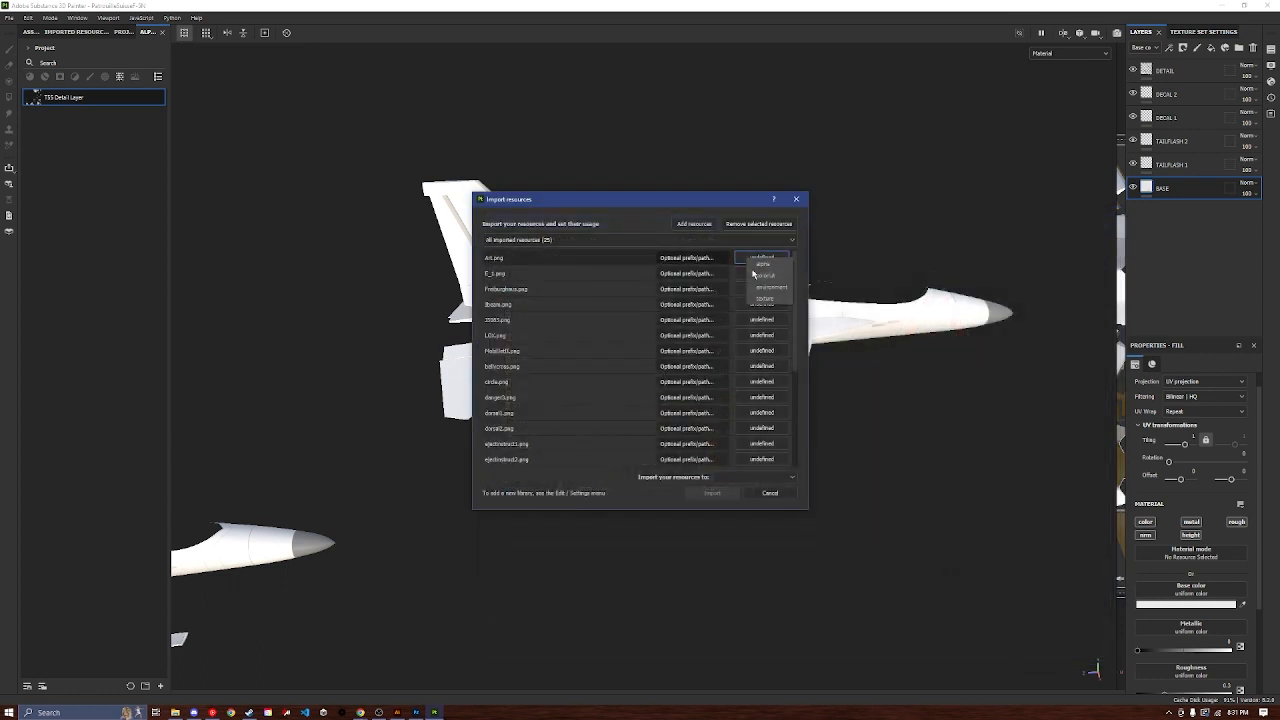
Step: Set the usage of the full-colour decals to texture and the single-colour ones to alpha, targeting the current project for the import
left_click(766, 298)
left_click(760, 273)
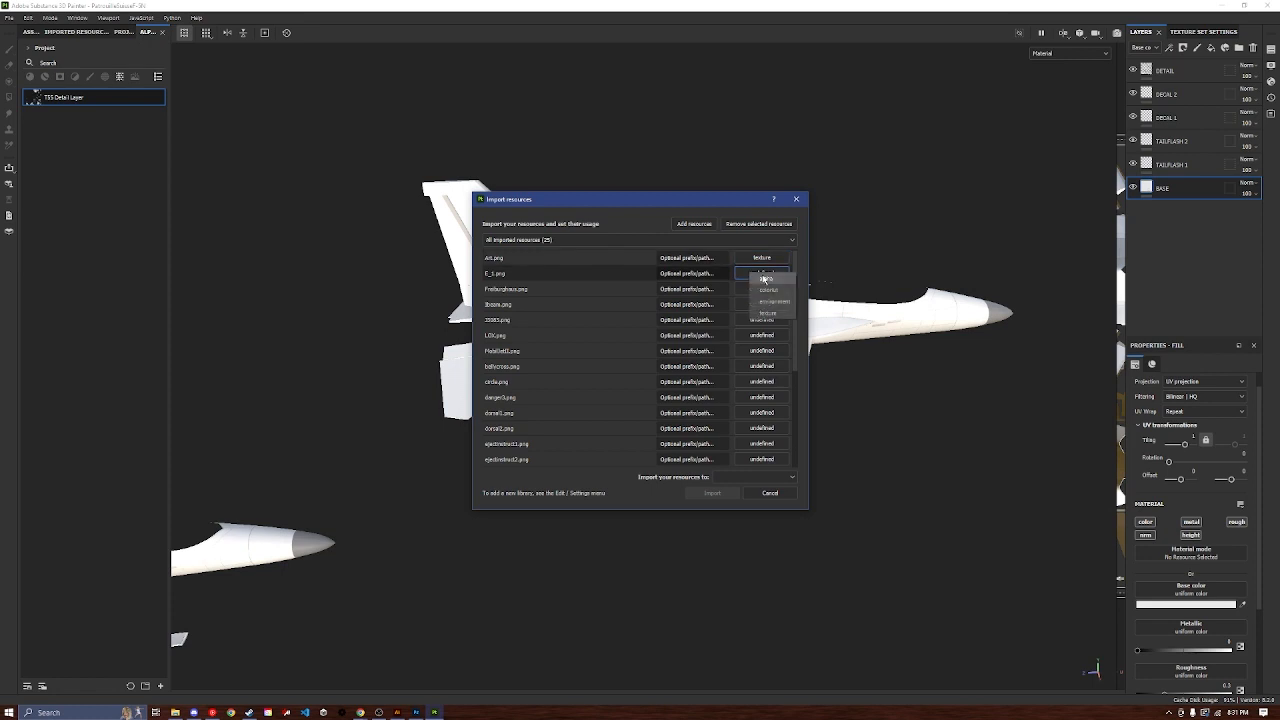
left_click(762, 280)
left_click(757, 289)
left_click(750, 311)
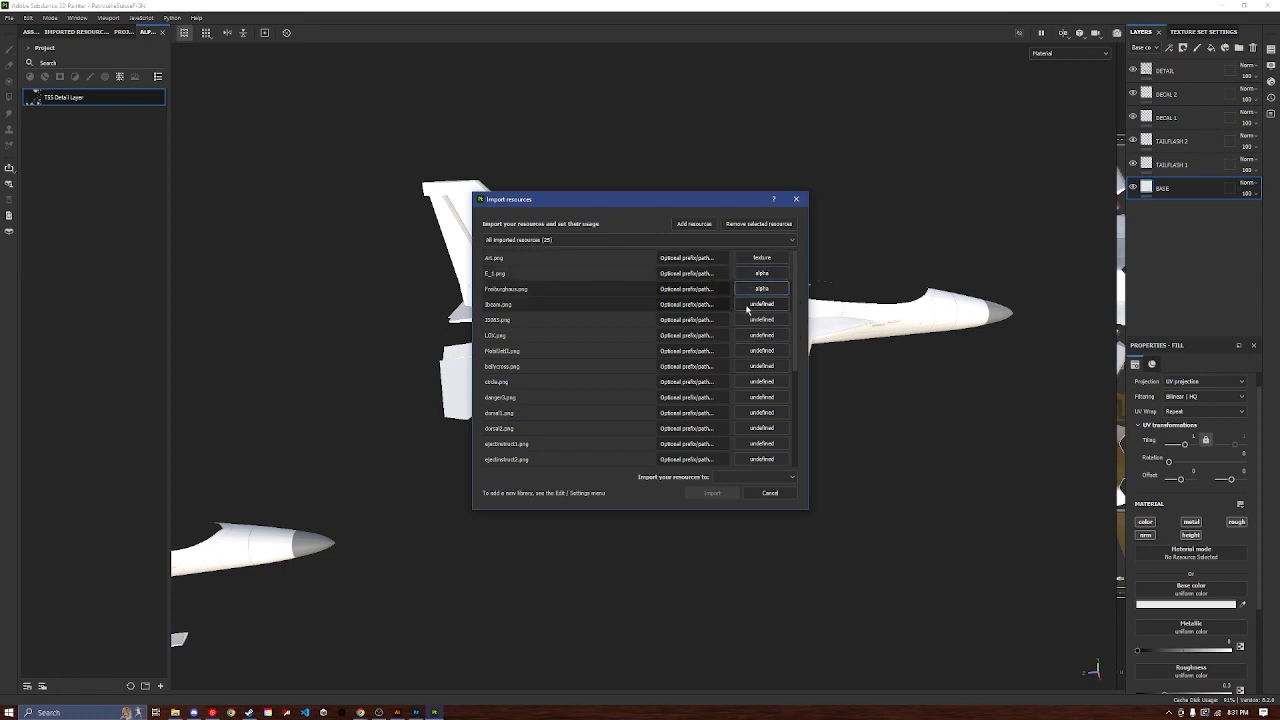
left_click(762, 304)
left_click(765, 318)
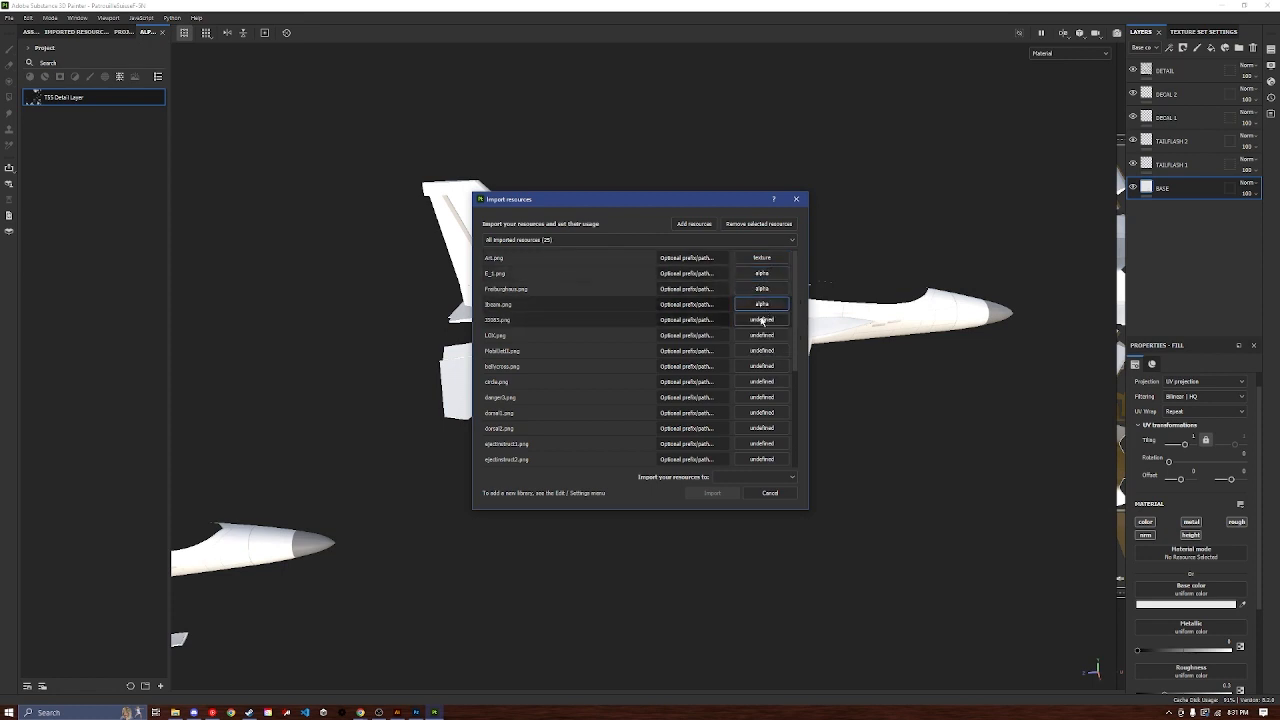
left_click(762, 320)
left_click(760, 335)
left_click(757, 338)
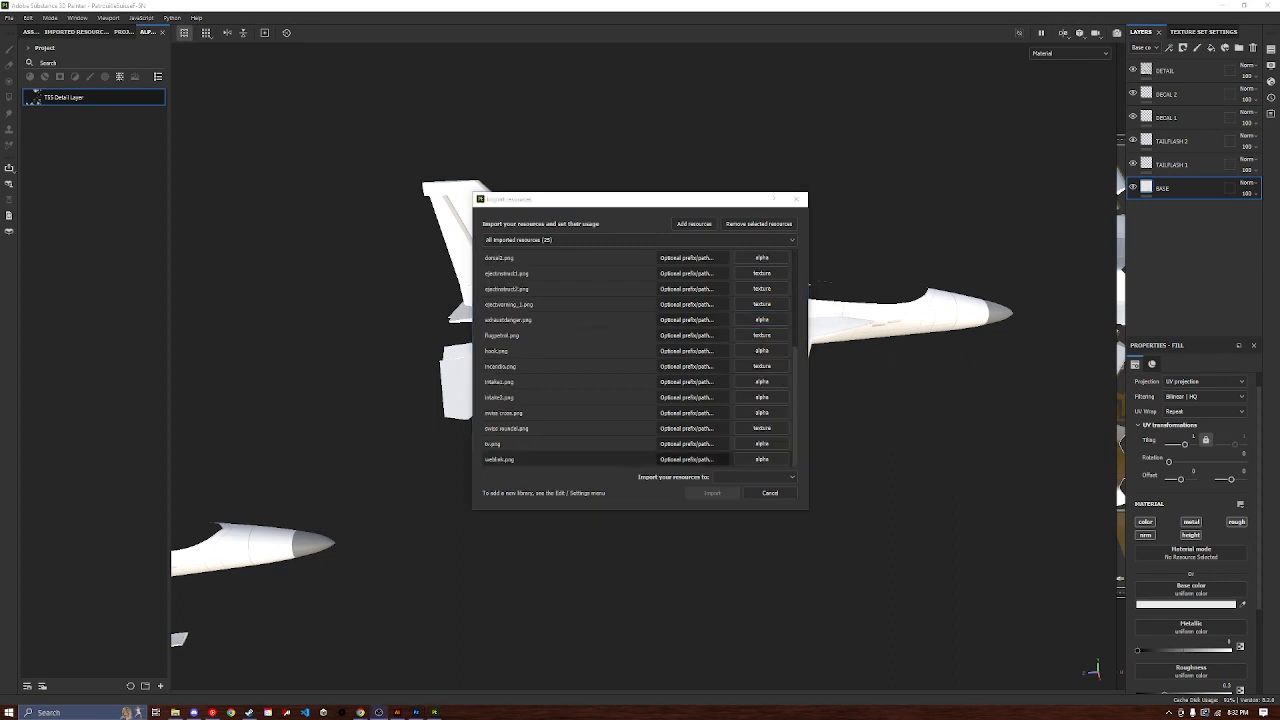
left_click(724, 477)
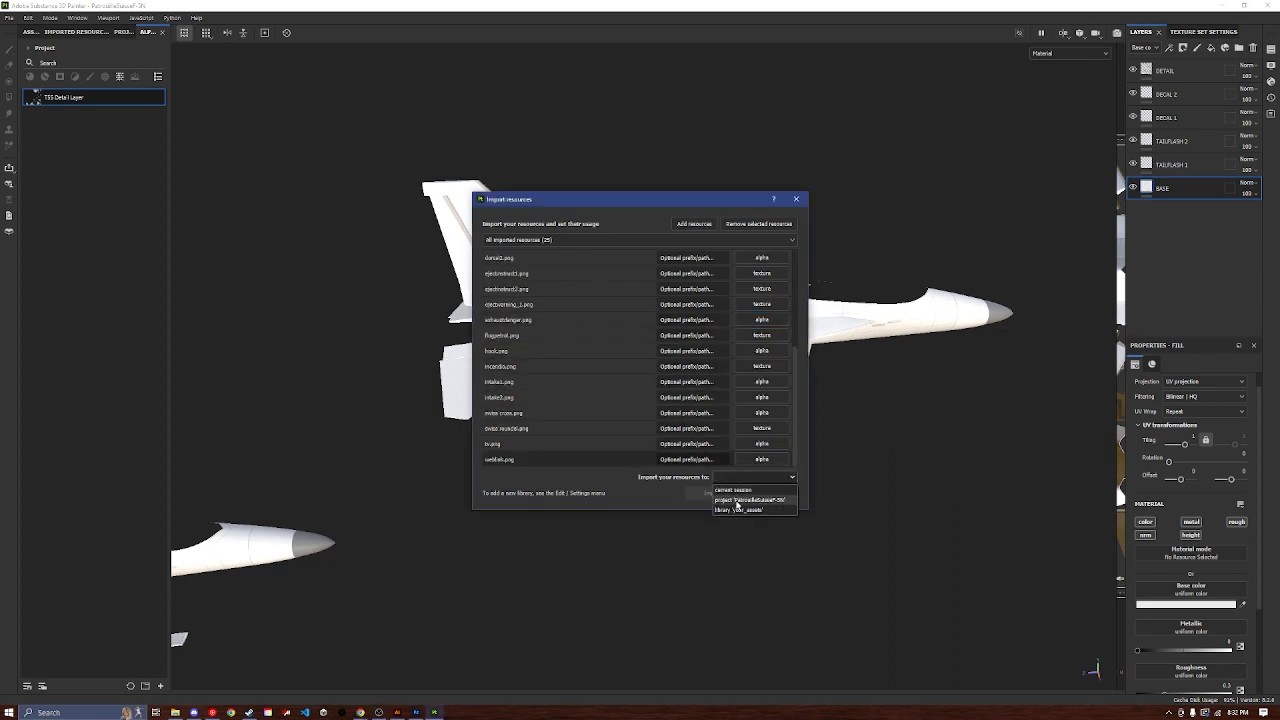
left_click(737, 500)
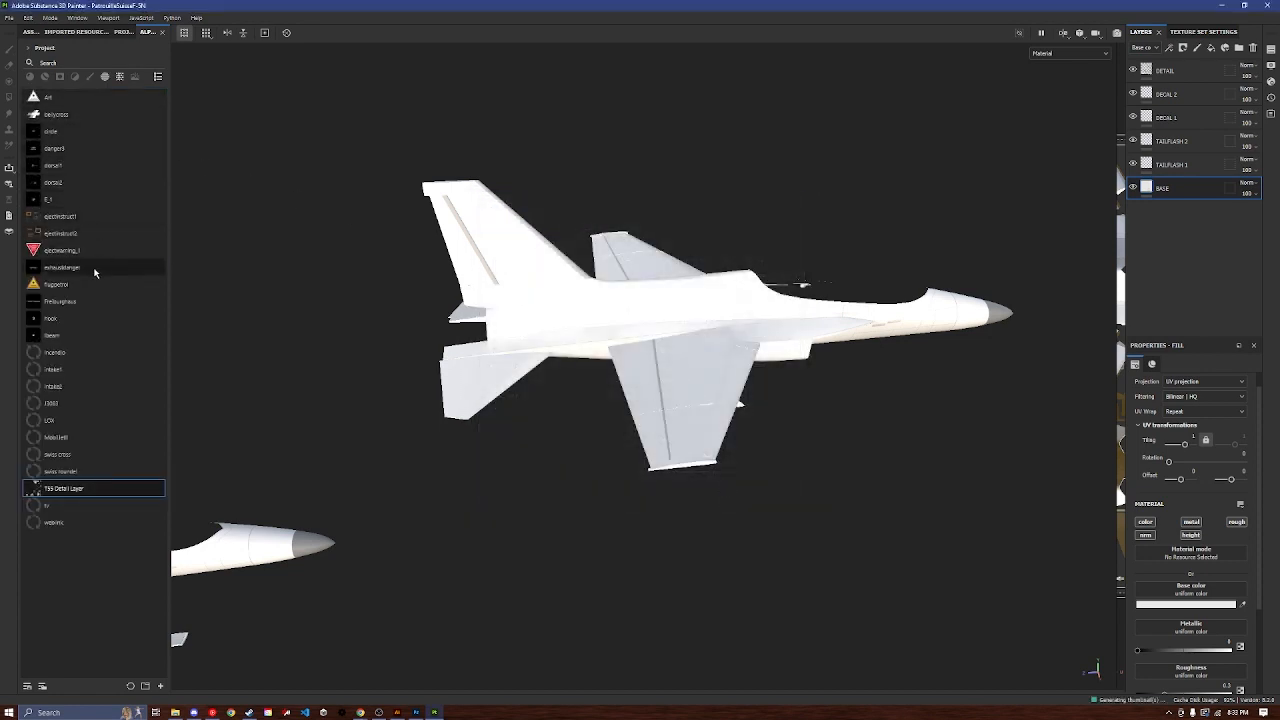
Step: On the DECAL 2 layer, load the weblink alpha into the brush and set its base color to bright red
left_click(1166, 94)
left_click(54, 522)
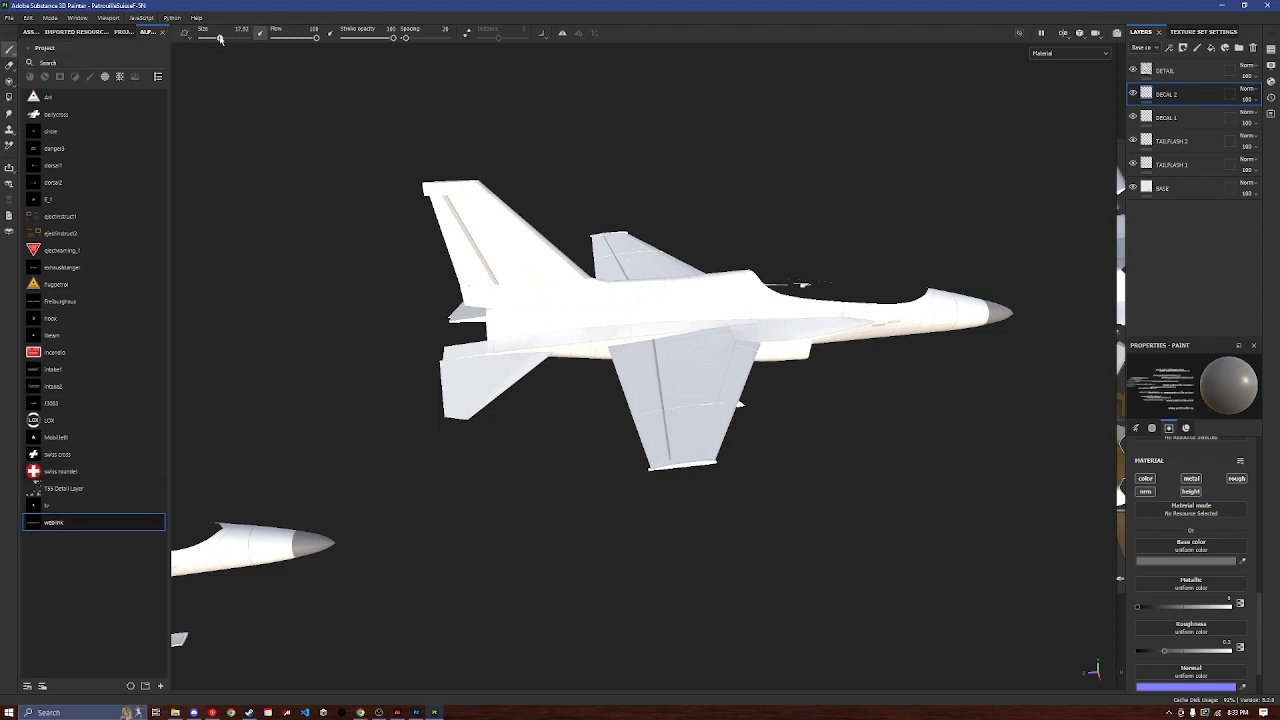
scroll(657, 314, "up", 5)
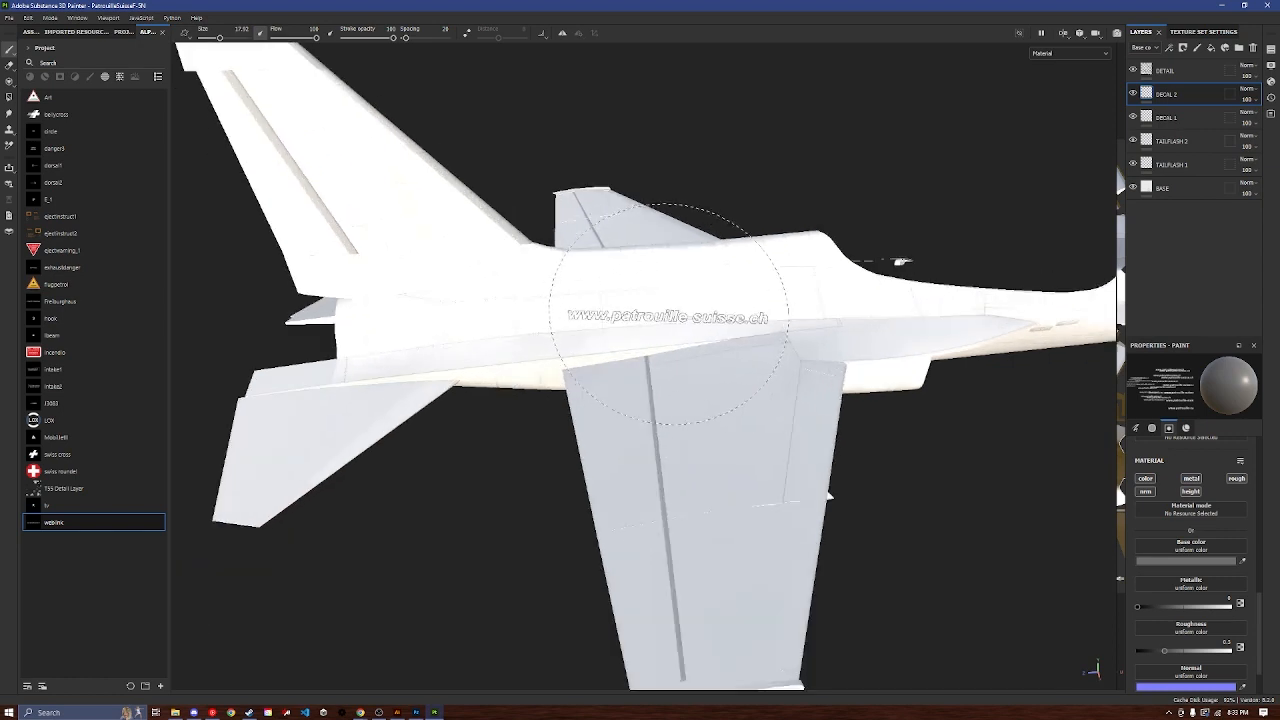
left_click(1192, 563)
left_click_drag(1126, 572, 1153, 545)
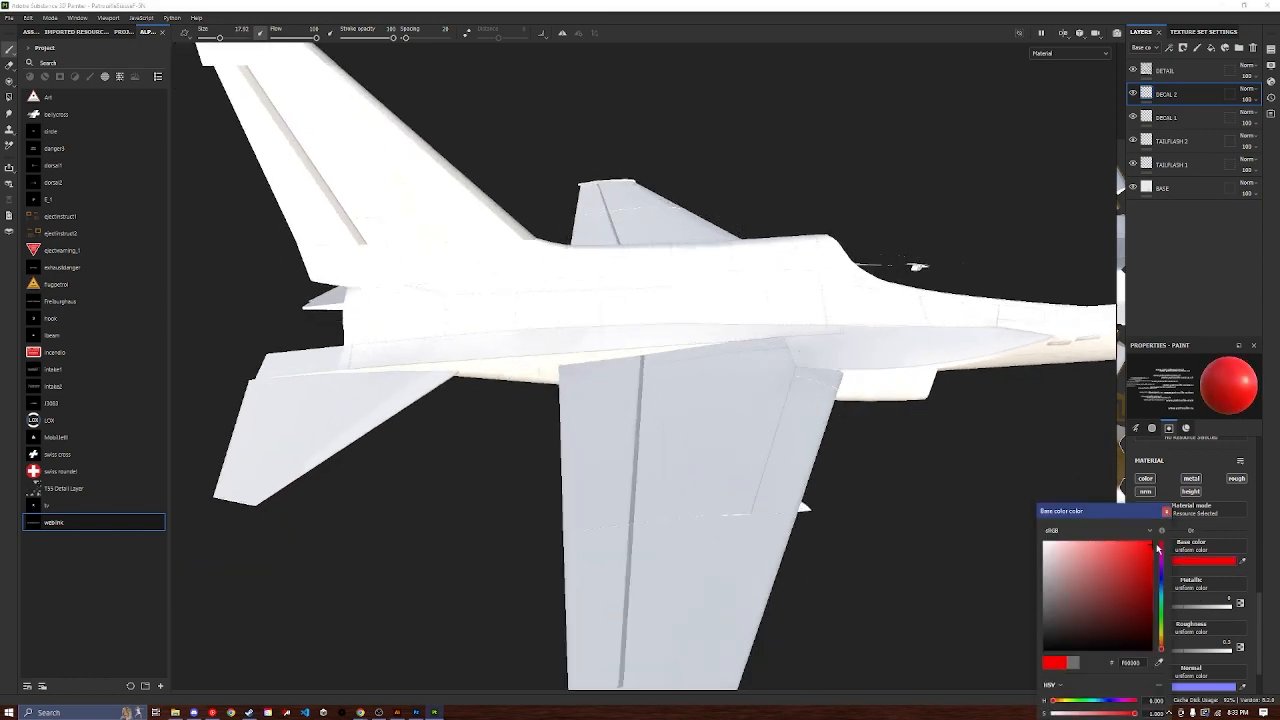
Step: Try stamping the web address at several positions on the fuselage side above the wing, undoing each attempt
left_click(643, 316)
key("ctrl+z")
middle_click_drag(808, 321, 604, 302, "alt")
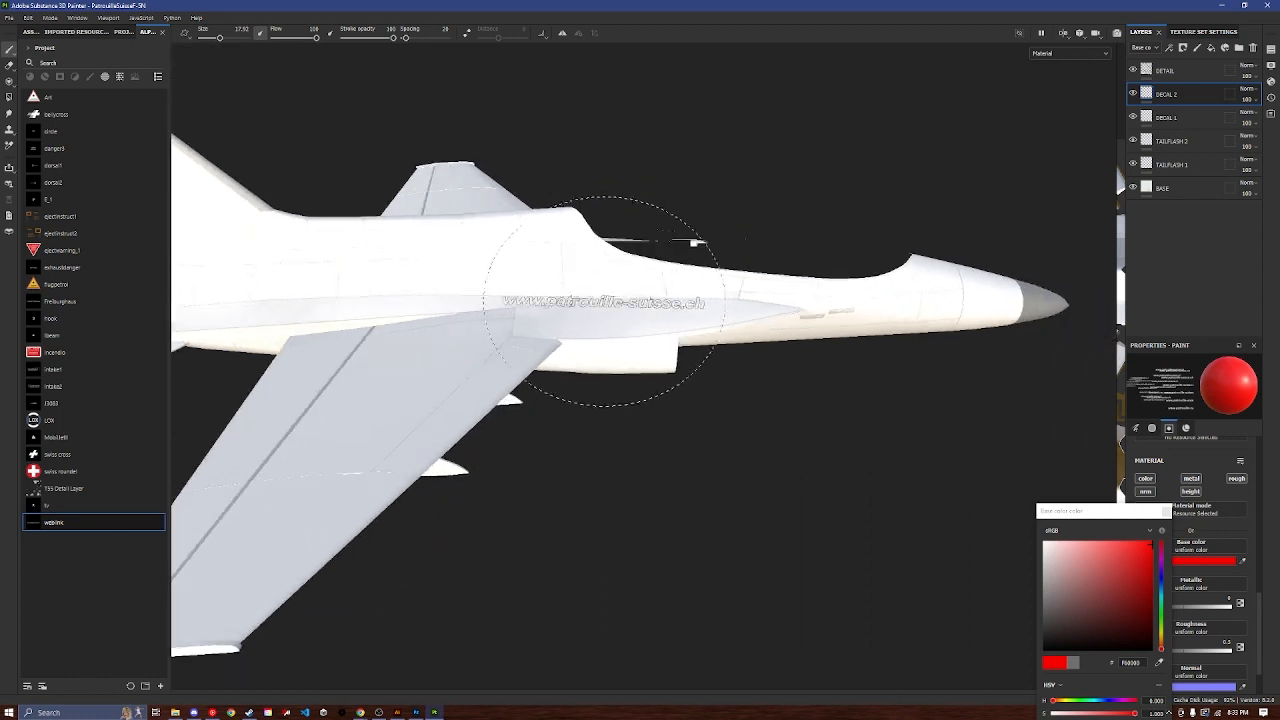
mouse_move(643, 300)
left_mouse_down("alt")
mouse_move(628, 298)
mouse_move(618, 338)
left_mouse_up("alt")
left_click(635, 296)
key("ctrl+z")
left_click(635, 313)
key("ctrl+z")
left_click(630, 305)
key("ctrl+z")
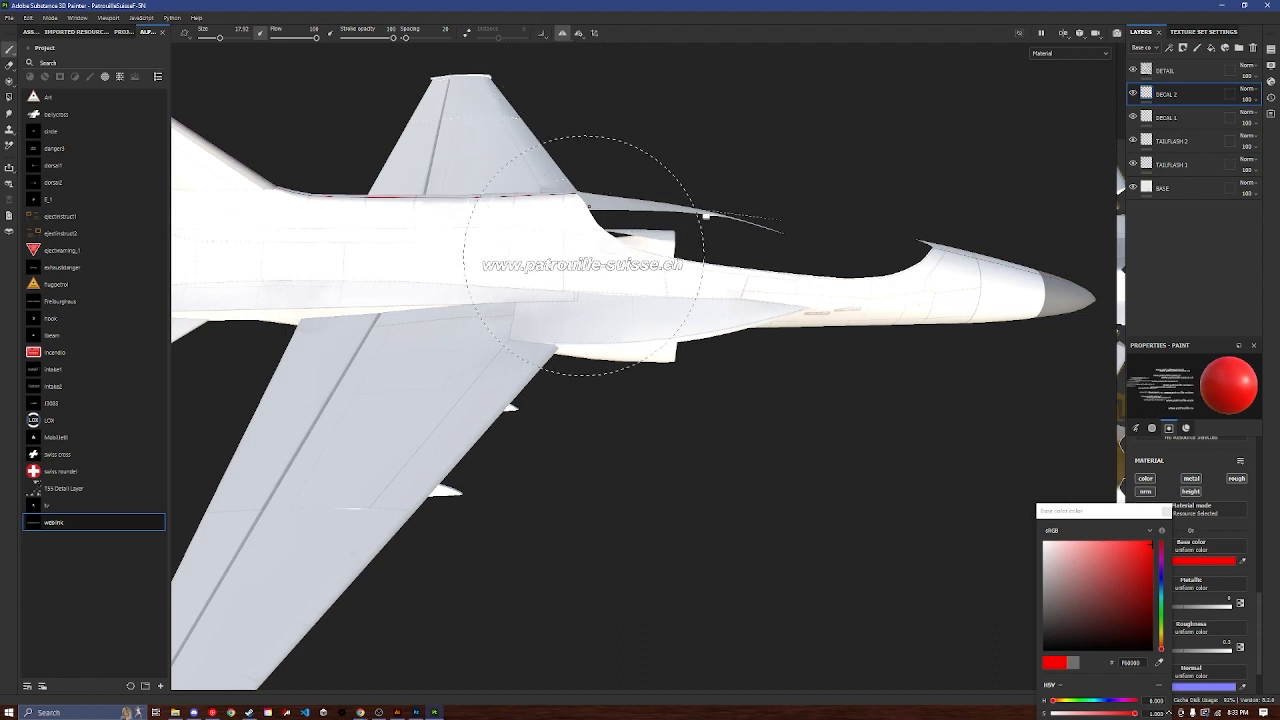
Step: Stamp the red web address on the fuselage side above the wing root on DECAL 2 with symmetry enabled
mouse_move(582, 261)
left_mouse_down("alt")
mouse_move(603, 258)
mouse_move(500, 268)
mouse_move(613, 266)
mouse_move(588, 245)
mouse_move(599, 241)
mouse_move(534, 109)
mouse_move(526, 169)
mouse_move(582, 325)
mouse_move(531, 271)
mouse_move(494, 343)
mouse_move(536, 331)
mouse_move(556, 410)
left_mouse_up("alt")
middle_click_drag(556, 410, 554, 397, "alt")
left_click_drag(554, 397, 651, 286, "alt")
scroll(665, 265, "up", 4)
left_click_drag(680, 243, 652, 199, "alt")
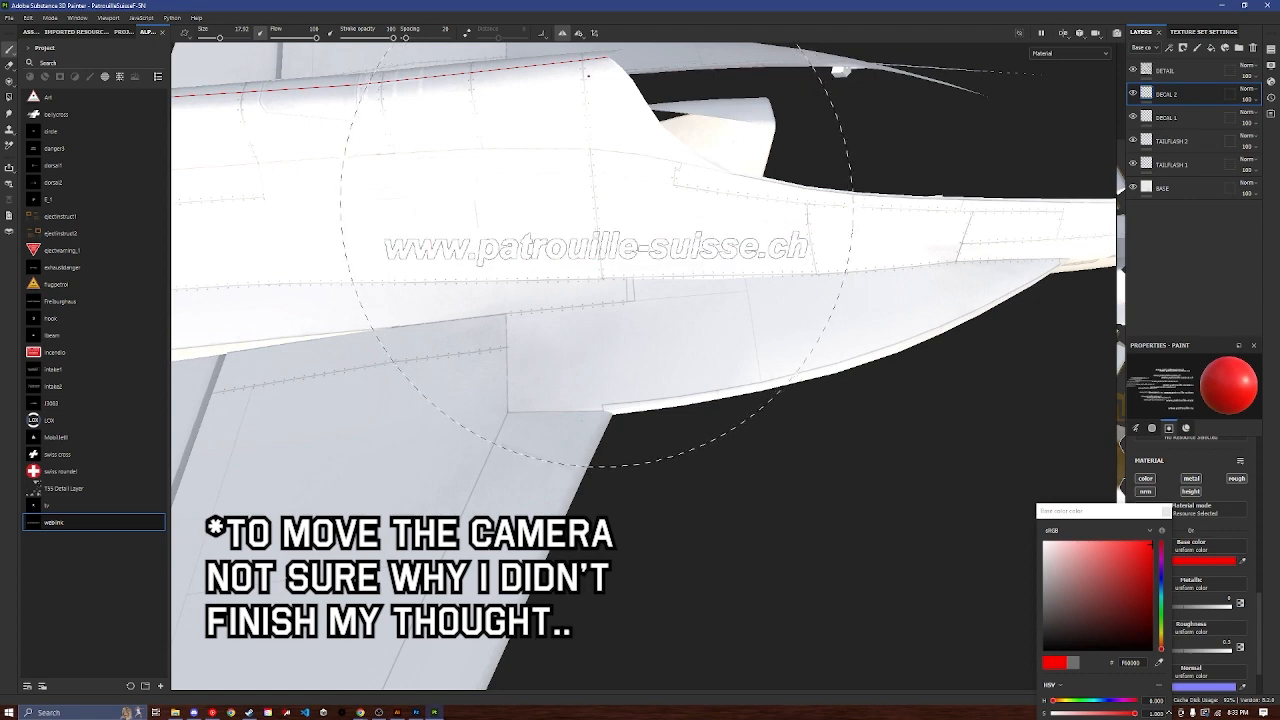
scroll(592, 211, "down", 5)
left_click_drag(592, 211, 800, 330, "alt")
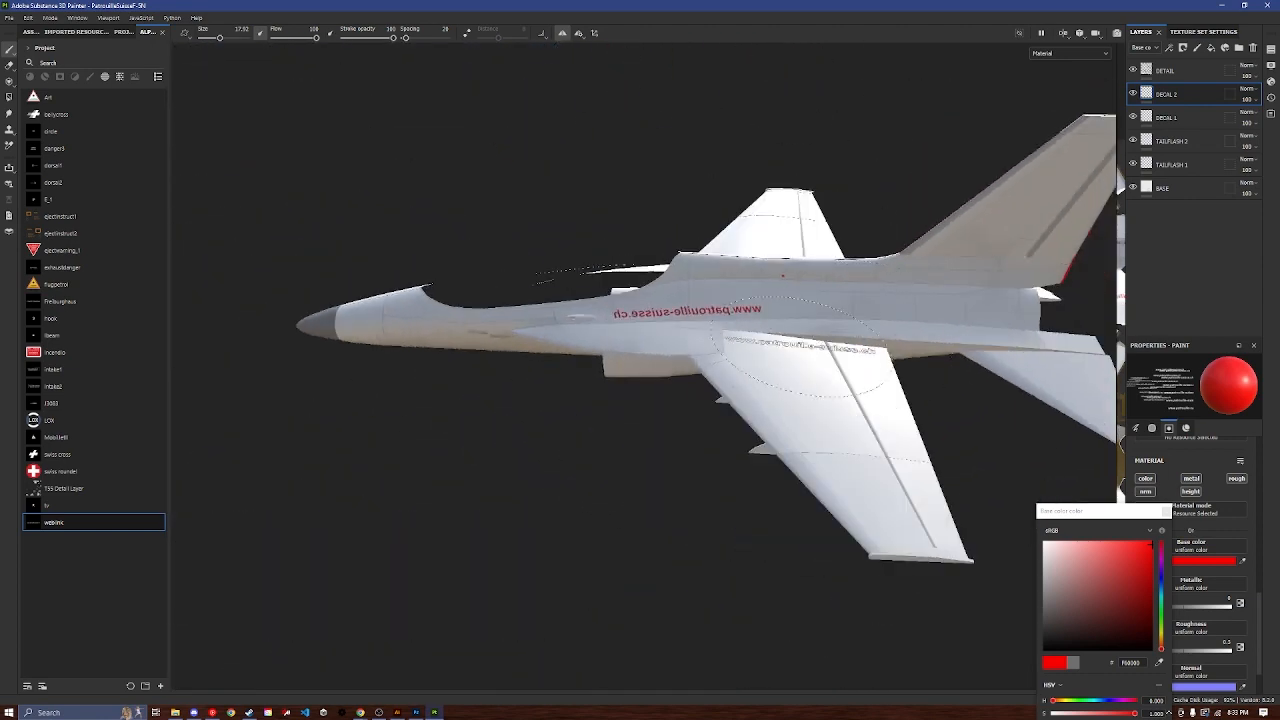
Step: On DECAL 1 with symmetry off, stamp the readable web address directly over the mirrored one on the opposite fuselage side
left_click(1199, 118)
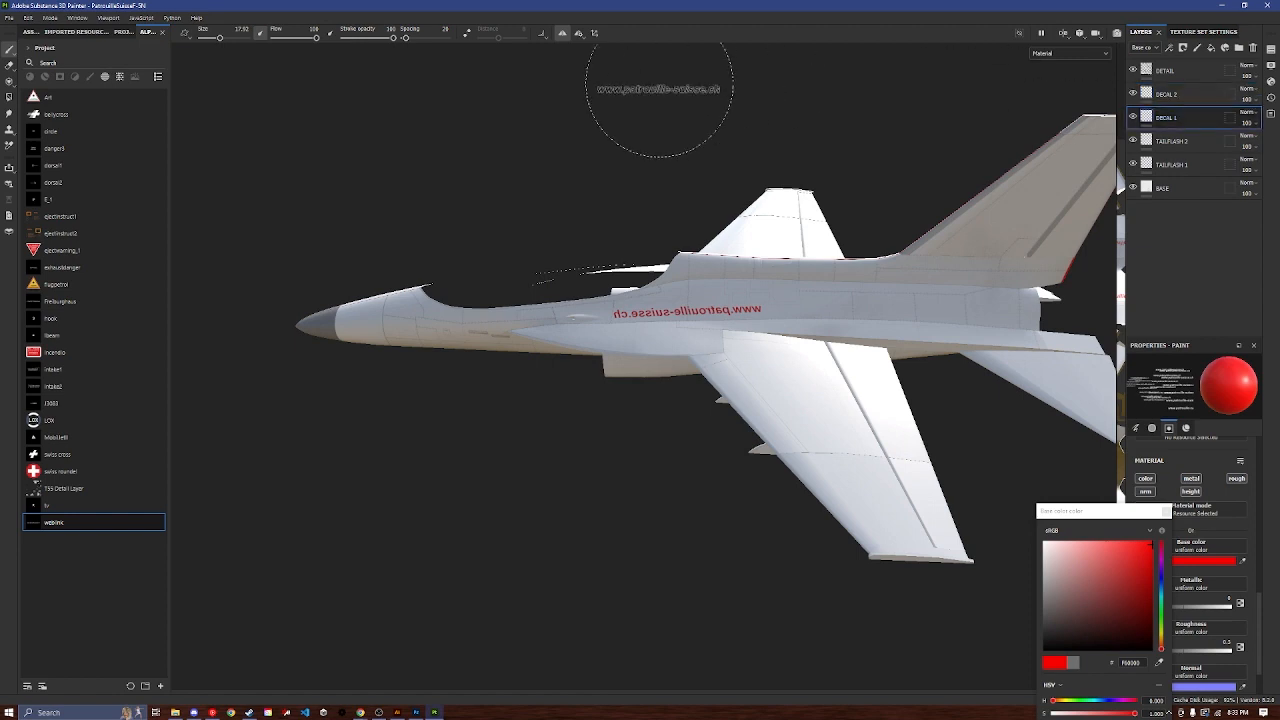
left_click(564, 36)
scroll(651, 251, "up", 6)
left_click(1187, 101)
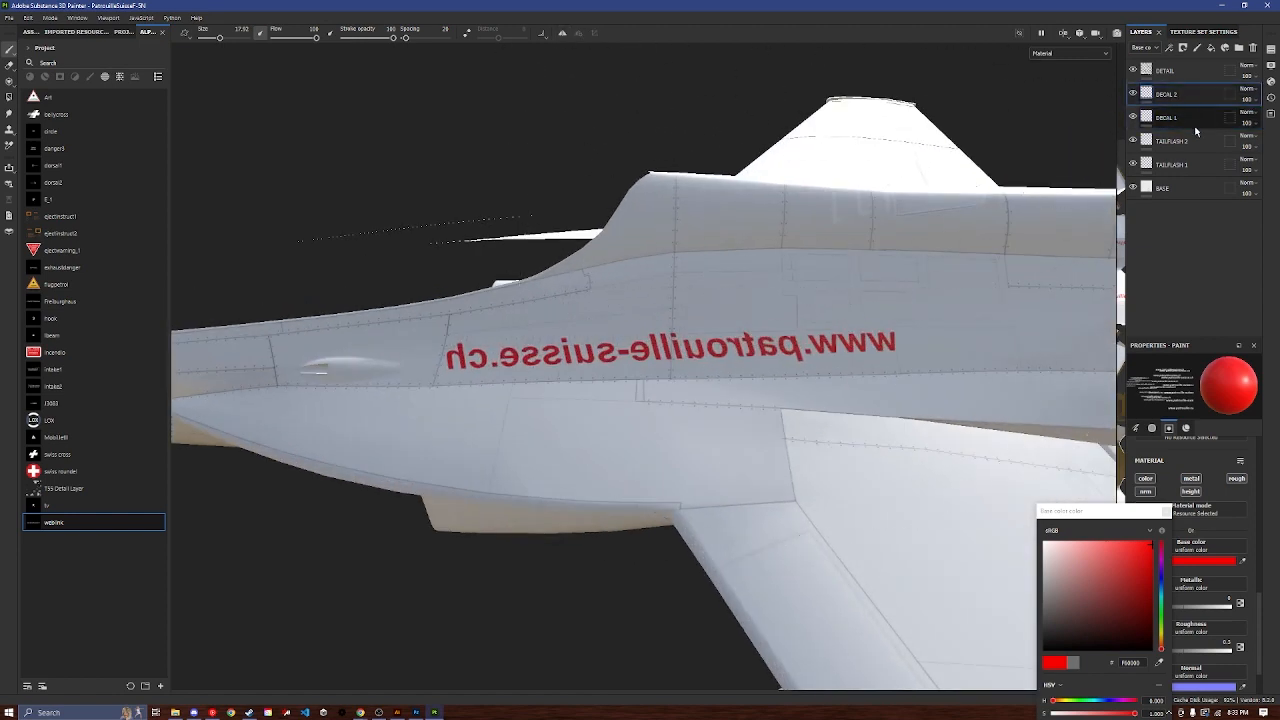
left_click(1196, 118)
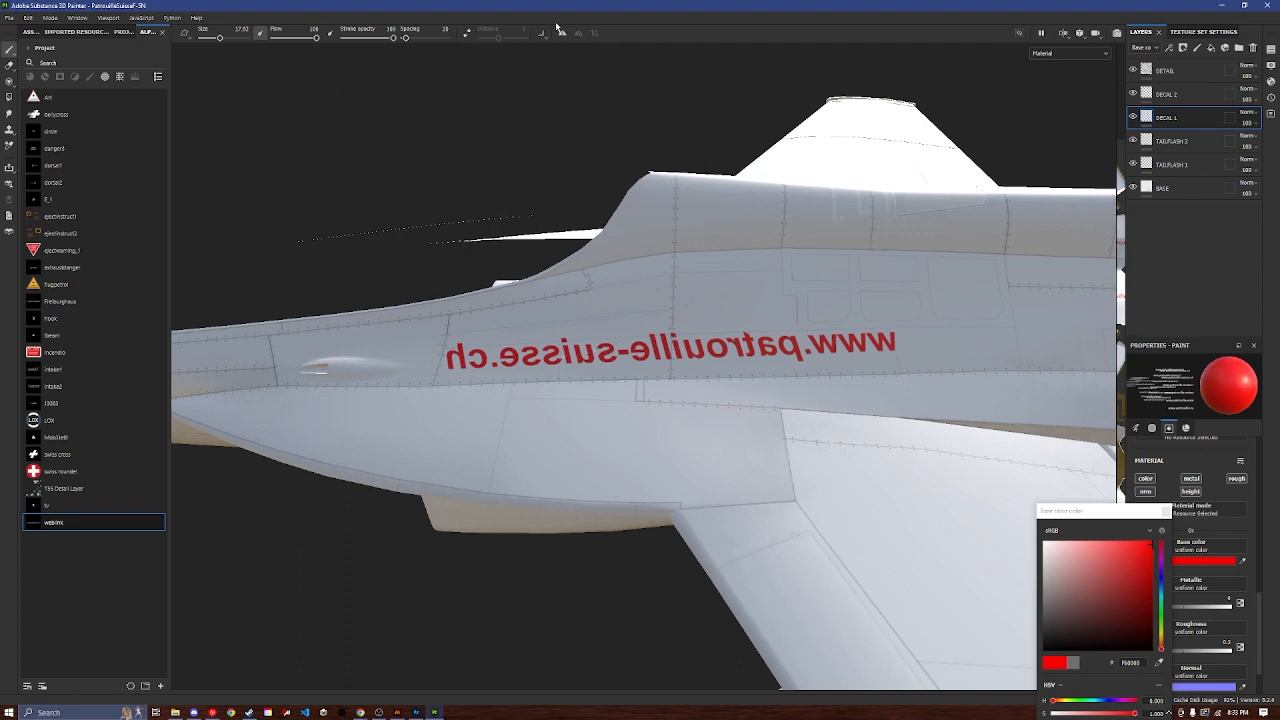
left_click_drag(628, 319, 637, 357, "alt")
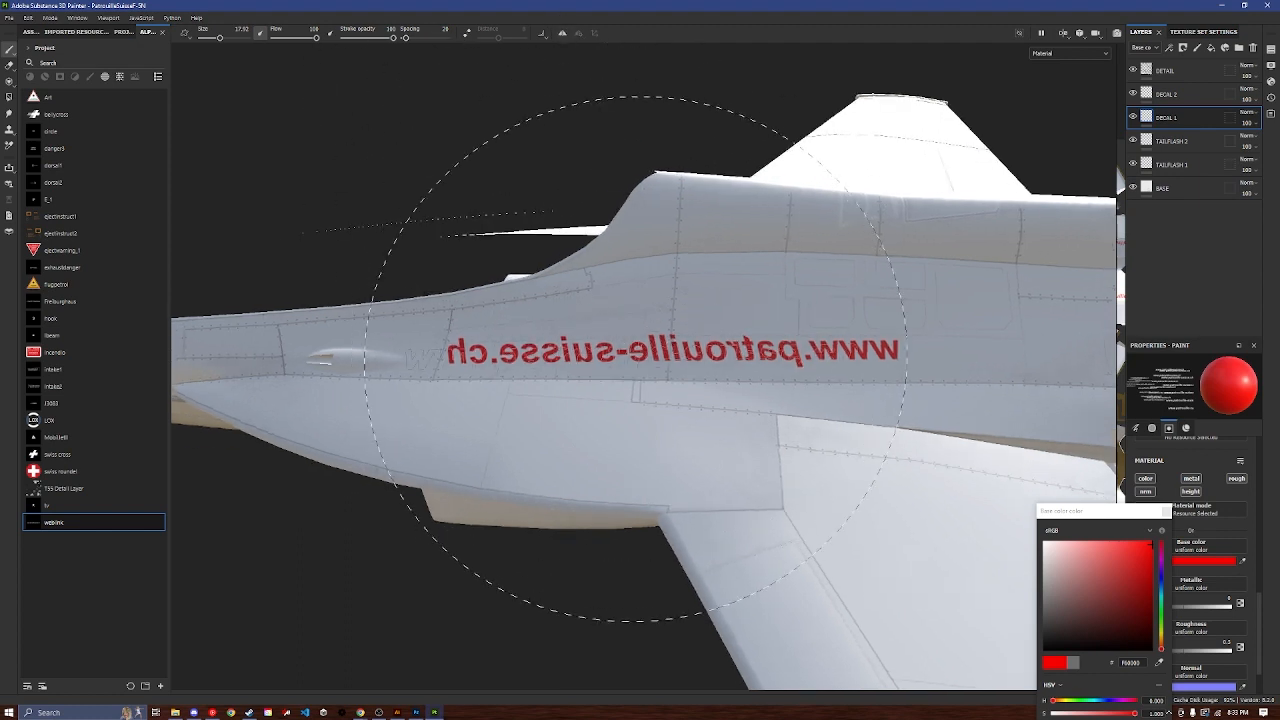
left_click(668, 345)
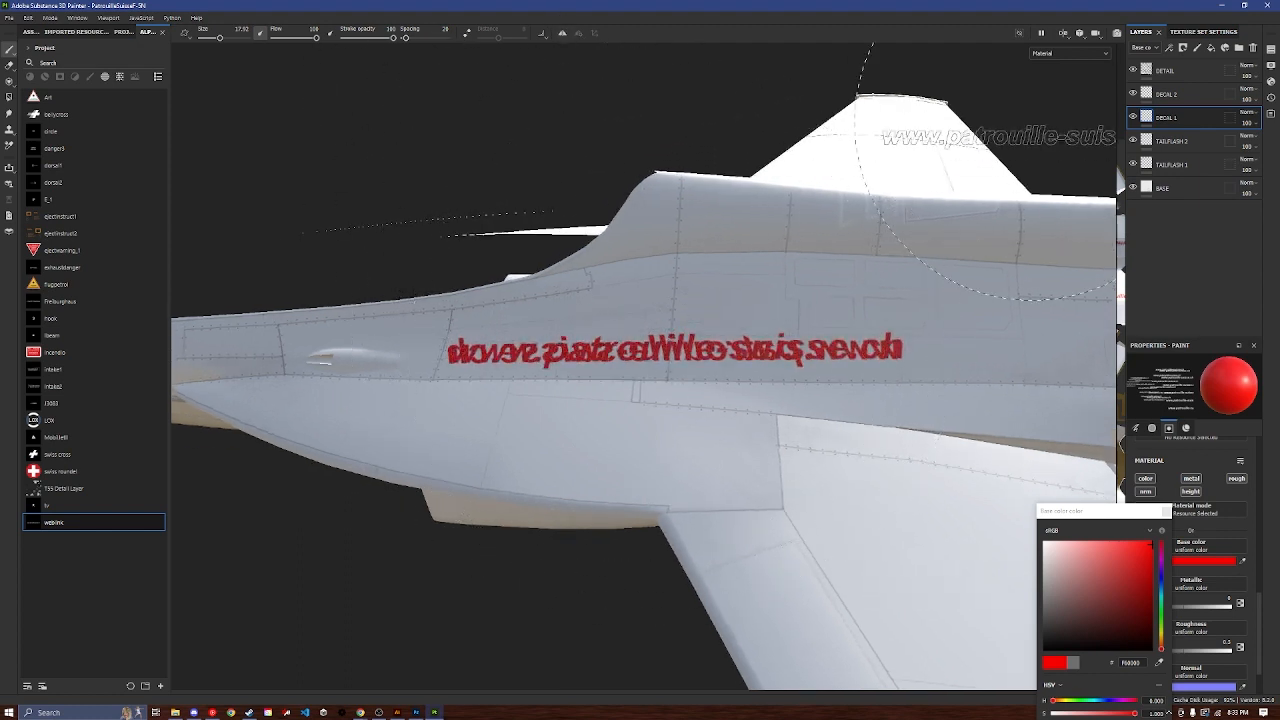
Step: Erase the mirrored web address from the fuselage side on the DECAL 2 layer
left_click(1147, 92)
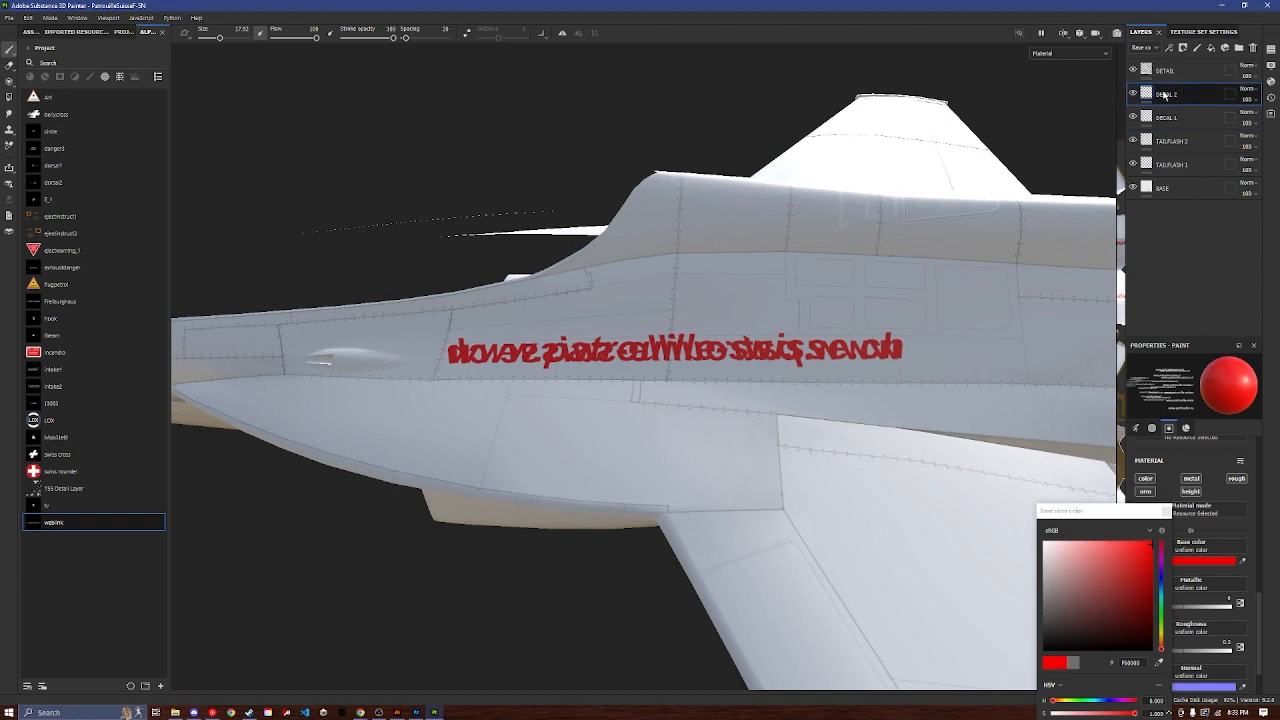
left_click(8, 65)
mouse_move(420, 290)
left_mouse_down()
mouse_move(600, 350)
mouse_move(917, 337)
left_mouse_up()
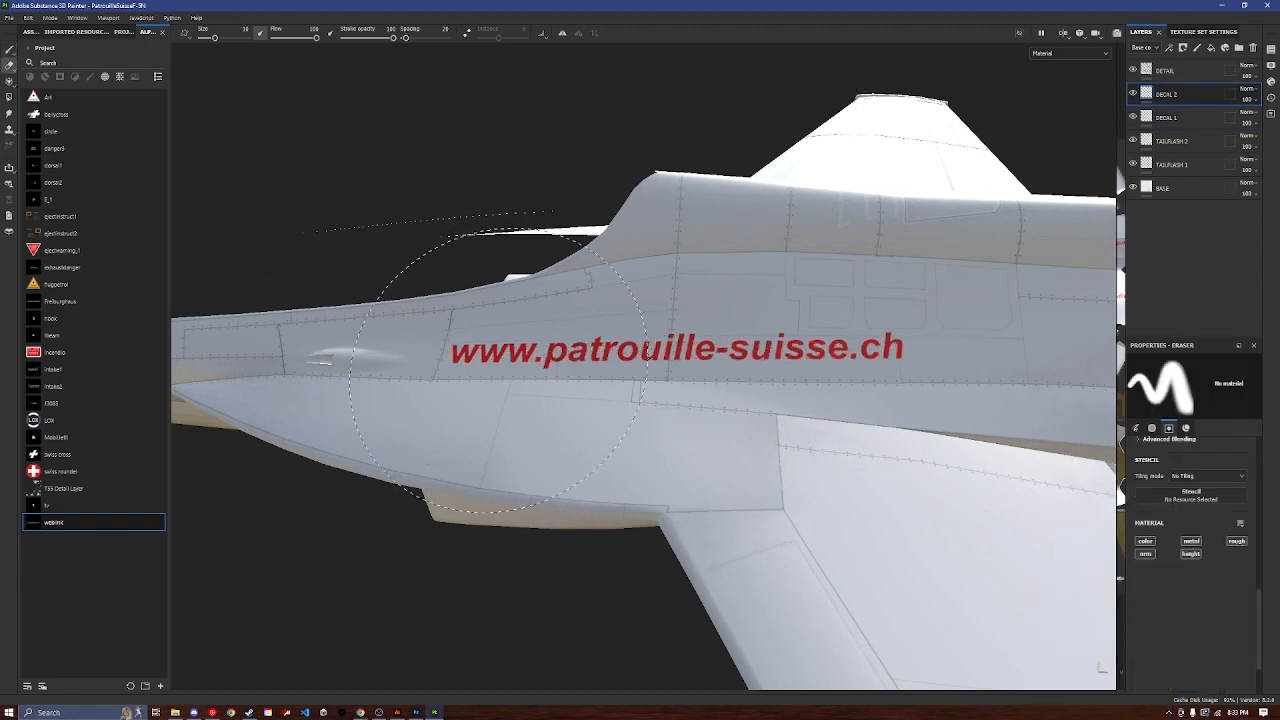
scroll(564, 415, "down", 5)
mouse_move(705, 345)
left_mouse_down("alt")
mouse_move(736, 402)
mouse_move(720, 587)
mouse_move(88, 349)
mouse_move(789, 357)
mouse_move(223, 163)
left_mouse_up("alt")
Step: Activate the Projection tool on DECAL 2 and assign the swiss roundel texture as its base color
left_click(8, 50)
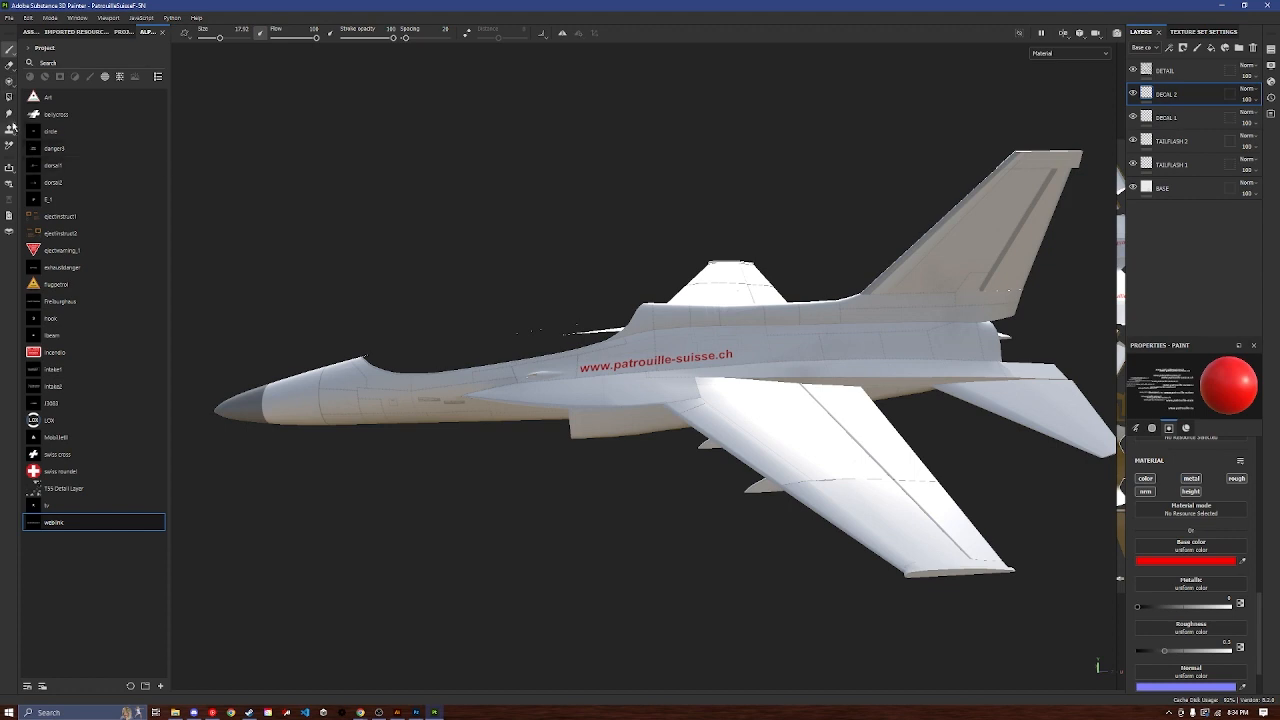
left_click(9, 95)
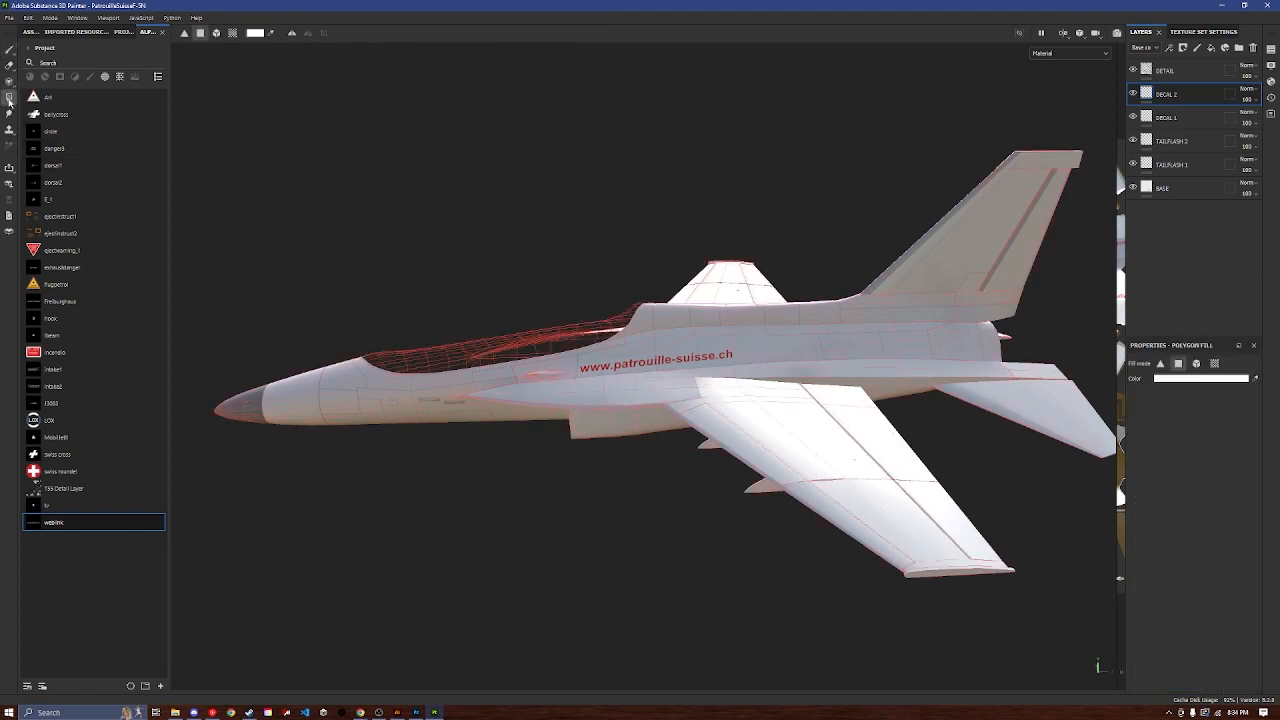
left_click(10, 82)
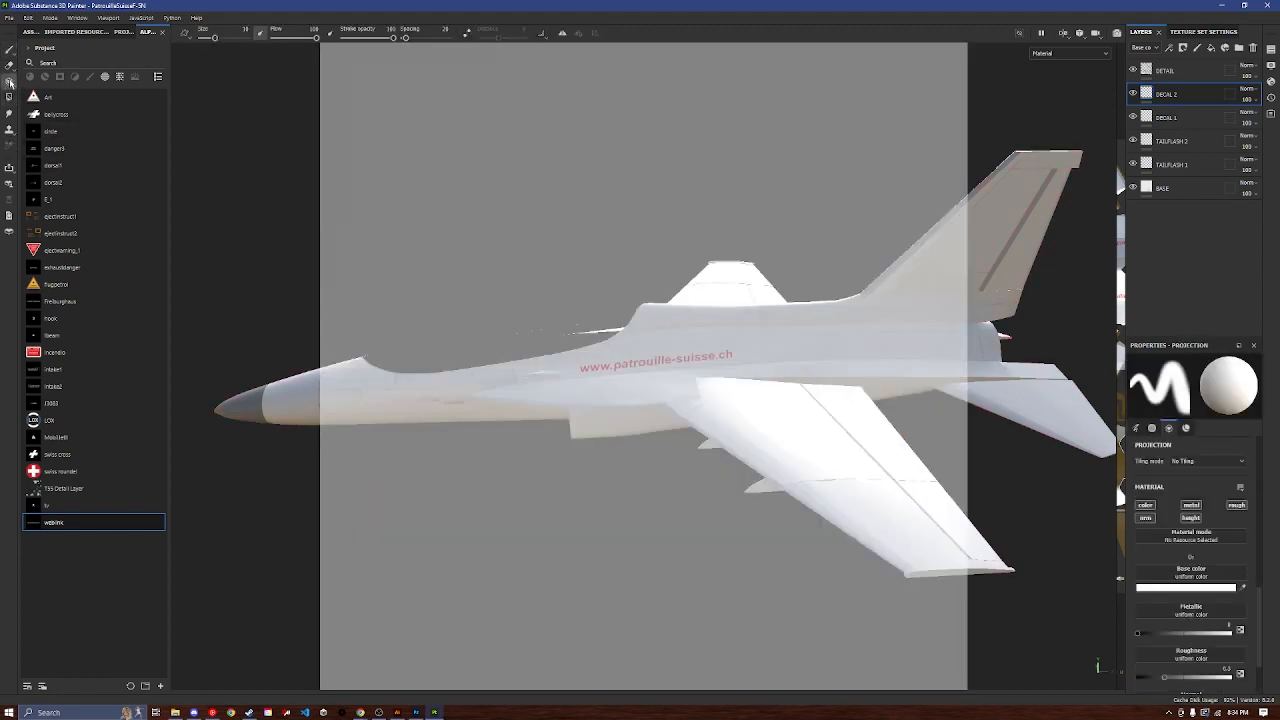
scroll(1225, 557, "down", 1)
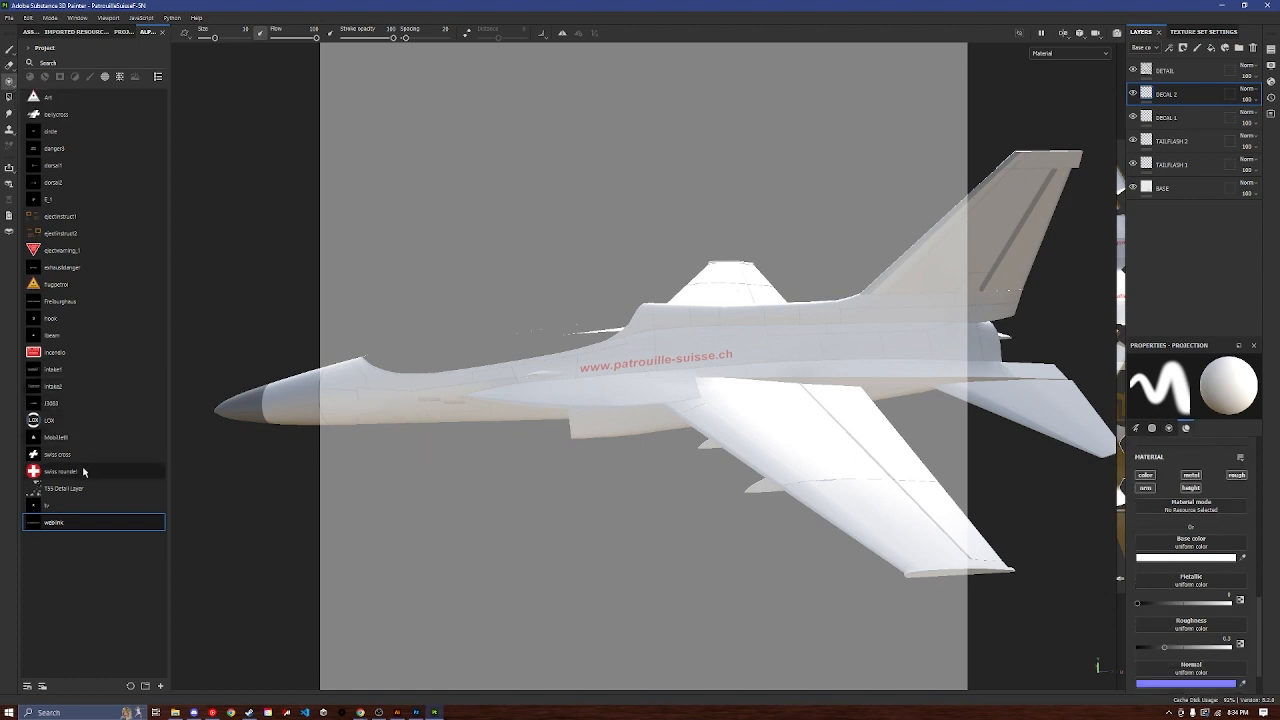
left_click_drag(86, 471, 1187, 545)
scroll(810, 450, "down", 2)
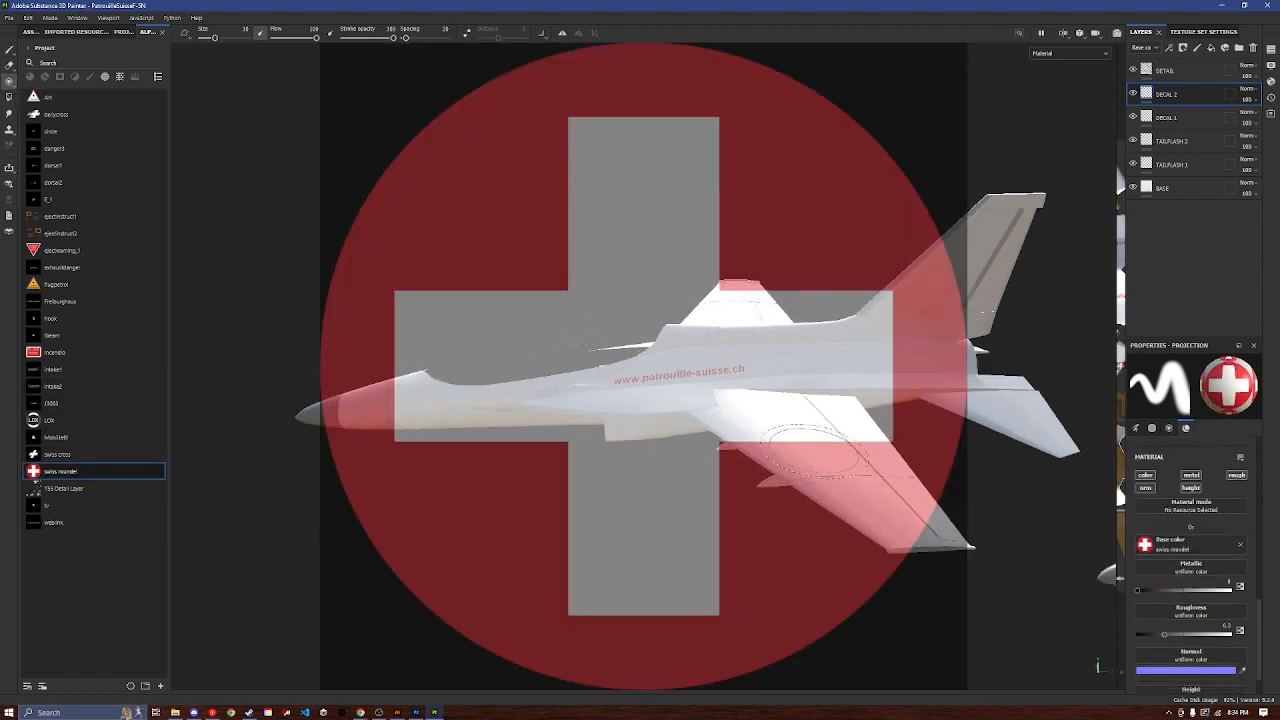
Step: Narrow the 3D viewport so the roundel stencil shrinks to fit the upper surface of the outer wing
middle_click_drag(838, 461, 580, 363, "alt")
left_click_drag(580, 363, 110, 500, "alt")
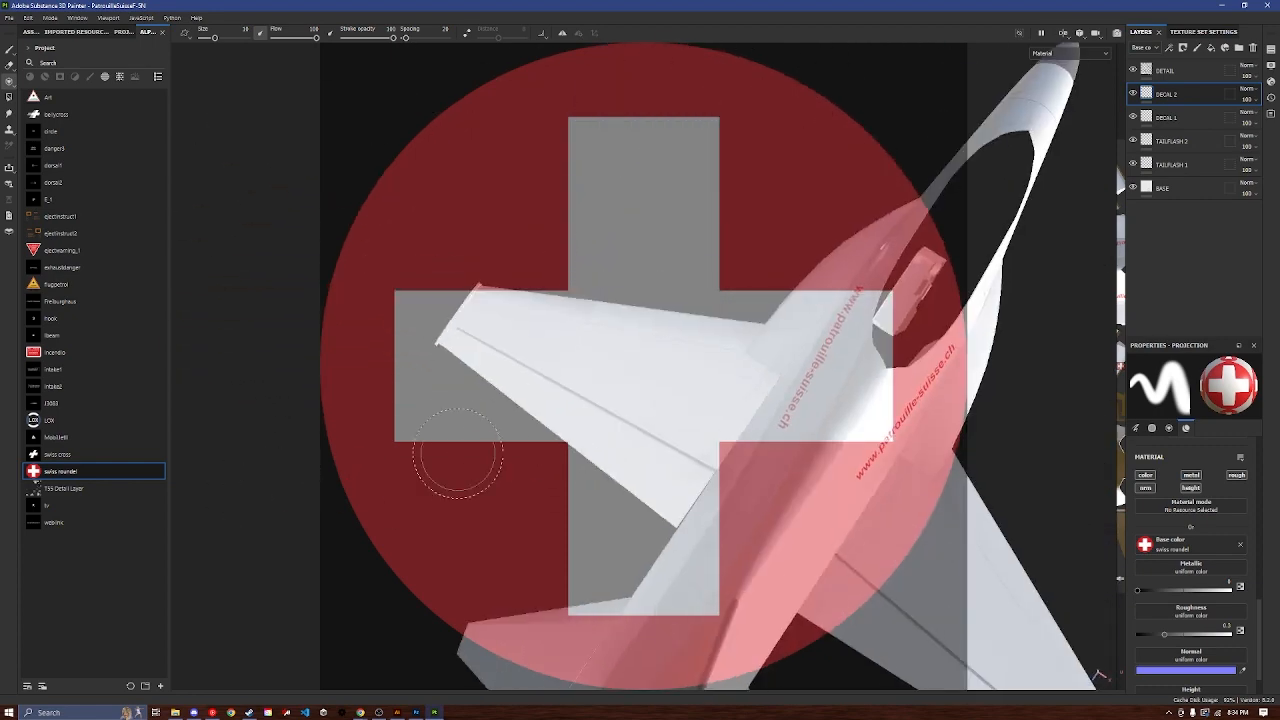
middle_click_drag(457, 457, 566, 386, "alt")
scroll(780, 345, "up", 4)
left_click_drag(566, 386, 692, 391, "alt")
scroll(578, 368, "up", 3)
middle_click_drag(526, 298, 652, 338, "alt")
left_click_drag(652, 338, 688, 338, "alt")
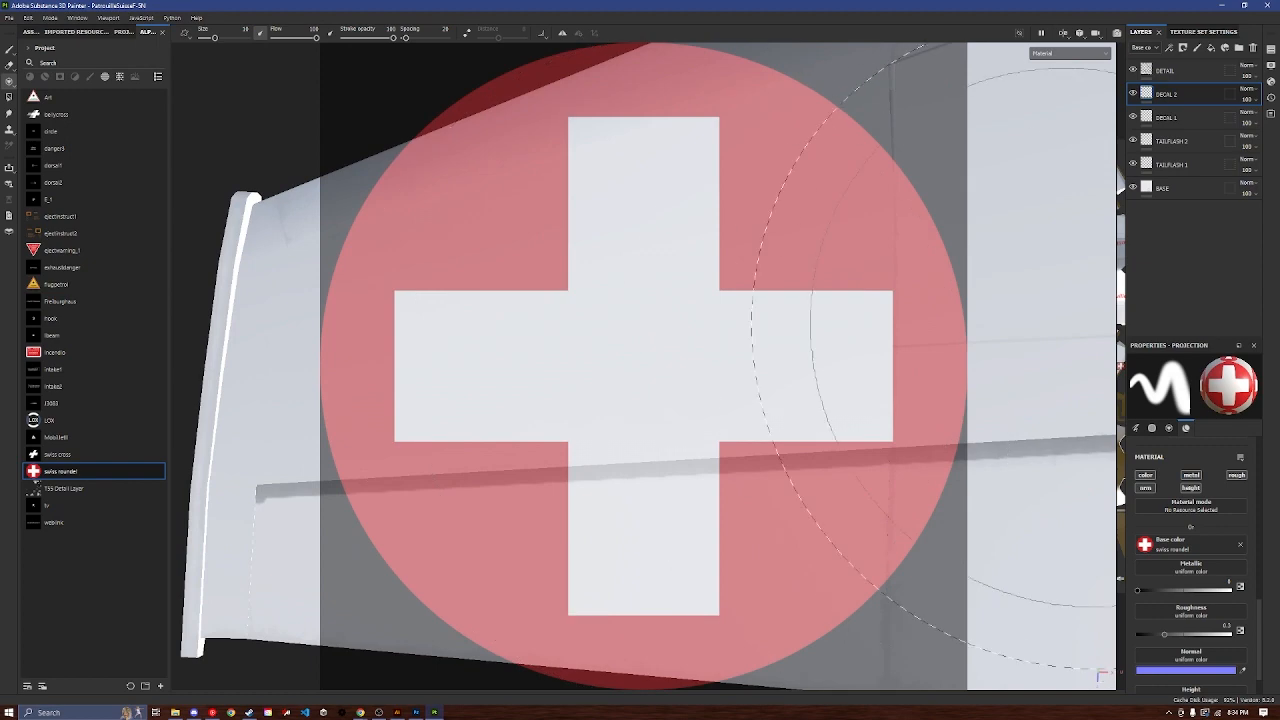
scroll(727, 332, "up", 6)
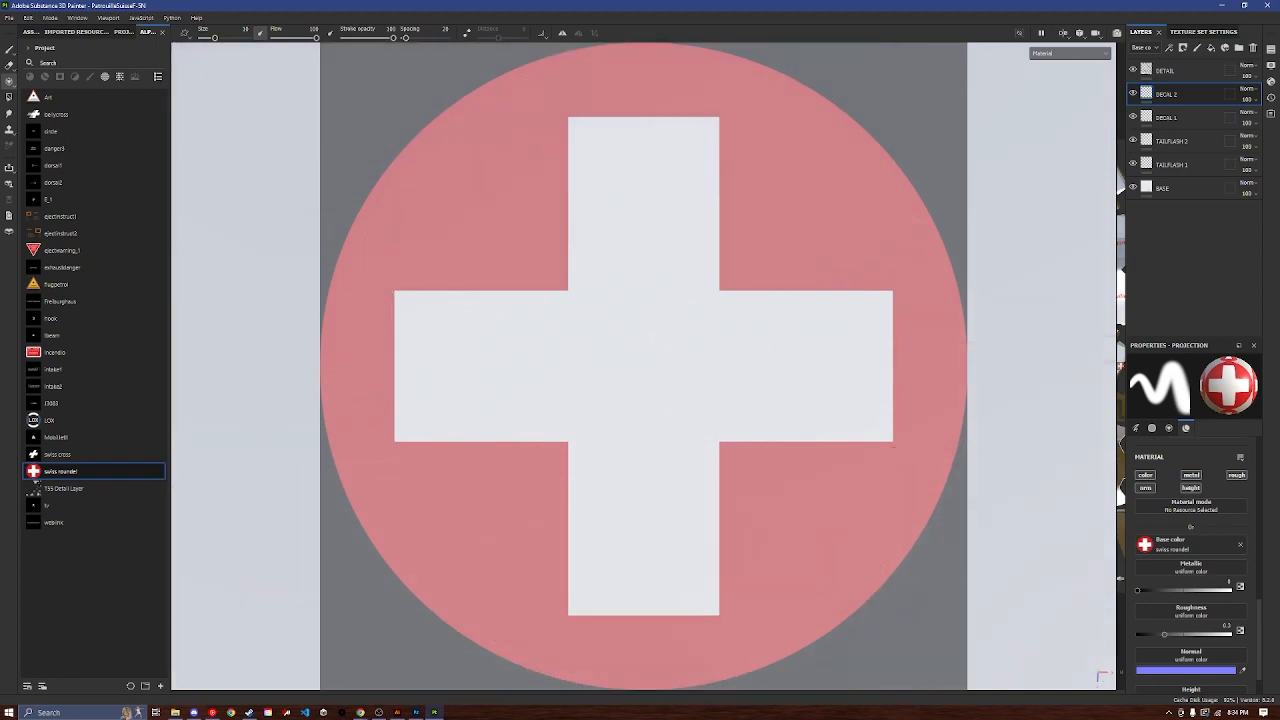
scroll(727, 332, "down", 1)
scroll(696, 347, "down", 6)
scroll(696, 347, "up", 3)
scroll(696, 347, "down", 2)
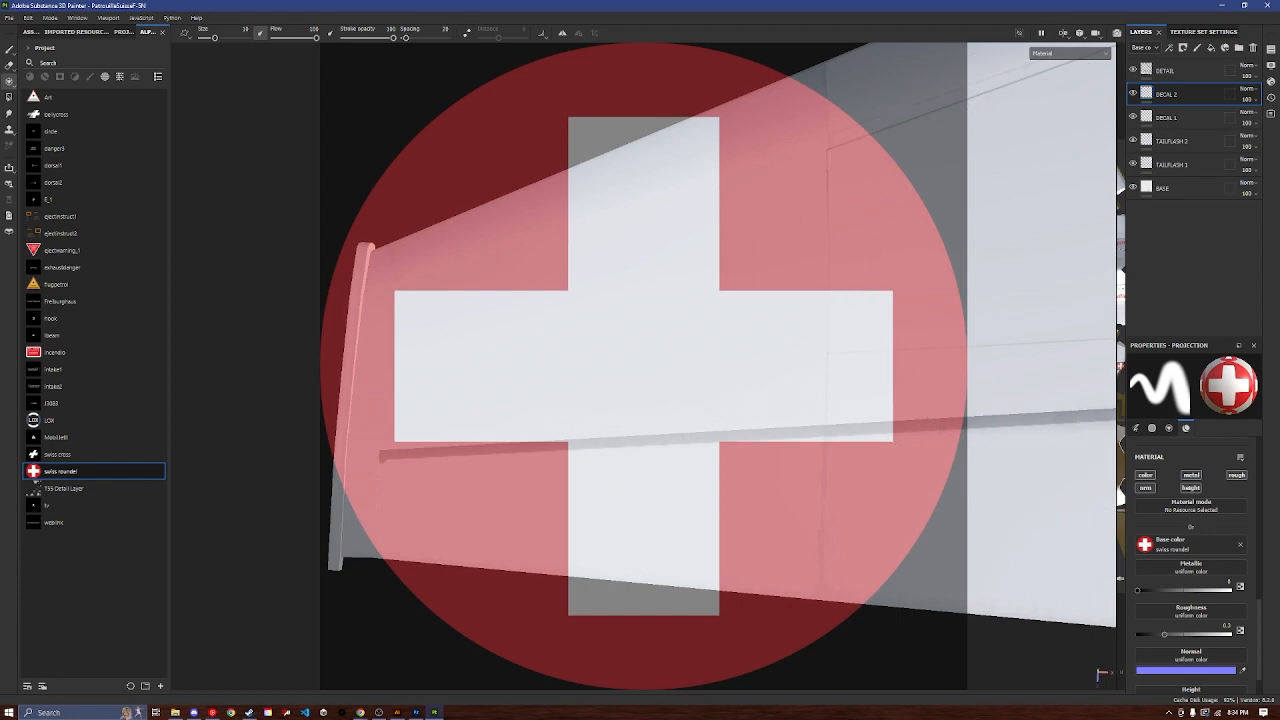
left_click_drag(1119, 270, 376, 269)
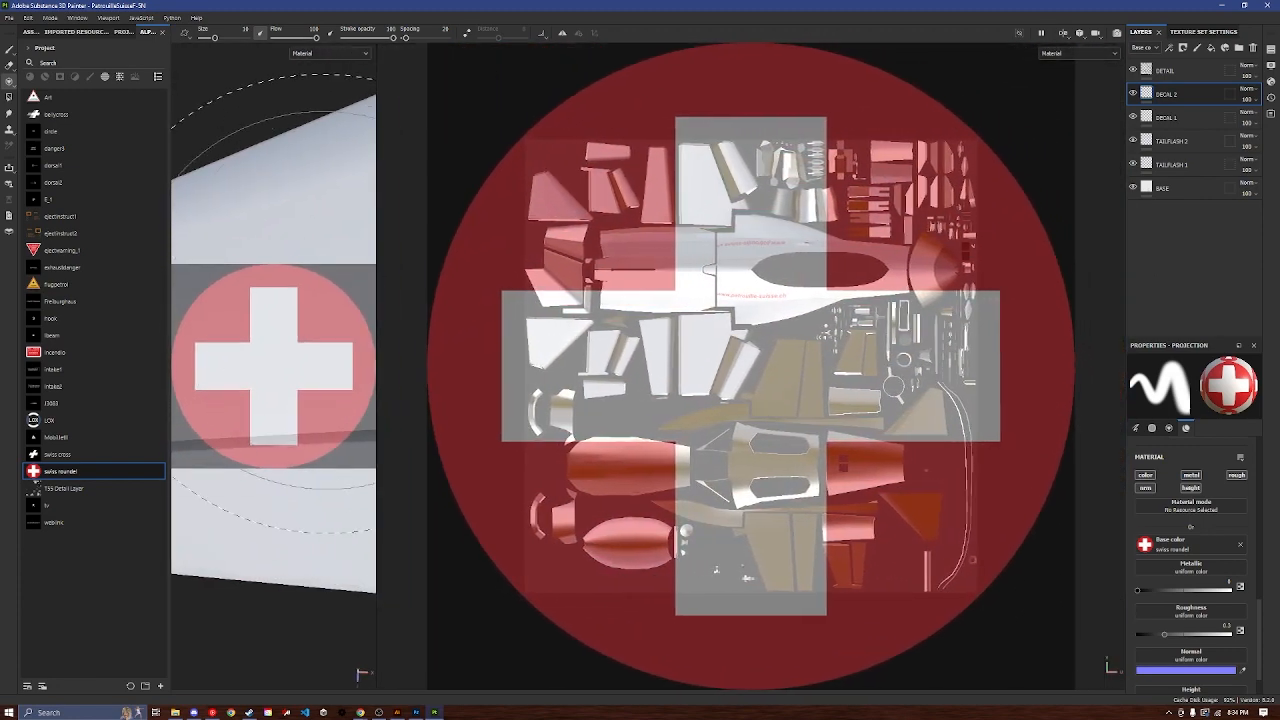
left_click_drag(310, 345, 288, 336, "alt")
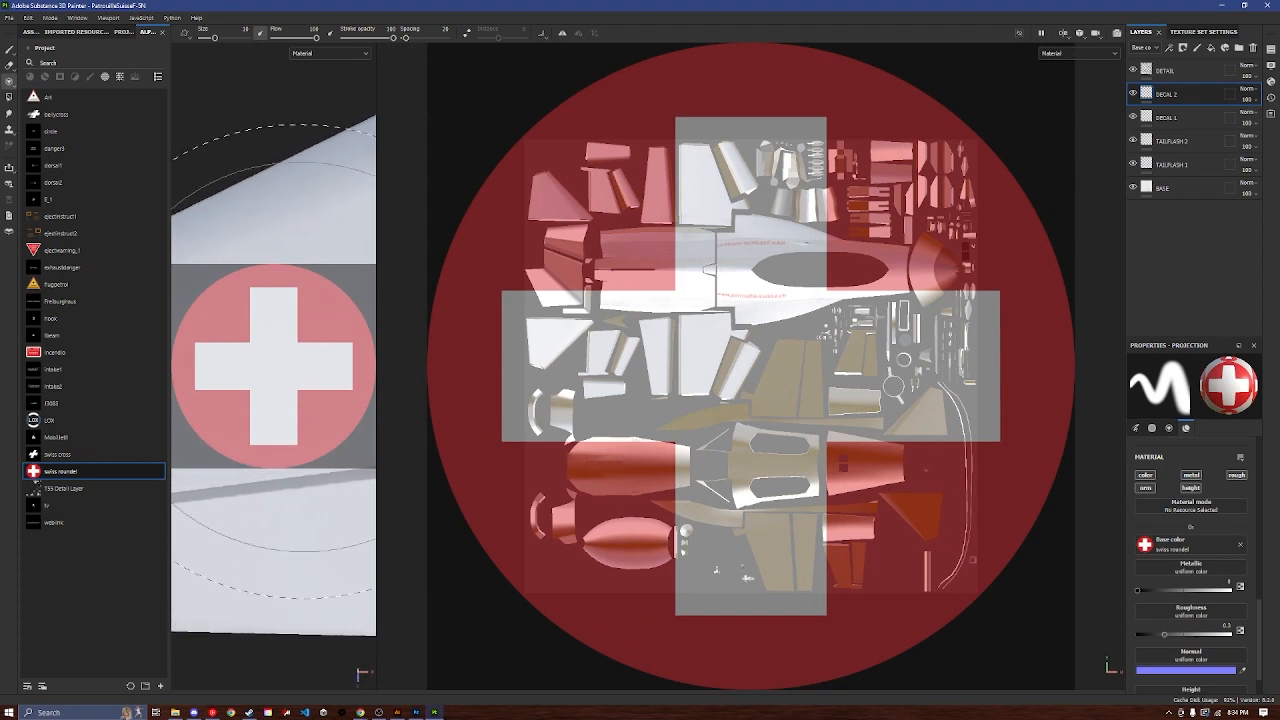
Step: Project the swiss roundel onto the outer wing on DECAL 2 with symmetry enabled
left_click(290, 335)
mouse_move(322, 221)
left_mouse_down()
mouse_move(311, 345)
mouse_move(313, 329)
left_mouse_up()
key("ctrl+z")
left_click(562, 33)
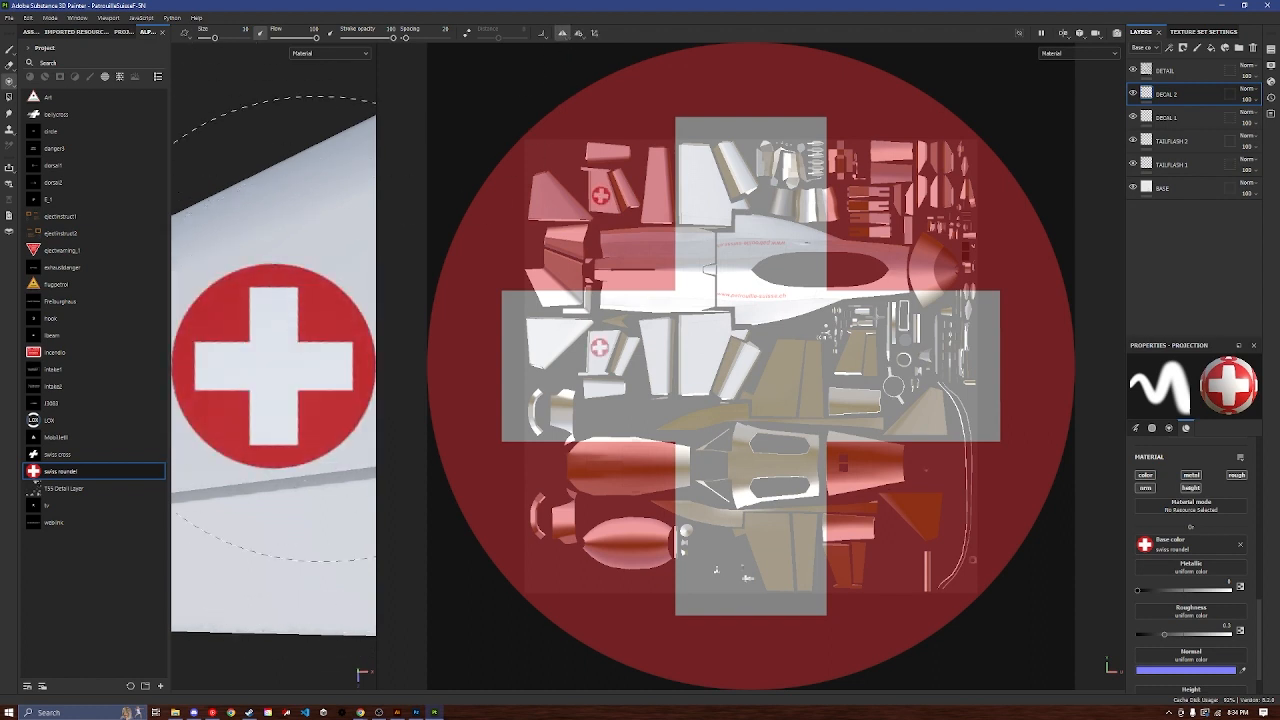
Step: Switch back to the Paint tool and widen the 3D viewport again beside the texture view
scroll(320, 232, "down", 10)
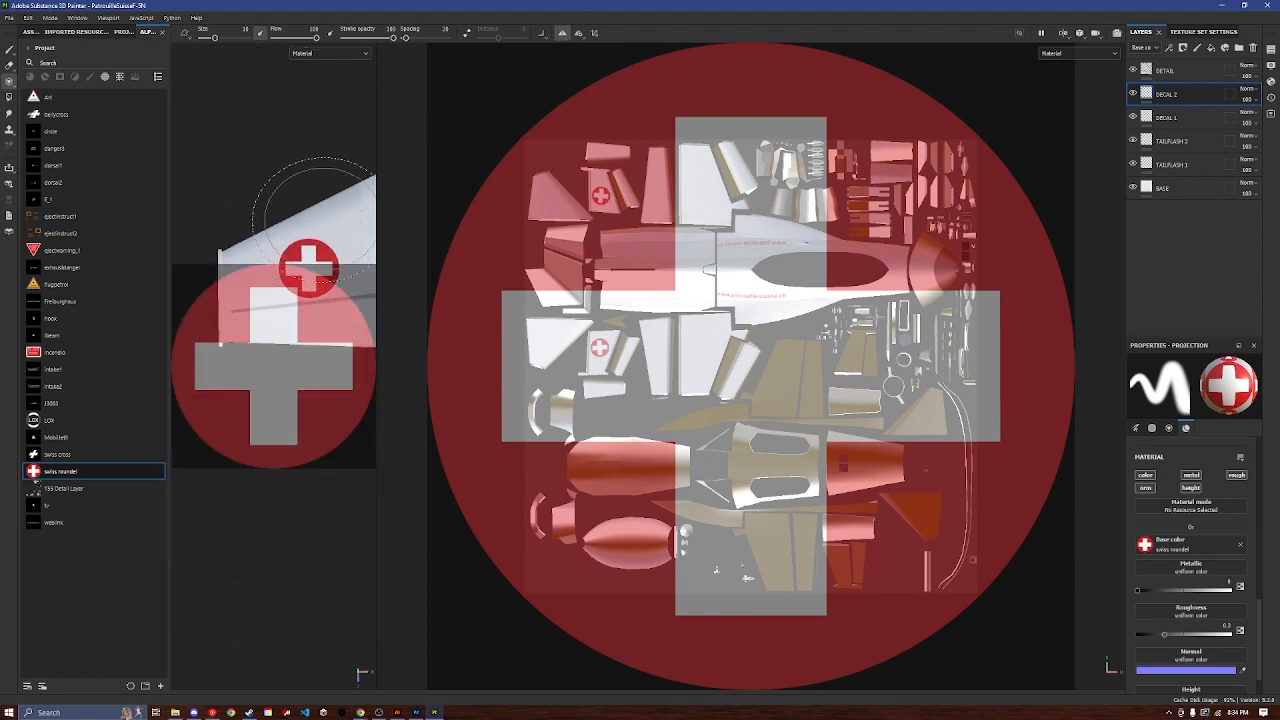
mouse_move(341, 236)
middle_mouse_down("alt")
mouse_move(120, 223)
mouse_move(80, 180)
middle_mouse_up("alt")
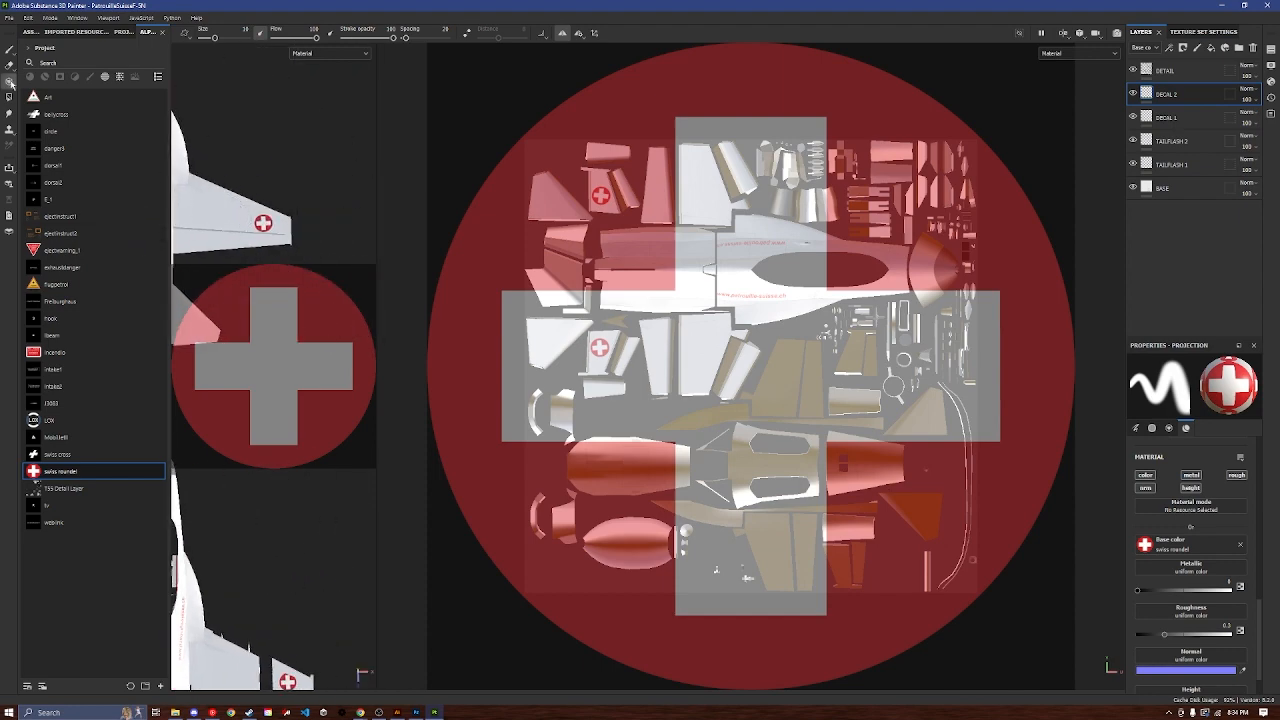
left_click(10, 50)
scroll(229, 234, "up", 4)
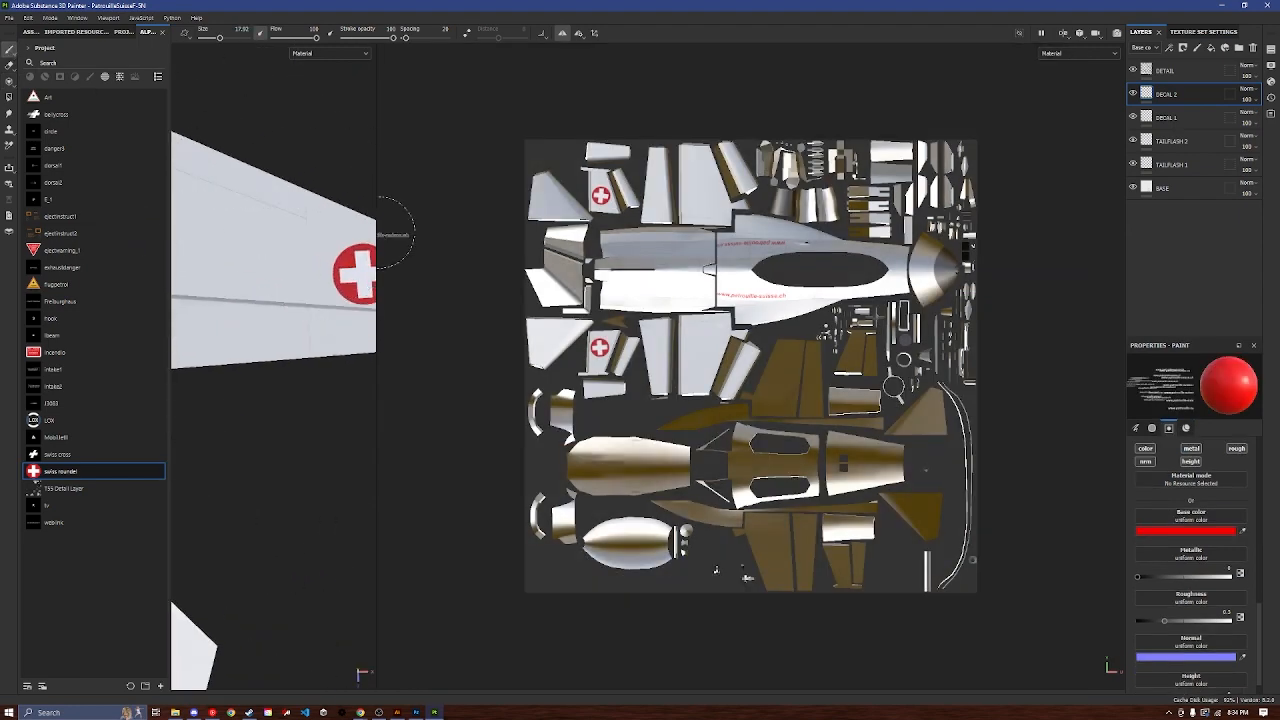
left_click_drag(376, 236, 1047, 262)
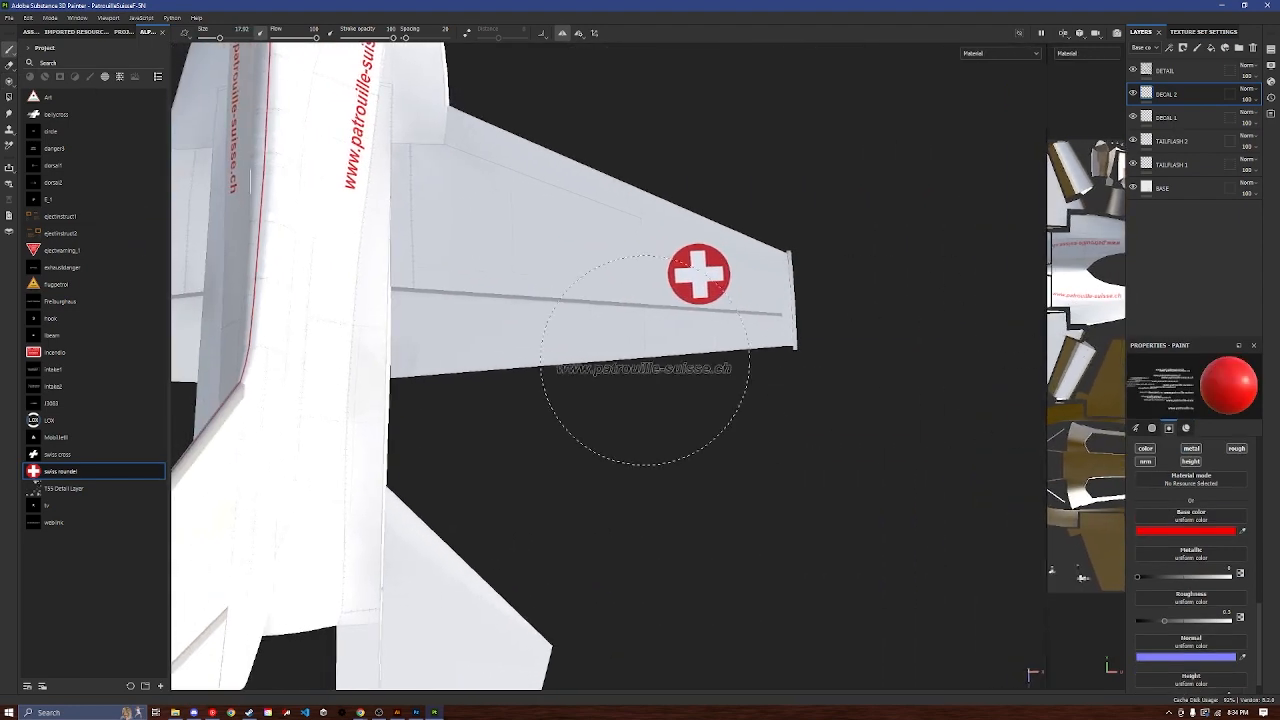
Step: Examine the wing roundels and the web address along the fuselage side up to the nose
scroll(643, 360, "down", 5)
mouse_move(640, 343)
left_mouse_down("alt")
mouse_move(478, 227)
mouse_move(490, 306)
mouse_move(466, 383)
left_mouse_up("alt")
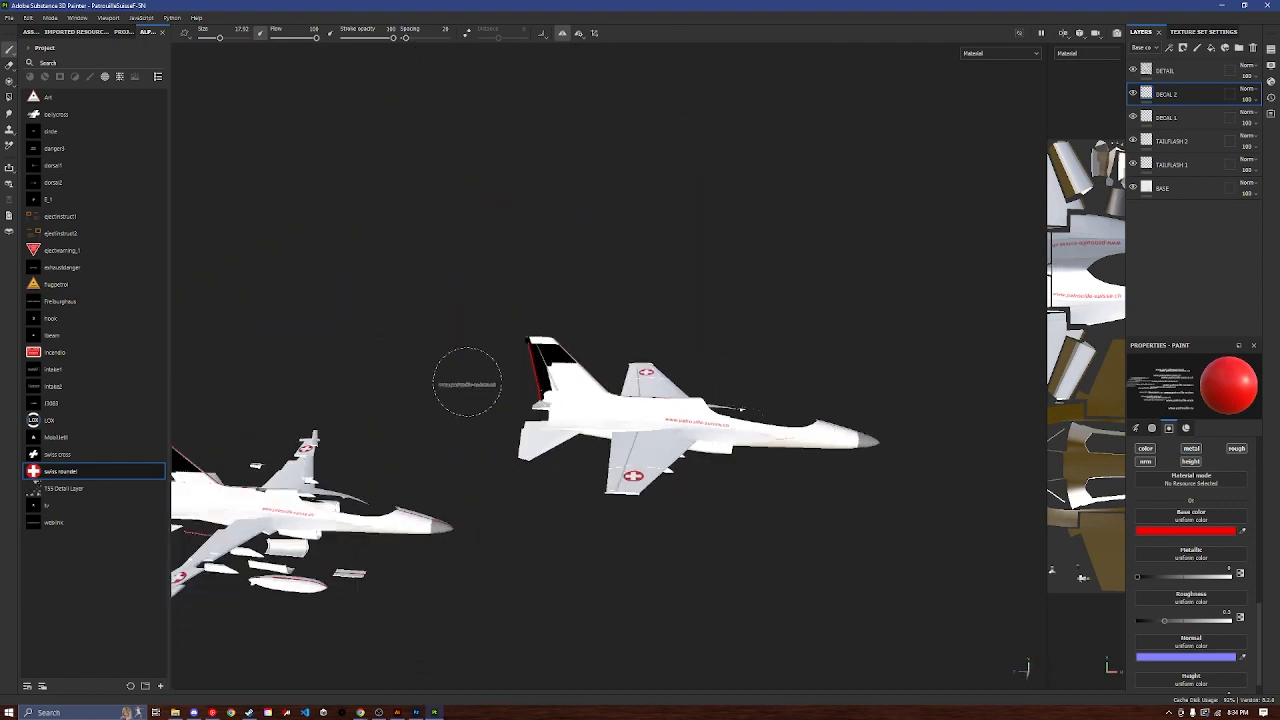
middle_click_drag(630, 413, 508, 326, "alt")
mouse_move(508, 326)
left_mouse_down("alt")
mouse_move(565, 327)
mouse_move(564, 386)
mouse_move(597, 387)
left_mouse_up("alt")
scroll(565, 327, "up", 8)
middle_click_drag(582, 385, 574, 405, "alt")
mouse_move(574, 405)
left_mouse_down("alt")
mouse_move(577, 446)
mouse_move(573, 328)
left_mouse_up("alt")
middle_click_drag(606, 406, 551, 403, "alt")
left_click_drag(551, 403, 556, 345, "alt")
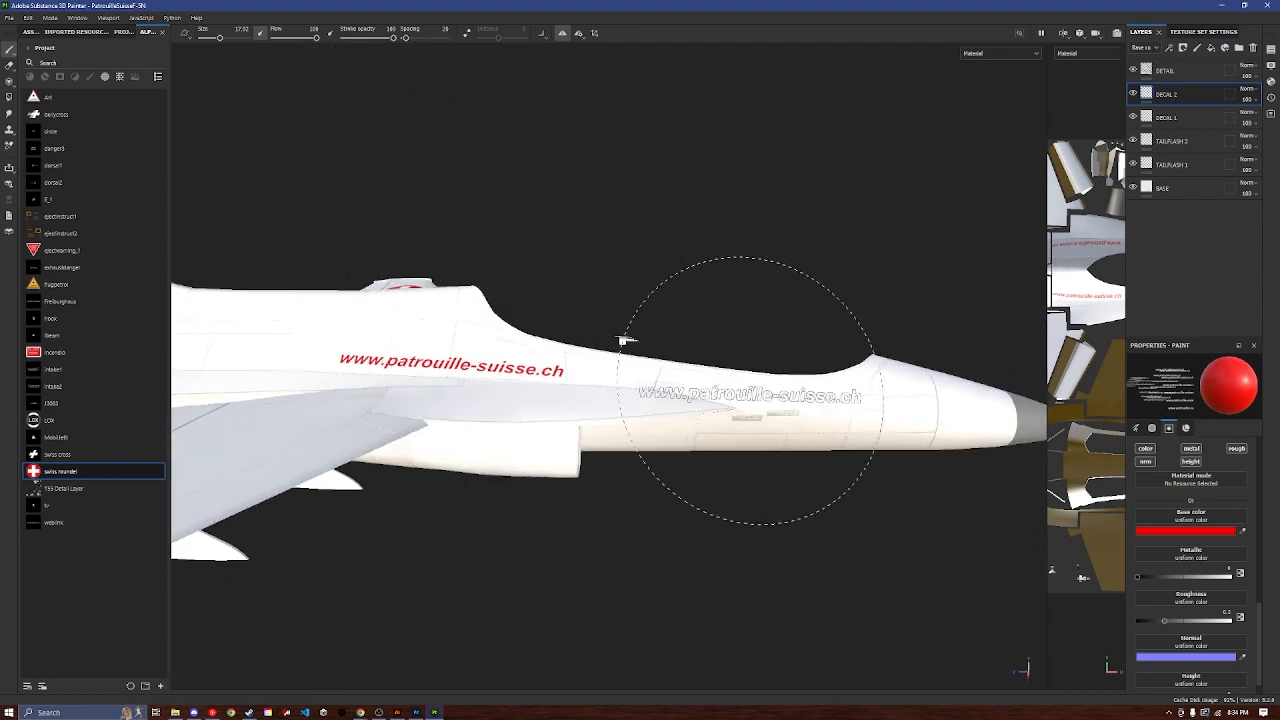
middle_click_drag(749, 391, 631, 380, "alt")
left_click_drag(631, 380, 558, 382, "alt")
middle_click_drag(748, 381, 665, 364, "alt")
left_click_drag(665, 364, 592, 340, "alt")
middle_click_drag(640, 347, 510, 342, "alt")
mouse_move(510, 342)
left_mouse_down("alt")
mouse_move(504, 321)
mouse_move(389, 314)
left_mouse_up("alt")
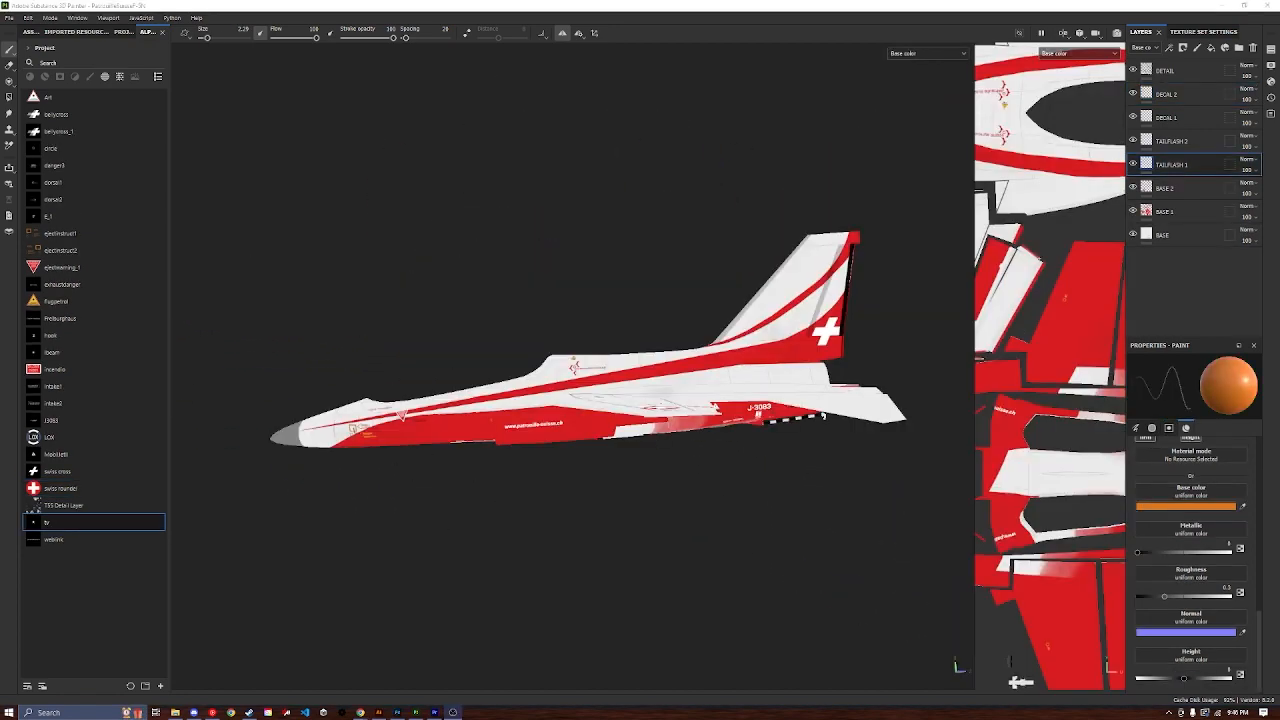
Step: Examine the red and white livery and its decals along the fuselage side and tail fin
middle_click_drag(668, 470, 630, 487, "alt")
left_click_drag(630, 390, 646, 480, "alt")
middle_click_drag(767, 383, 668, 393, "alt")
mouse_move(668, 393)
right_mouse_down("alt")
mouse_move(722, 361)
mouse_move(671, 376)
right_mouse_up("alt")
middle_click_drag(563, 423, 820, 364, "alt")
left_click_drag(820, 364, 815, 290, "alt")
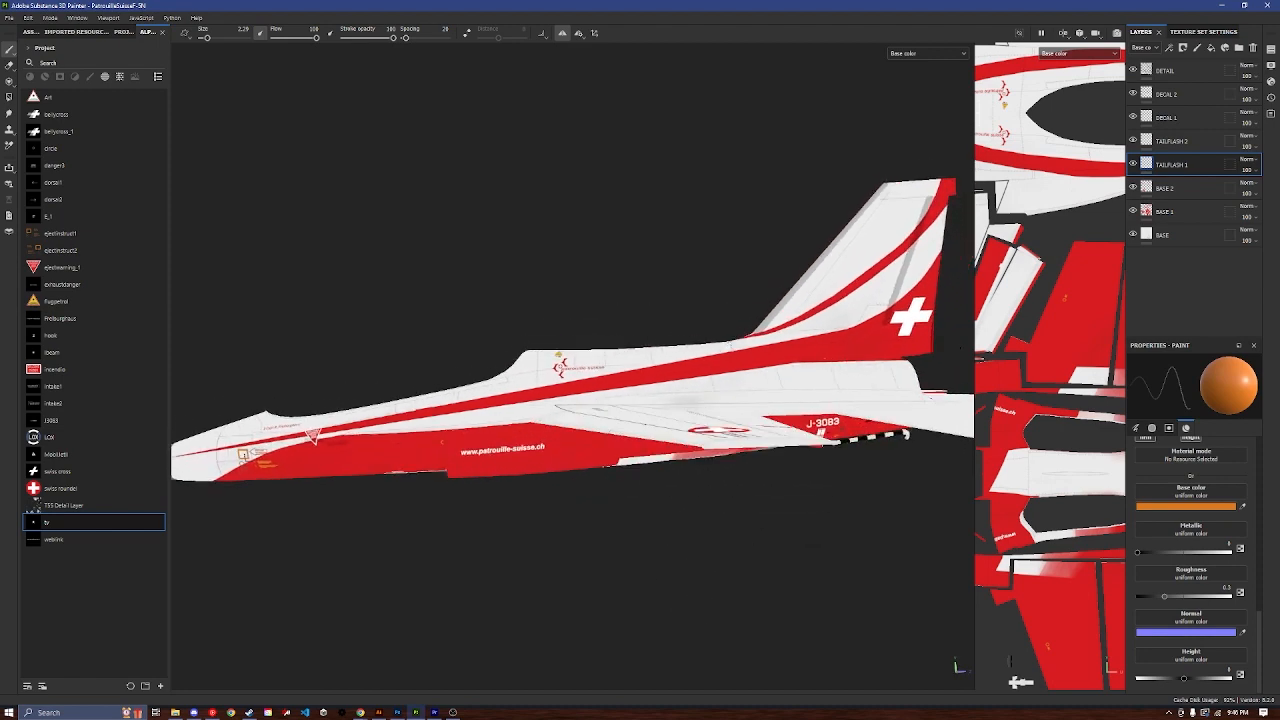
left_click_drag(599, 387, 589, 448, "alt")
scroll(448, 437, "up", 3)
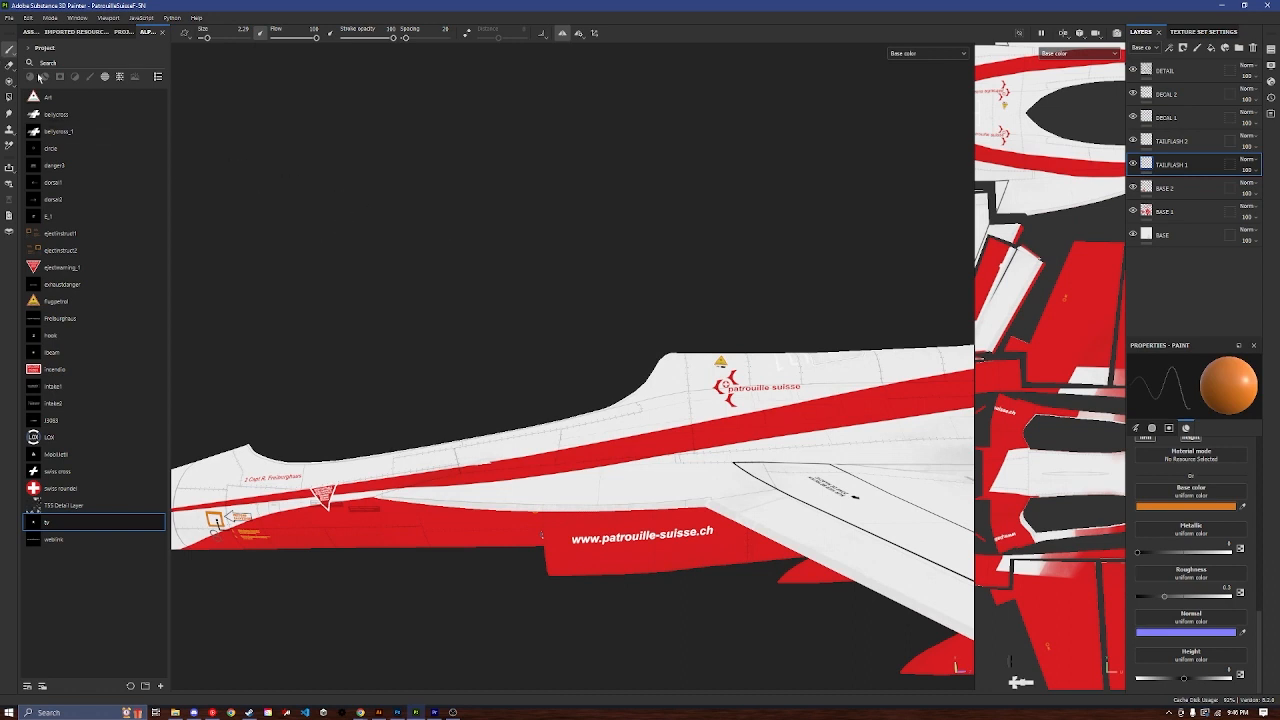
Step: Search all libraries for "soft", choose the Basic Soft brush and reduce its size to 0.1
left_click(28, 47)
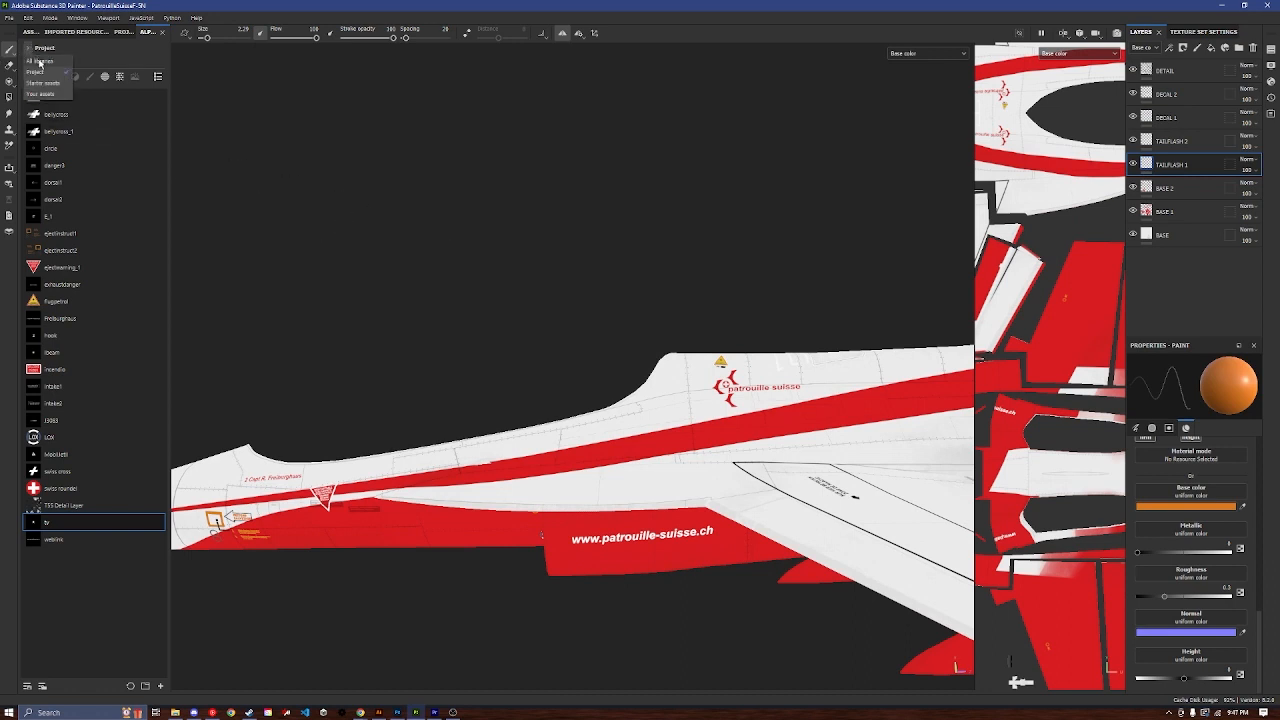
left_click(40, 61)
type("soft")
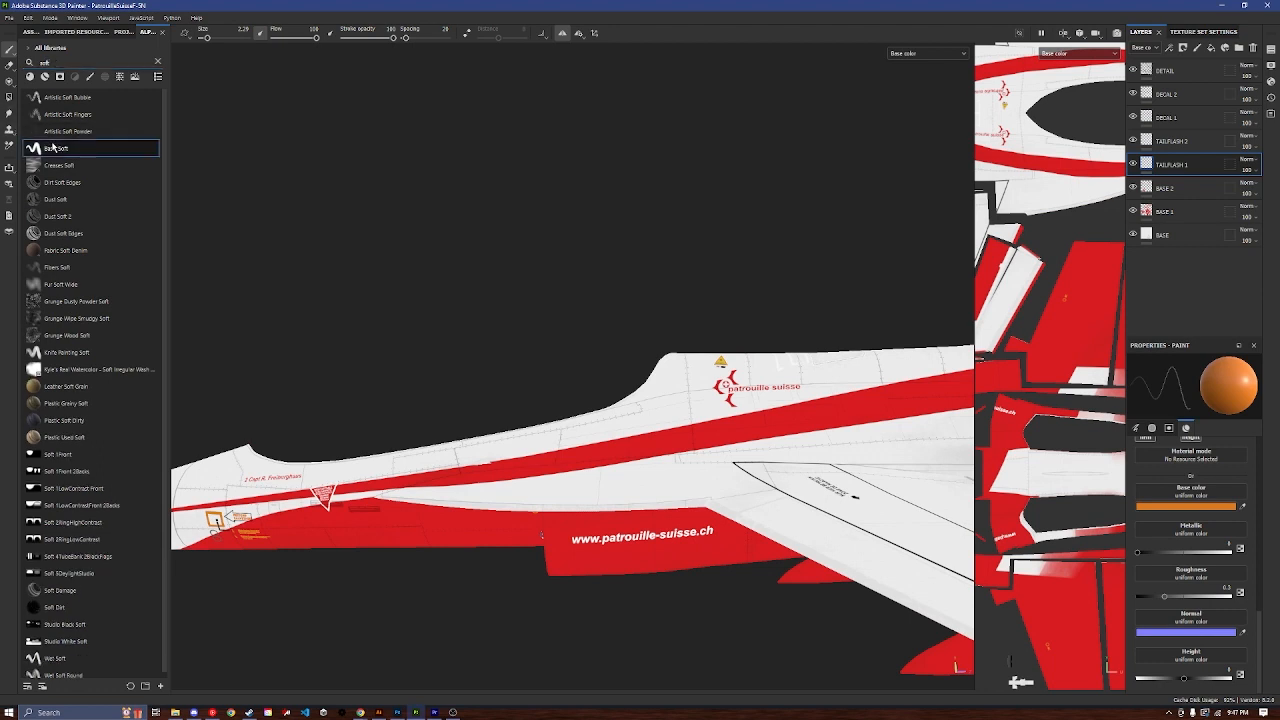
left_click(53, 147)
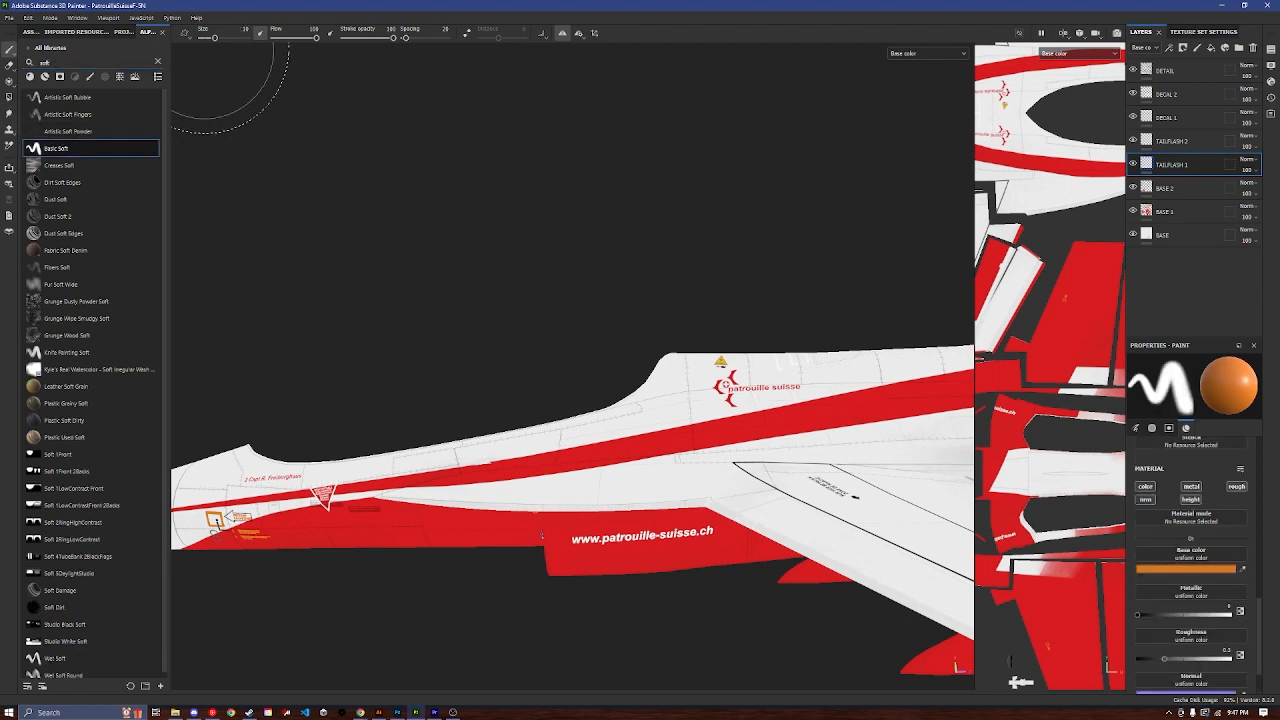
left_click_drag(214, 39, 207, 40)
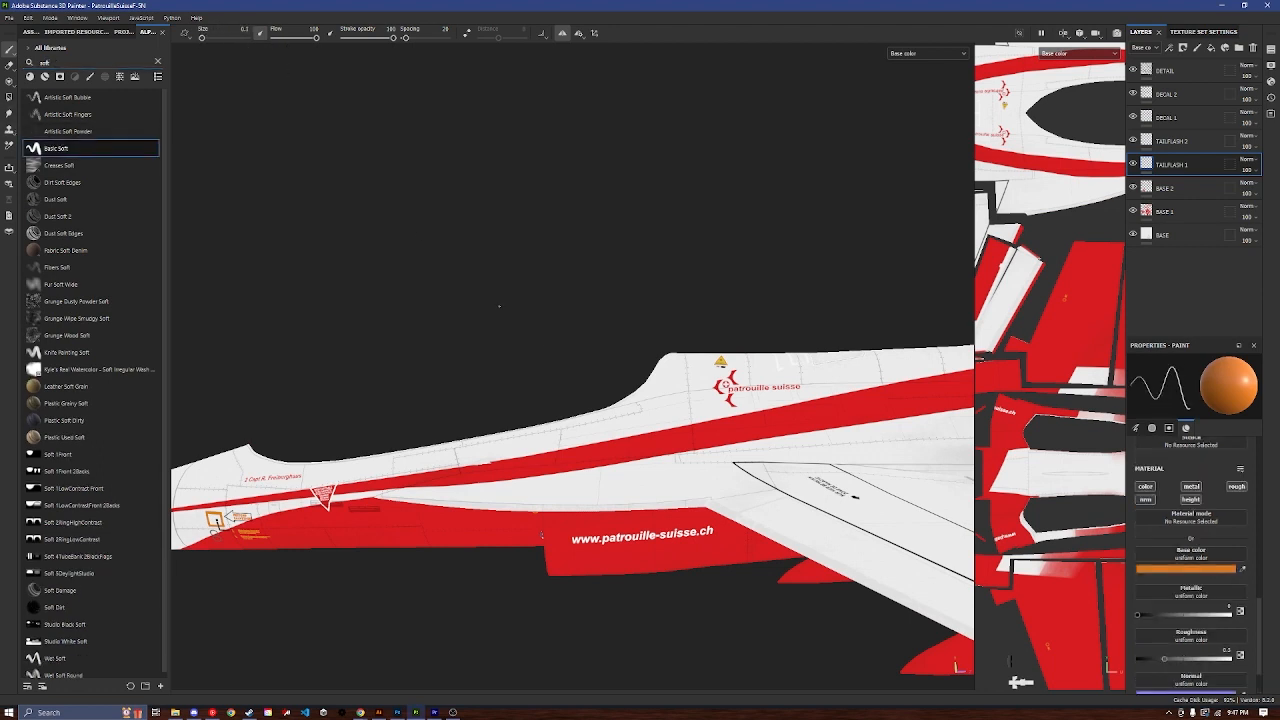
Step: Set the brush's base color to the livery red by sampling it from the aircraft
left_click(1215, 570)
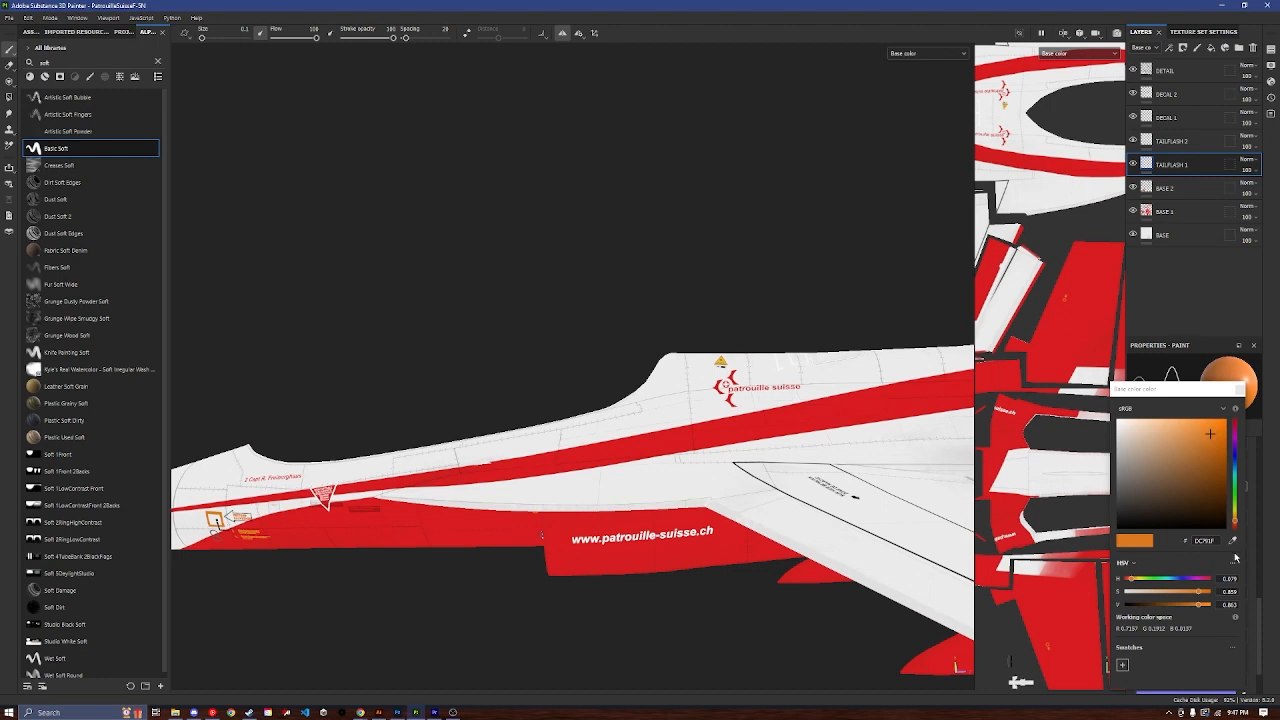
left_click(1232, 540)
left_click(766, 451)
Step: Paint a small red rectangle outline with straight strokes on the fuselage behind the cockpit, ahead of the yellow warning triangle
scroll(575, 430, "up", 3)
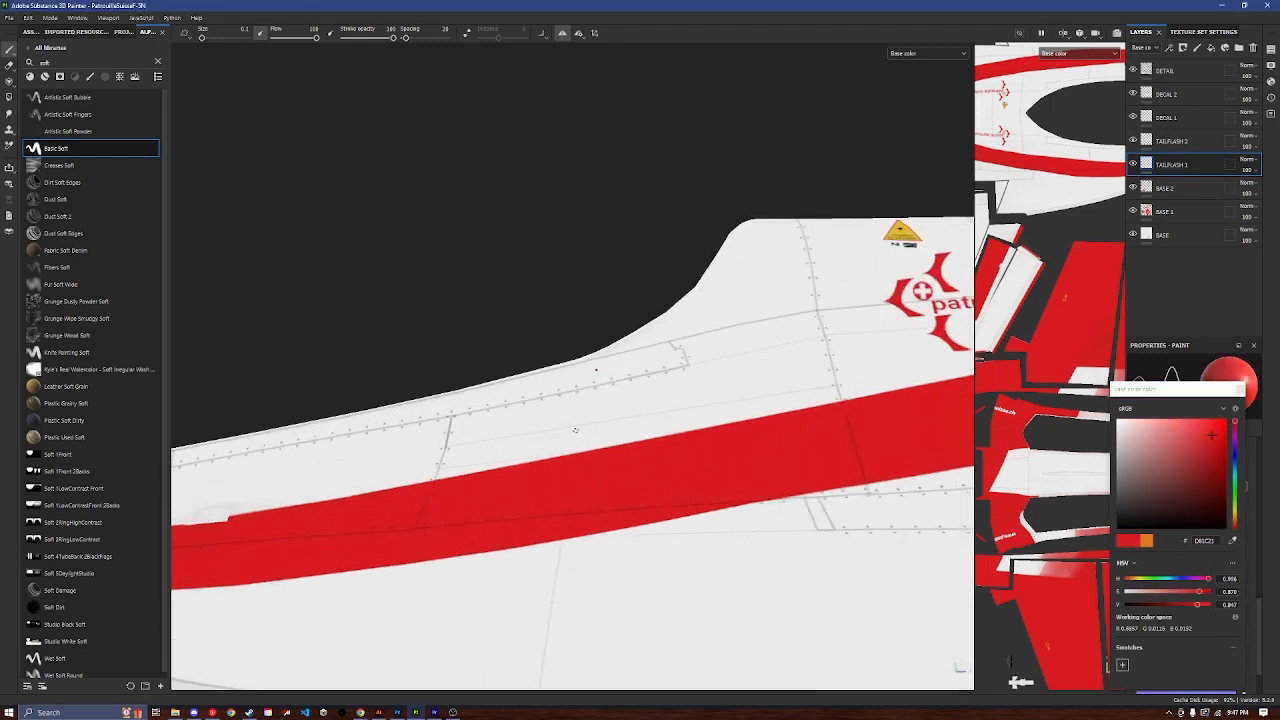
scroll(582, 420, "down", 2)
middle_click_drag(600, 389, 523, 397, "alt")
scroll(606, 388, "up", 5)
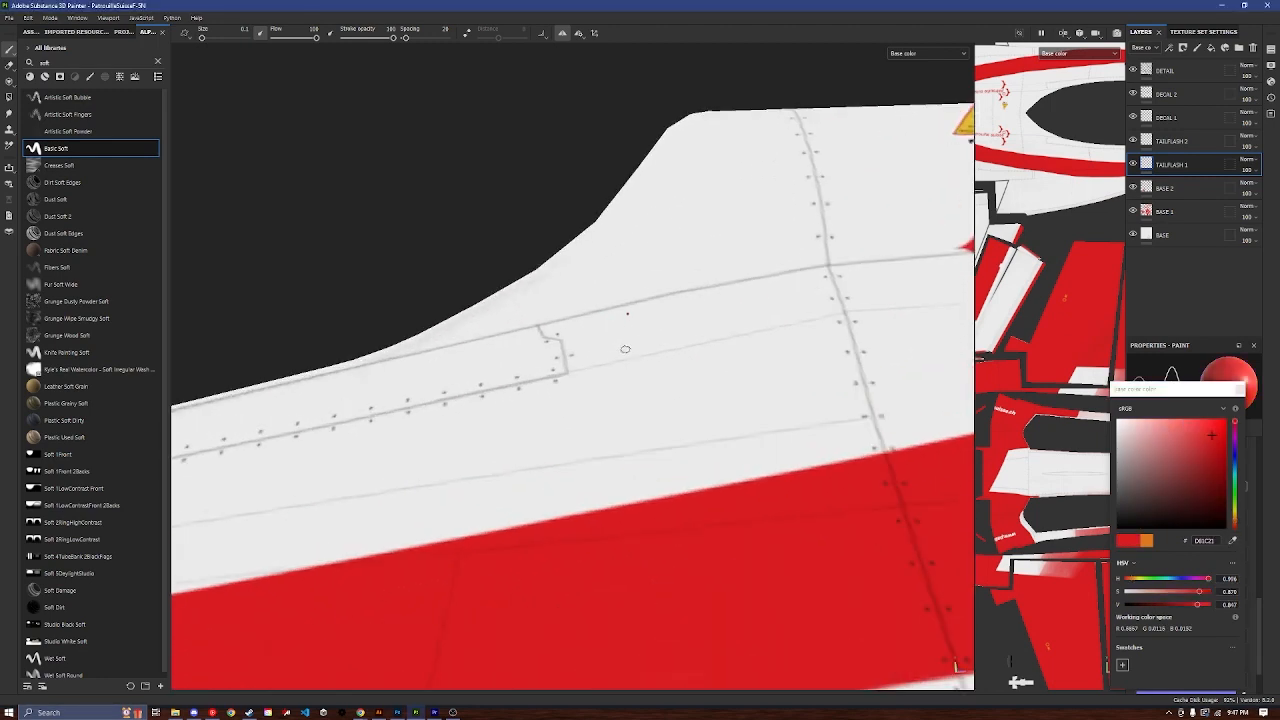
middle_click_drag(625, 349, 534, 400, "alt")
scroll(606, 236, "up", 3)
middle_click_drag(606, 234, 561, 299, "alt")
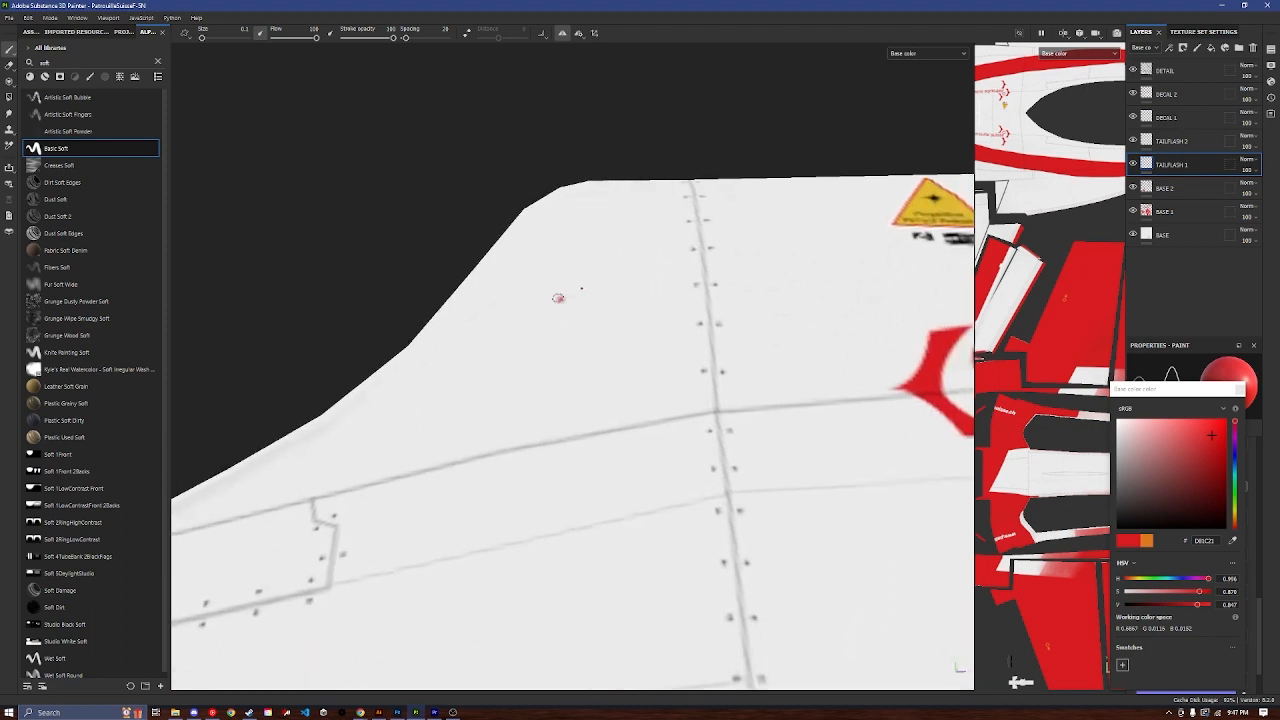
key("shift")
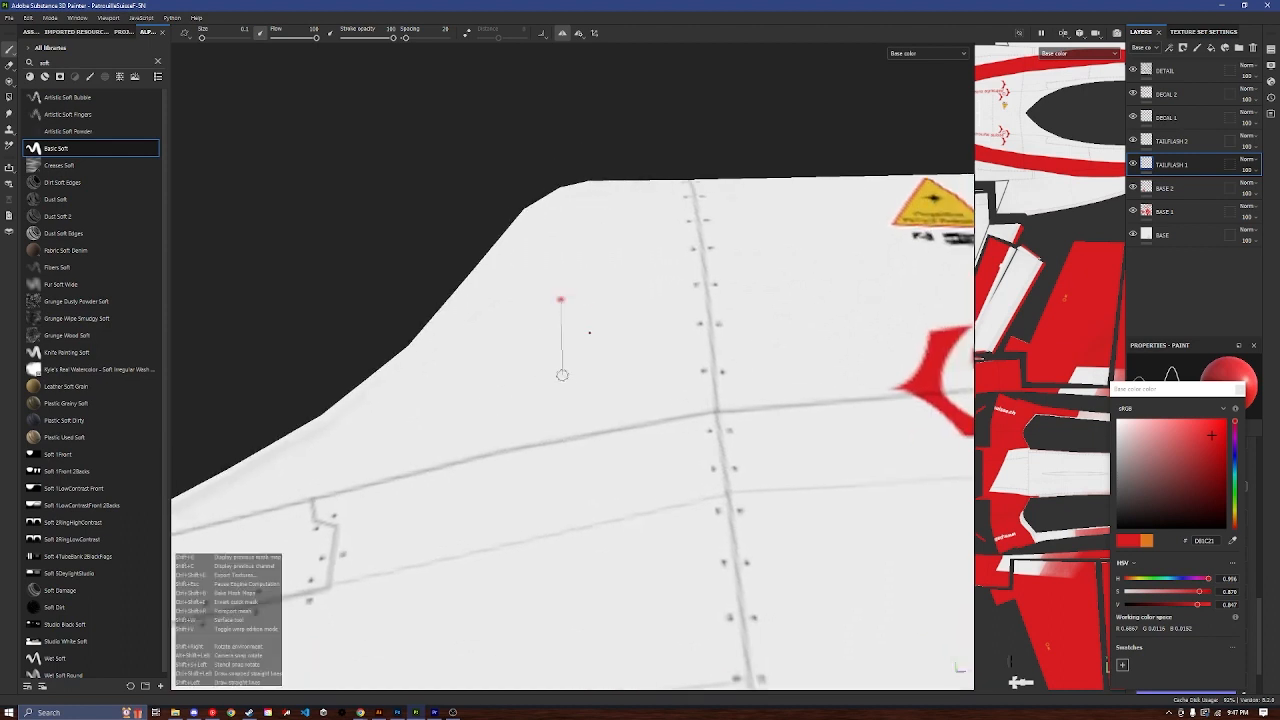
left_click(562, 376, "shift")
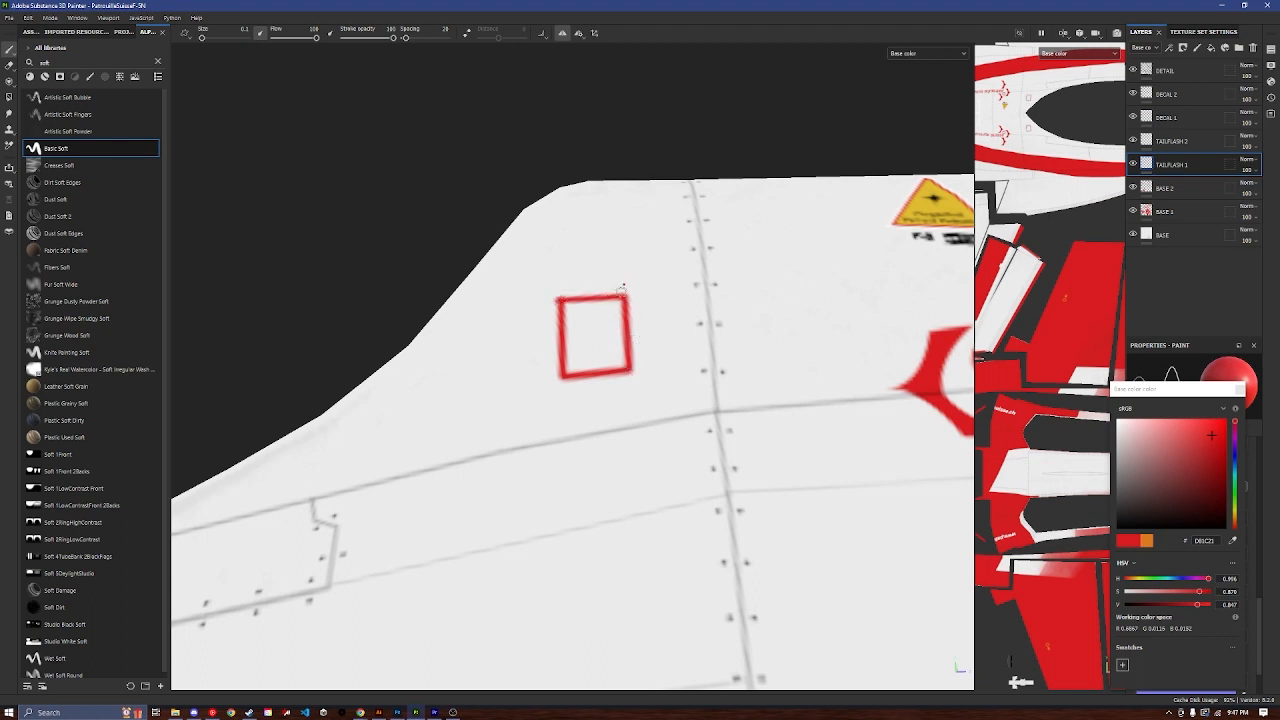
Step: Undo the rectangle's last edges, repaint its rear edge with a straight stroke, and then undo all the rectangle strokes
key("ctrl+z")
key("ctrl+z")
key("shift")
left_click(625, 295, "shift")
scroll(578, 335, "down", 3)
left_click_drag(585, 284, 596, 402, "alt")
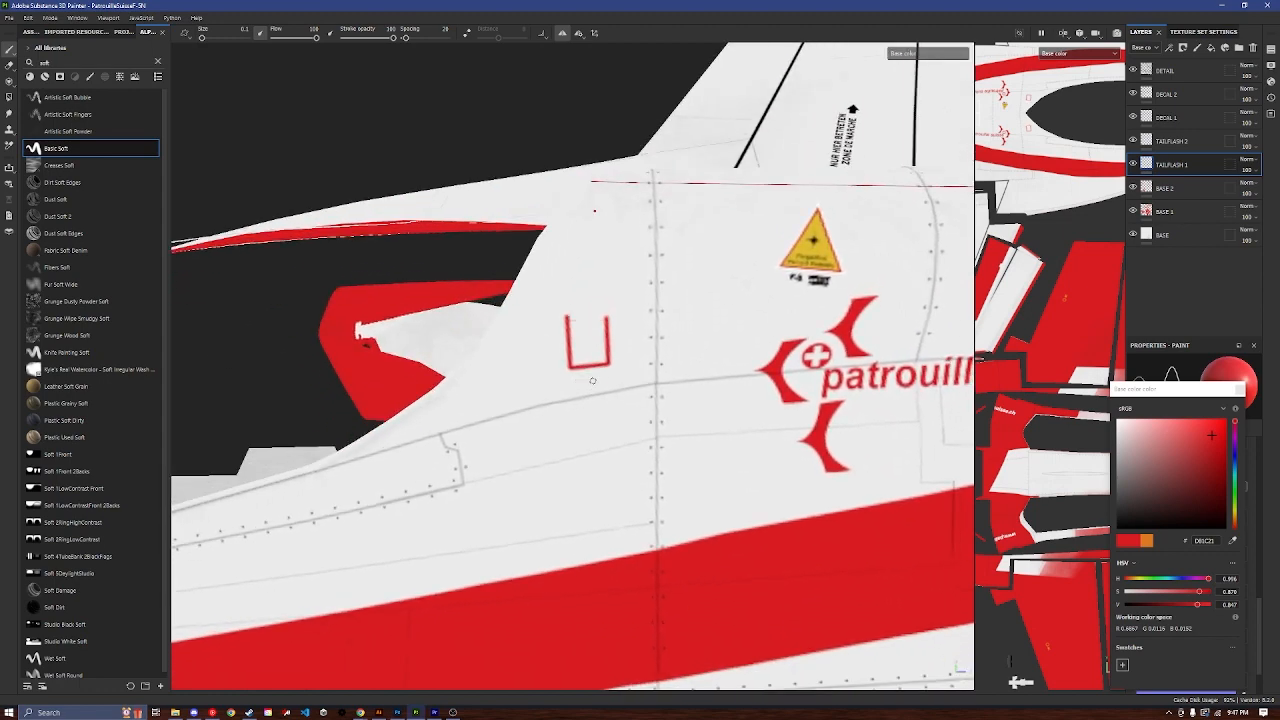
key("ctrl+z")
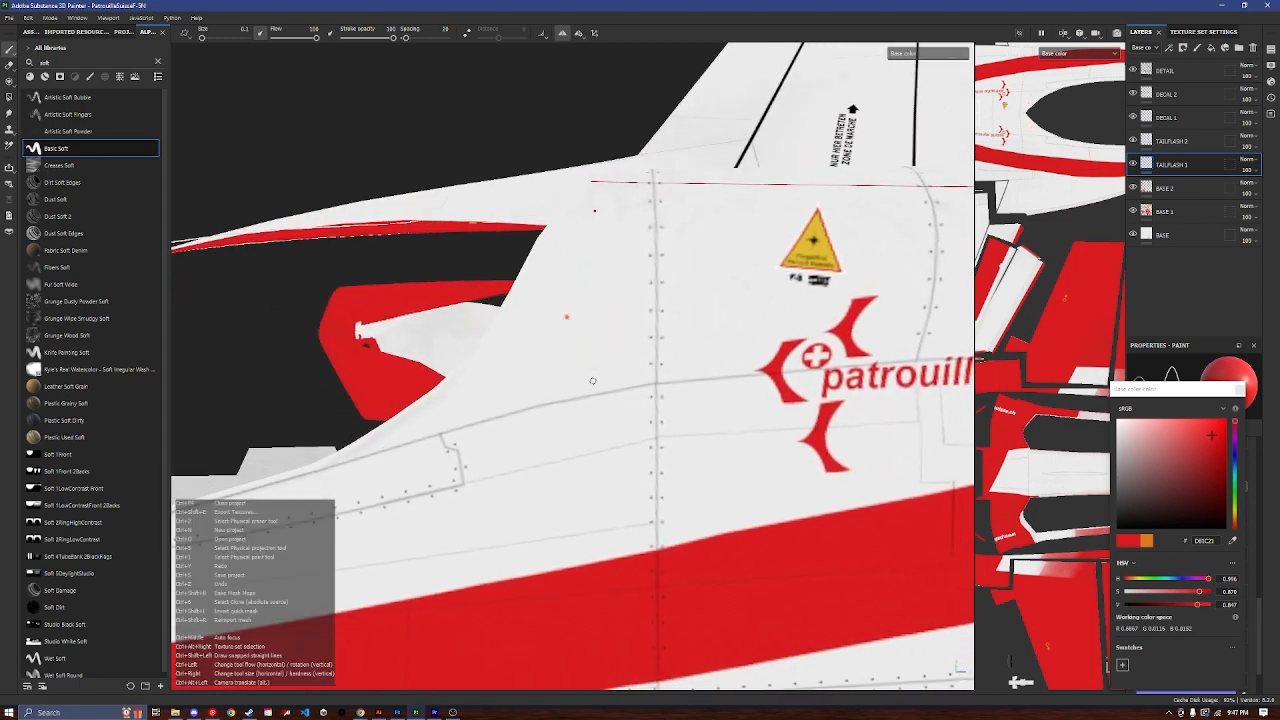
key("ctrl+z")
Step: Examine the livery's stripes and decals from above the wings and along the fuselage side
scroll(566, 446, "down", 8)
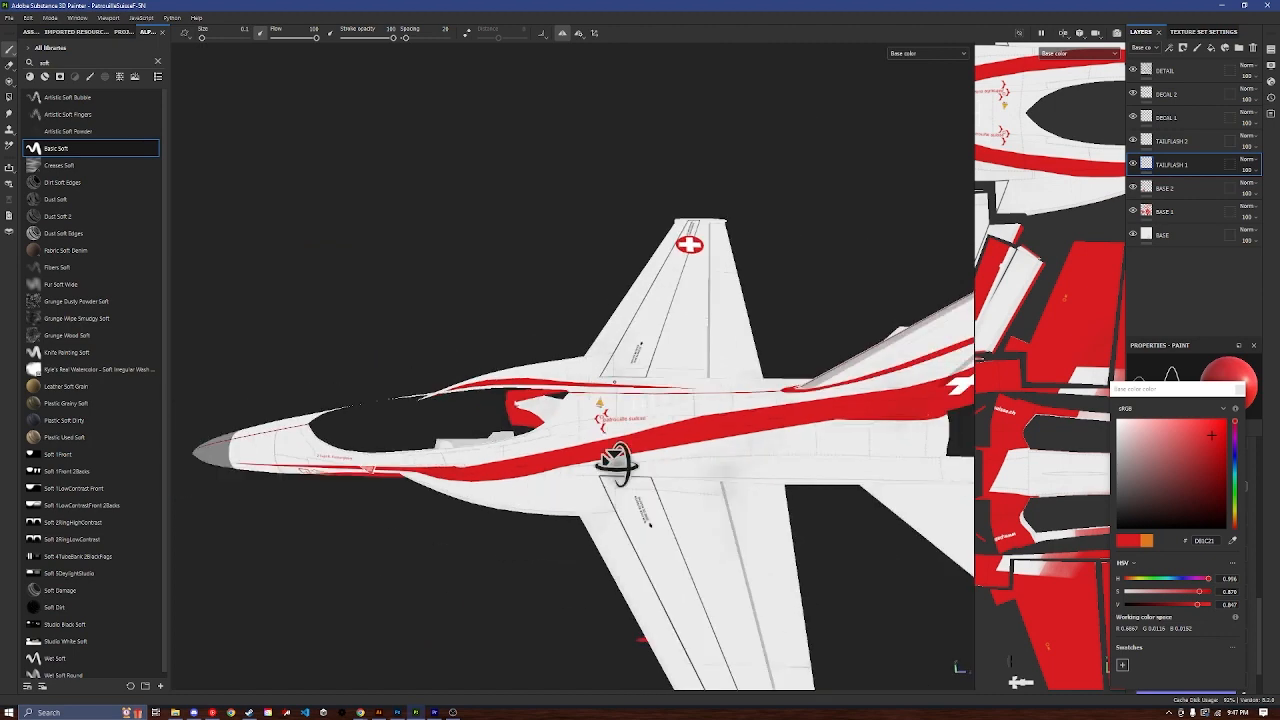
left_click_drag(616, 462, 612, 335, "alt")
middle_click_drag(623, 388, 771, 392, "alt")
left_click_drag(632, 442, 620, 531, "alt")
scroll(628, 500, "up", 4)
left_click_drag(652, 404, 646, 376, "alt")
scroll(666, 425, "up", 3)
left_click_drag(655, 465, 618, 425, "alt")
scroll(645, 405, "down", 3)
scroll(645, 405, "down", 4)
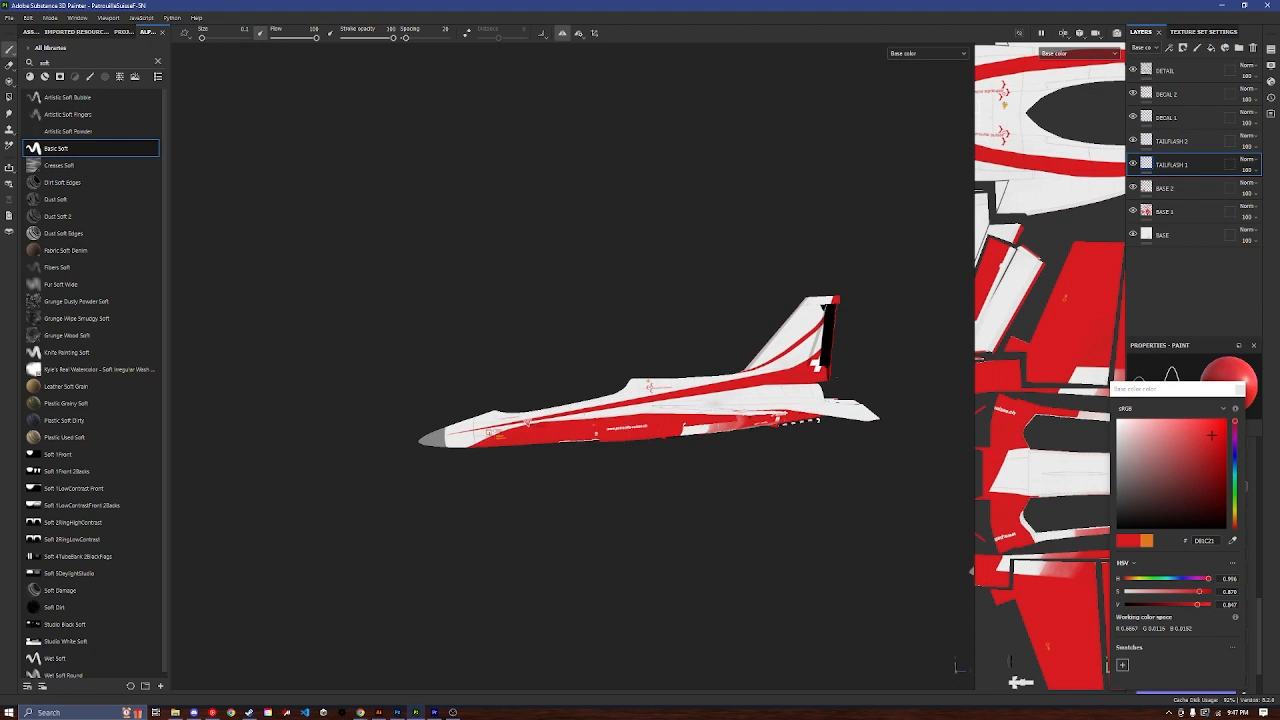
scroll(760, 378, "down", 2)
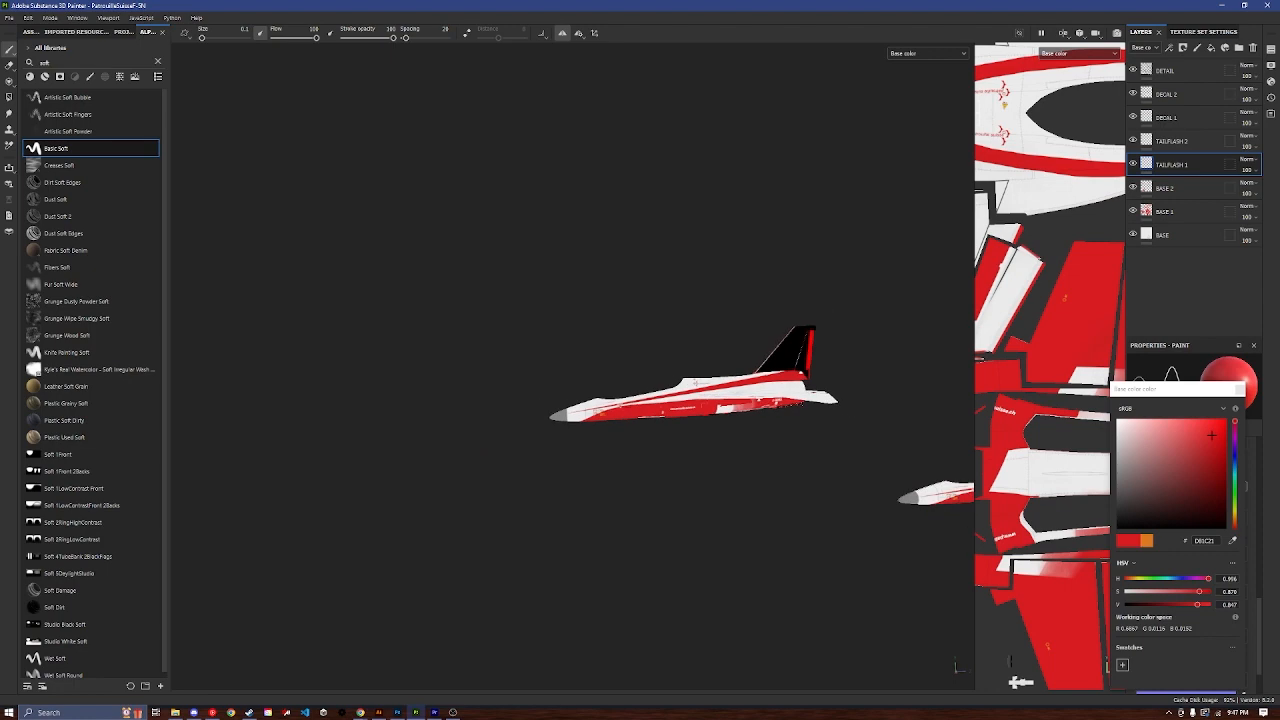
Step: Examine the rear fuselage underside, including its decals, vent grilles and the faded transition between white and red
middle_click_drag(765, 376, 613, 380, "alt")
scroll(642, 378, "up", 5)
left_click_drag(642, 378, 609, 366, "alt")
scroll(609, 366, "up", 4)
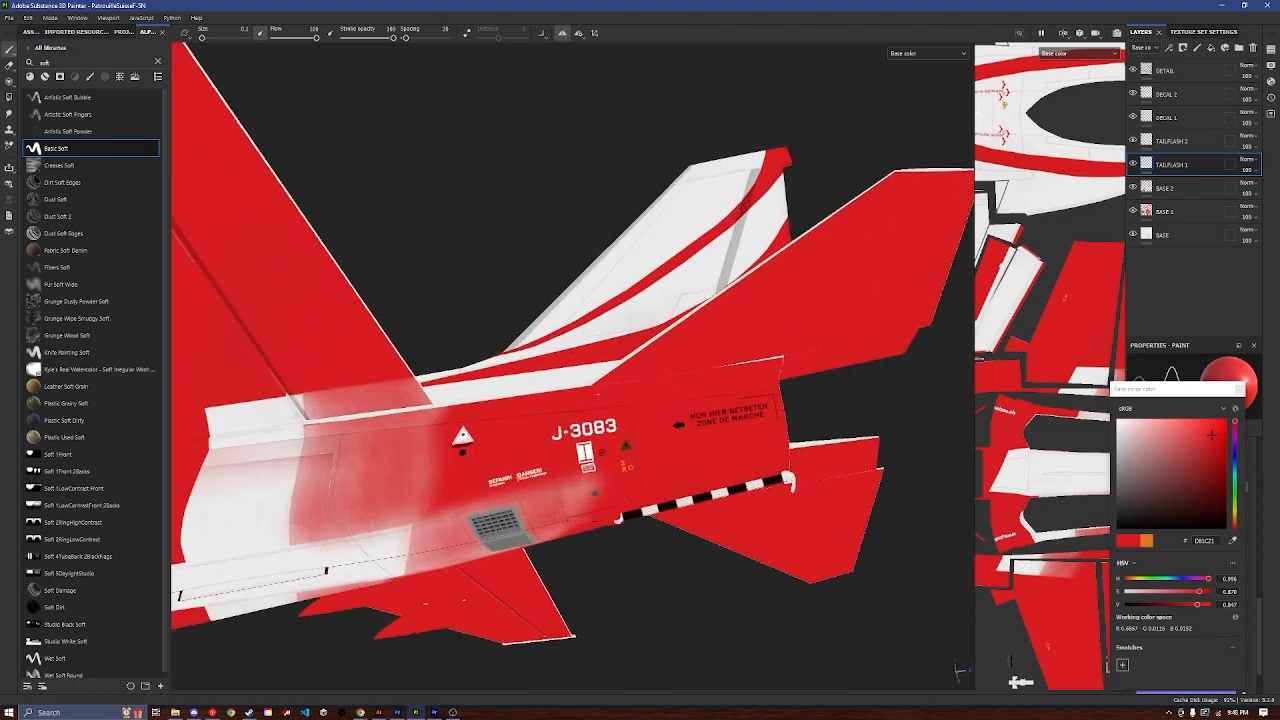
middle_click_drag(604, 445, 620, 408, "alt")
left_click_drag(620, 408, 508, 409, "alt")
middle_click_drag(508, 409, 599, 353, "alt")
left_click_drag(600, 353, 602, 289, "alt")
scroll(602, 287, "up", 1)
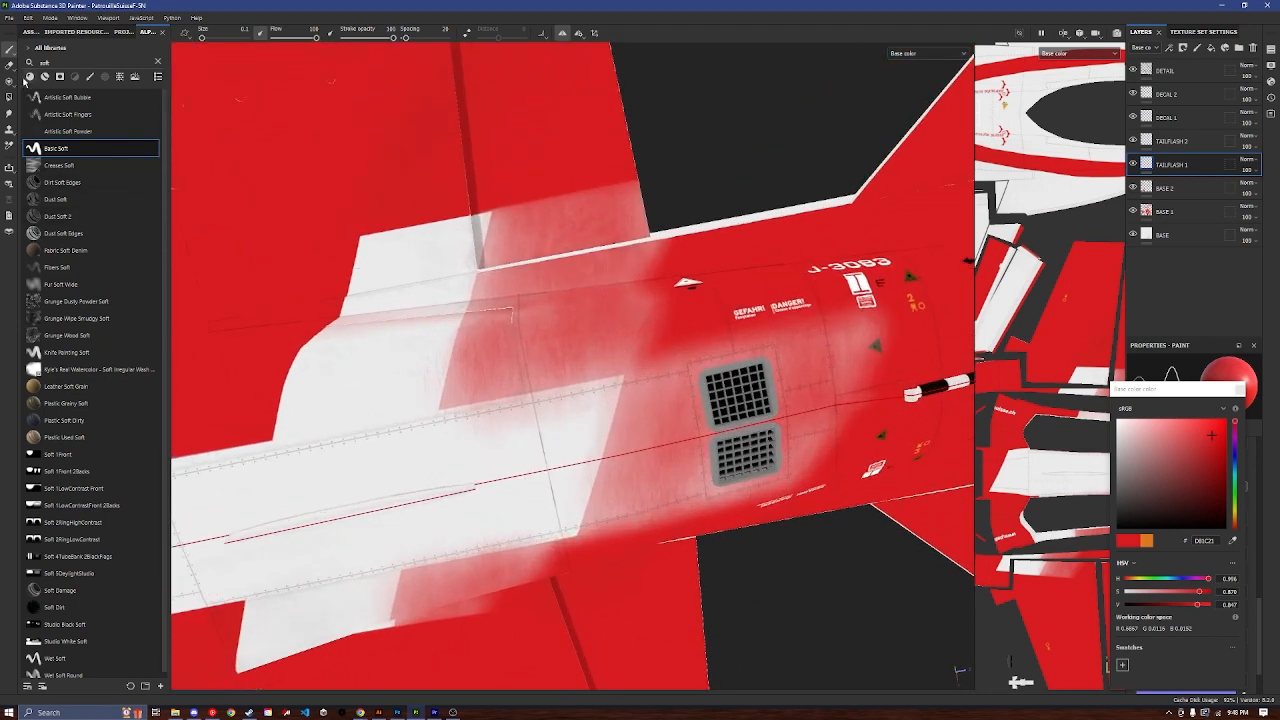
Step: Switch to the Eraser, search the library for "dirt" among the alphas only, and give the eraser the Dirt Brushed alpha
left_click(14, 78)
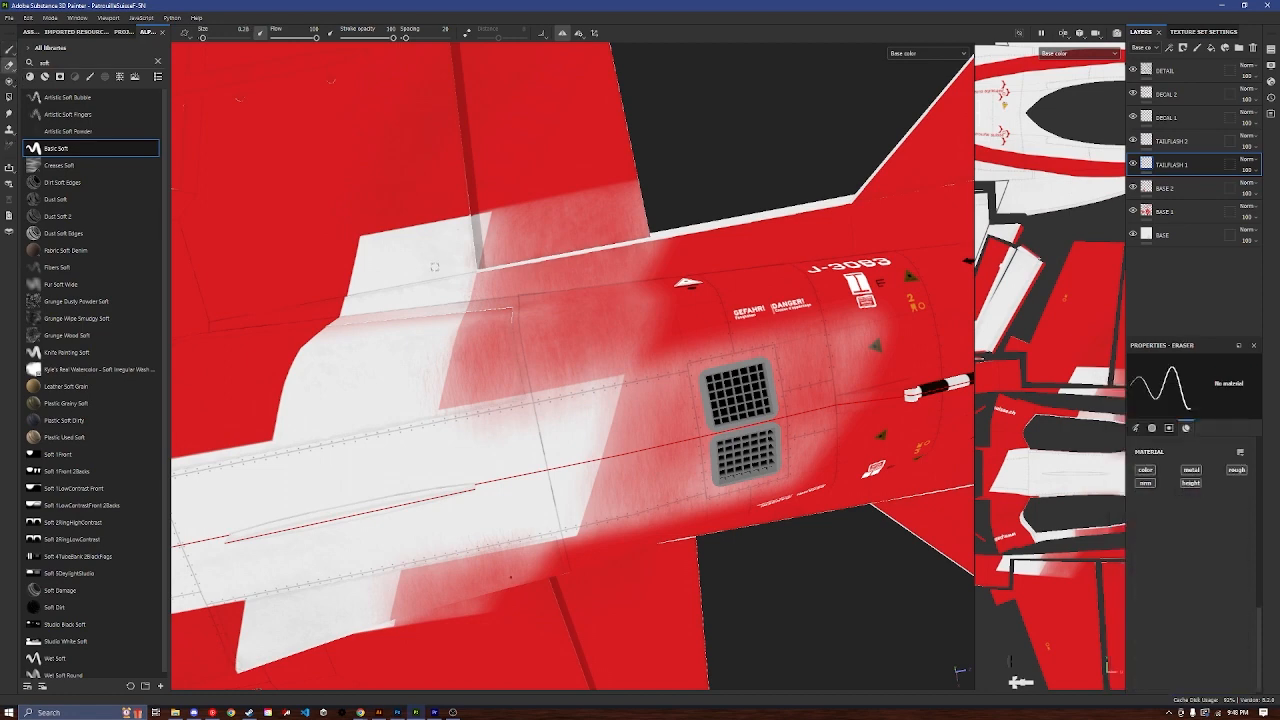
left_click(160, 62)
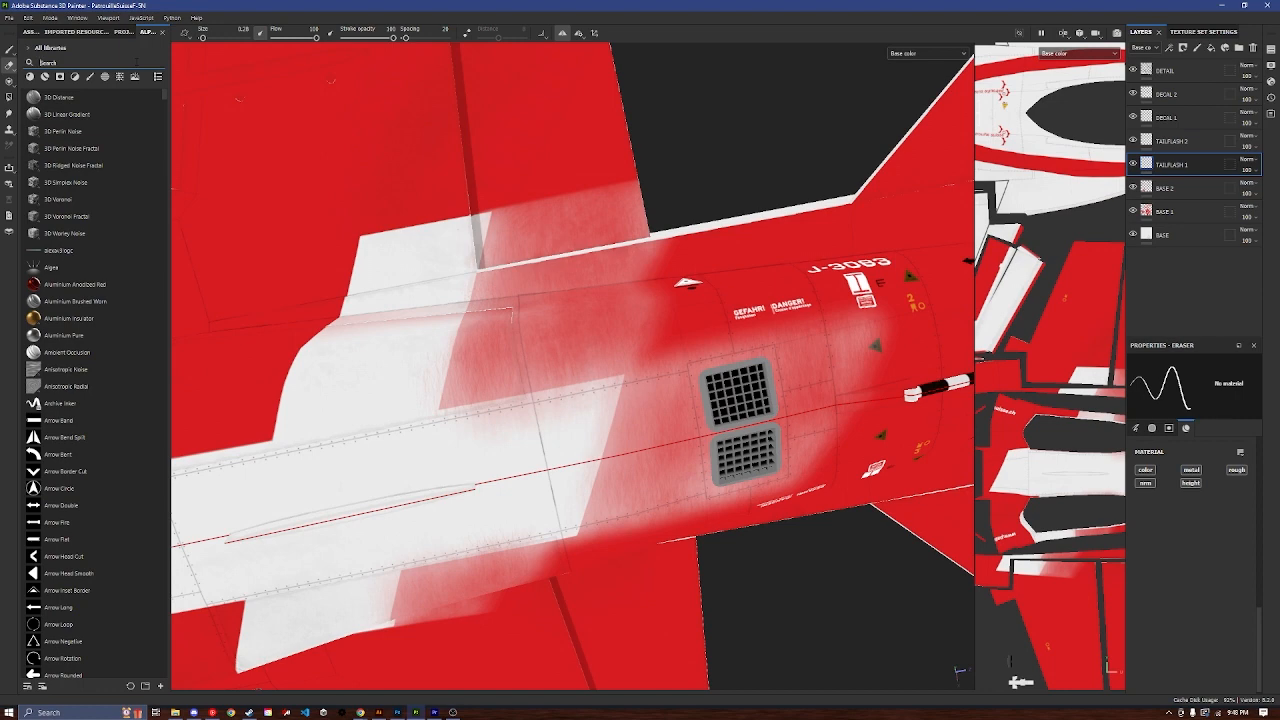
type("dirt")
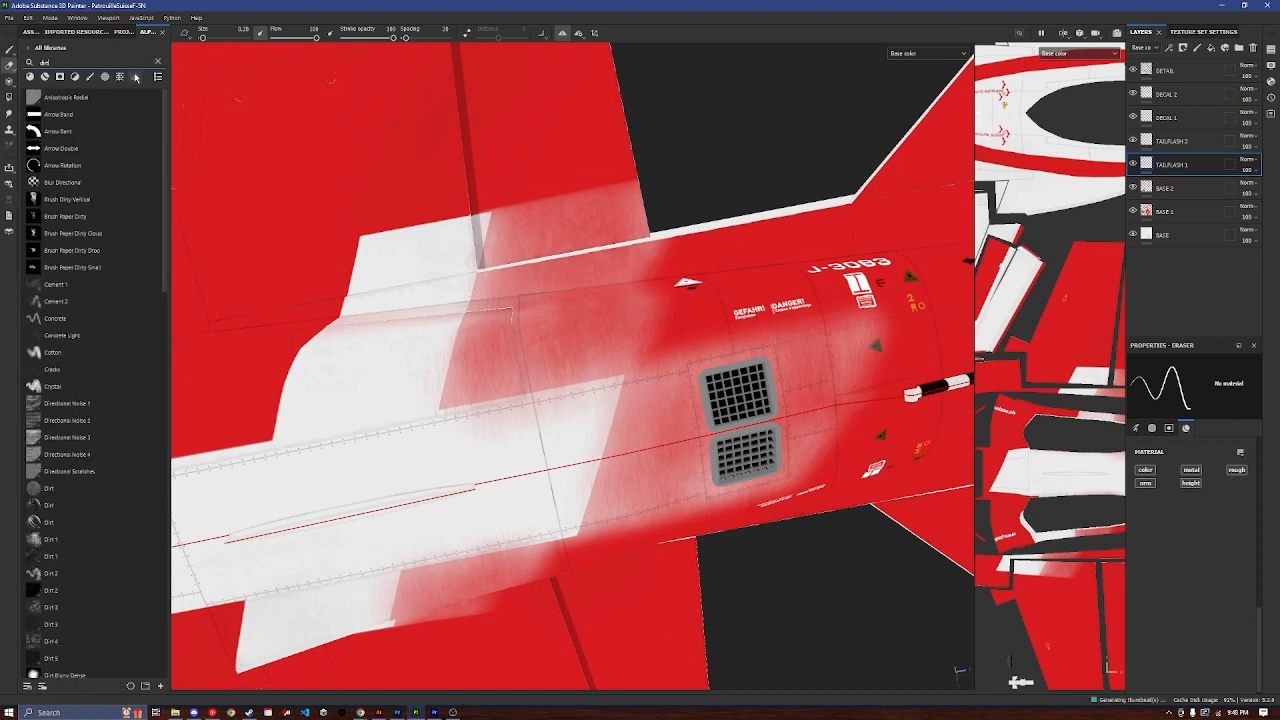
scroll(92, 200, "down", 5)
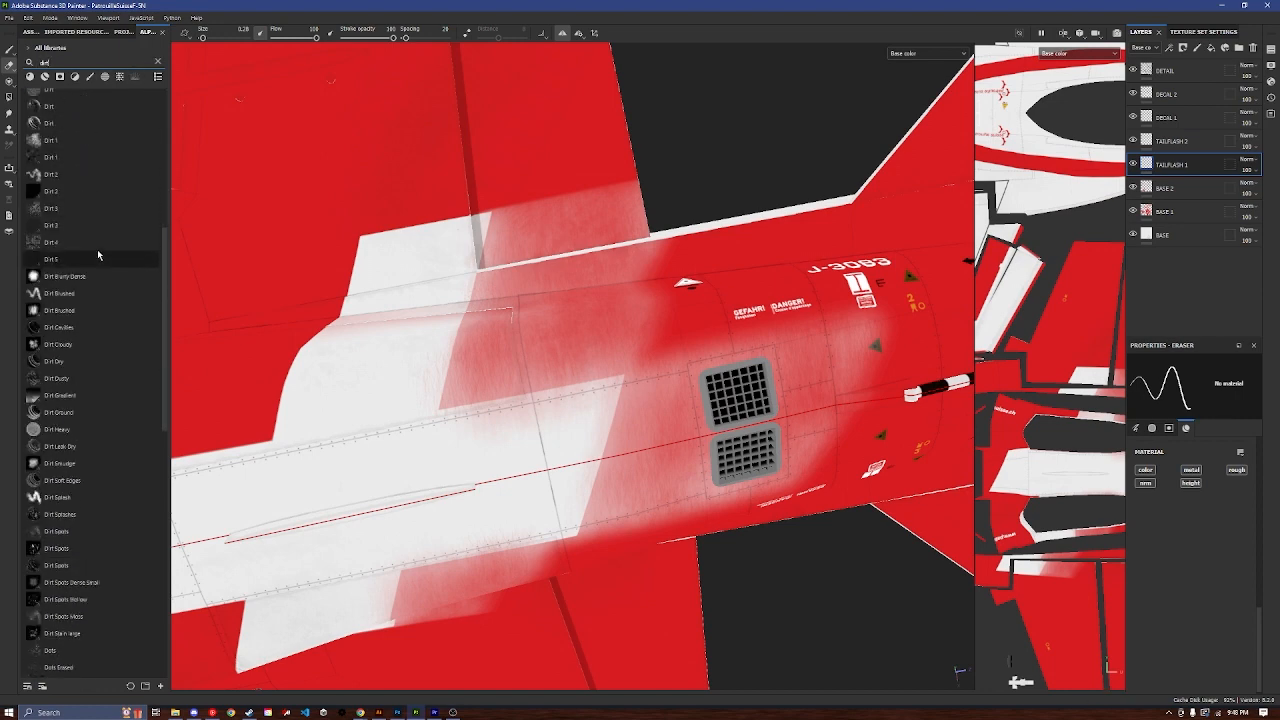
left_click(105, 77)
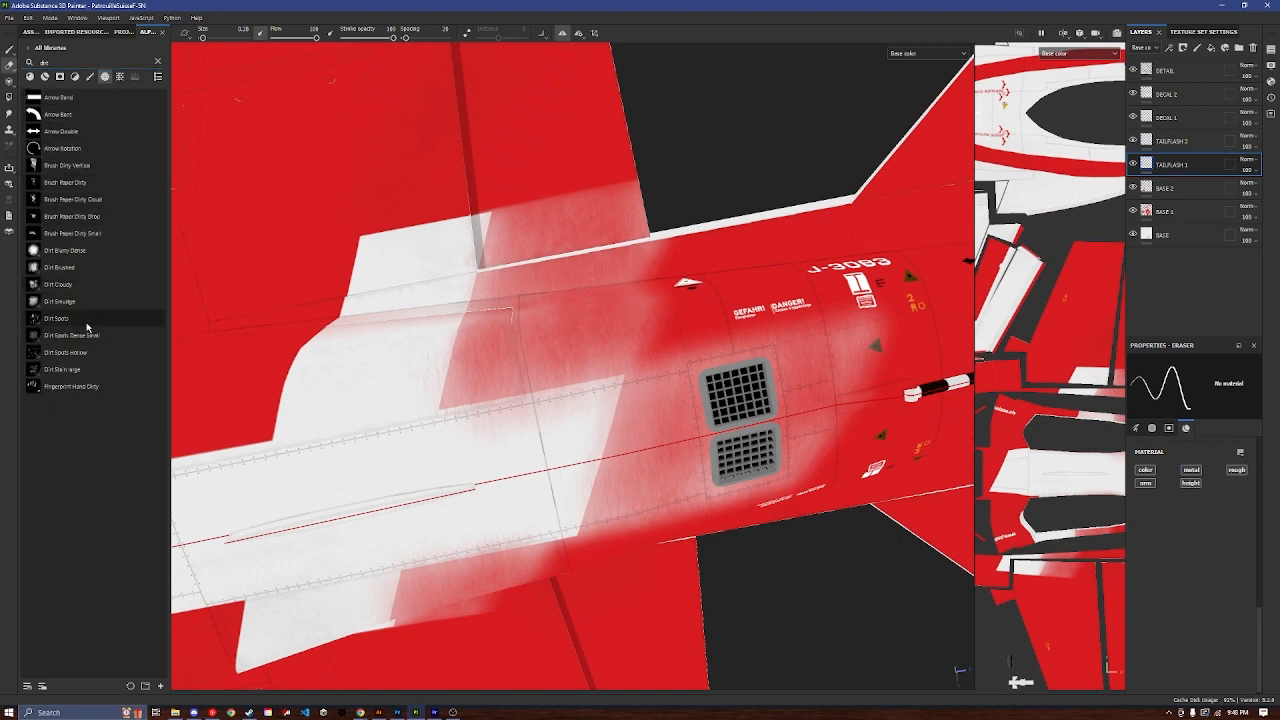
left_click(70, 268)
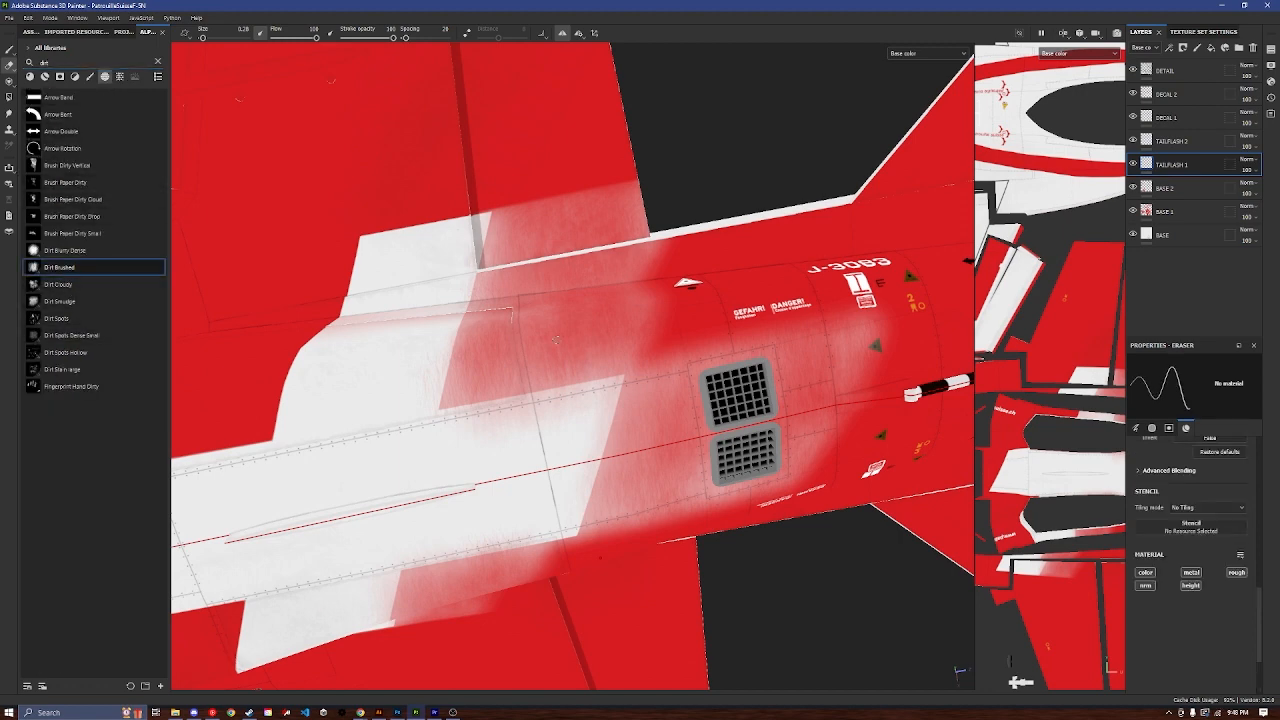
Step: Make DECAL 1 the active layer for the Eraser, enlarge its size, set its flow to 46 and lower its stroke opacity
left_click(1178, 188)
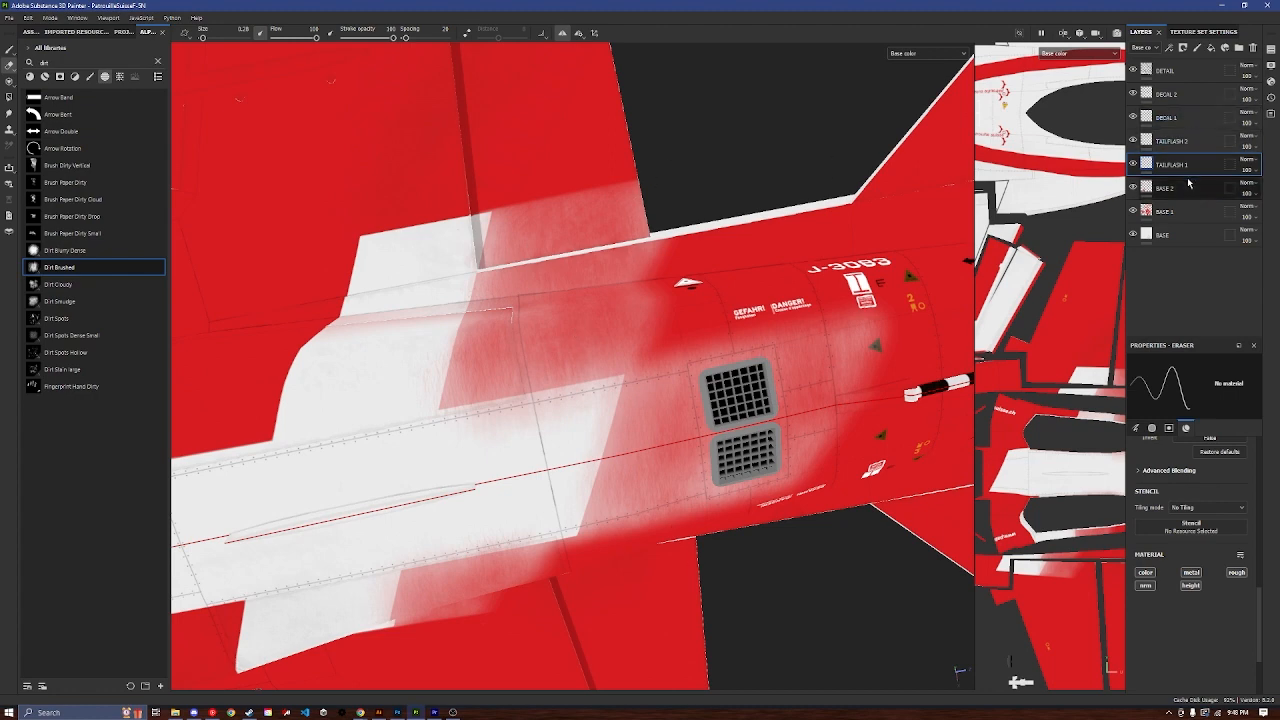
left_click(1228, 94)
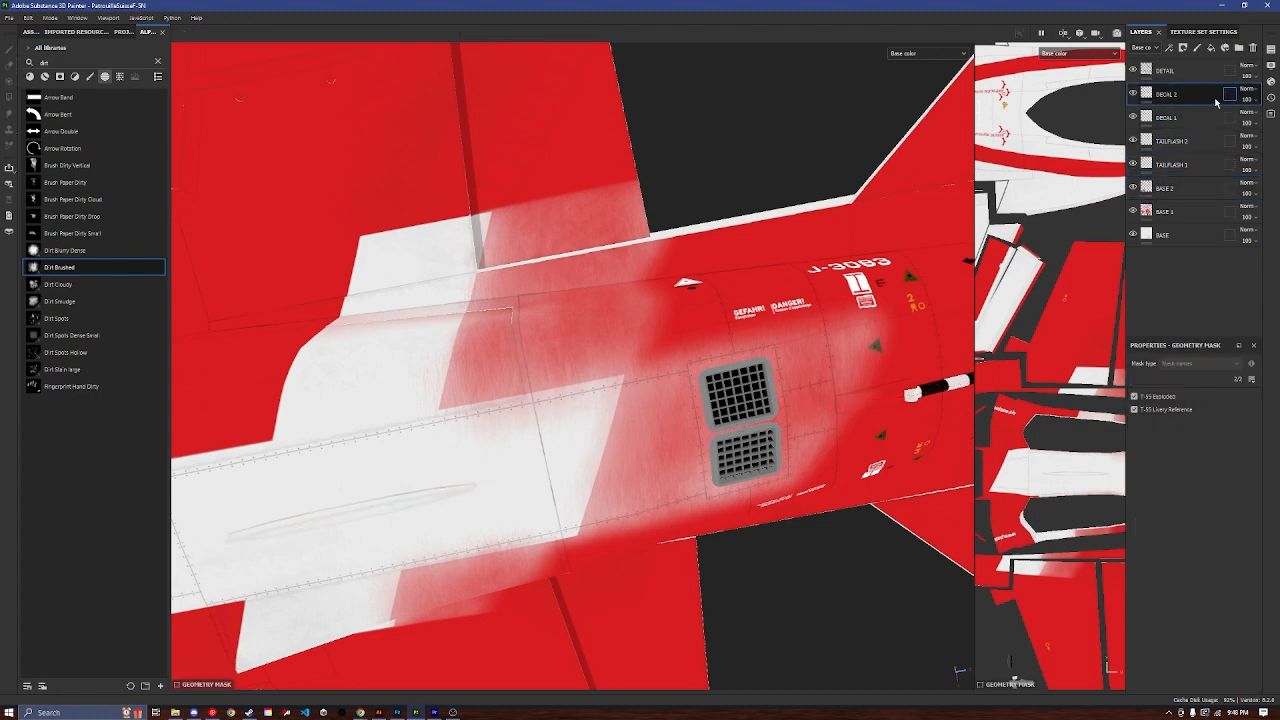
left_click(1180, 117)
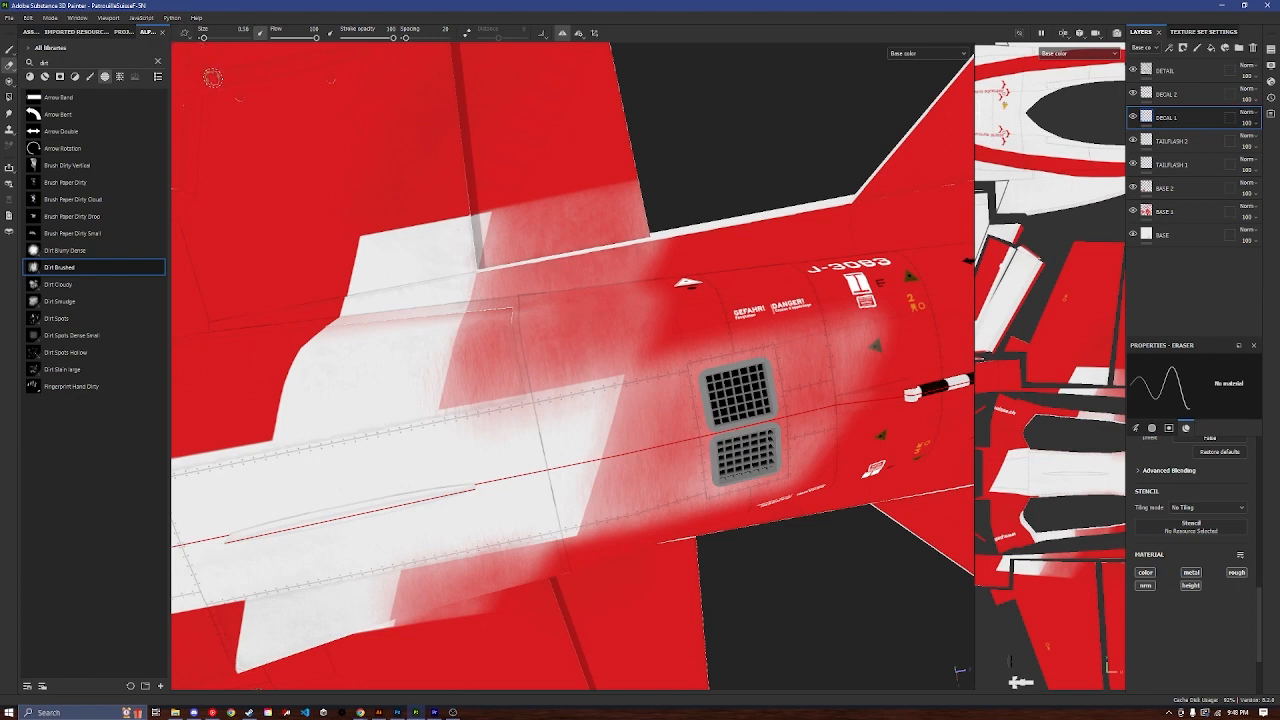
mouse_move(203, 37)
left_mouse_down()
mouse_move(378, 40)
mouse_move(296, 38)
mouse_move(301, 27)
left_mouse_up()
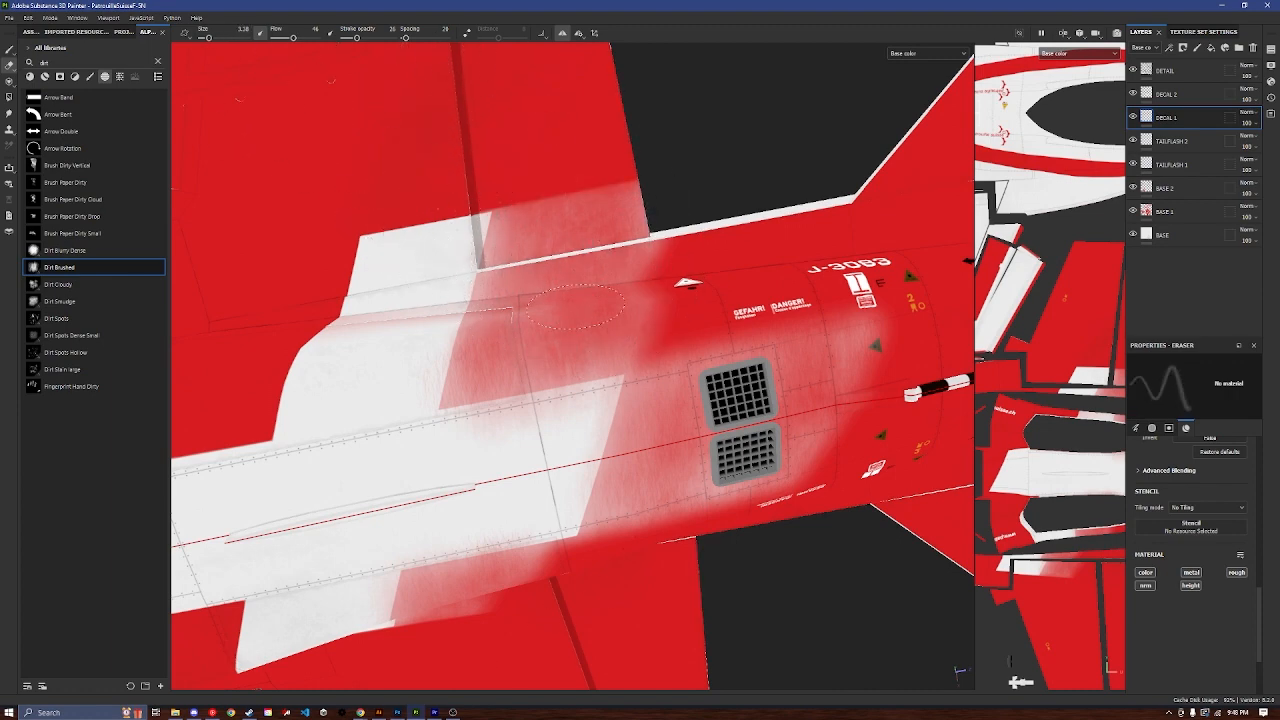
left_click(1229, 93)
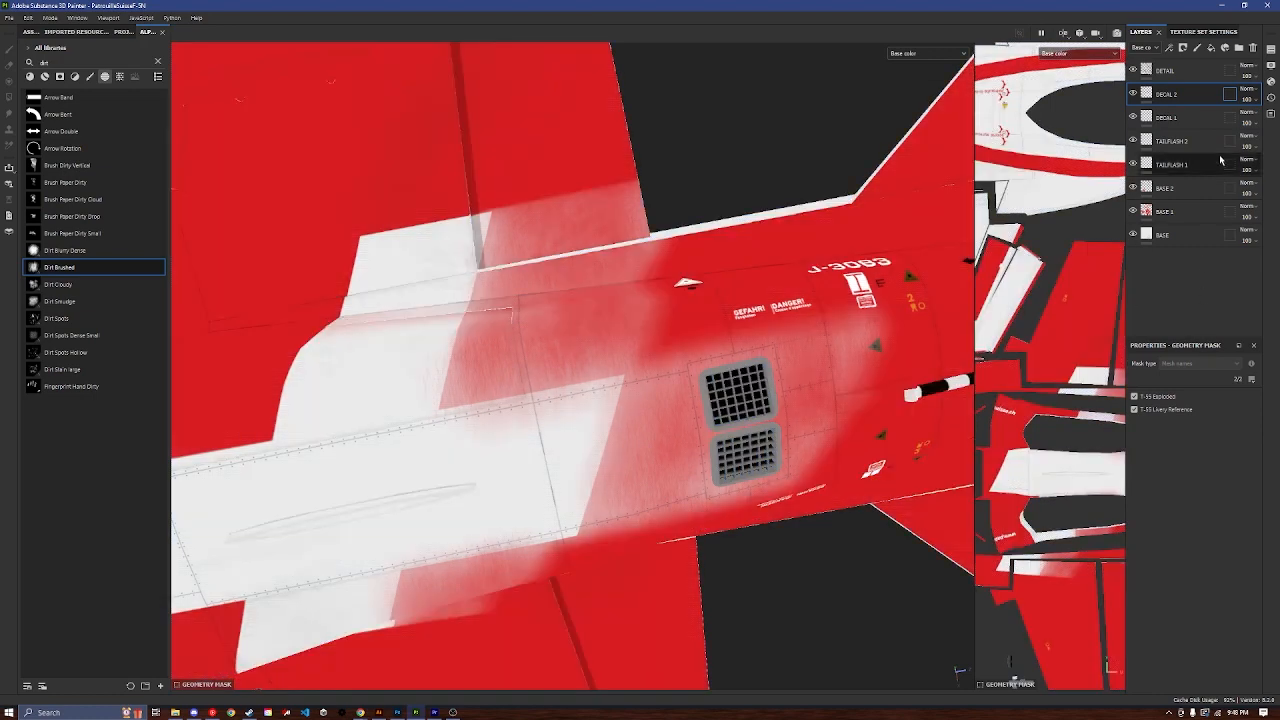
left_click(1201, 119)
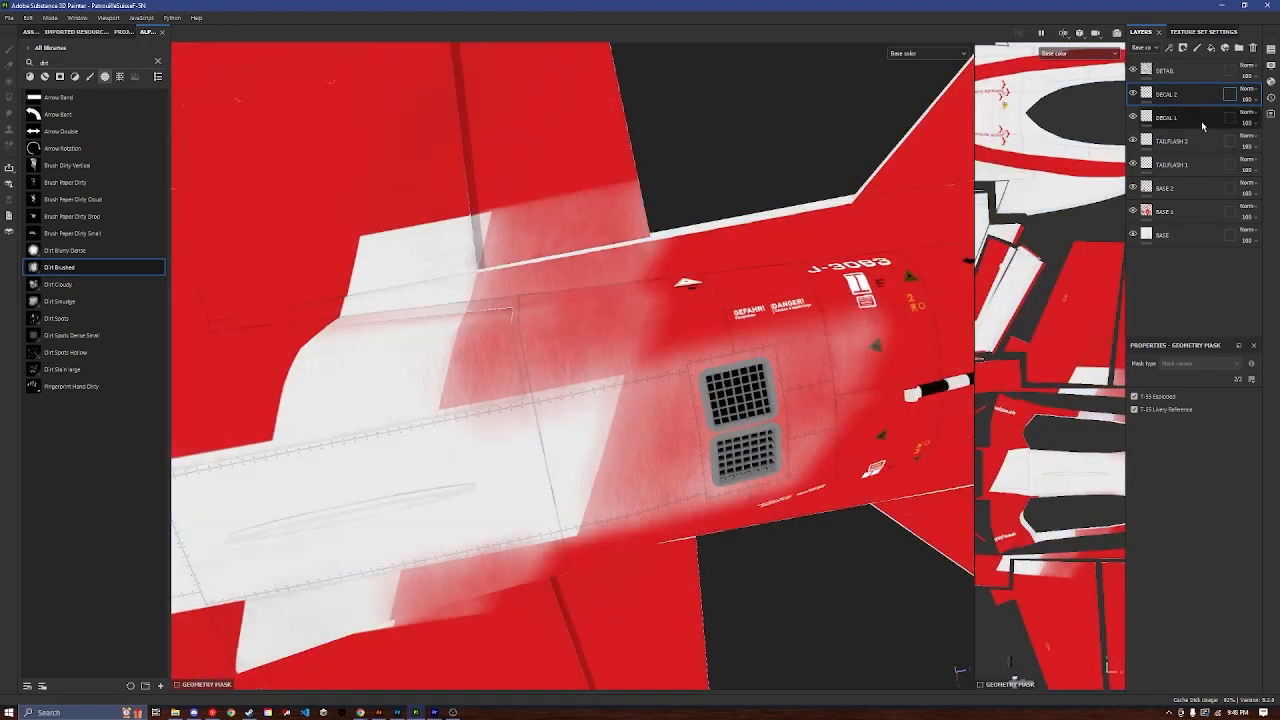
key("e")
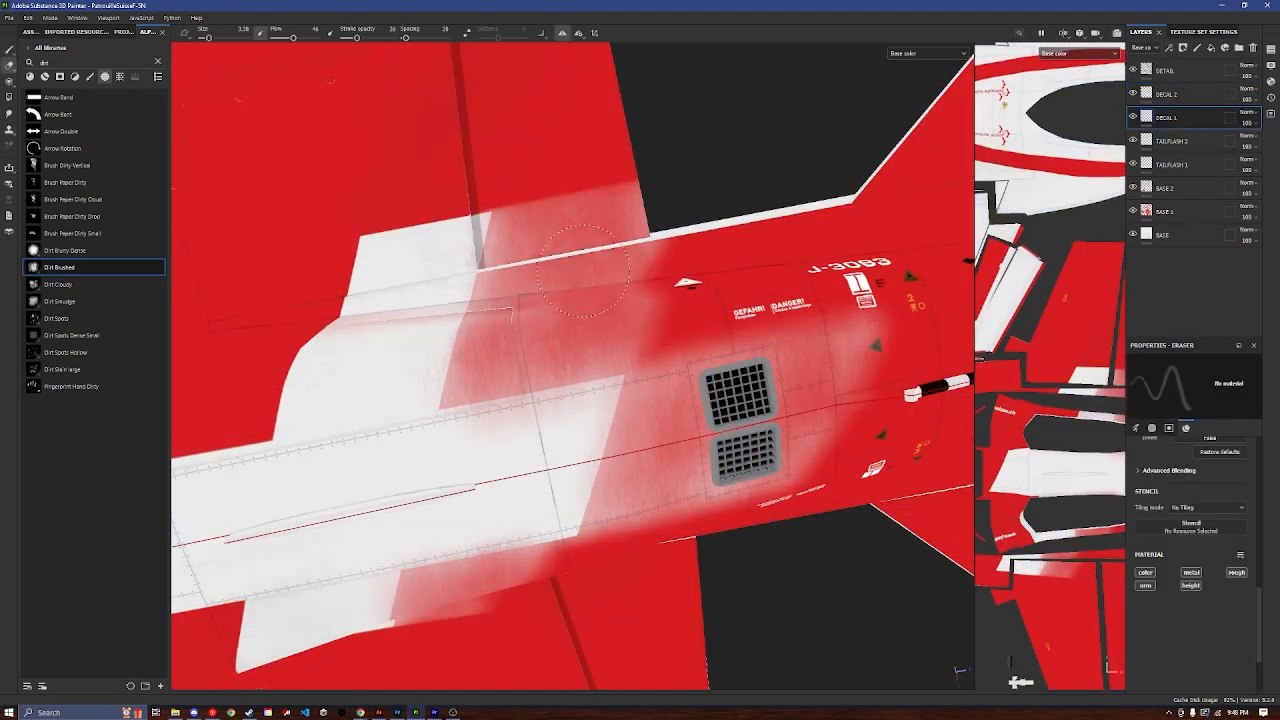
Step: Examine the faded white-to-red transition around the rear fuselage from the underside and both flanks, including the nearby decals and vent grilles
scroll(590, 310, "down", 5)
left_click_drag(590, 310, 548, 449, "alt")
left_click_drag(553, 518, 560, 505, "alt")
scroll(567, 496, "up", 3)
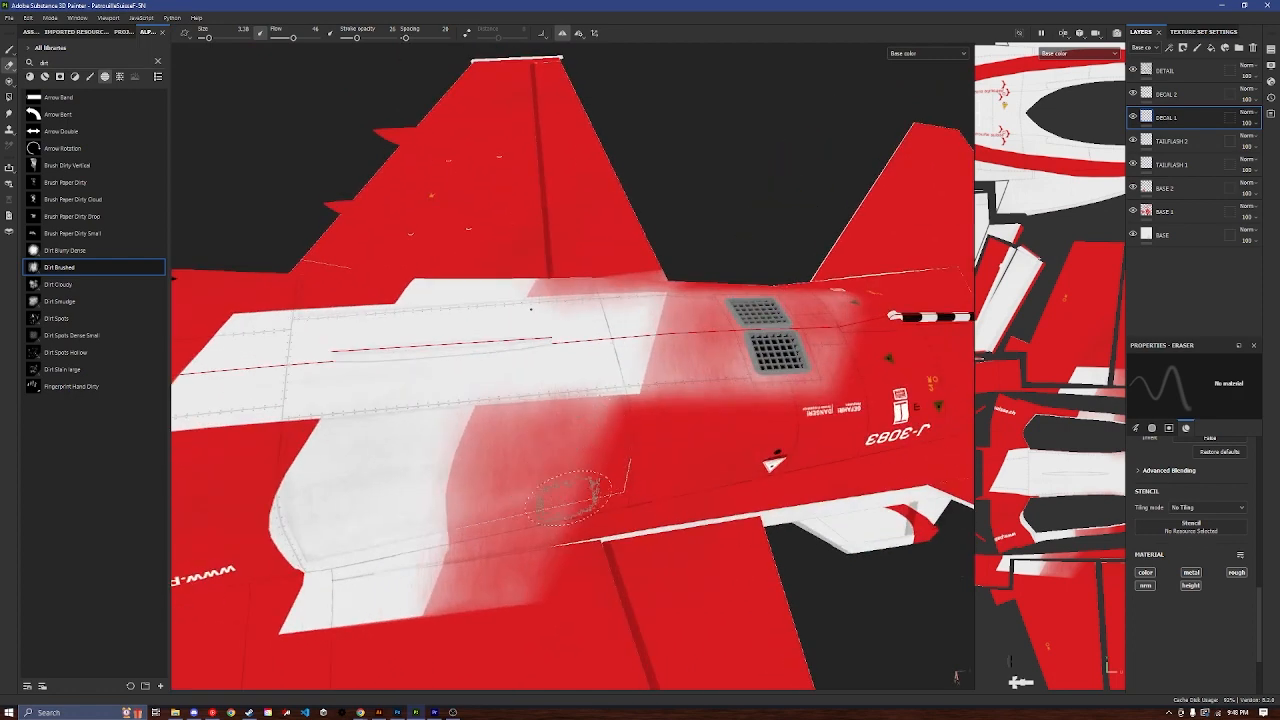
left_click_drag(539, 564, 590, 508, "alt")
middle_click_drag(726, 507, 406, 434, "alt")
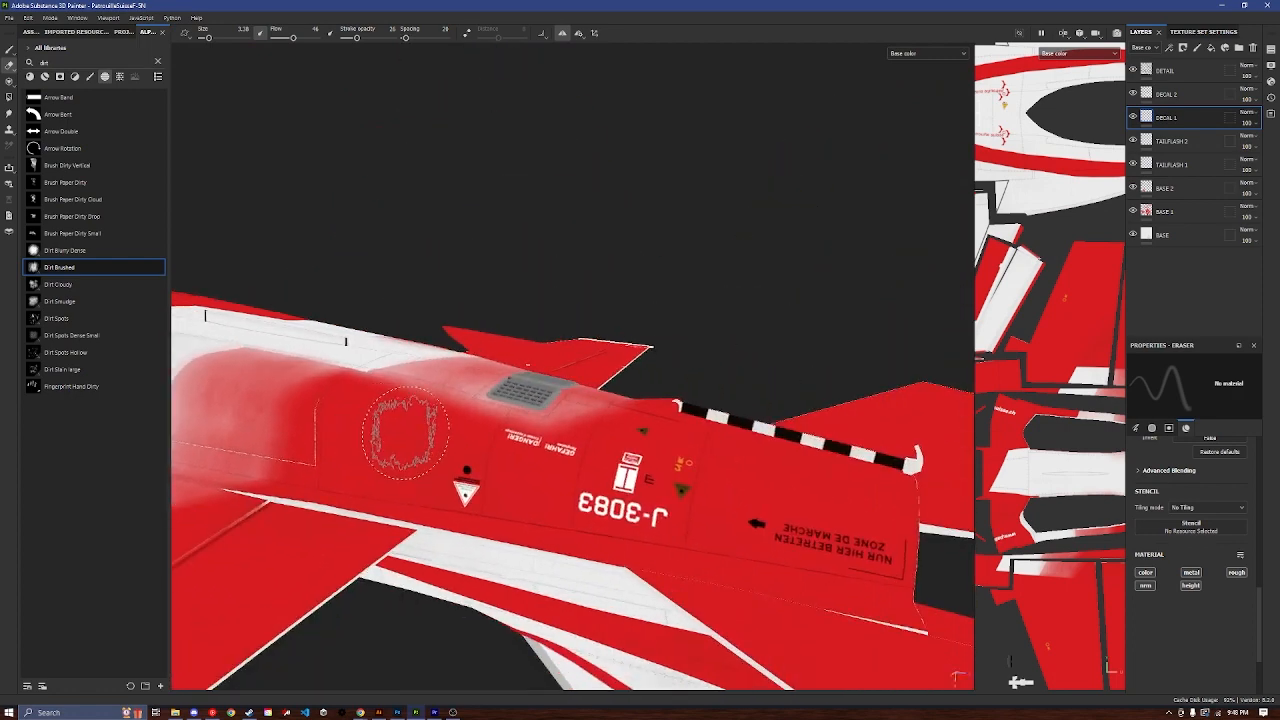
left_click_drag(406, 434, 505, 283, "alt")
scroll(425, 525, "down", 5)
middle_click_drag(505, 283, 412, 358, "alt")
left_click_drag(412, 358, 523, 414, "alt")
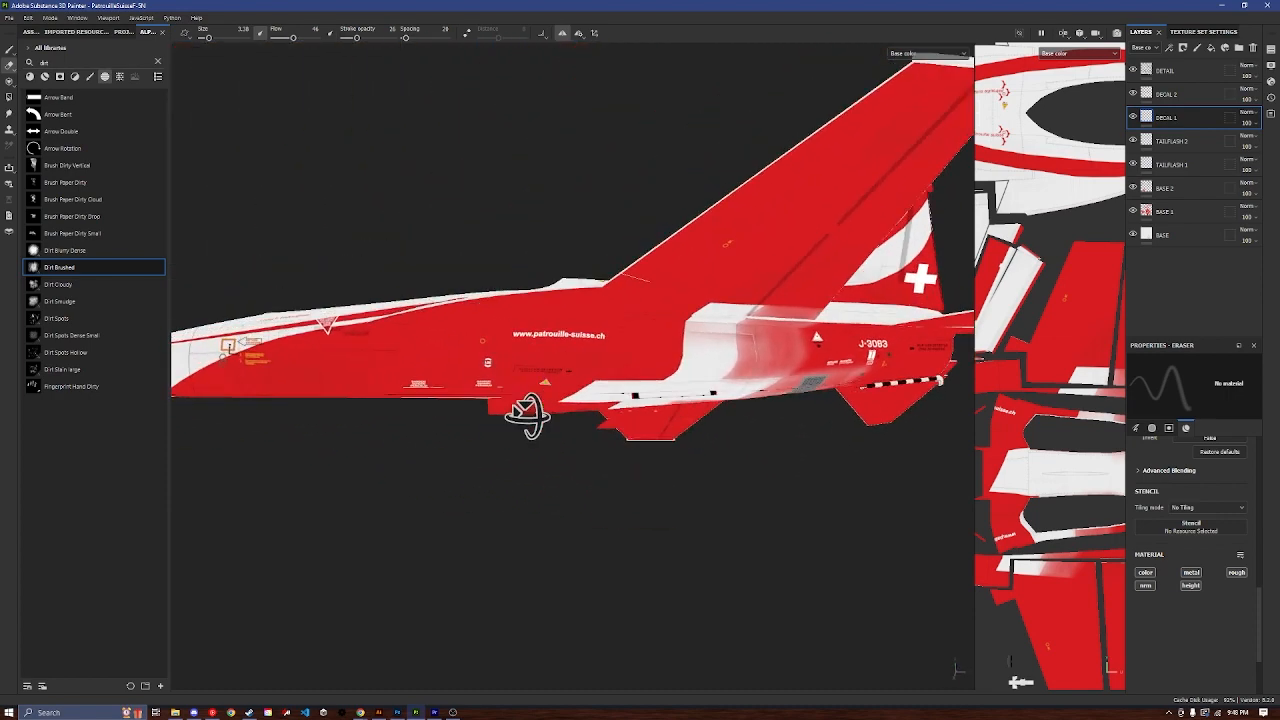
middle_click_drag(523, 414, 505, 369, "alt")
left_click_drag(505, 369, 632, 443, "alt")
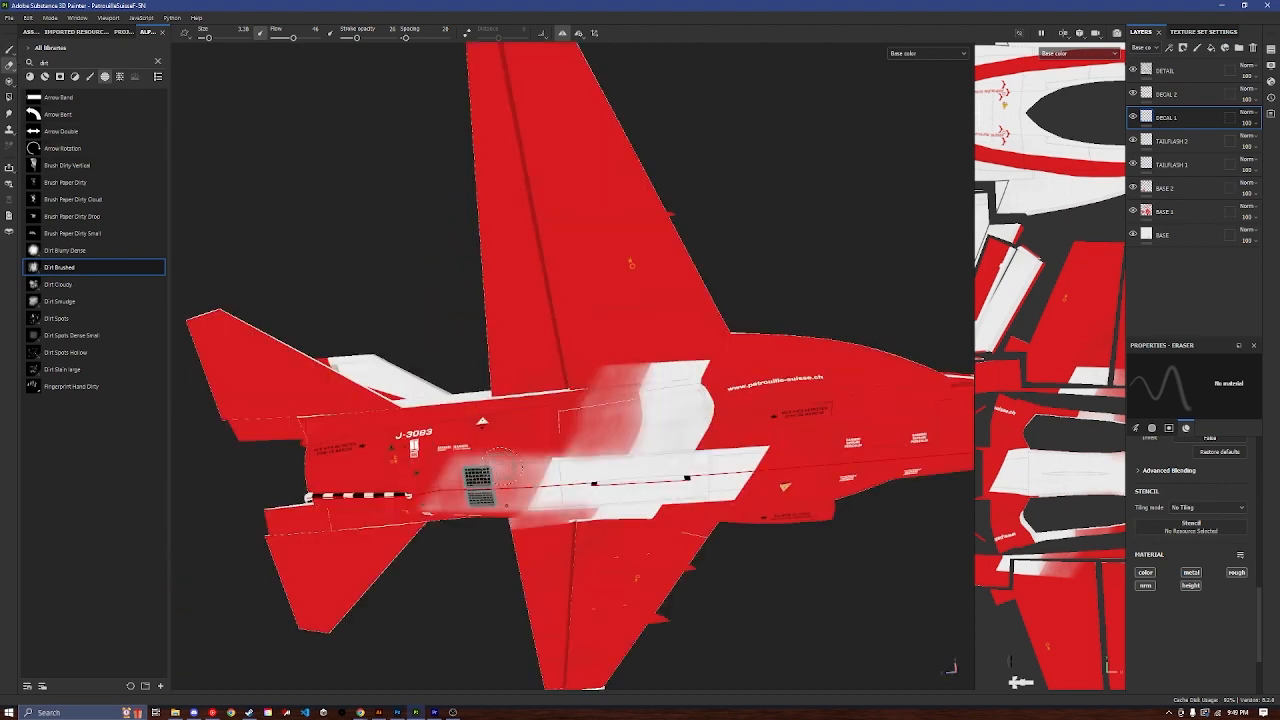
Step: Switch to the Polygon Fill tool and try to sample the fuselage red near the nose as its fill colour
left_click(9, 81)
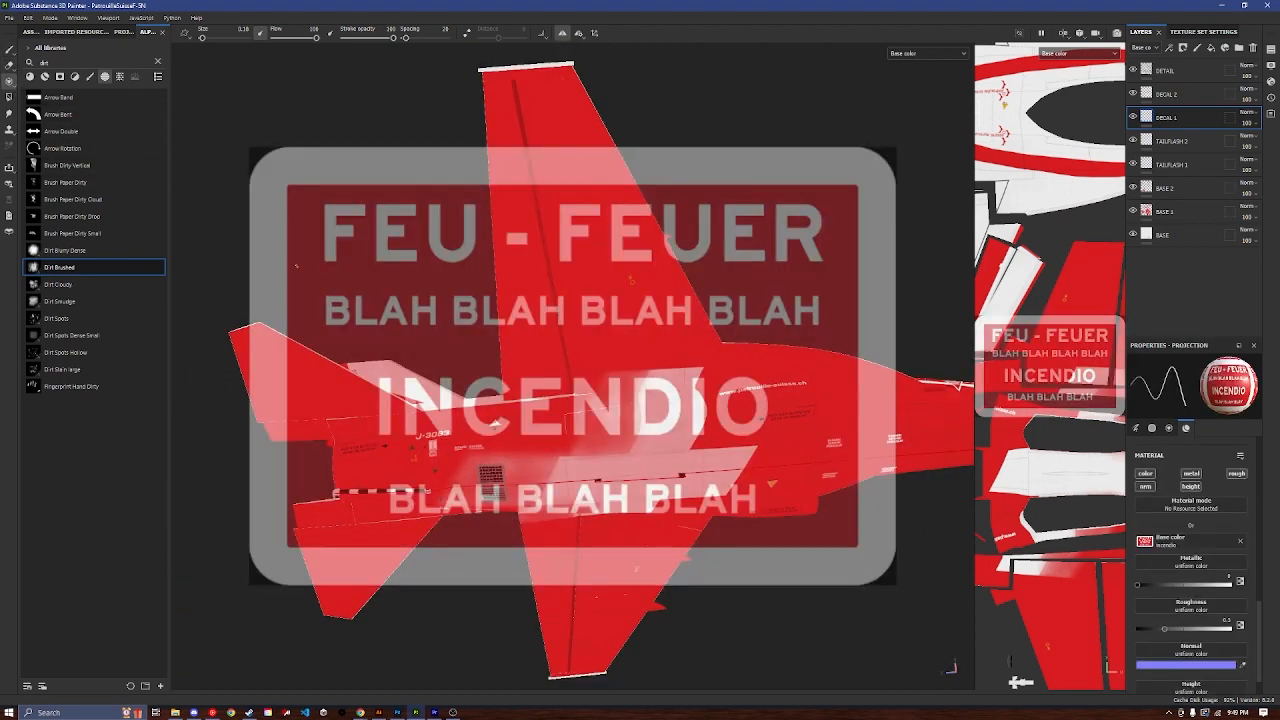
left_click(9, 97)
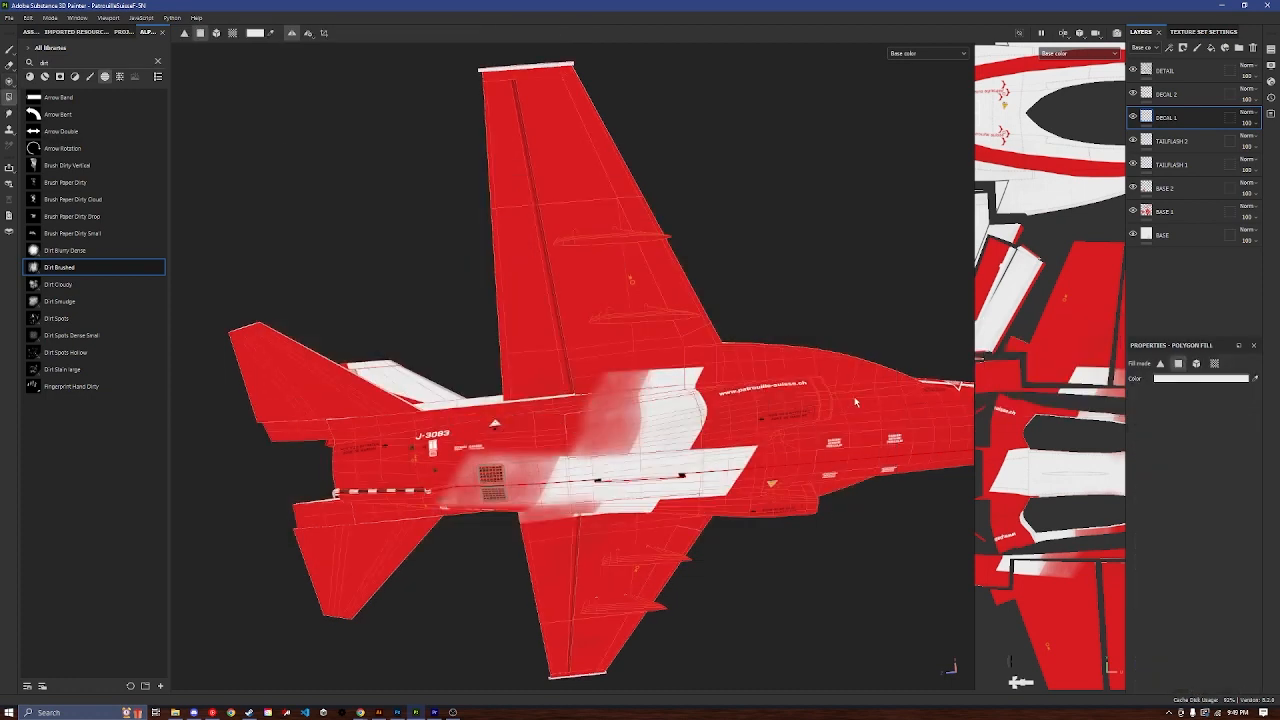
middle_click_drag(854, 396, 480, 298, "alt")
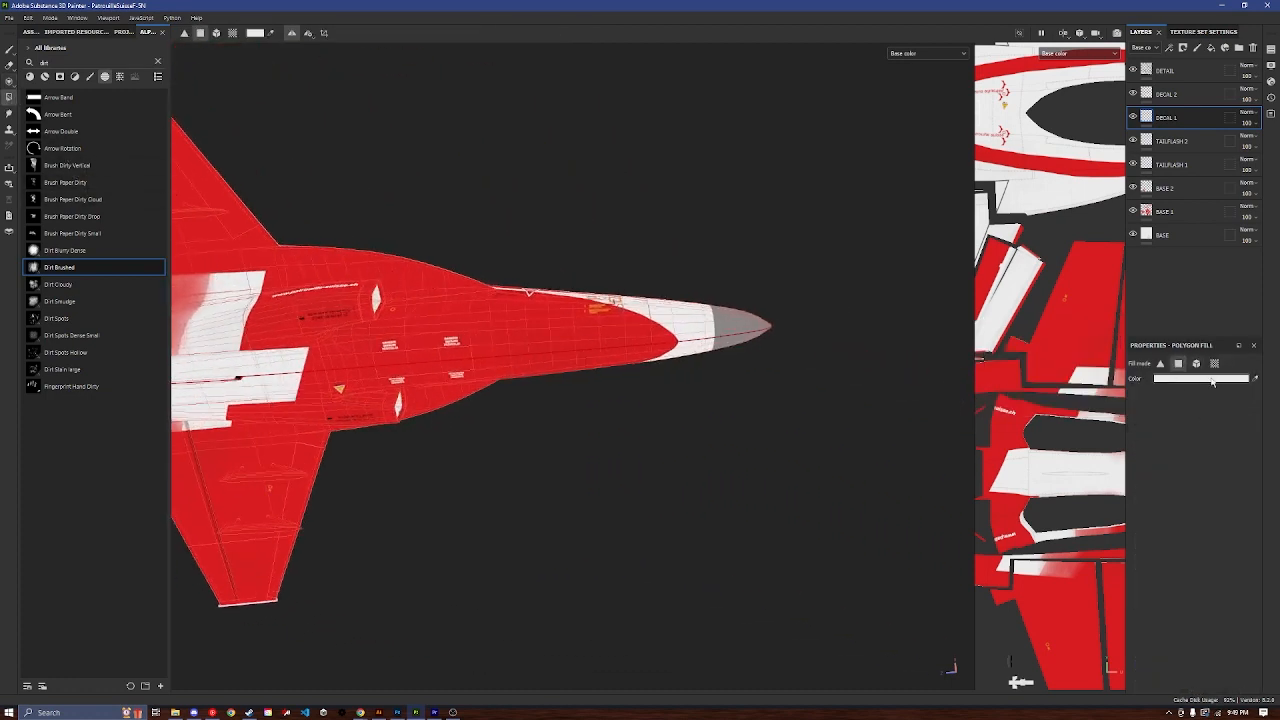
left_click(1253, 380)
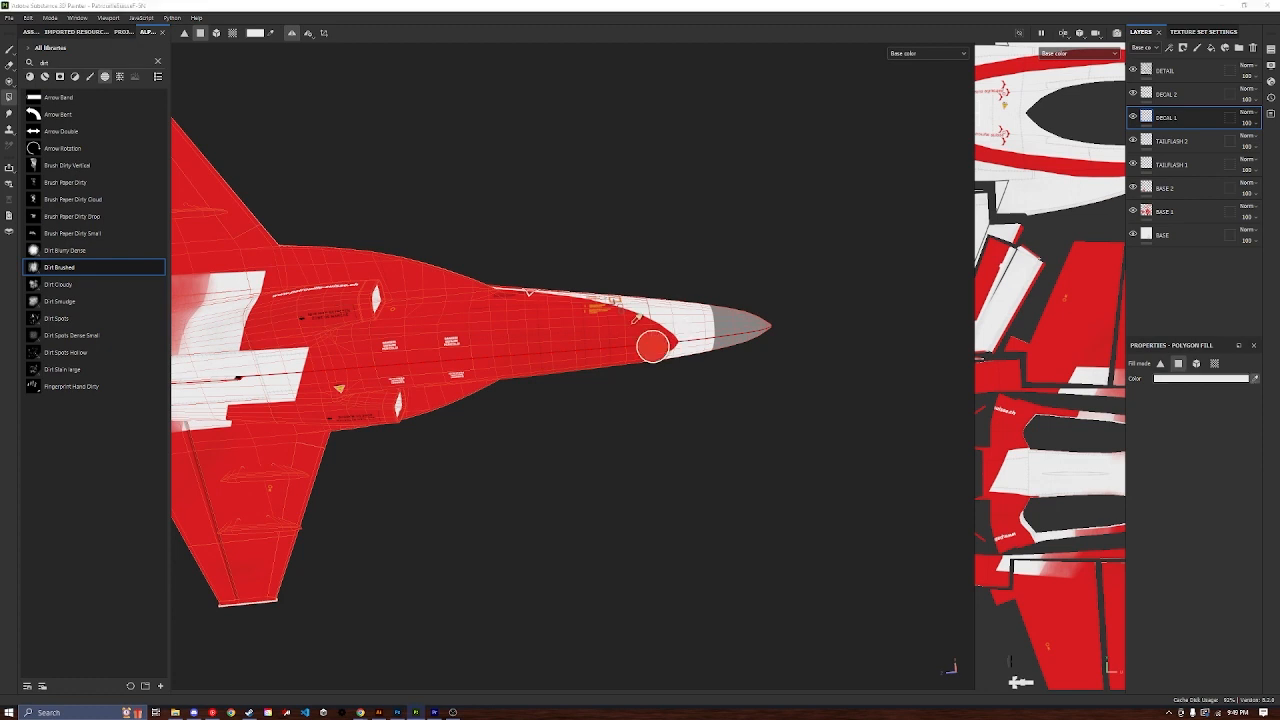
left_click(634, 318)
left_click(1244, 380)
left_click_drag(1140, 435, 1108, 408)
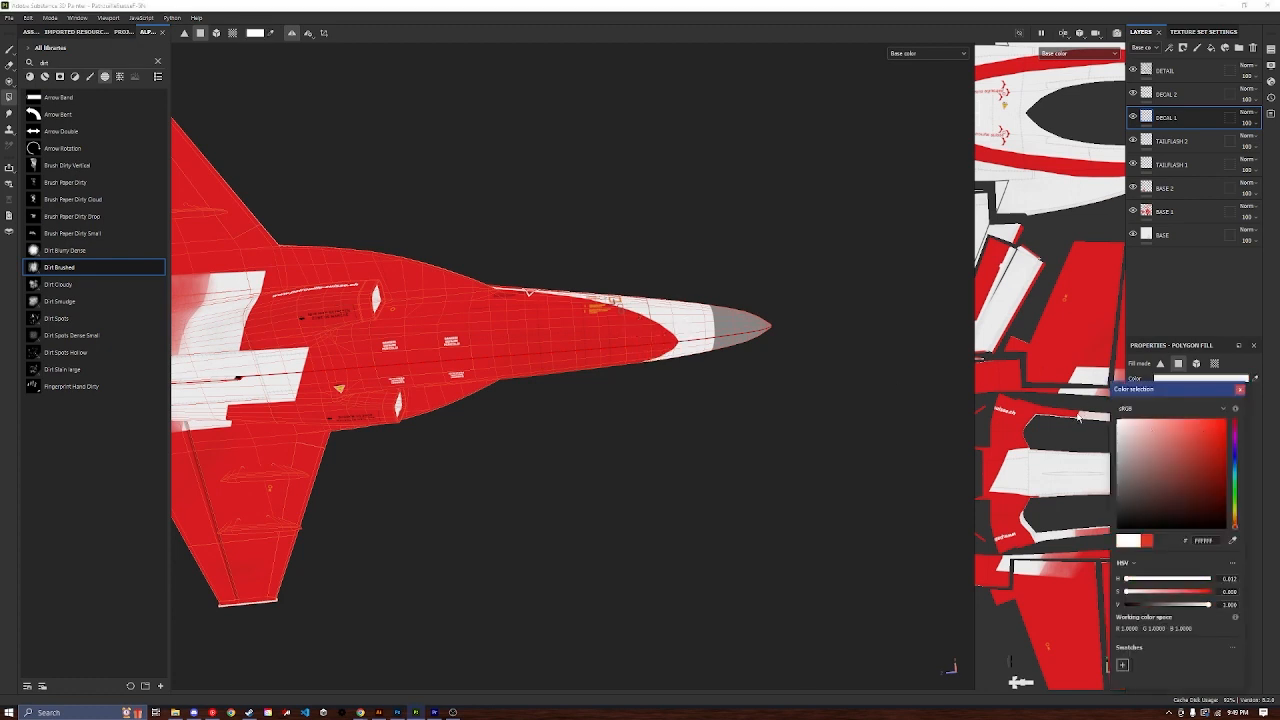
Step: Examine the aircraft's mesh edges and paint scheme from the nose underside back to the tail fin, stabilators and upper wings
scroll(698, 294, "up", 6)
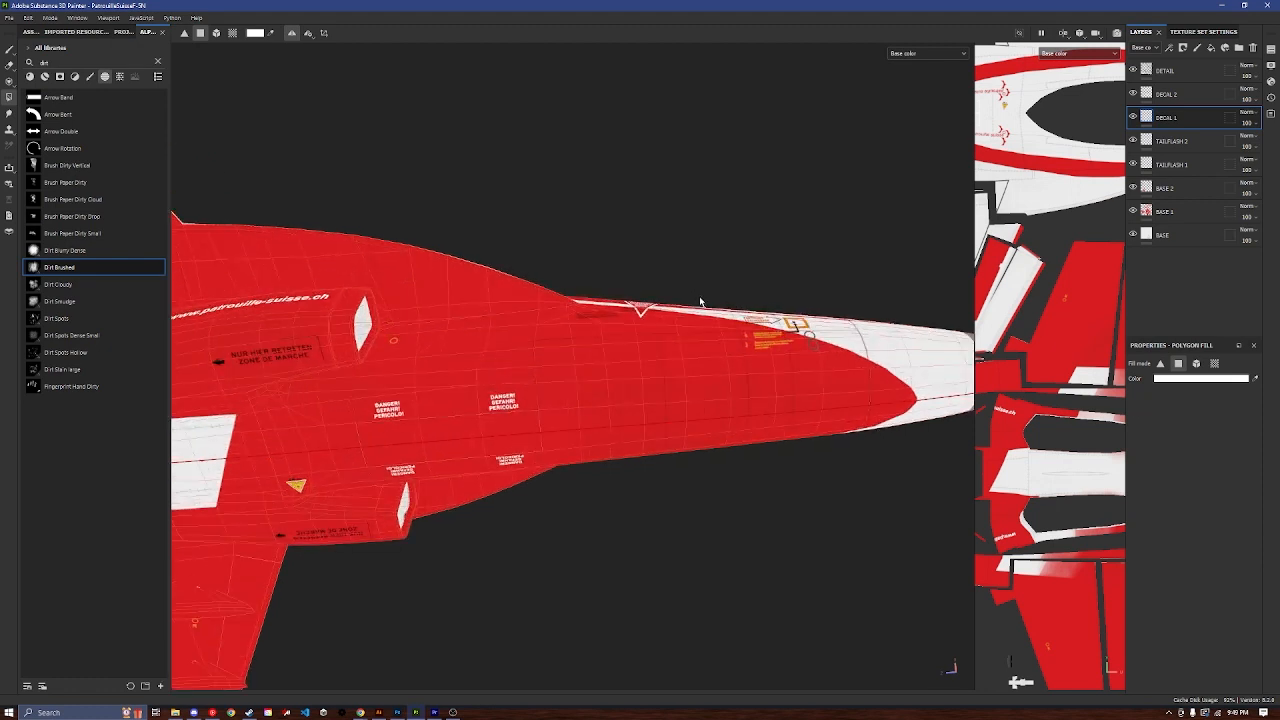
middle_click_drag(823, 369, 429, 309, "alt")
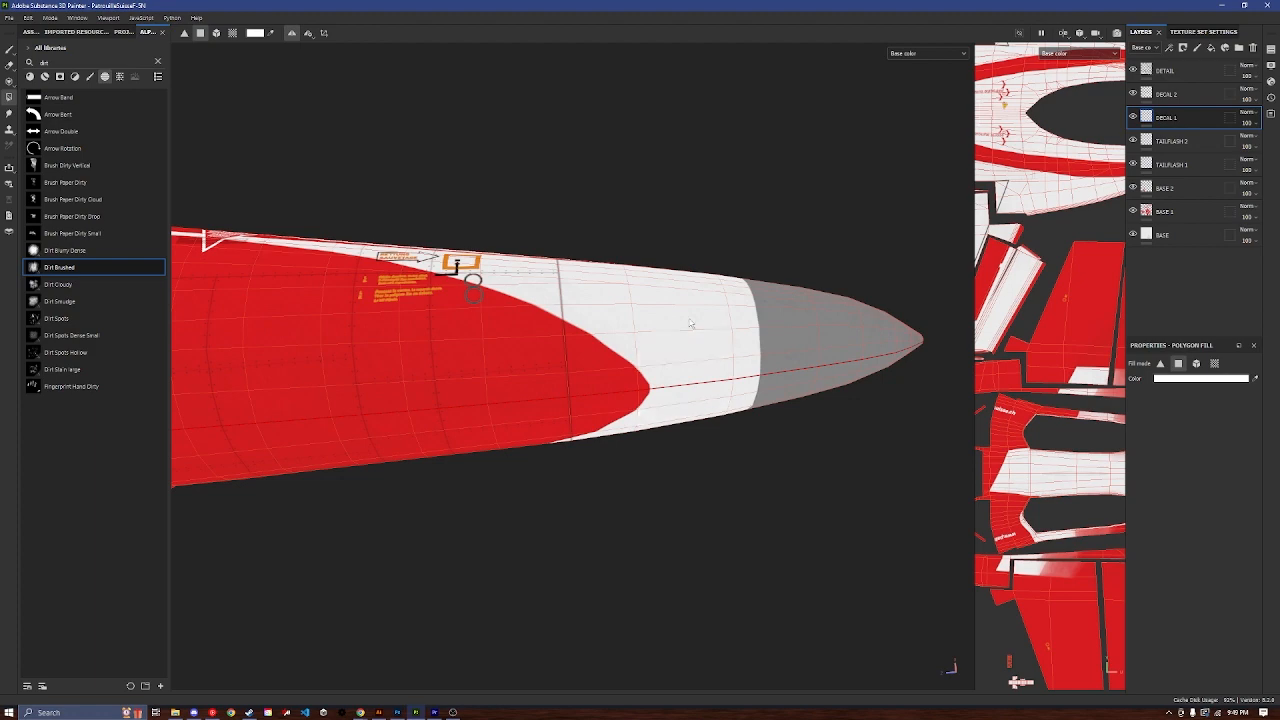
scroll(545, 383, "down", 5)
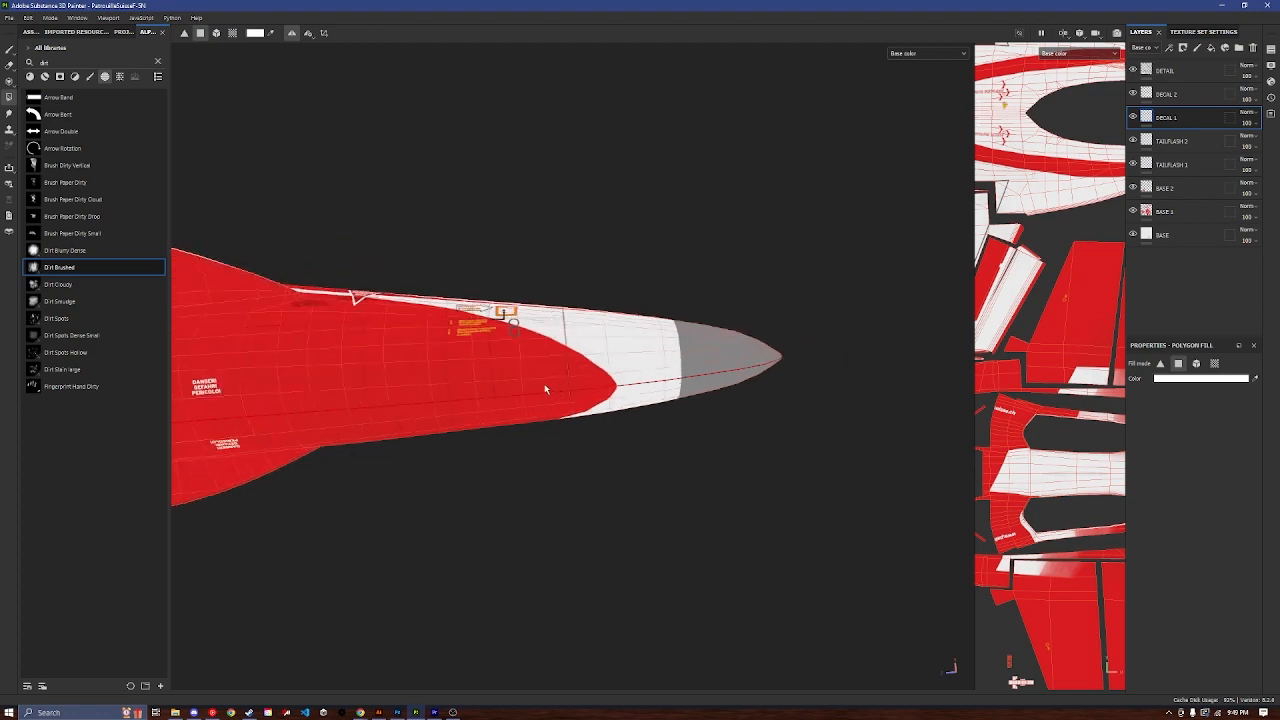
middle_click_drag(320, 383, 724, 340, "alt")
left_click_drag(475, 270, 457, 355, "alt")
middle_click_drag(457, 355, 720, 463, "alt")
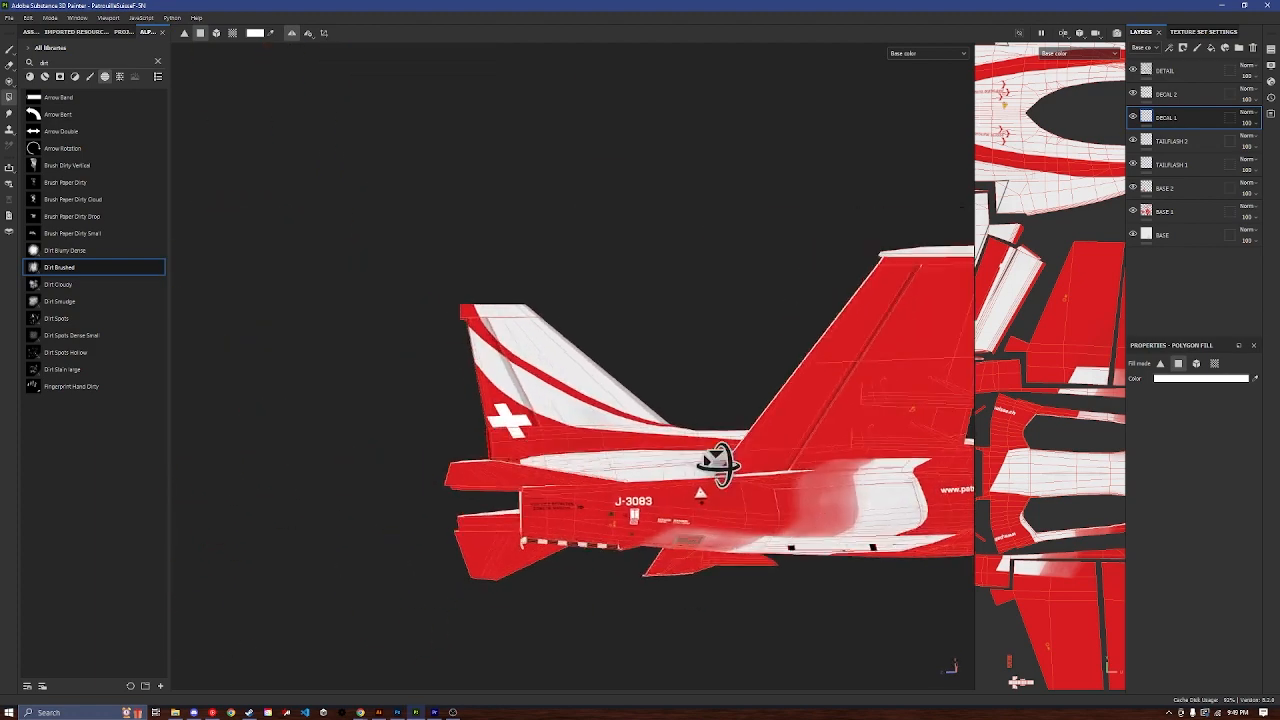
left_click_drag(720, 463, 706, 539, "alt")
scroll(535, 548, "up", 3)
left_click_drag(518, 498, 520, 570, "alt")
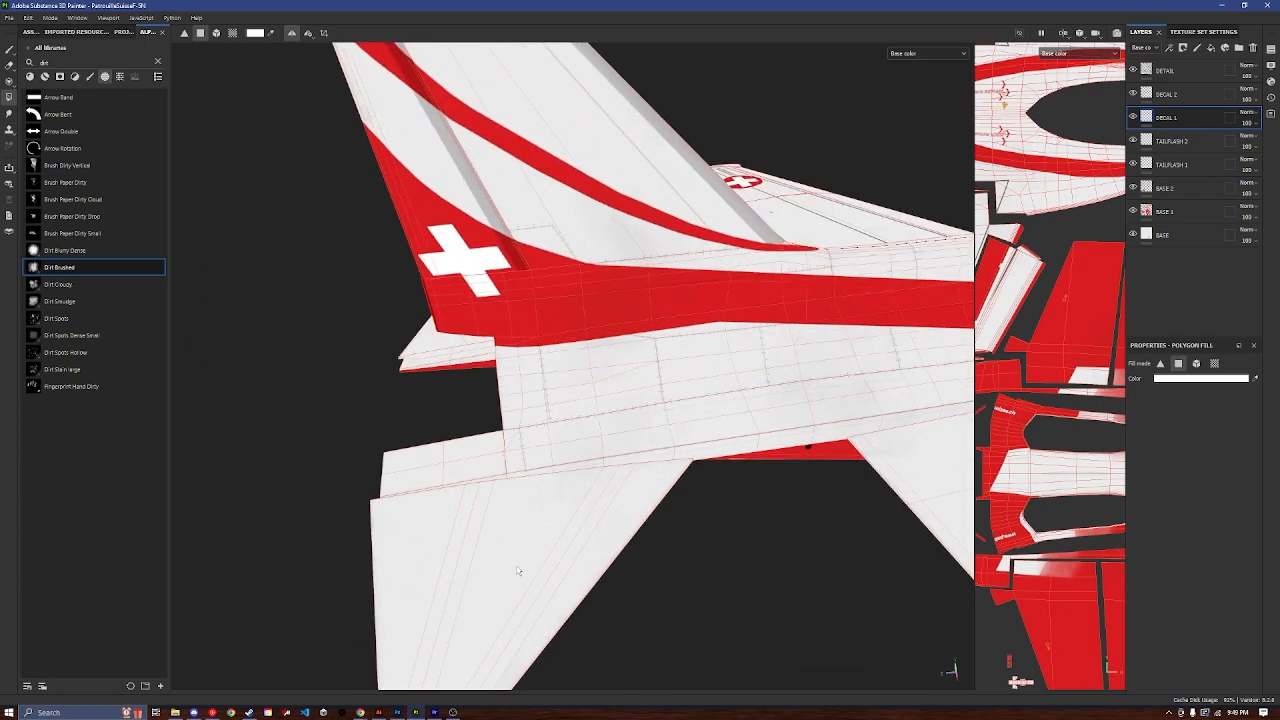
middle_click_drag(520, 577, 530, 456, "alt")
left_click_drag(530, 456, 554, 419, "alt")
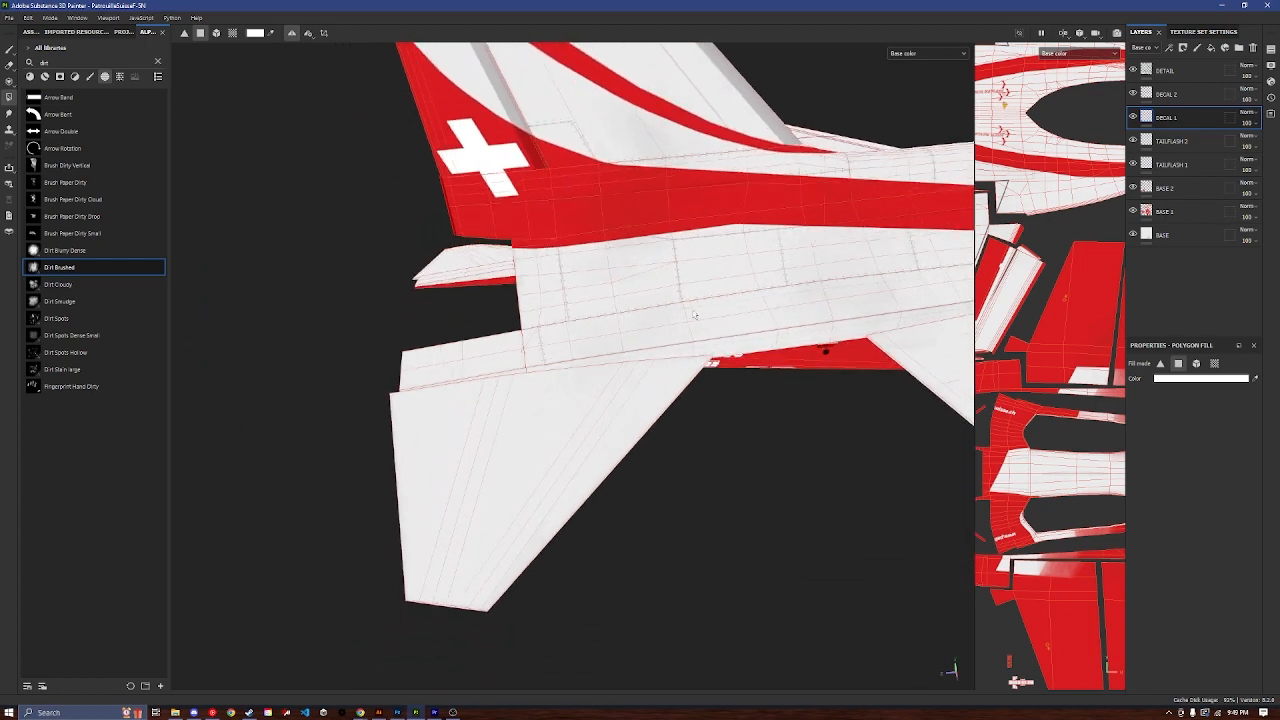
middle_click_drag(696, 314, 438, 370, "alt")
scroll(440, 364, "down", 5)
left_click_drag(575, 372, 584, 436, "alt")
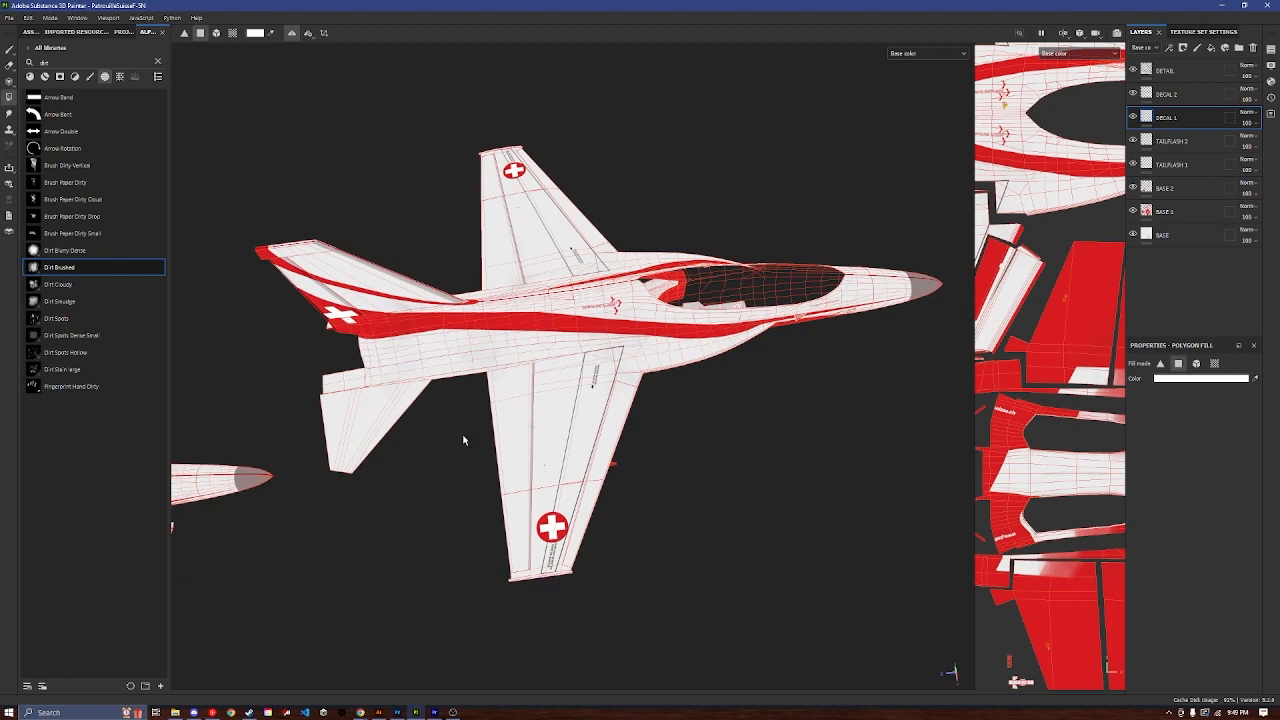
Step: Try filling a mesh face white on the side of the forward fuselage, undo it, and fill it again
left_click_drag(452, 417, 665, 557)
left_click_drag(457, 449, 650, 408)
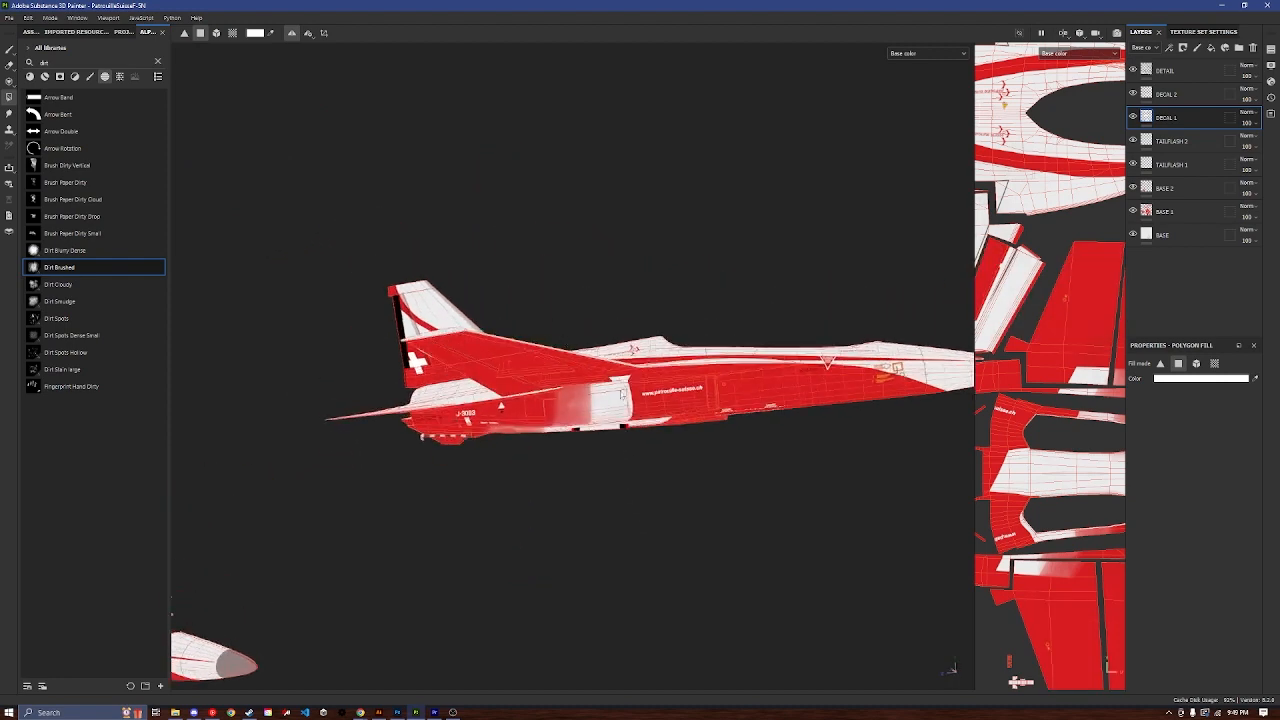
middle_click_drag(654, 406, 457, 412, "alt")
left_click_drag(505, 416, 530, 388, "alt")
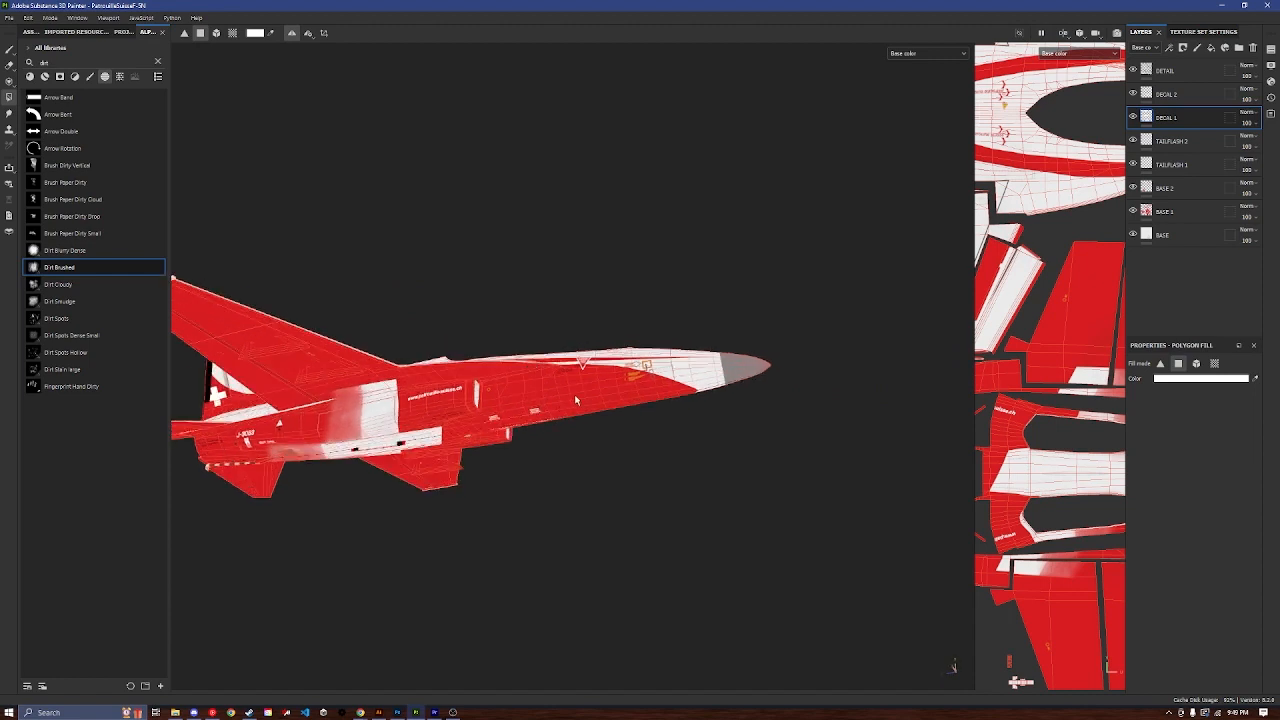
left_click_drag(569, 433, 591, 435, "alt")
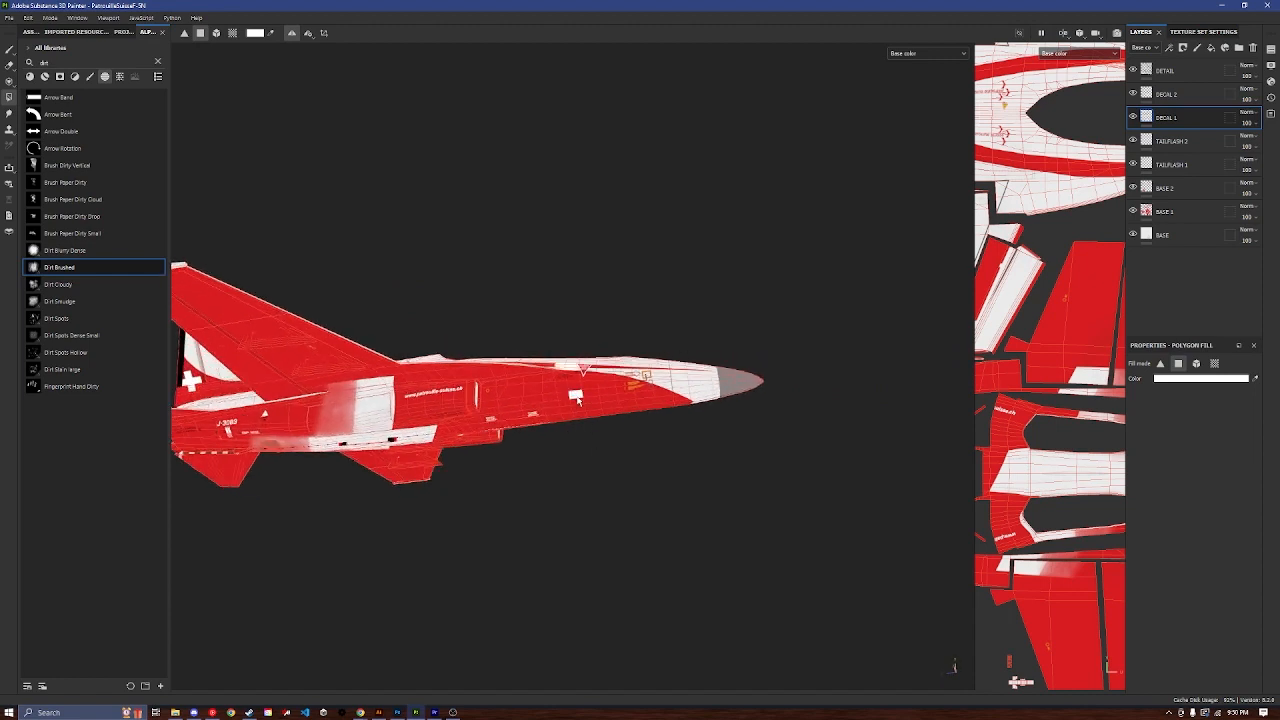
left_click_drag(574, 399, 561, 373)
key("ctrl+z")
mouse_move(567, 394)
left_mouse_down()
mouse_move(578, 406)
mouse_move(556, 430)
mouse_move(578, 410)
left_mouse_up()
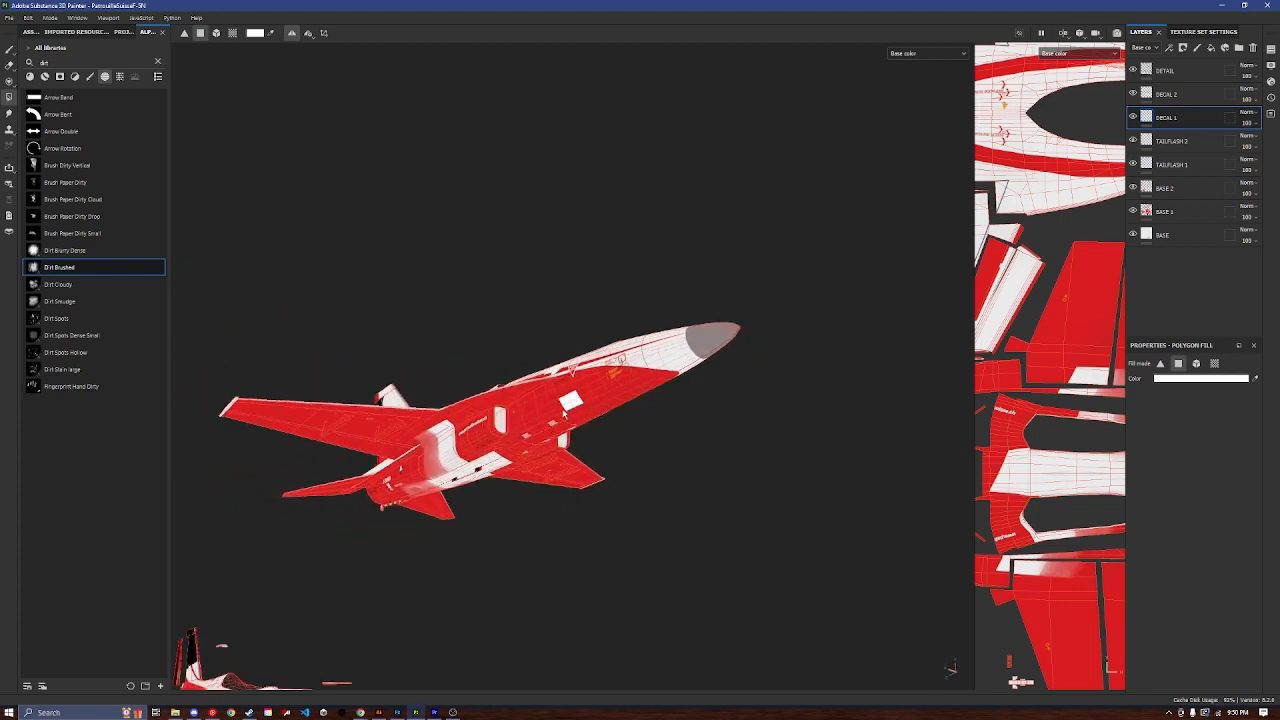
Step: Compare the white fill with the opposite side of the nose, remove it, and turn off symmetry
left_click_drag(617, 376, 620, 403, "alt")
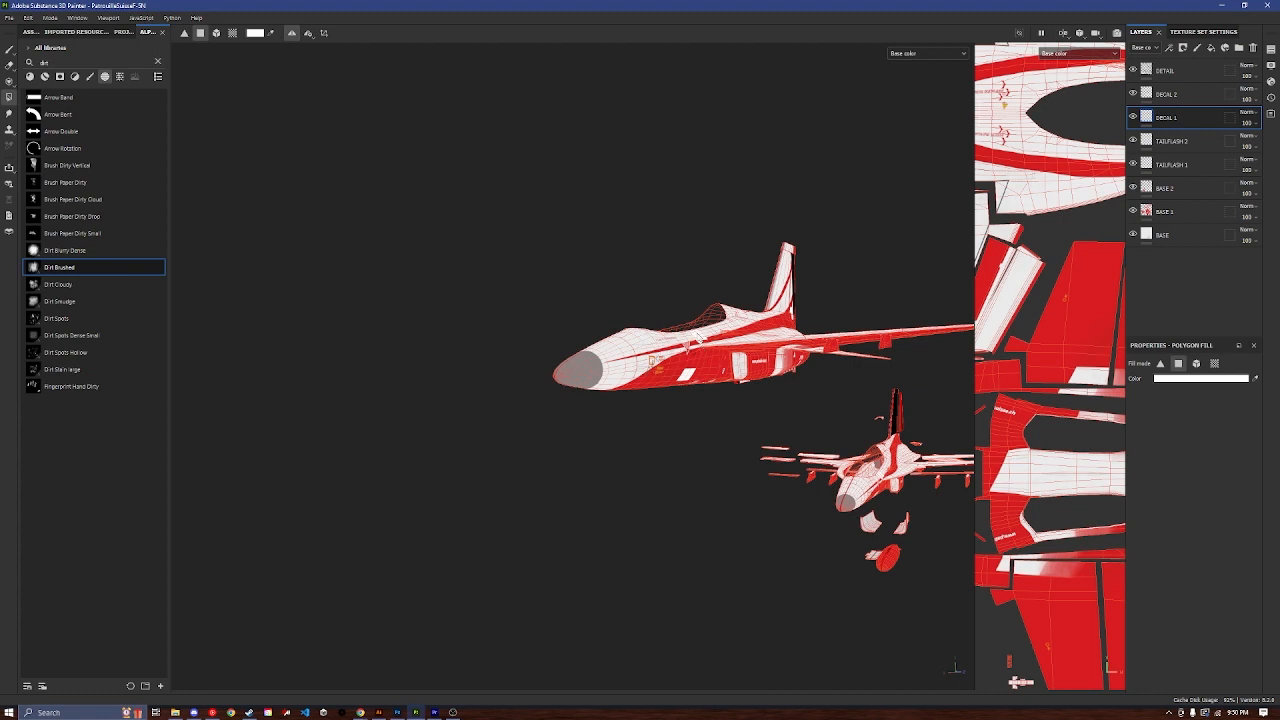
left_click_drag(659, 395, 743, 449, "alt")
left_click(294, 35)
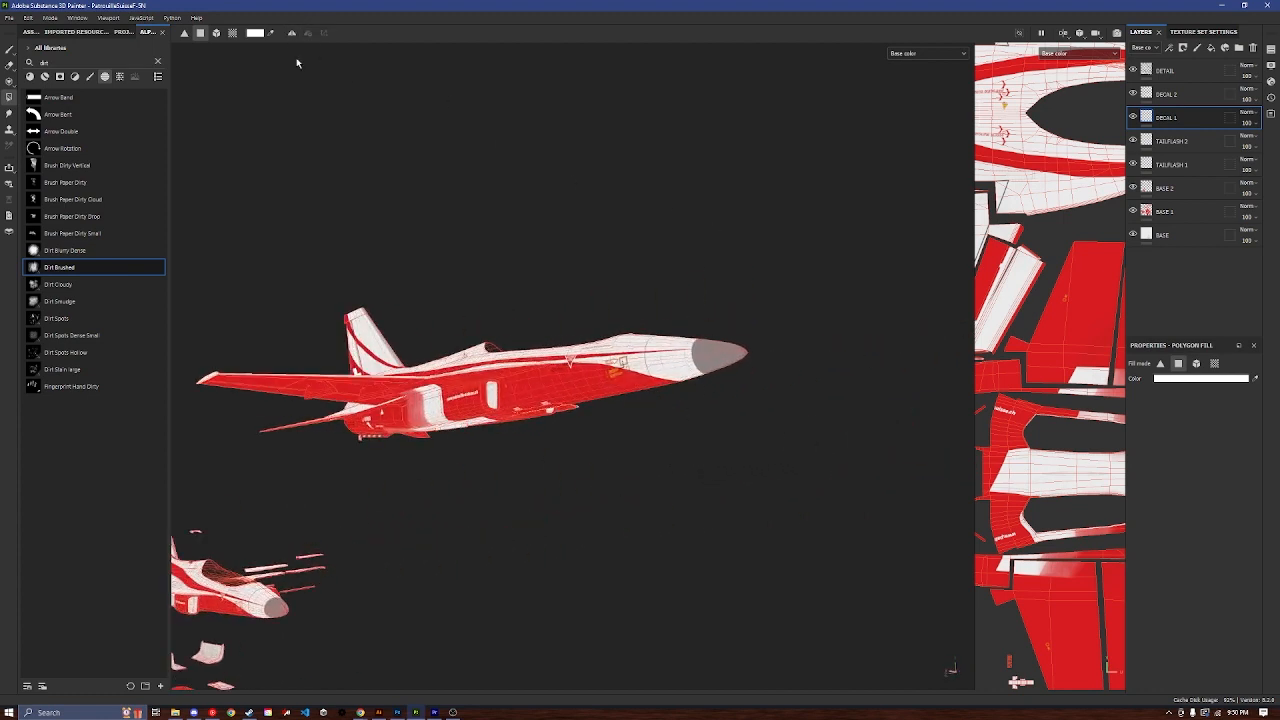
Step: Inspect the white polygon fill along the top, side and lower edge of the aircraft's nose
left_click_drag(632, 286, 383, 511, "alt")
scroll(664, 383, "up", 4)
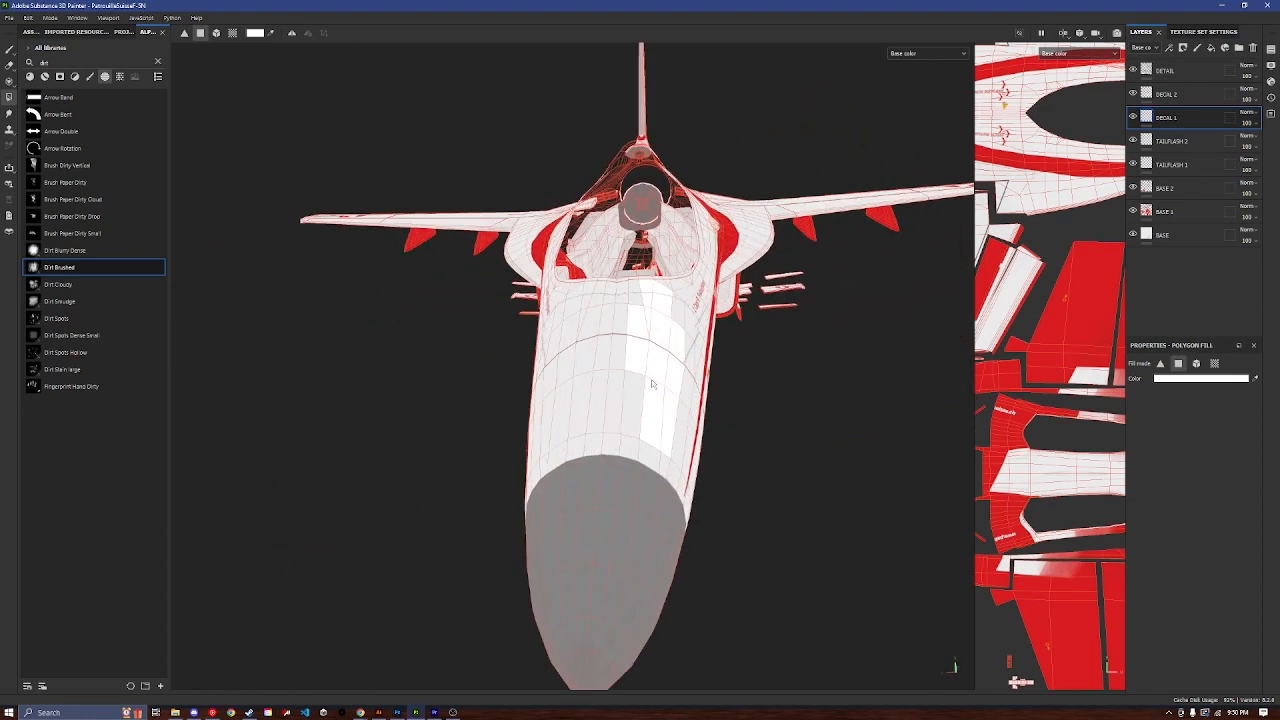
left_click_drag(630, 433, 540, 575, "alt")
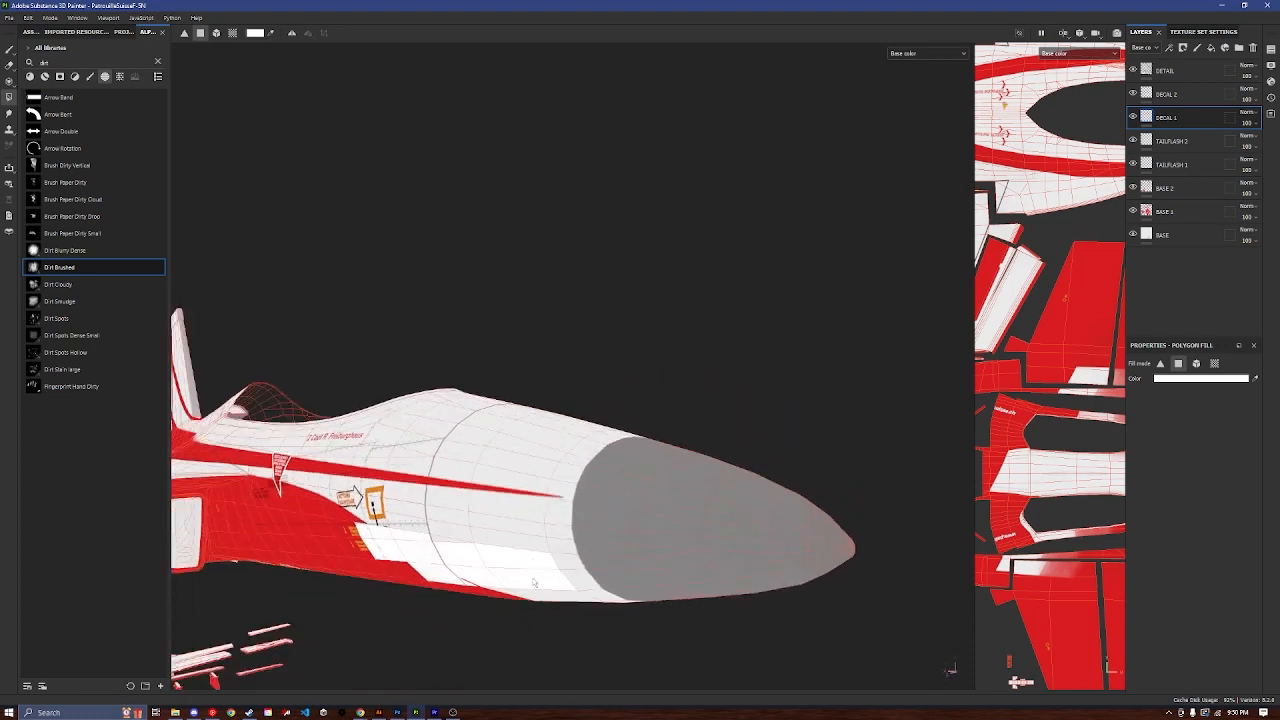
left_click_drag(631, 383, 618, 408, "alt")
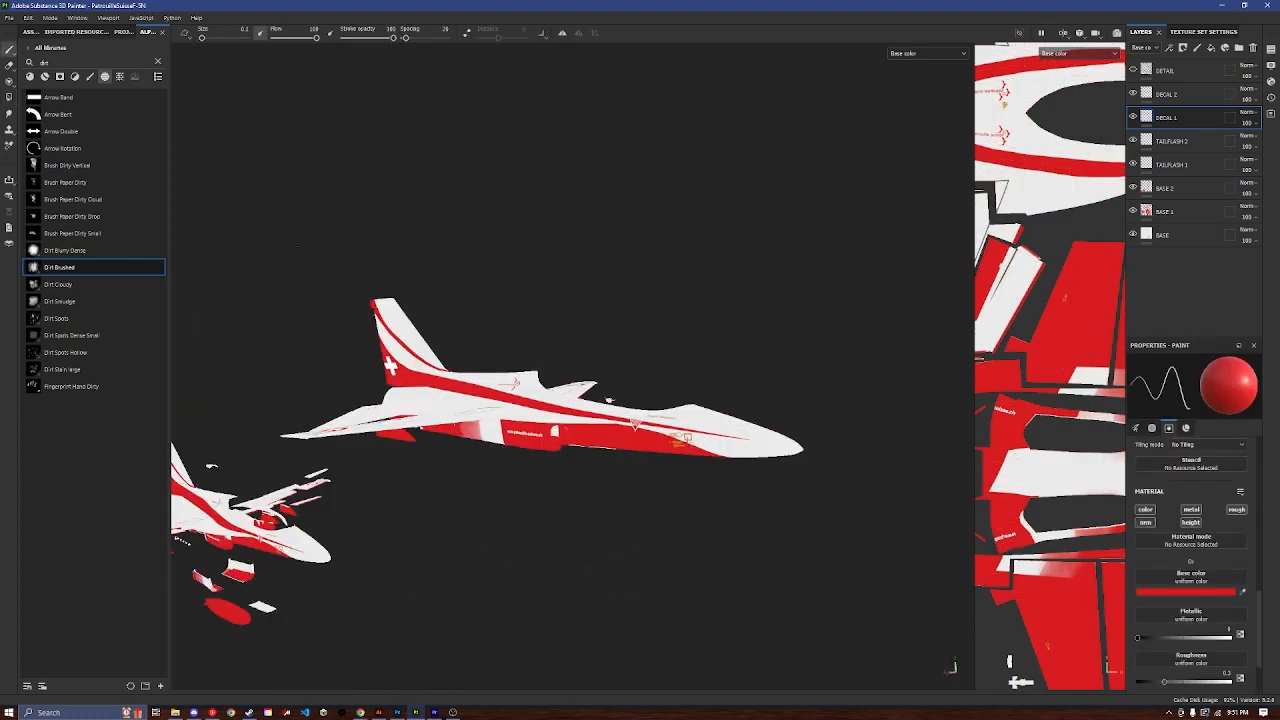
Step: Export the aircraft's textures to the Patrouille Suisse folder inside the 300ppi folder in Downloads
left_click(11, 18)
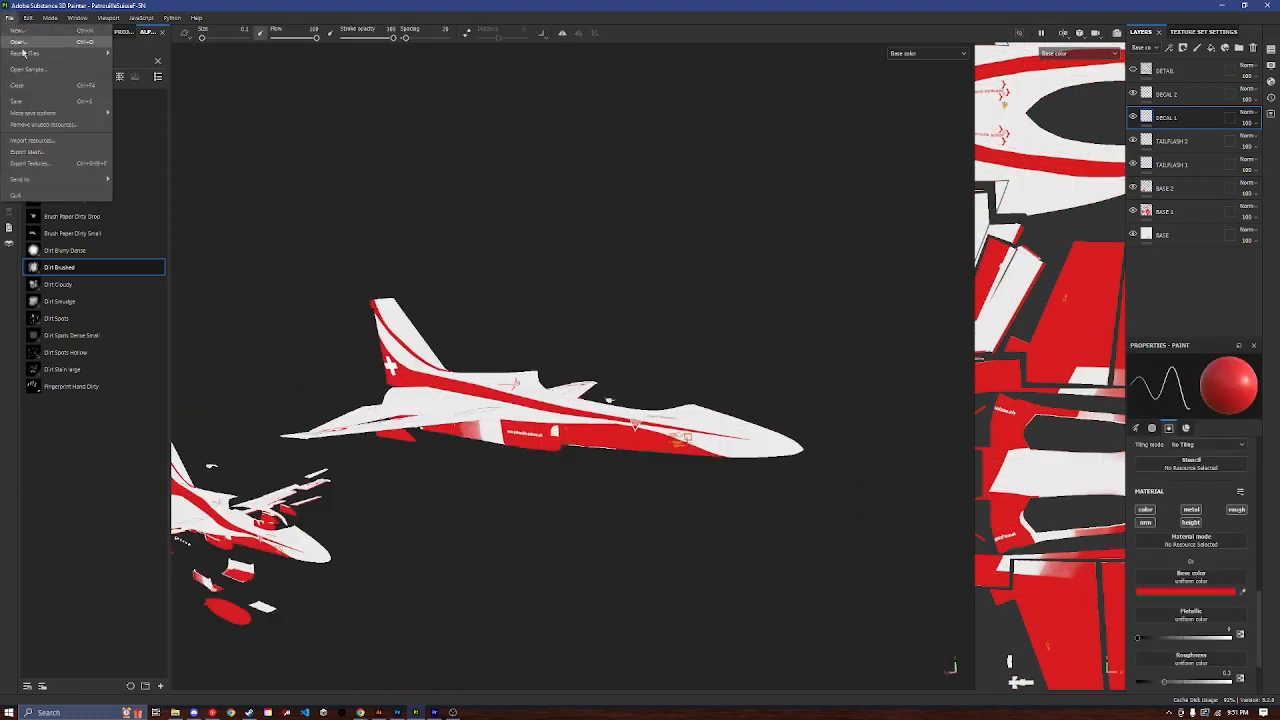
left_click(55, 165)
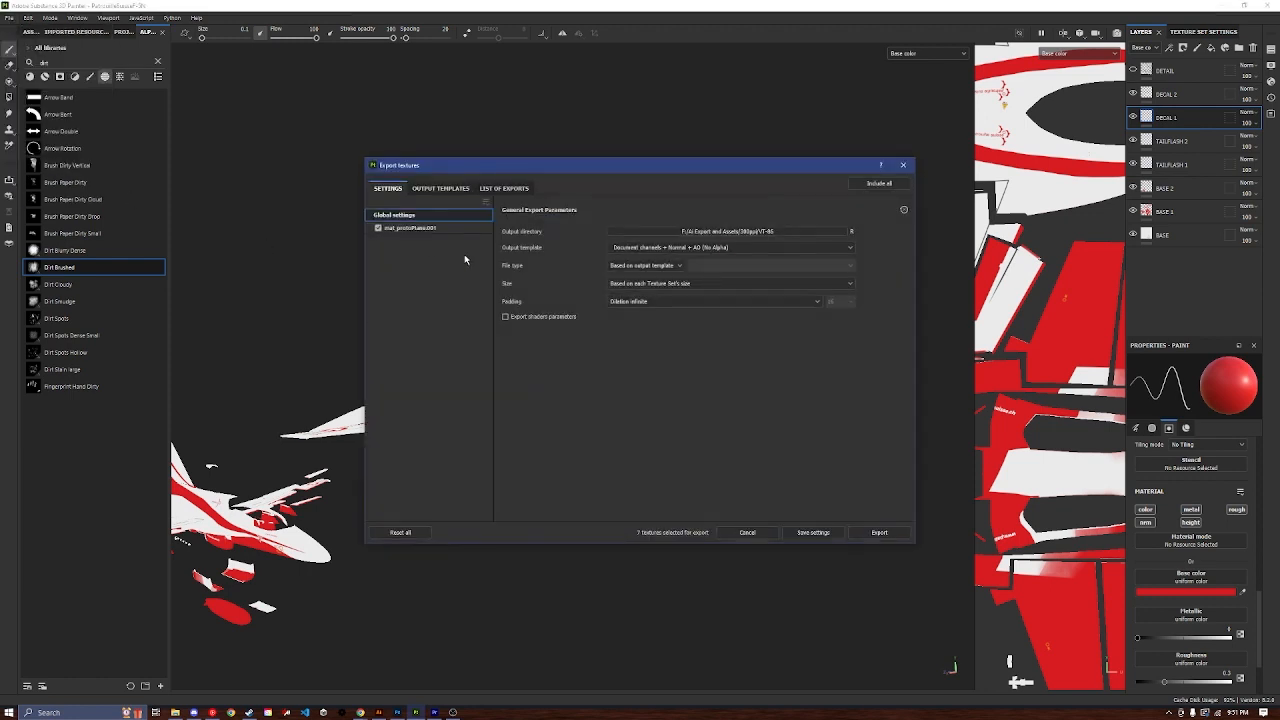
left_click(714, 232)
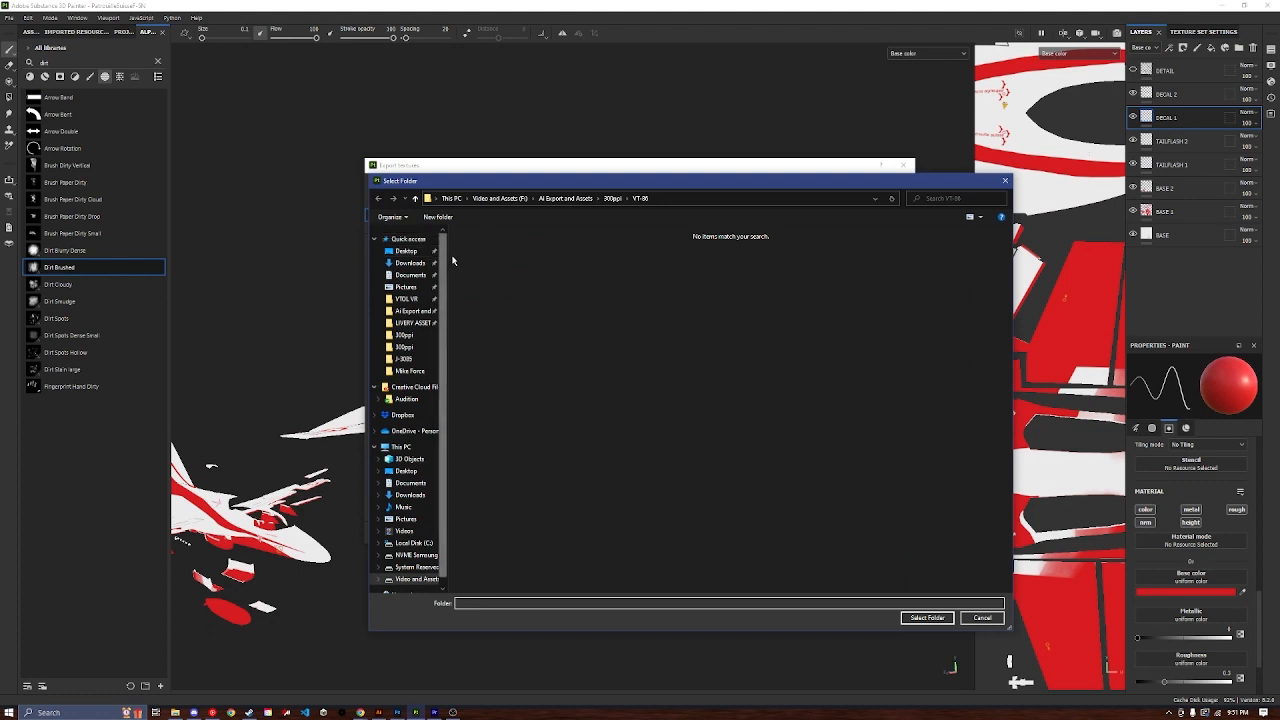
left_click(404, 335)
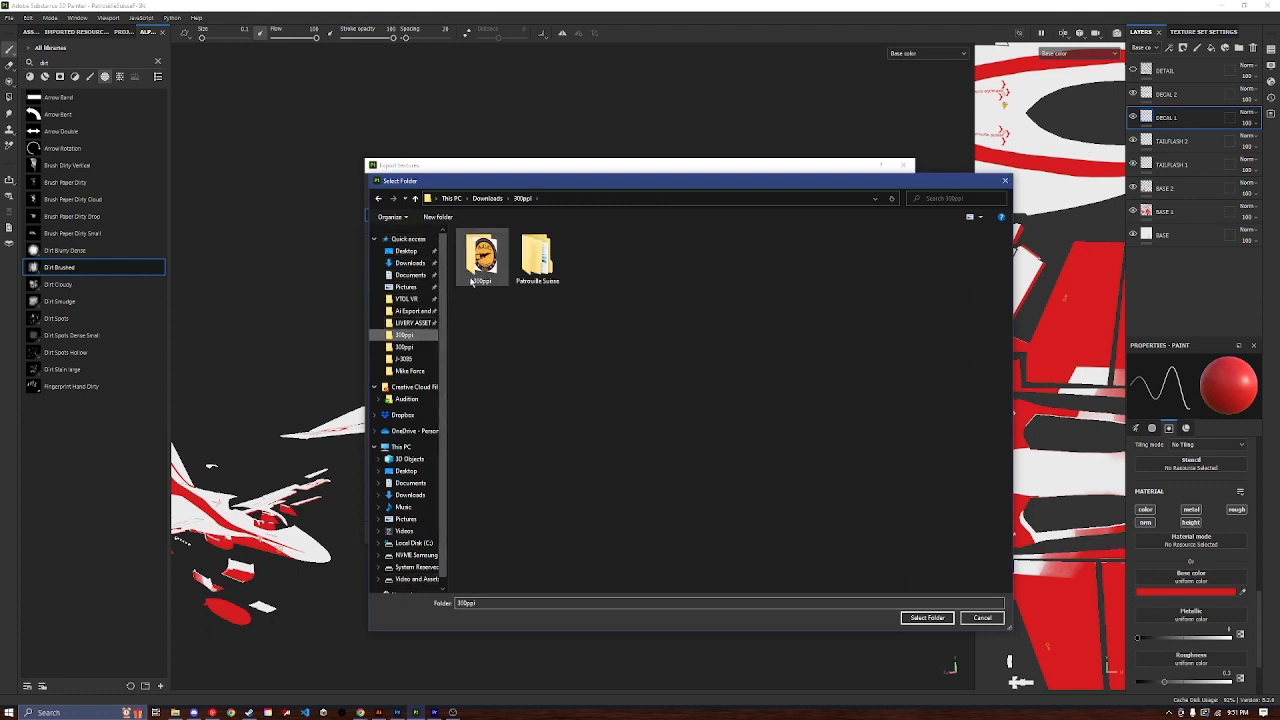
double_click(470, 283)
left_click(378, 198)
double_click(537, 255)
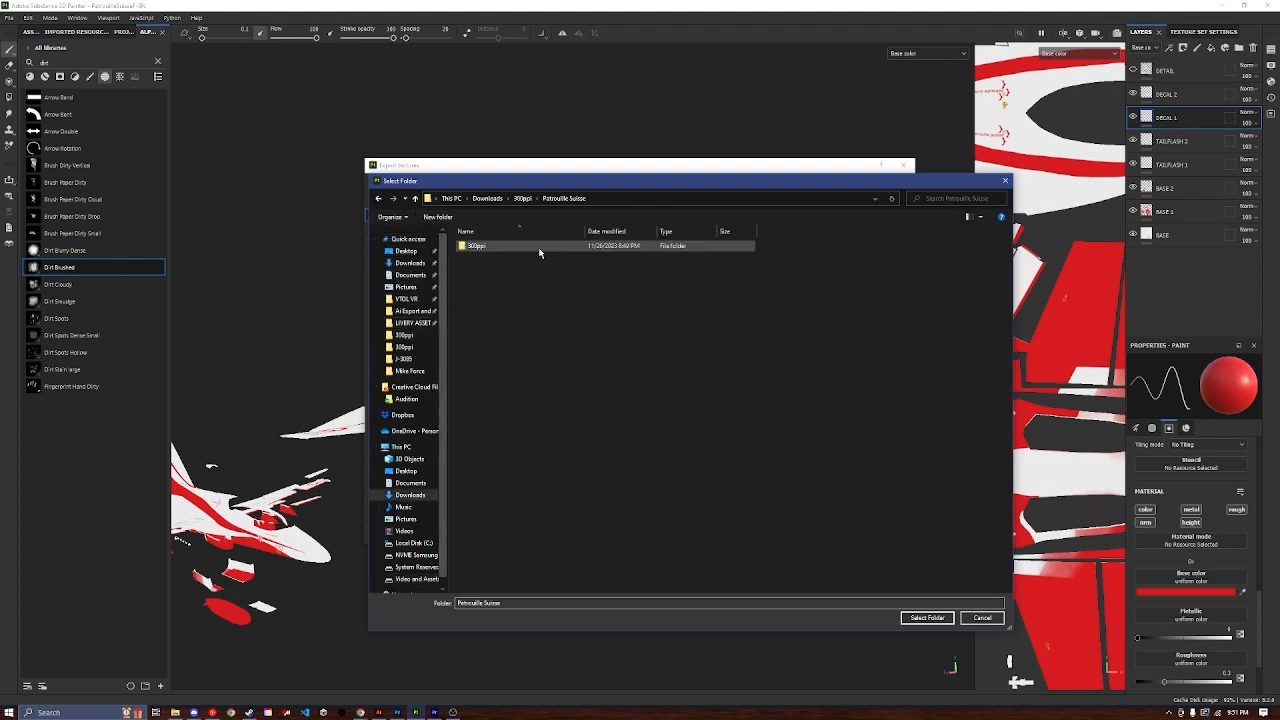
left_click(927, 617)
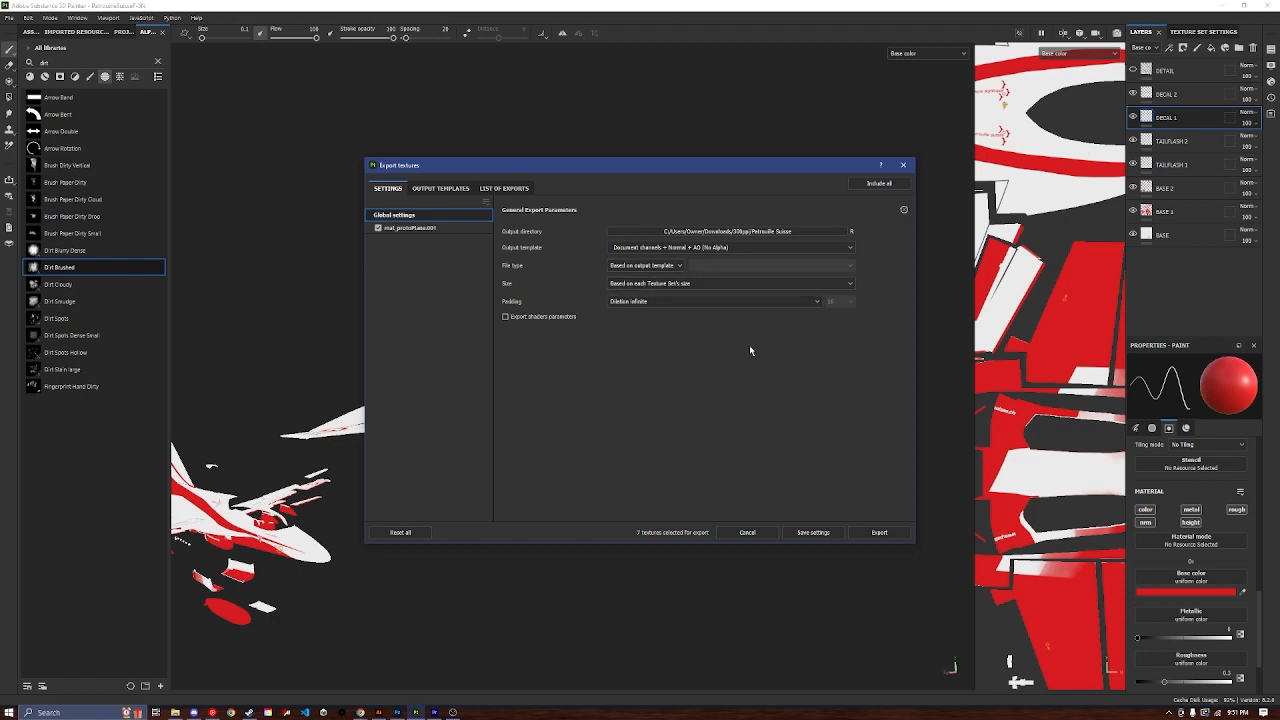
left_click(886, 536)
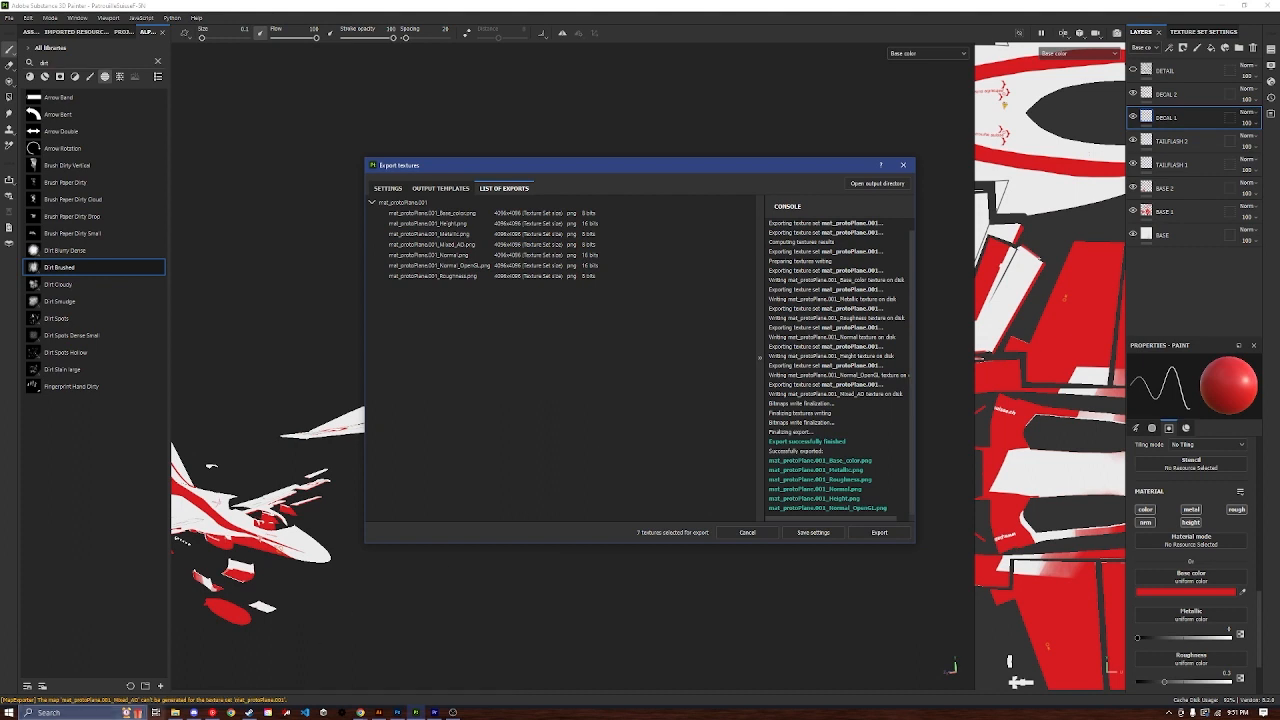
Step: Switch to File Explorer and delete the exported height, metallic, normal, OpenGL normal and roughness maps
left_click(175, 712)
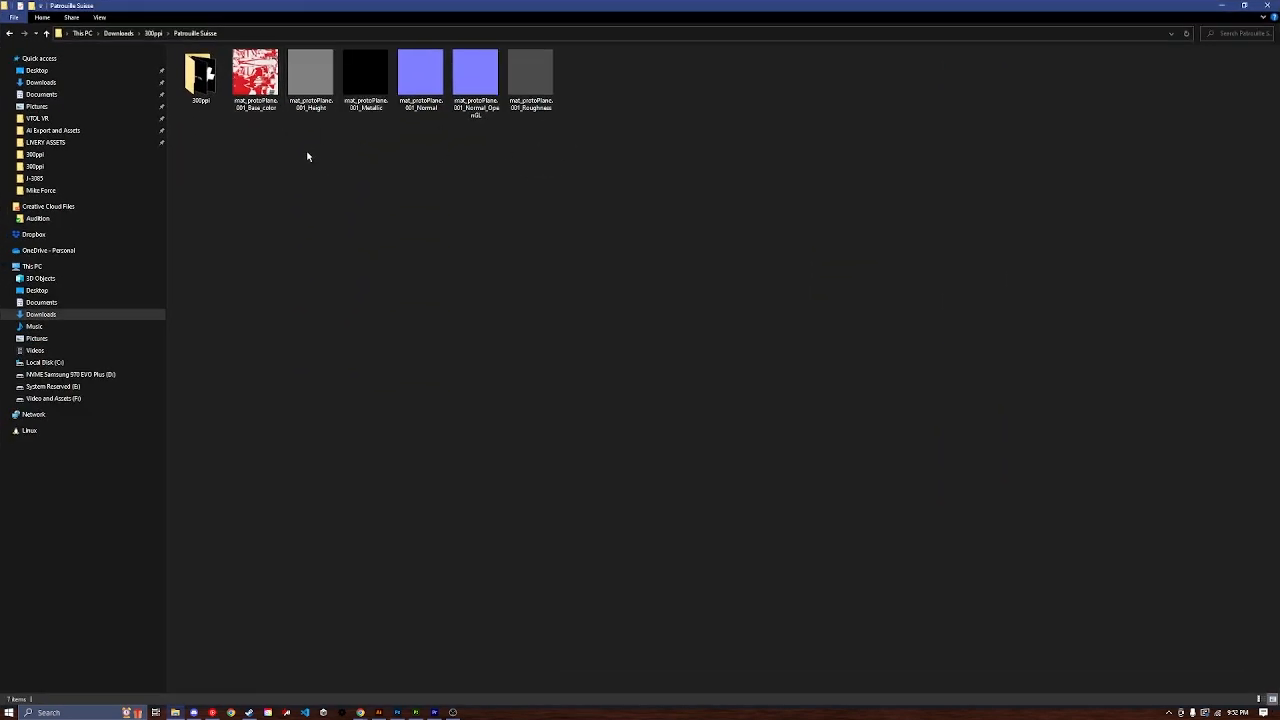
left_click_drag(307, 156, 563, 52)
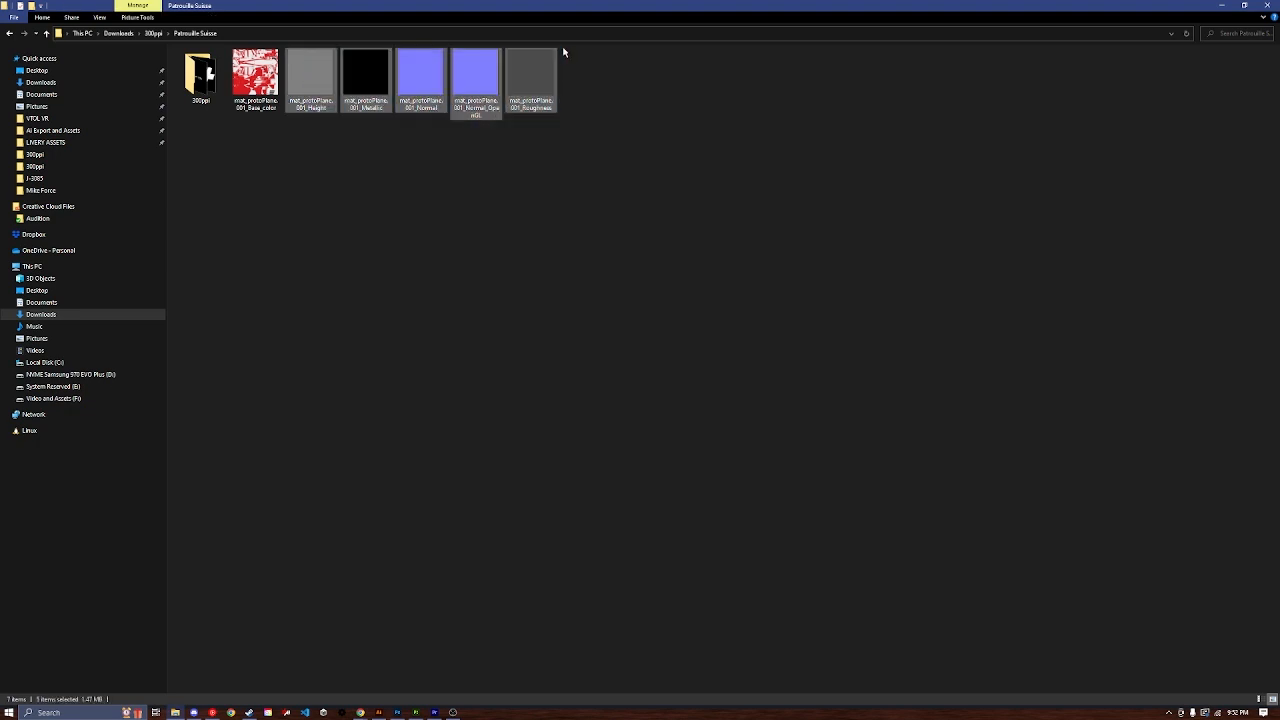
key("Delete")
Step: Rename the exported base color texture to Patrouille Suisse F-5 and preview the image
left_click(266, 82)
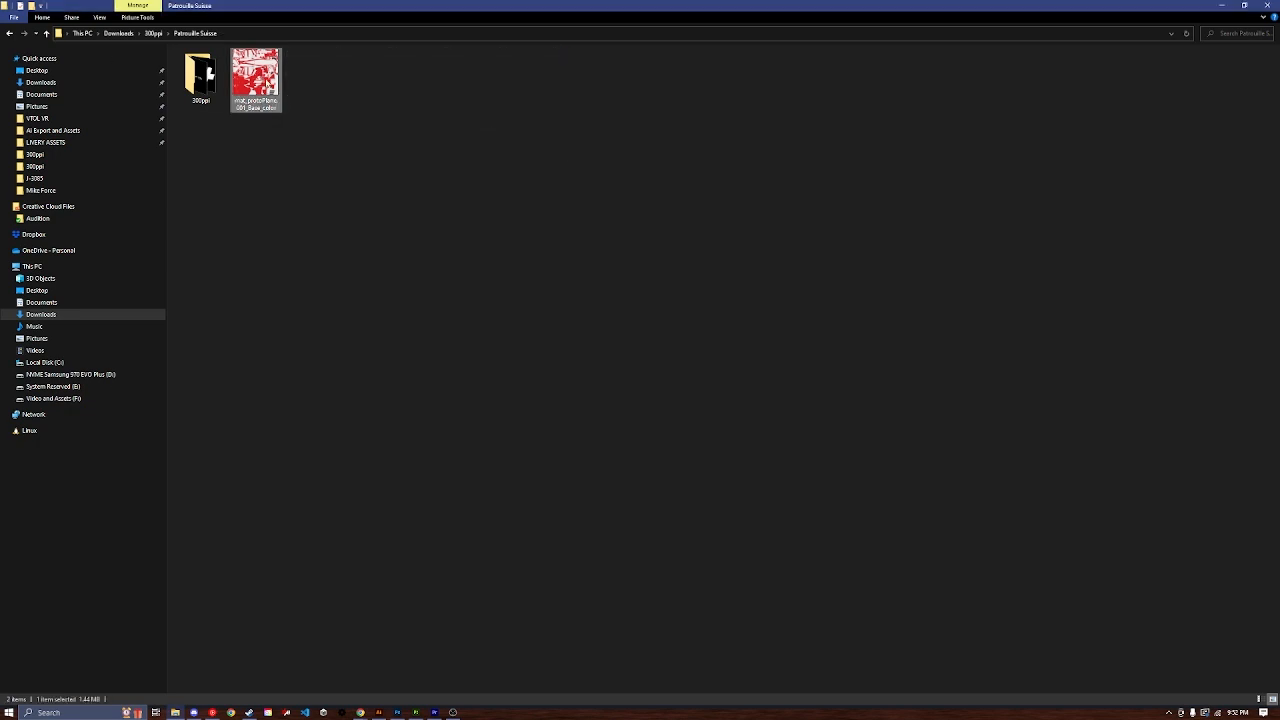
right_click(267, 83)
left_click(378, 382)
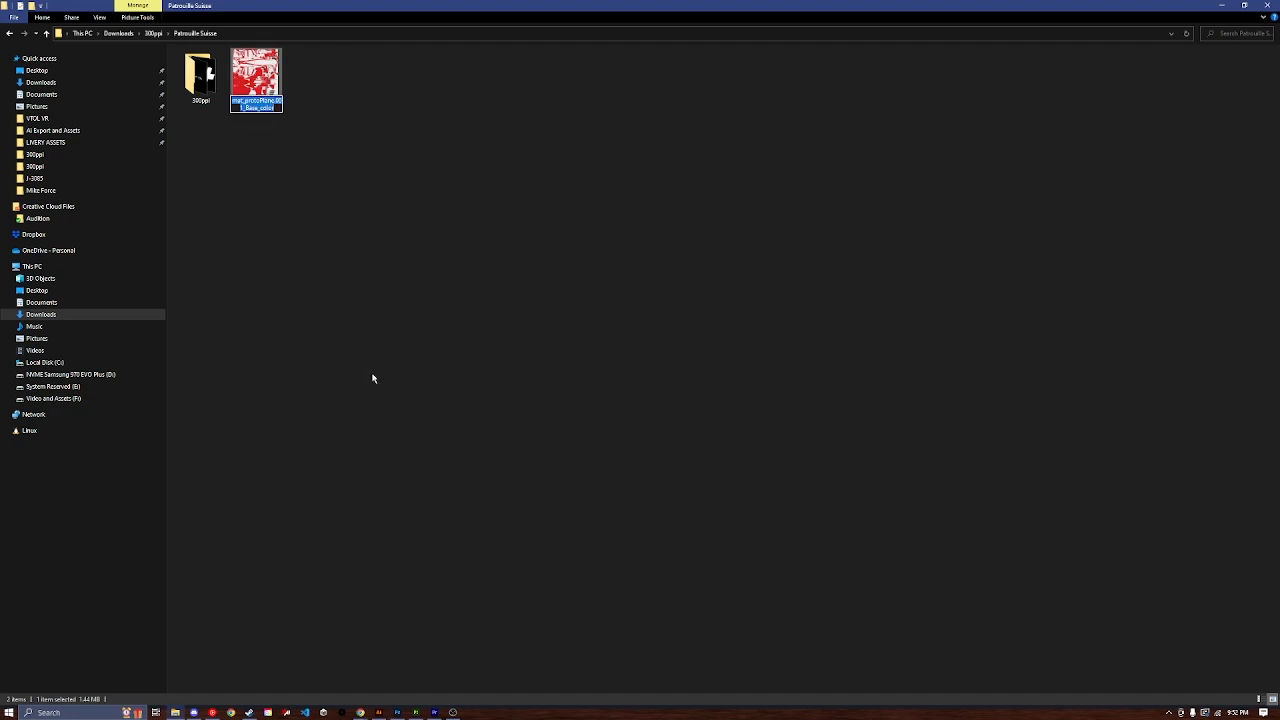
type("Patro")
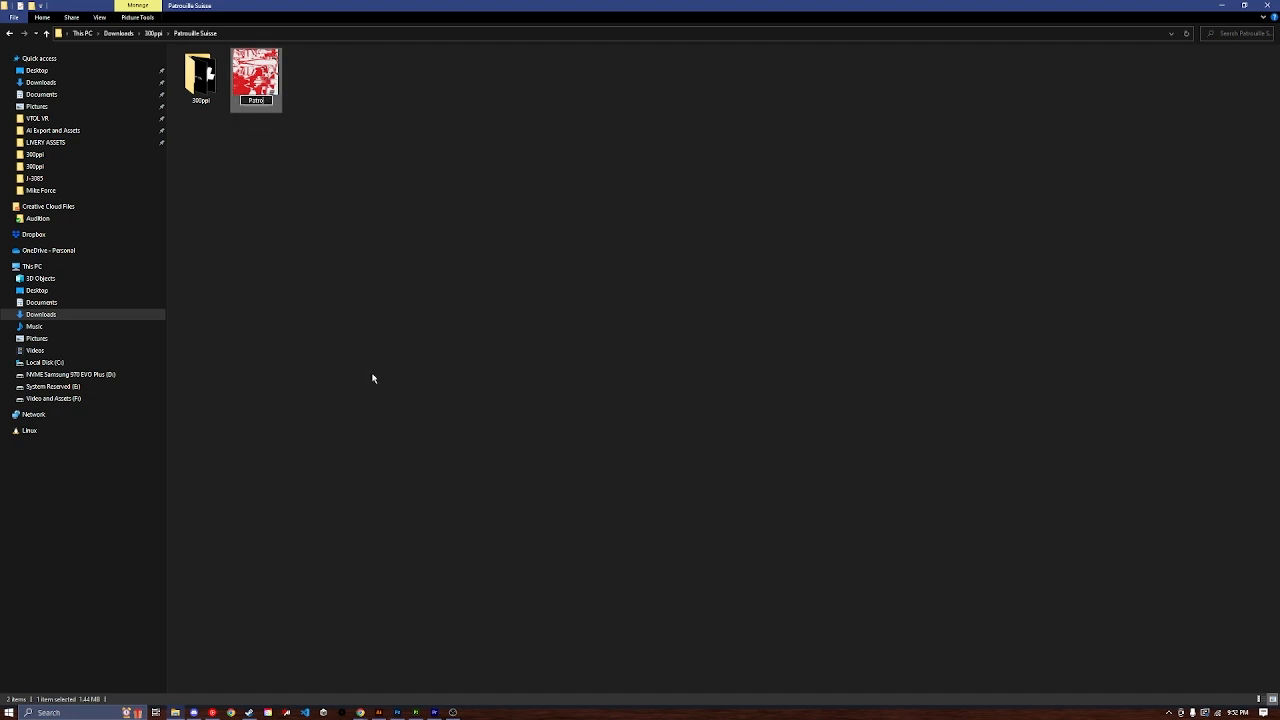
type("uille Suisse F-5")
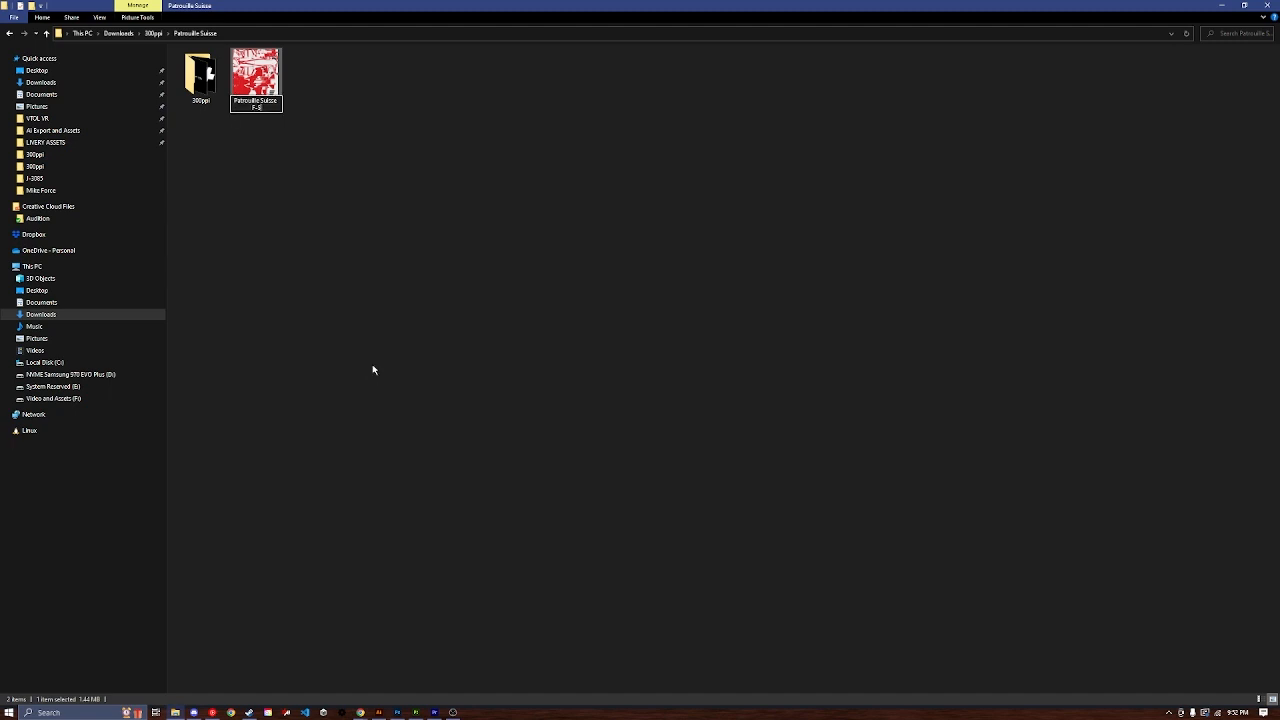
key("Return")
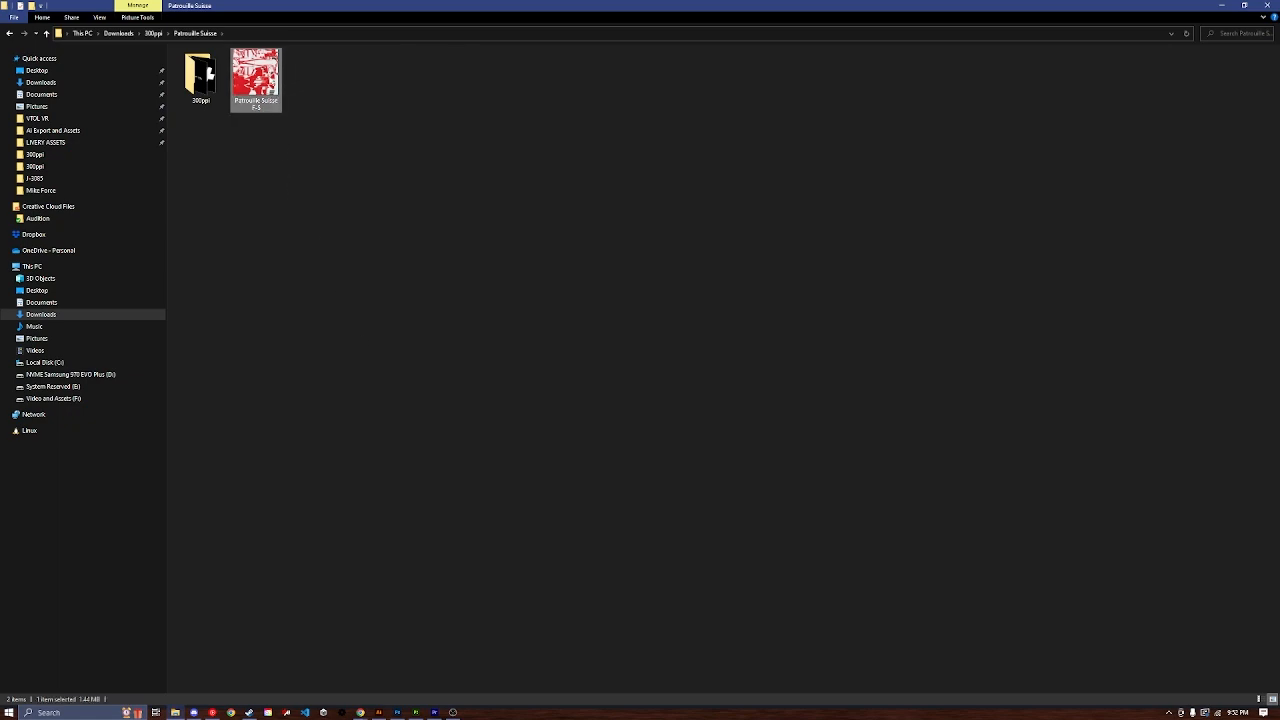
double_click(269, 79)
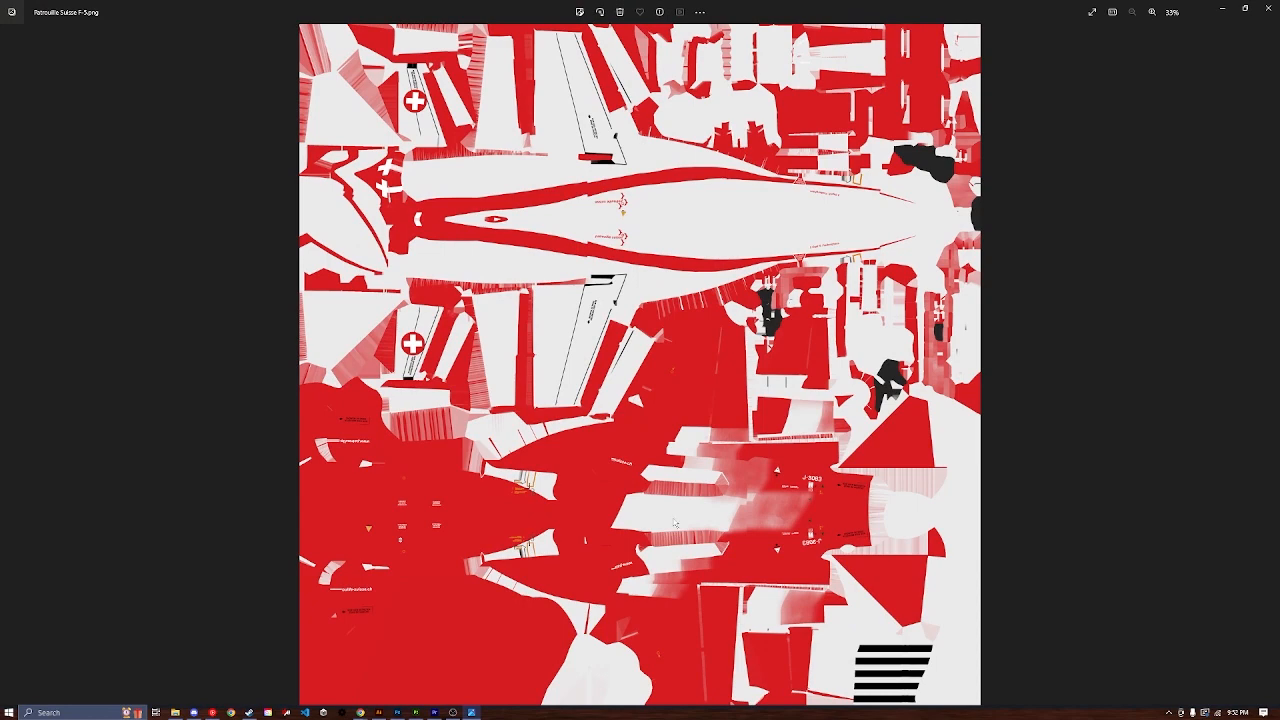
left_click(1265, 8)
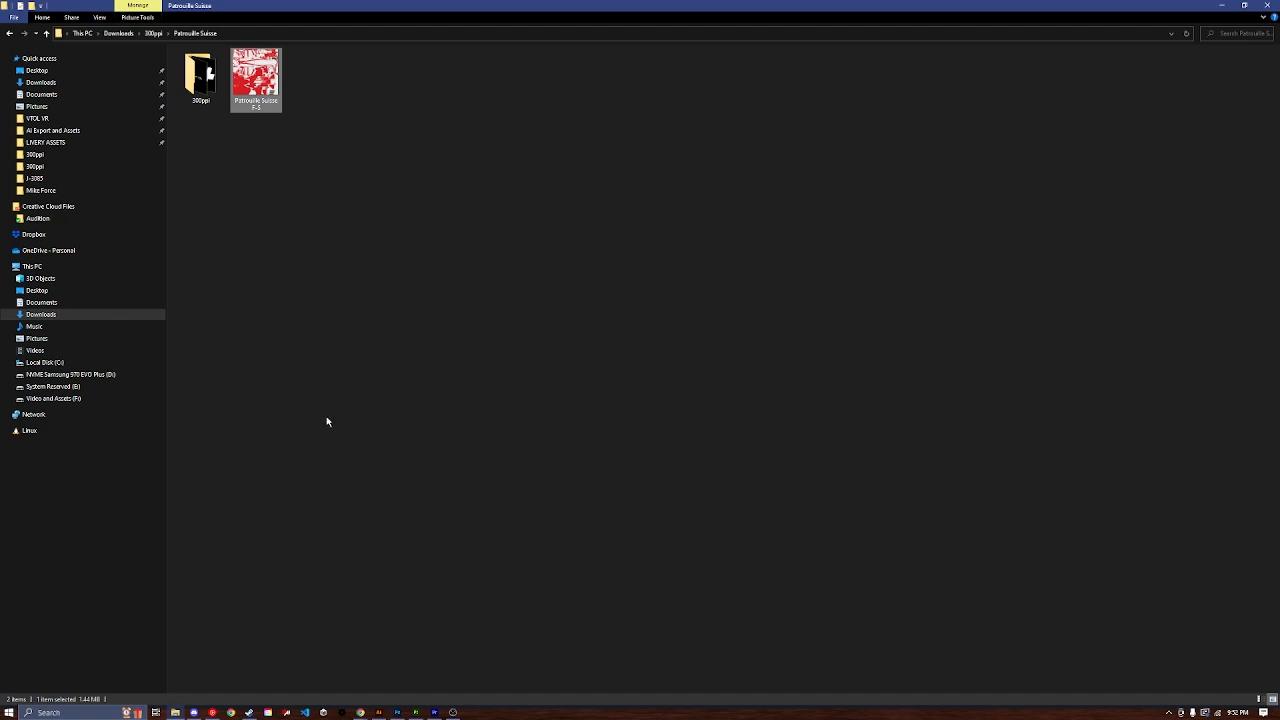
Step: Switch to Photoshop and place the Patrouille Suisse F-5 texture above the hidden livery layers, filling the canvas
mouse_move(444, 716)
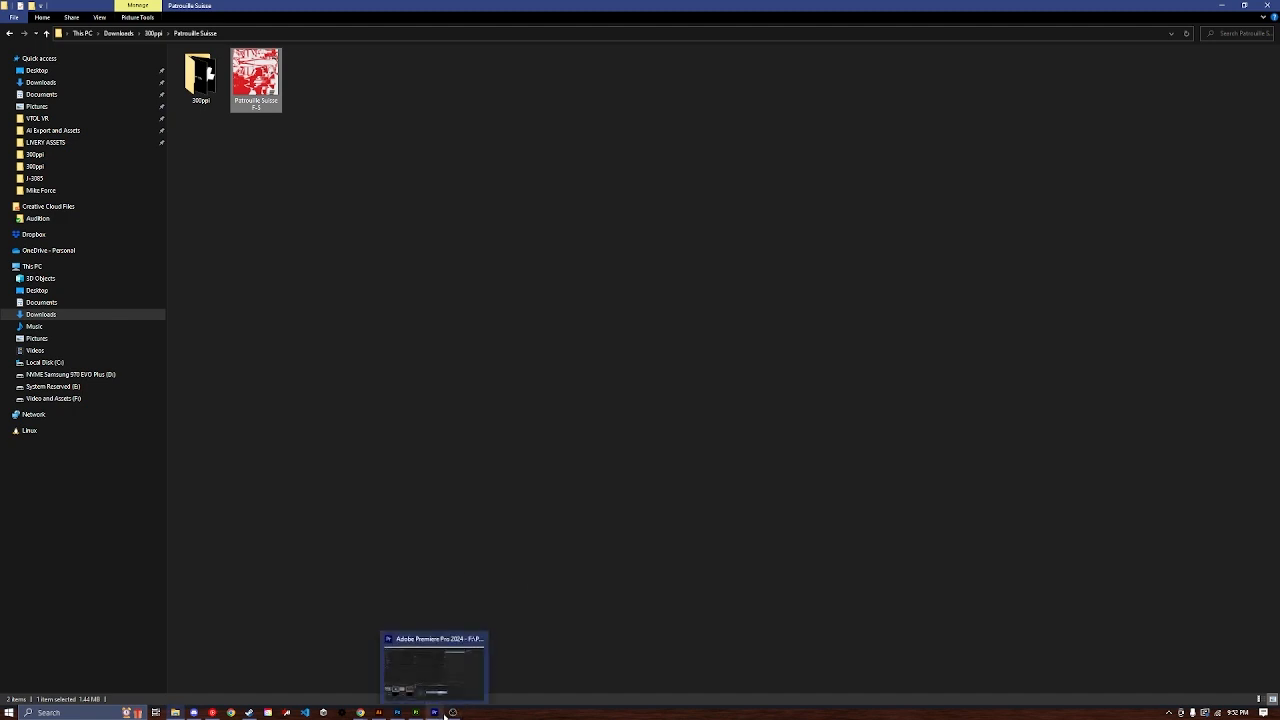
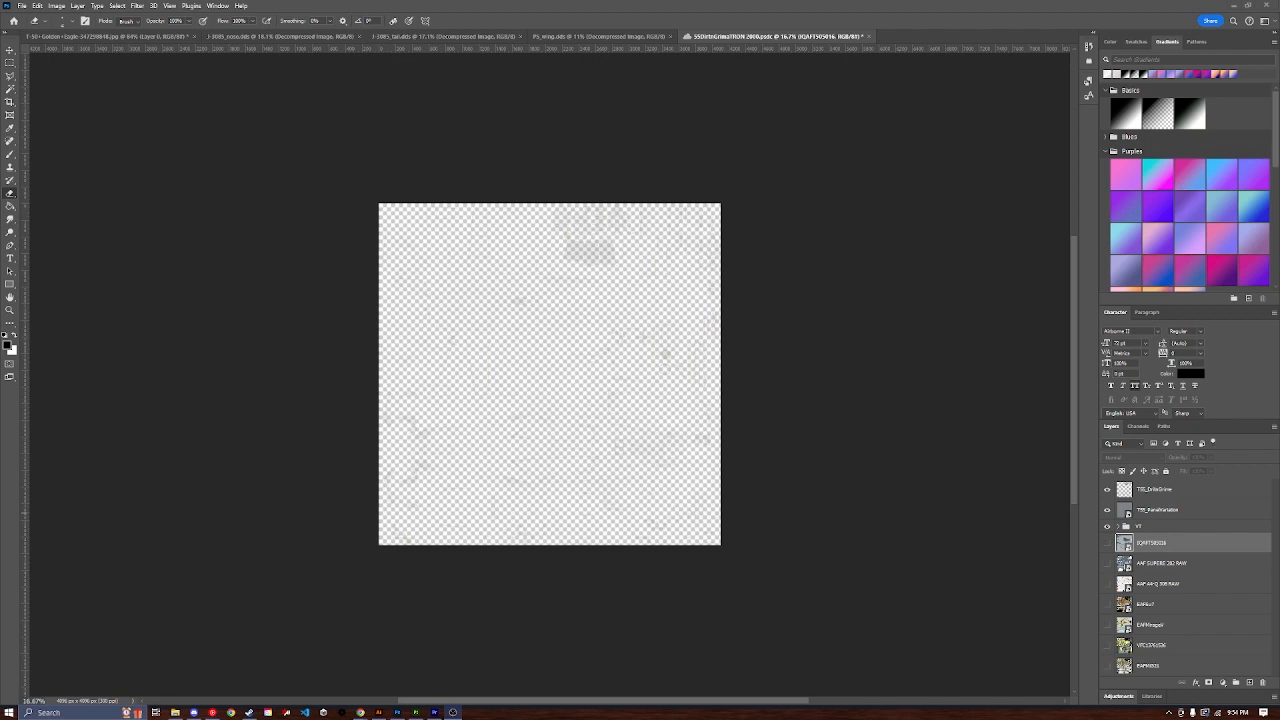
left_click(1151, 547)
left_click_drag(493, 413, 495, 412)
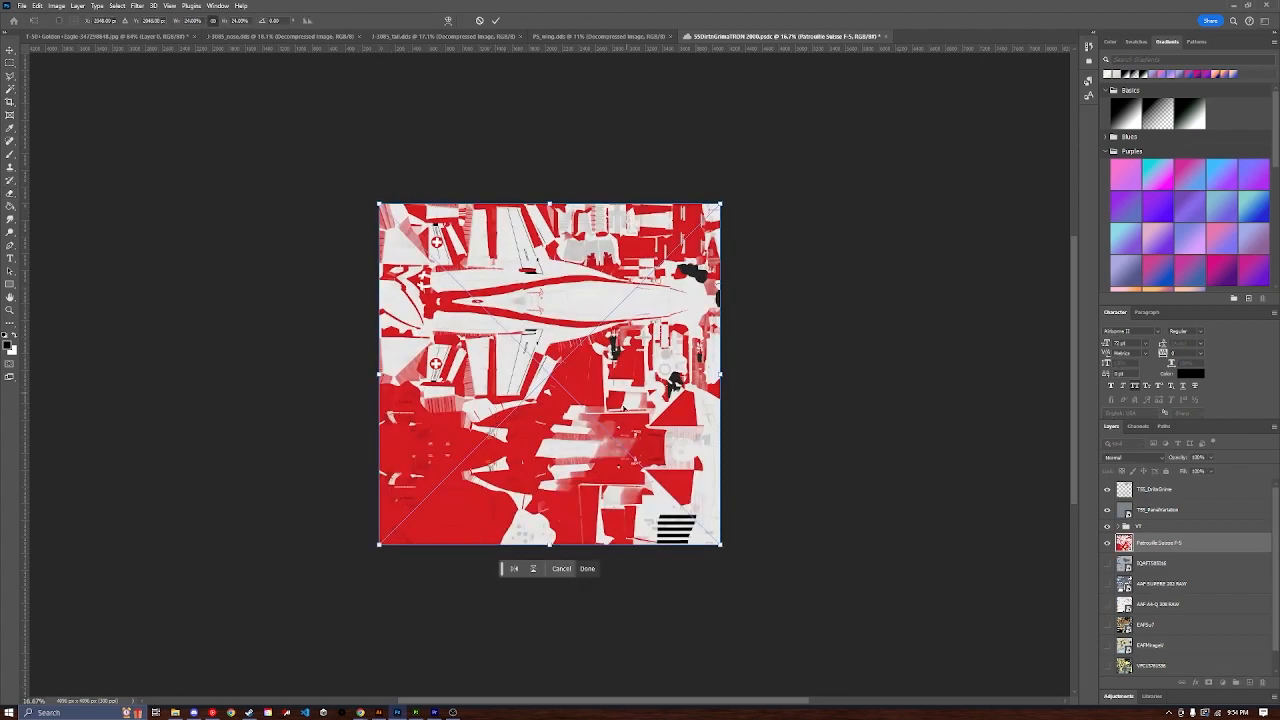
scroll(632, 427, "up", 2, "alt")
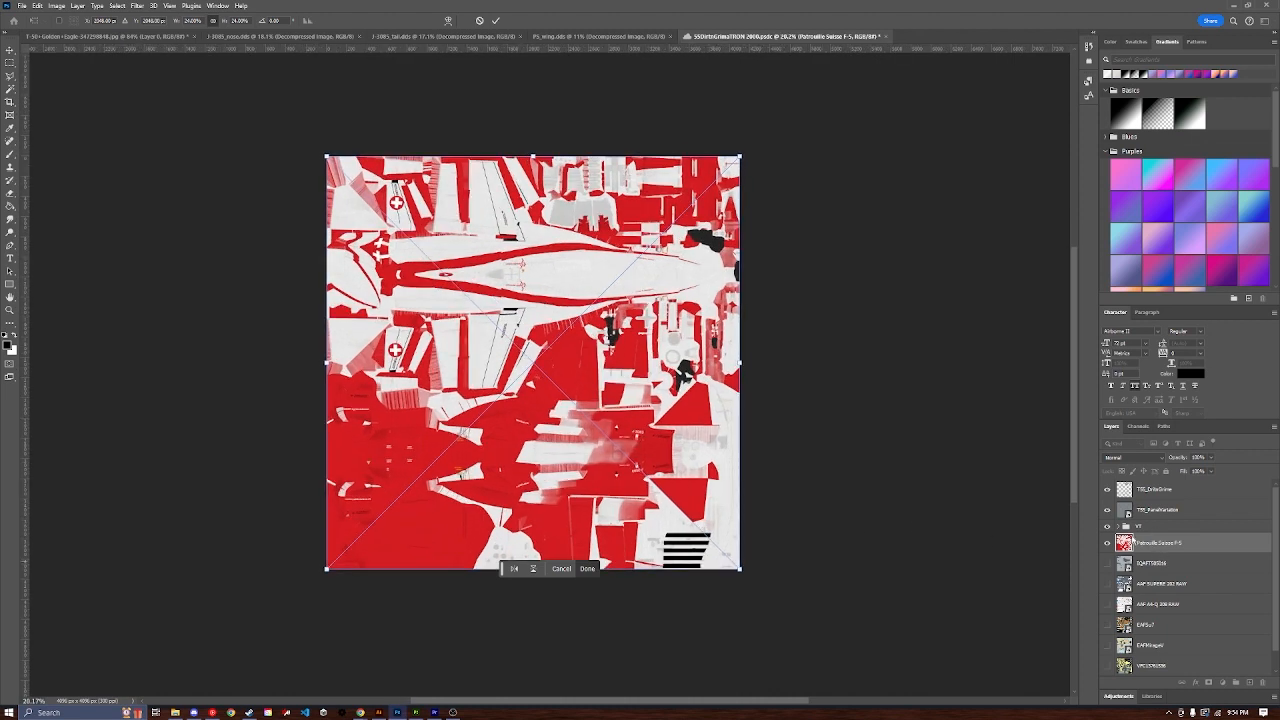
mouse_move(1135, 541)
left_mouse_down()
mouse_move(1151, 578)
mouse_move(1148, 556)
left_mouse_up()
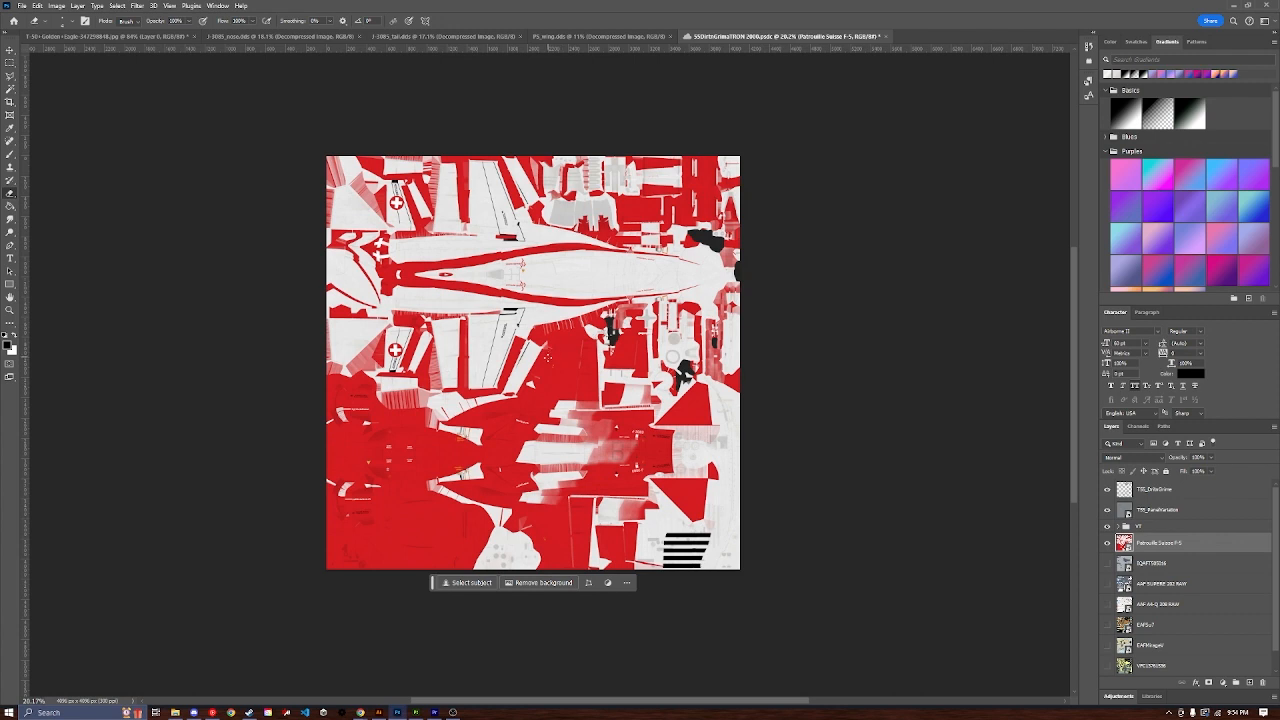
Step: Raise the opacity of the panel variation layer over the livery texture
left_click(1158, 490)
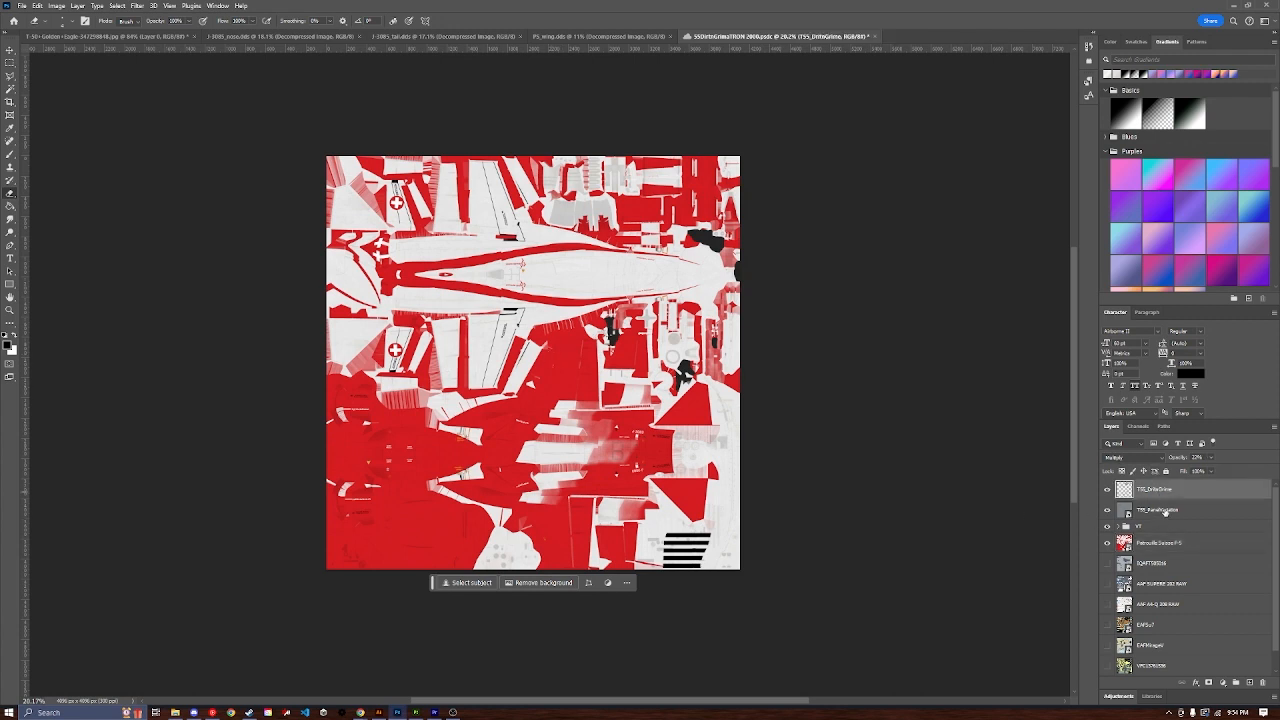
left_click(1166, 511)
left_click(1168, 496)
left_click(1173, 512)
left_click(1172, 497)
left_click(1174, 508)
left_click(1171, 497)
left_click(1176, 509)
left_click(1210, 458)
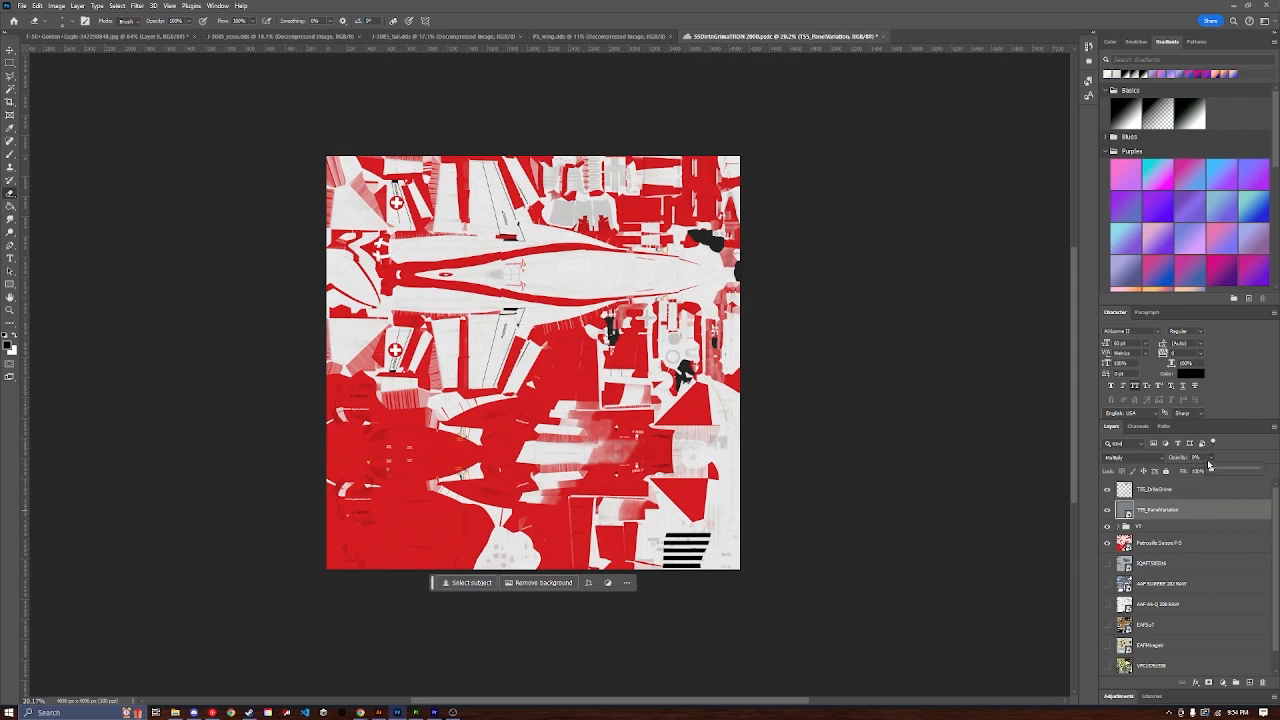
left_click_drag(1207, 471, 1227, 471)
left_click(1169, 507)
Step: Set the dirt and grime layer's blend mode to Multiply and raise its opacity
left_click(1174, 495)
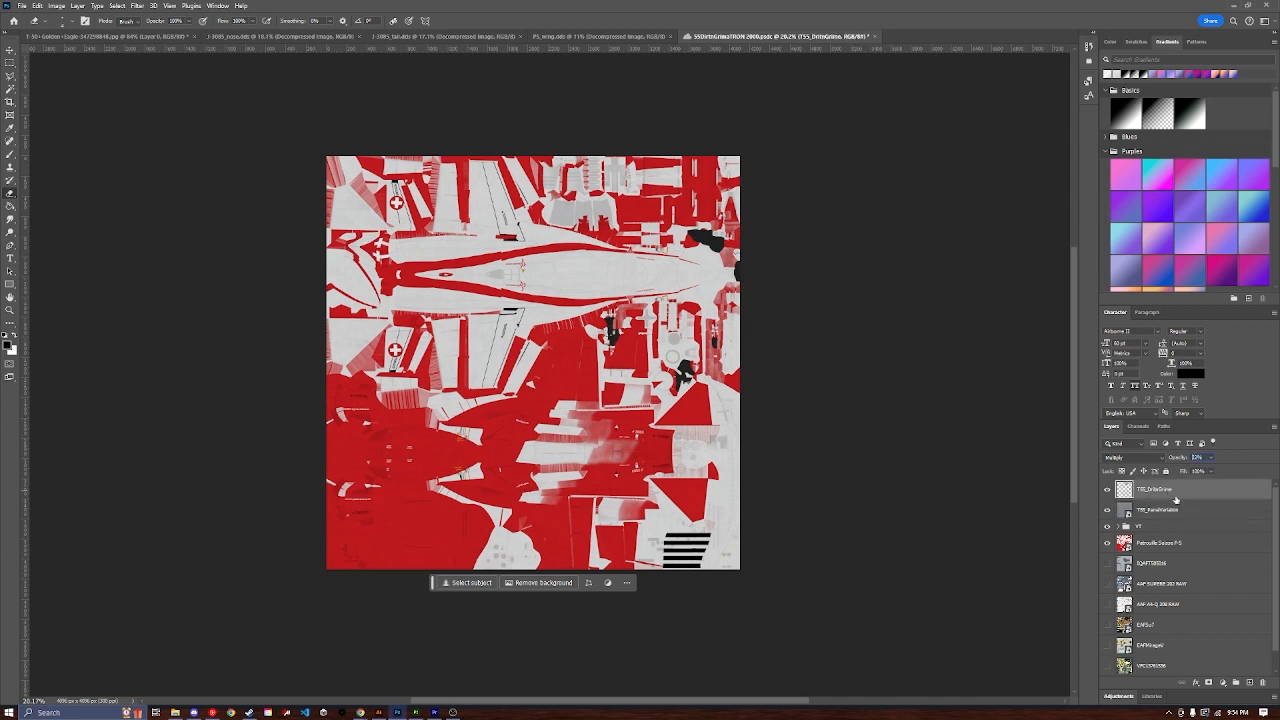
left_click(1178, 505)
left_click(1175, 493)
left_click(1150, 459)
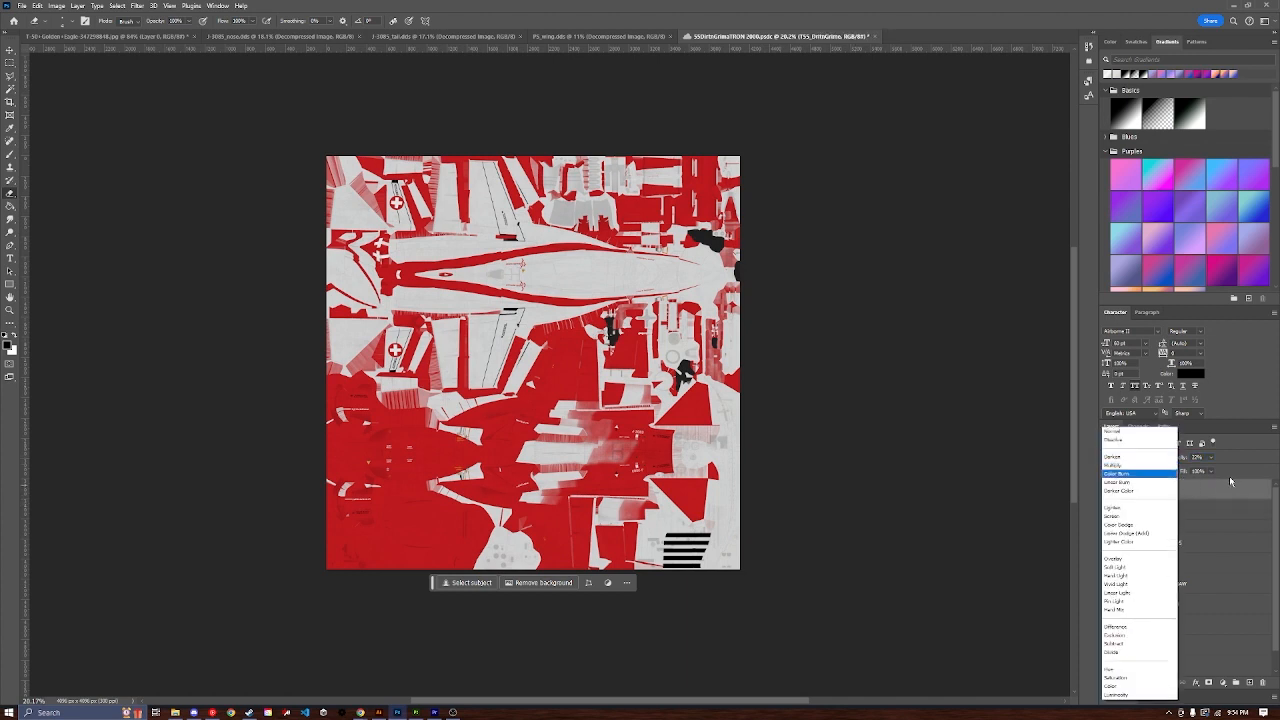
left_click(1164, 467)
left_click(1170, 510)
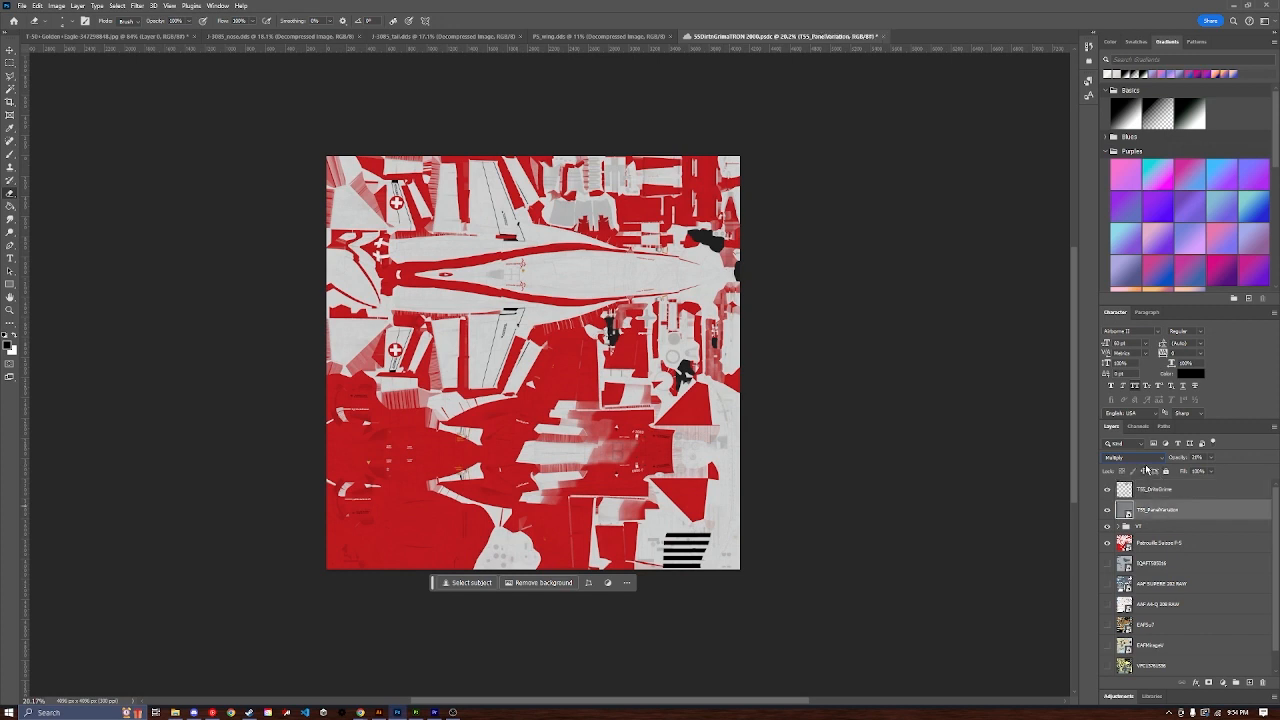
left_click(1158, 494)
left_click(1166, 516)
left_click(1189, 494)
left_click(1211, 458)
left_click_drag(1203, 469, 1223, 471)
Step: Lower the panel variation layer's opacity slightly and readjust the opacity of the dirt and grime layer
left_click(1189, 506)
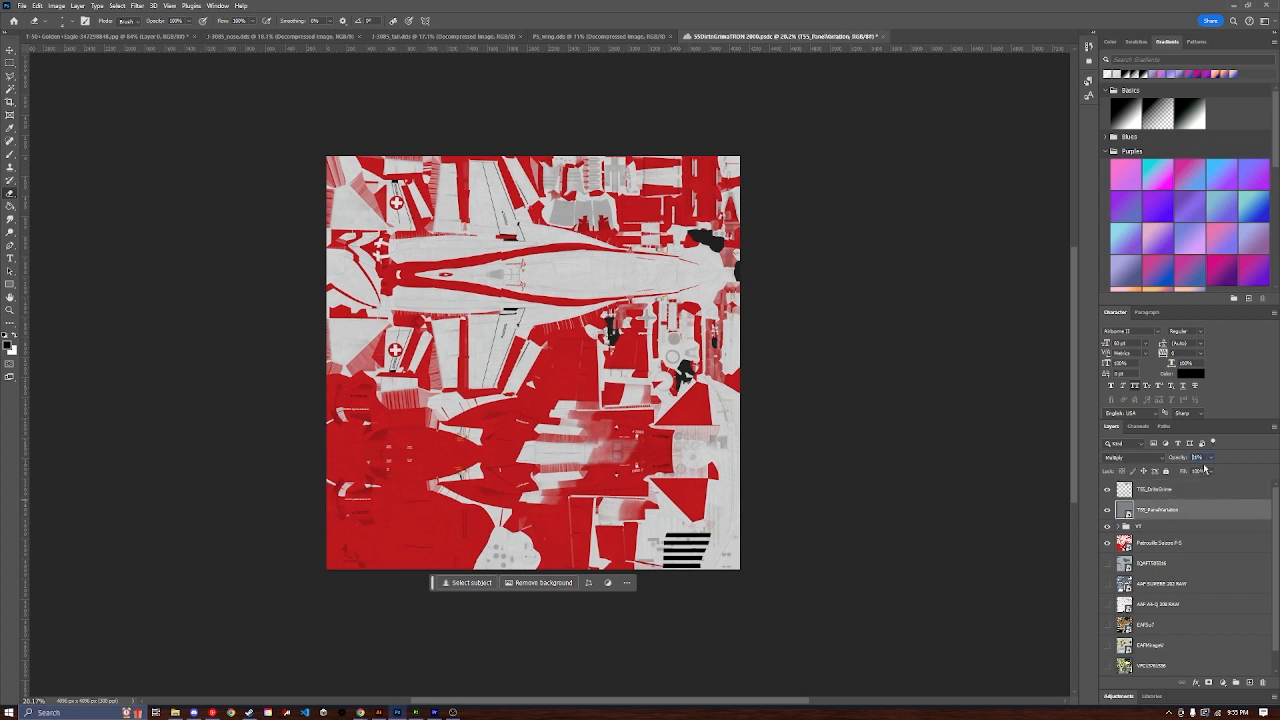
left_click(1211, 457)
mouse_move(1214, 471)
left_mouse_down()
mouse_move(1227, 474)
mouse_move(1208, 473)
left_mouse_up()
left_click(1183, 491)
left_click(1211, 470)
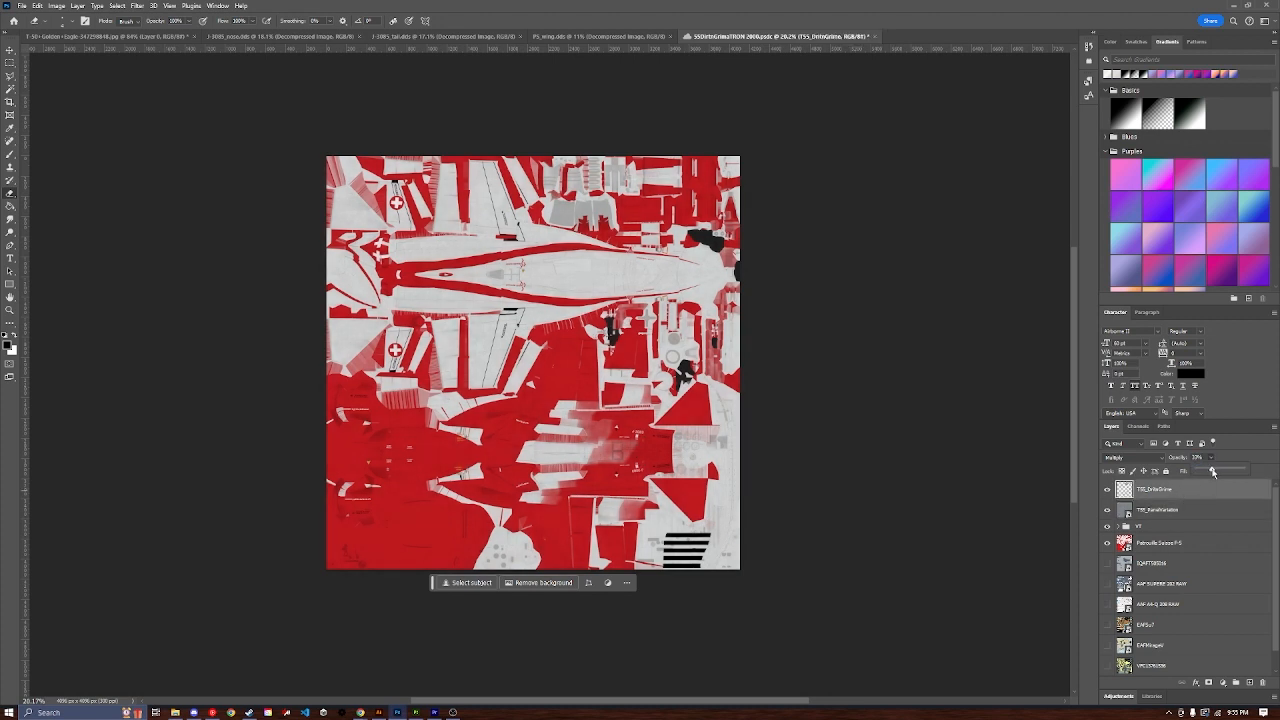
left_click(1211, 458)
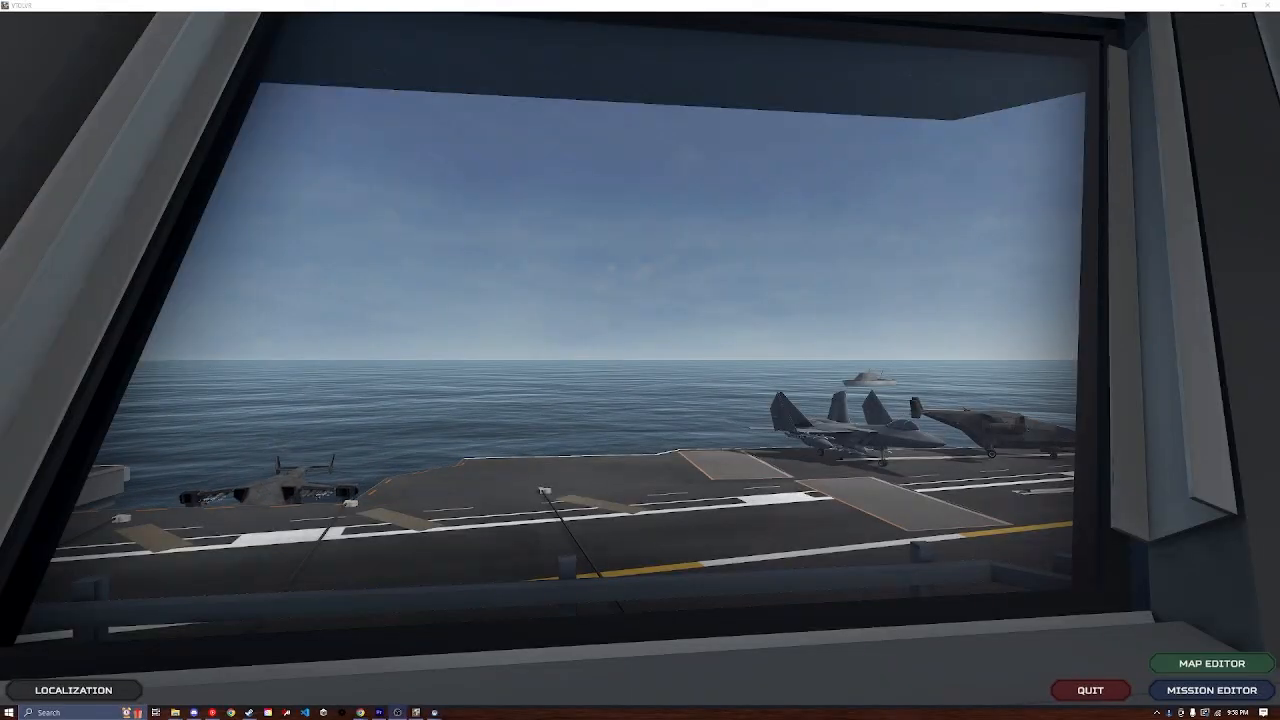
Step: Switch to VTOL VR and open the livery editor from its mission editing tools
left_click(1014, 386)
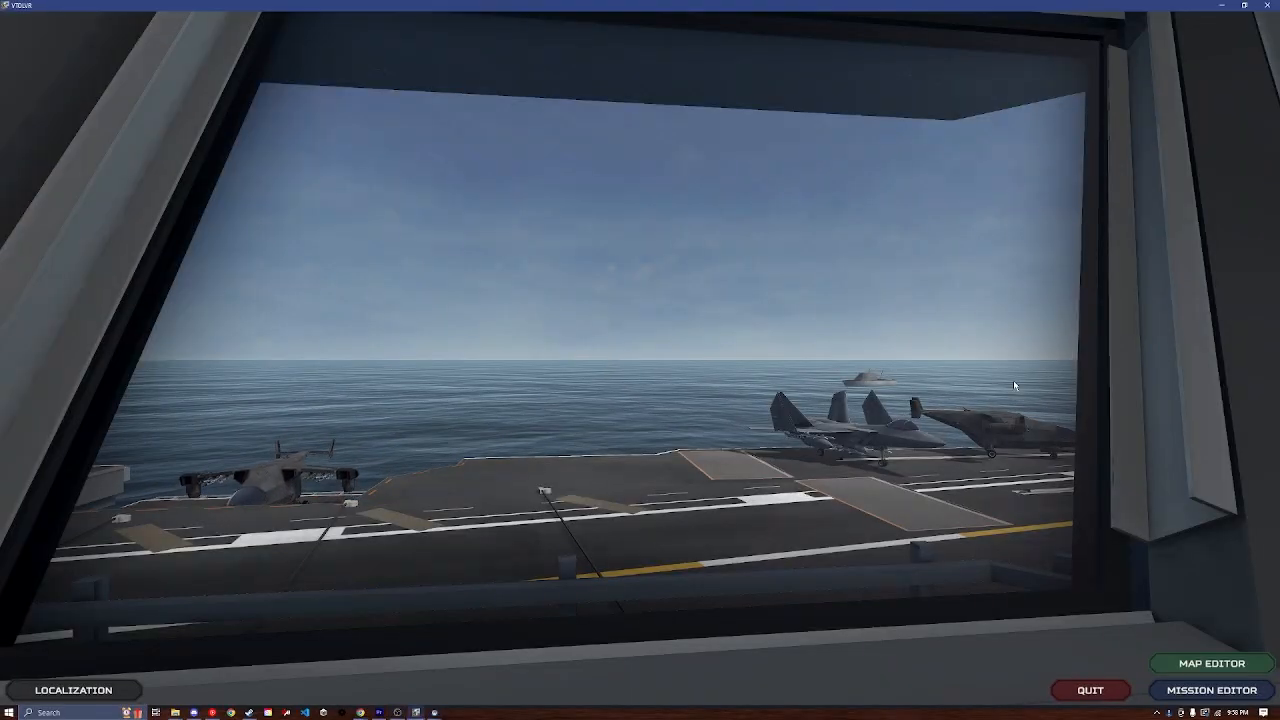
left_click(1199, 690)
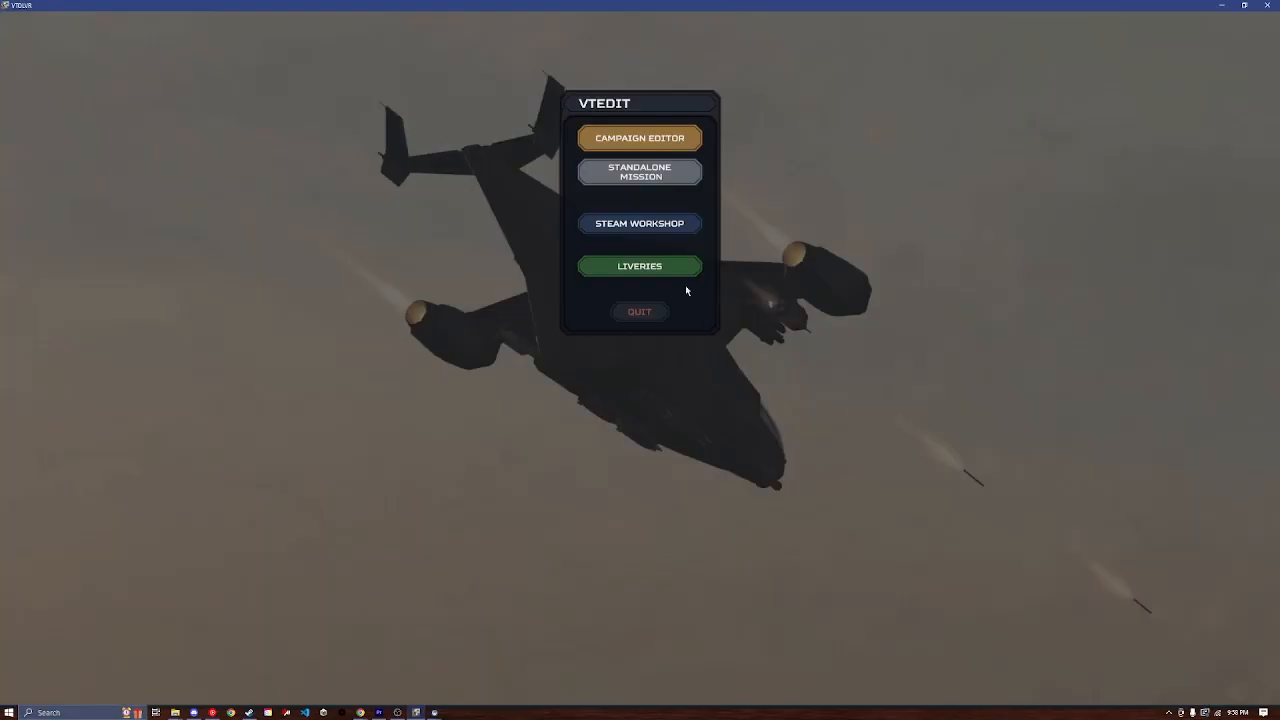
left_click(669, 271)
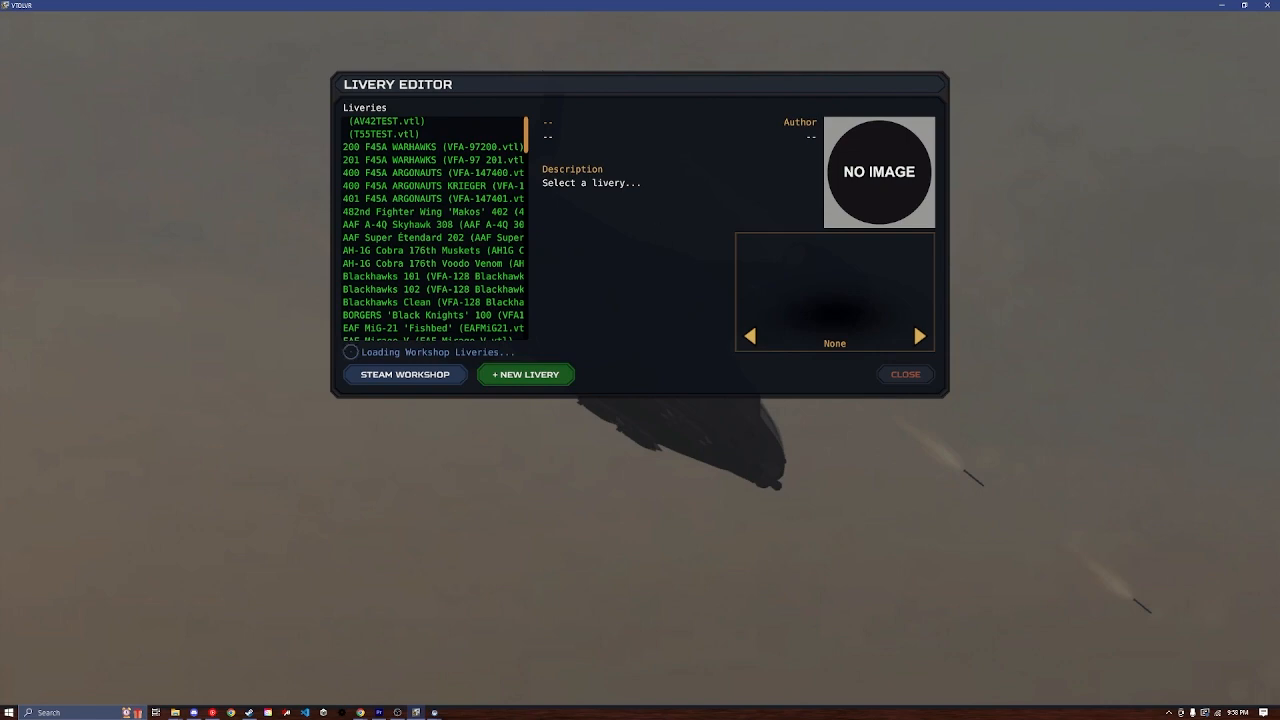
Step: Switch to File Explorer and open the EditorResources folder inside the VTOL VR game folder
left_click(174, 710)
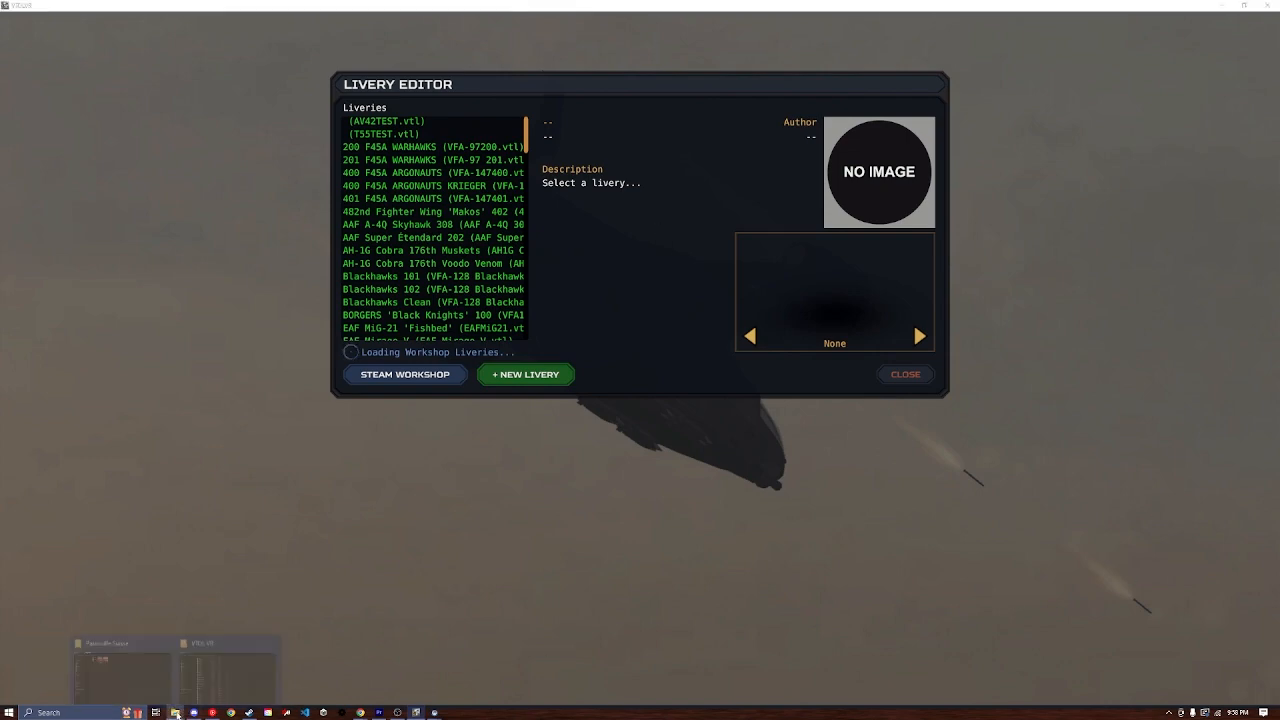
left_click(195, 679)
left_click_drag(1279, 268, 543, 0)
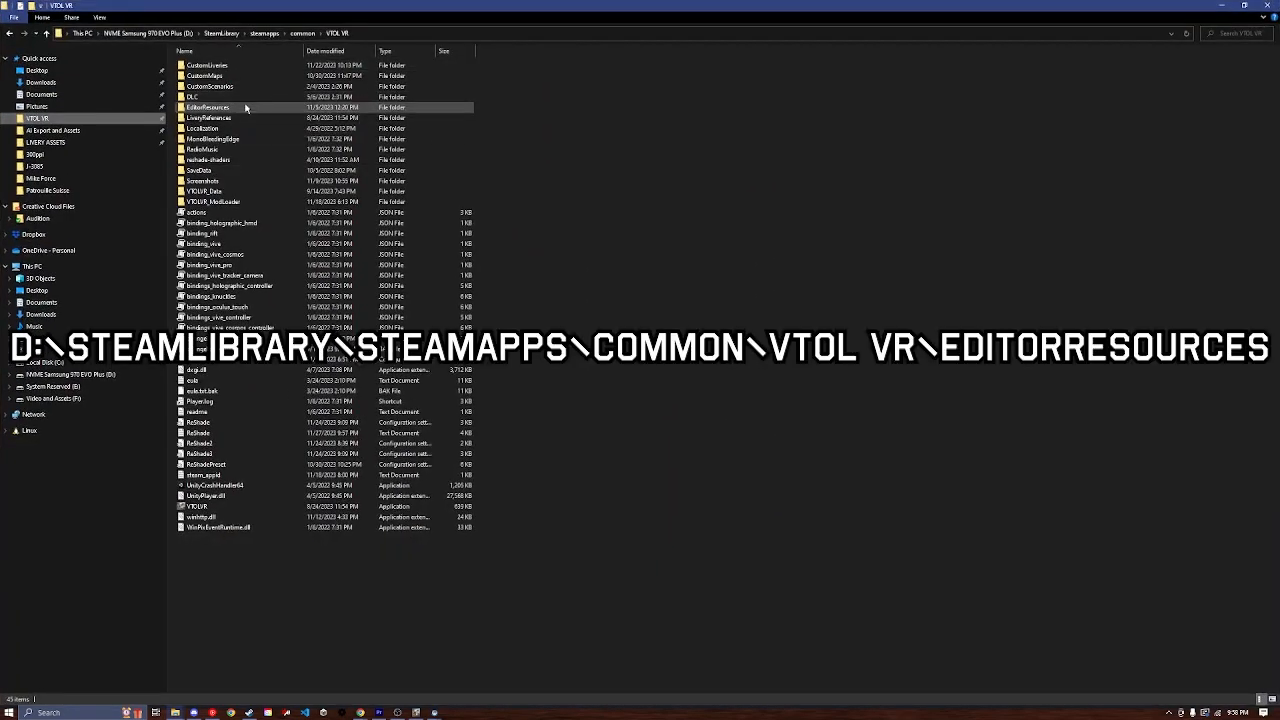
double_click(245, 107)
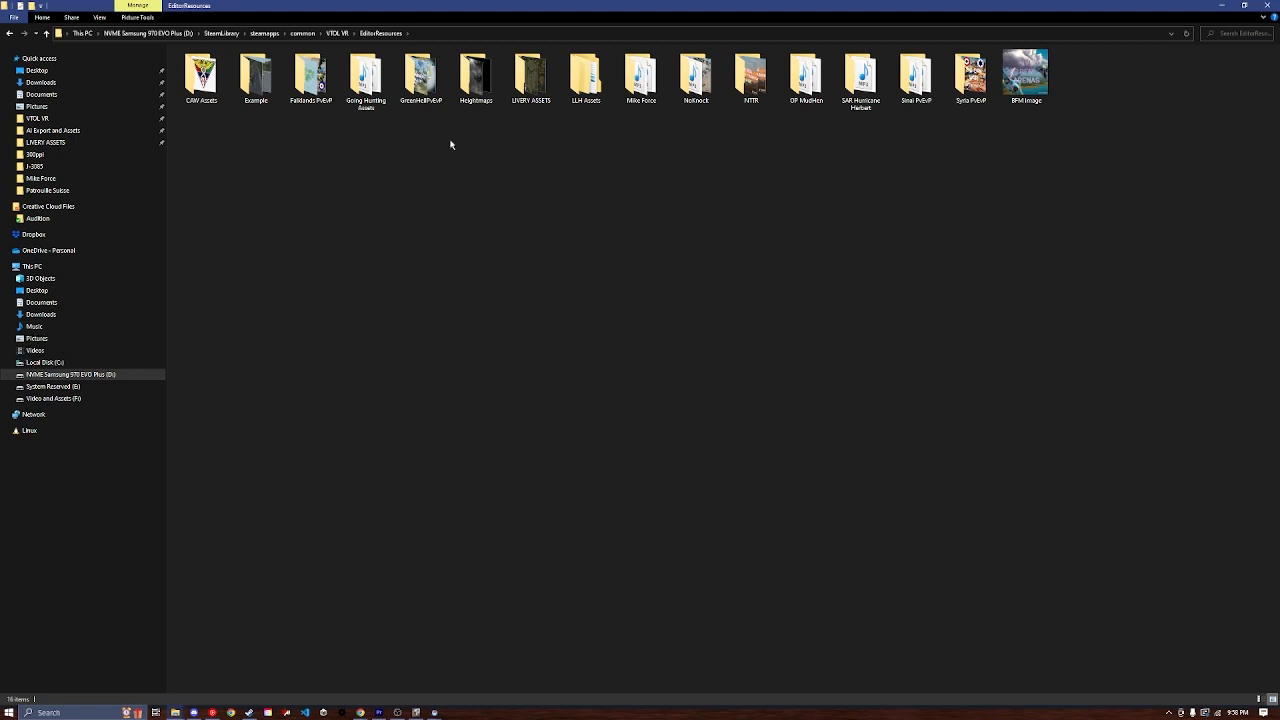
right_click(450, 142)
mouse_move(525, 306)
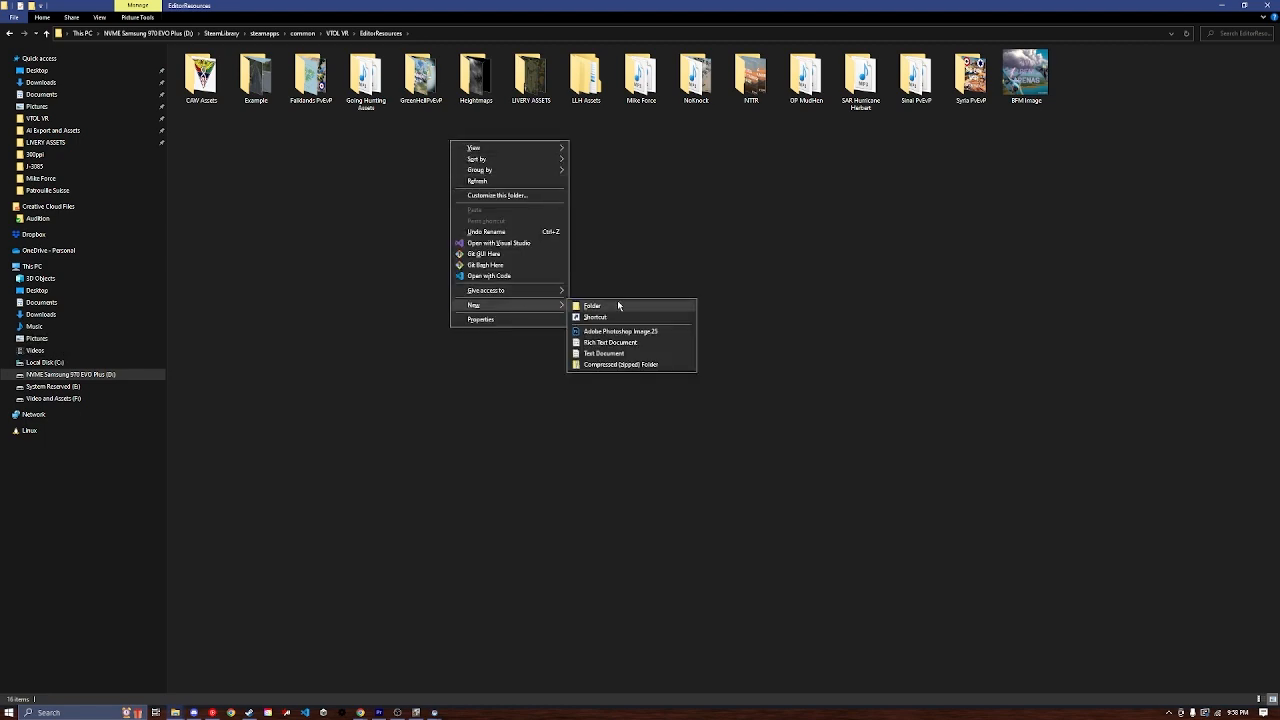
left_click(591, 134)
Step: Open the LIVERY ASSETS folder and place the Patrouille Suisse F-5 FINAL image in it
double_click(531, 85)
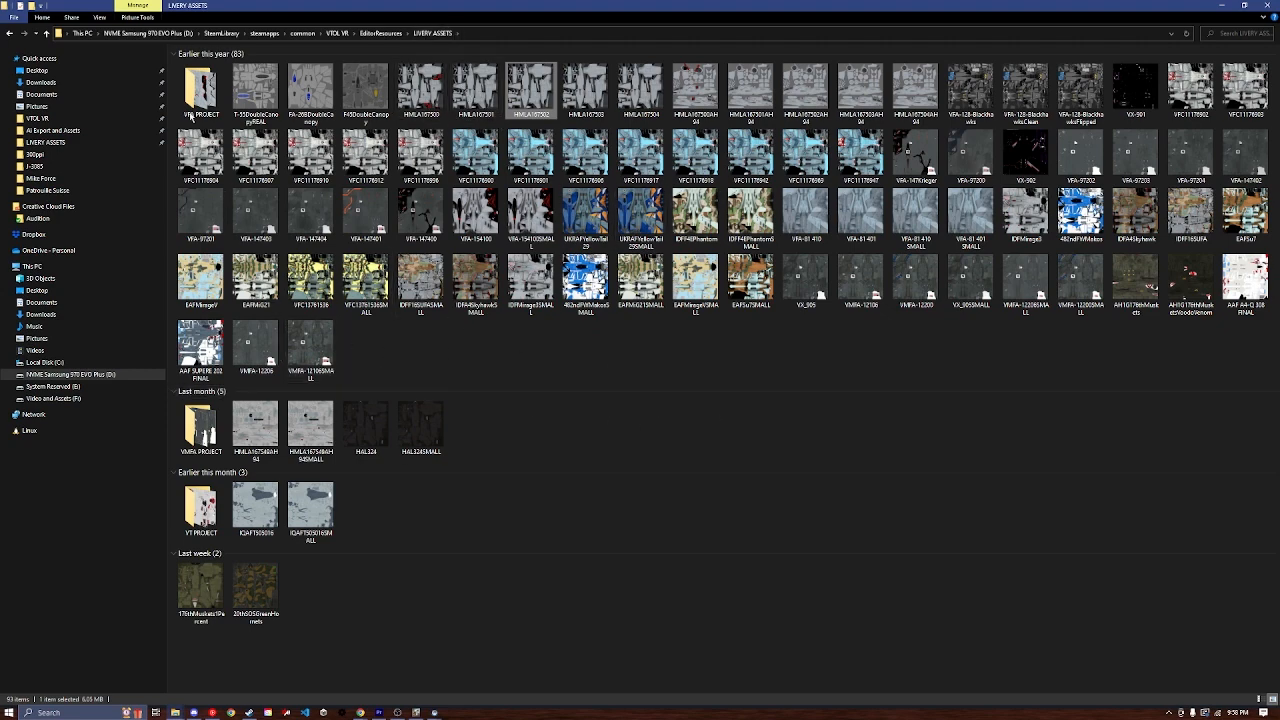
left_click(10, 33)
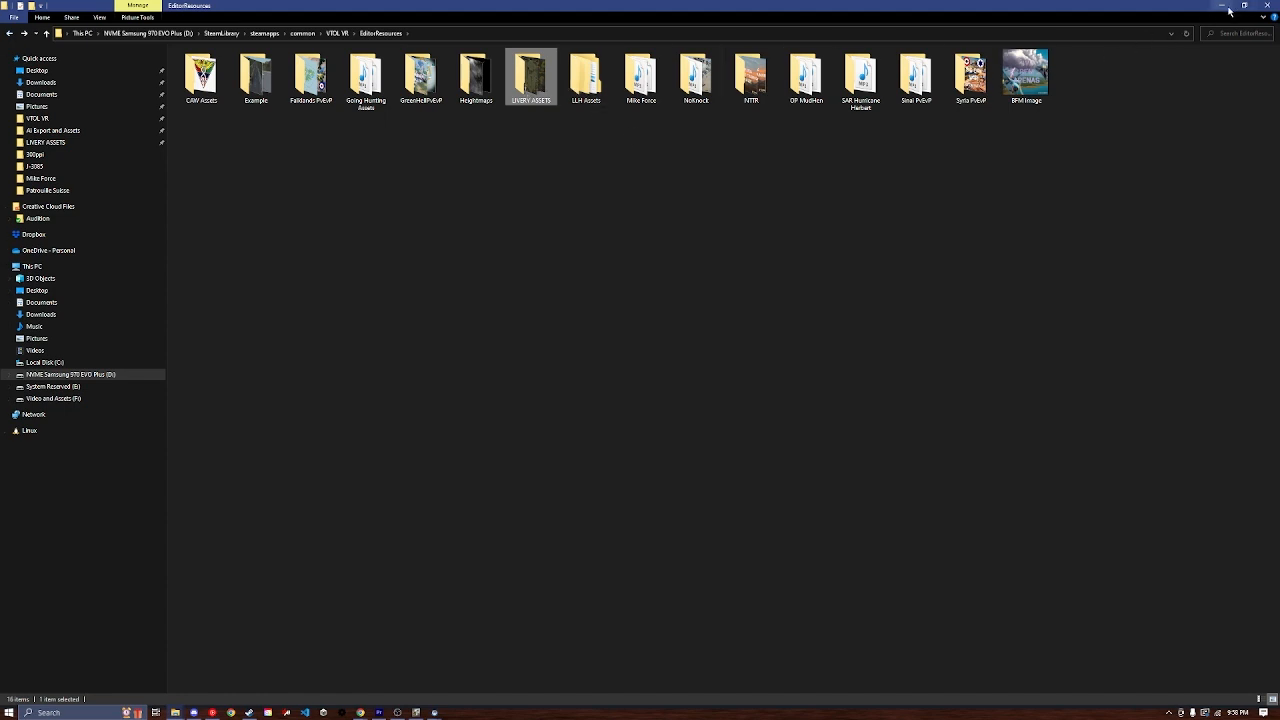
double_click(537, 88)
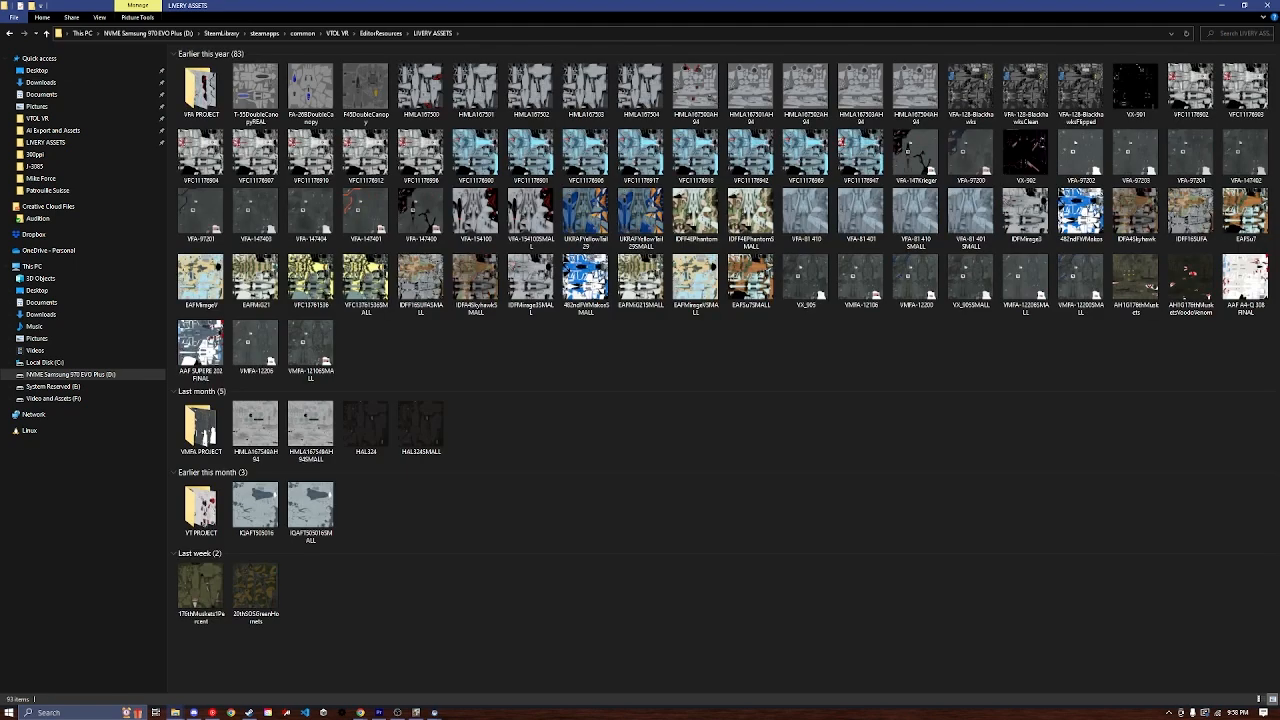
left_click_drag(495, 386, 689, 425)
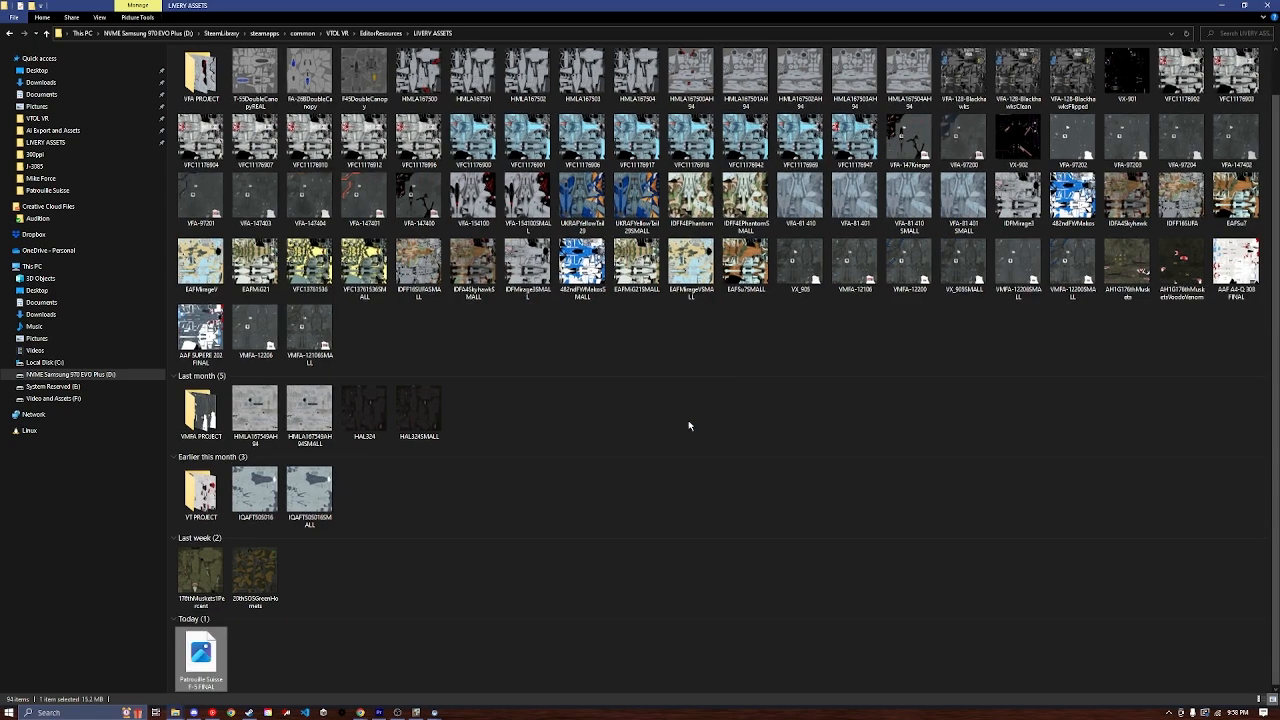
Step: Open the Patrouille Suisse F-5 FINAL PNG in the photo viewer and bring up its resize options
double_click(208, 668)
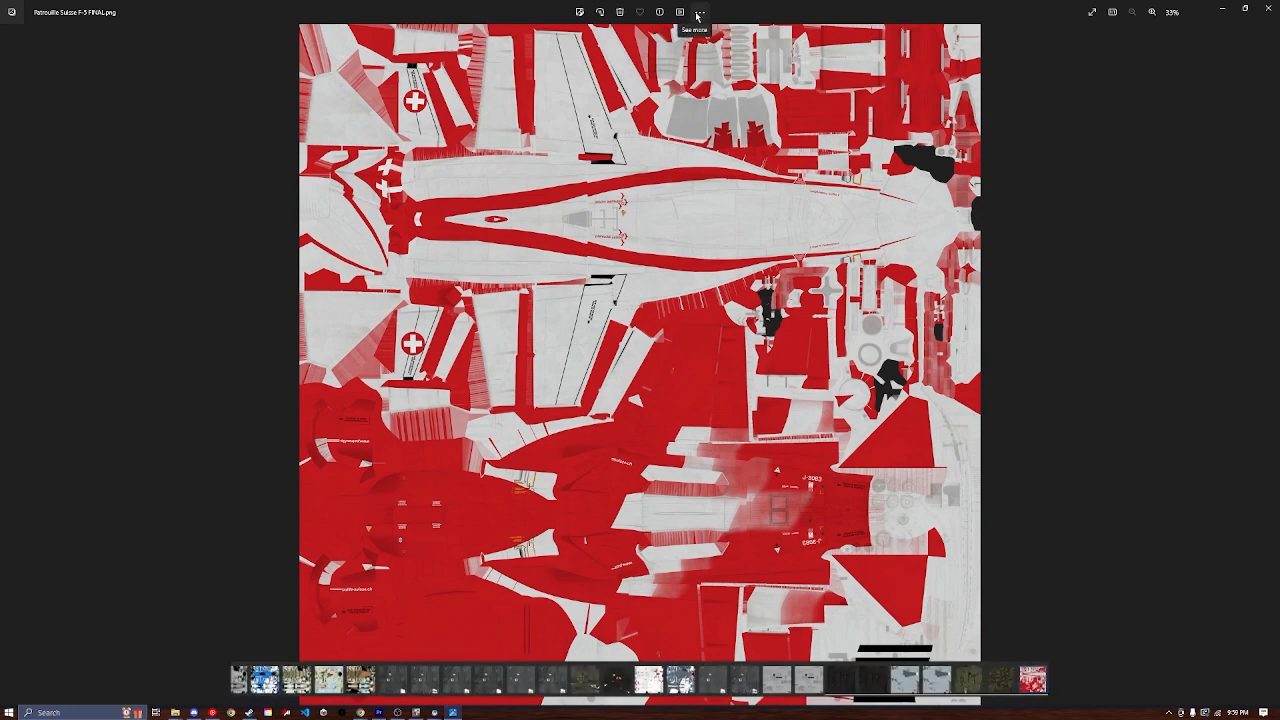
left_click(699, 12)
left_click(699, 12)
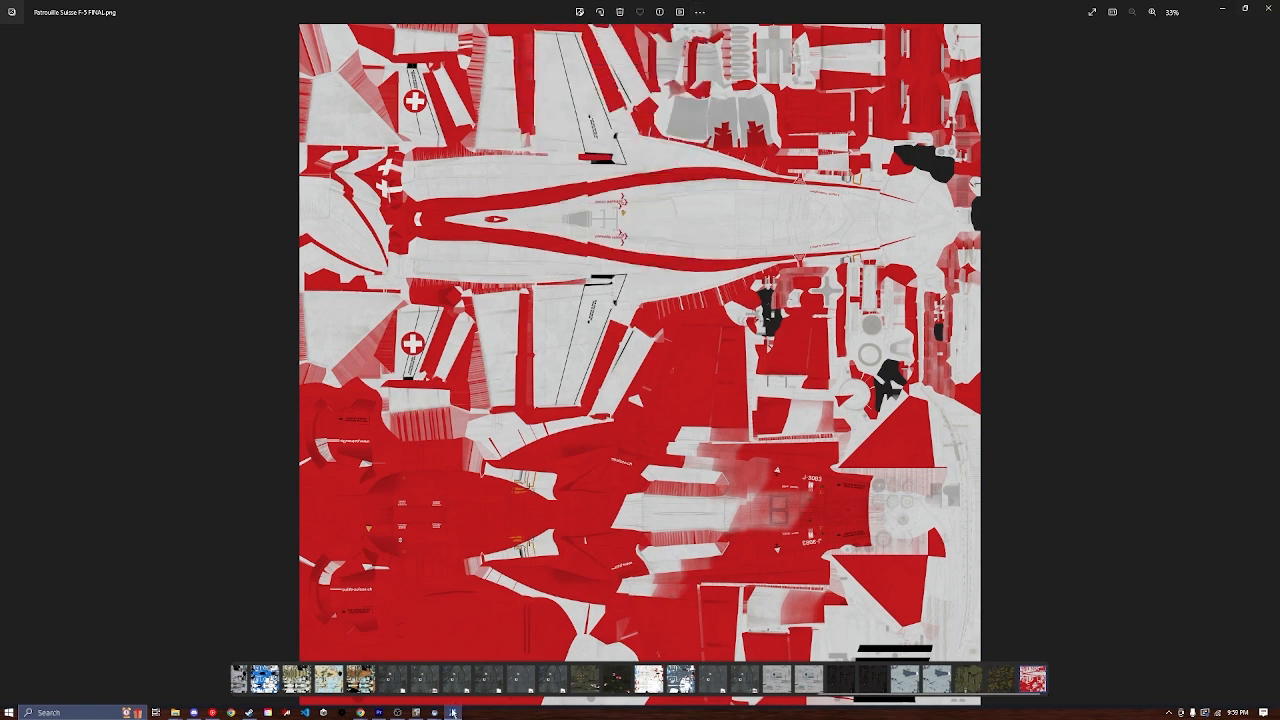
mouse_move(452, 712)
left_click(699, 12)
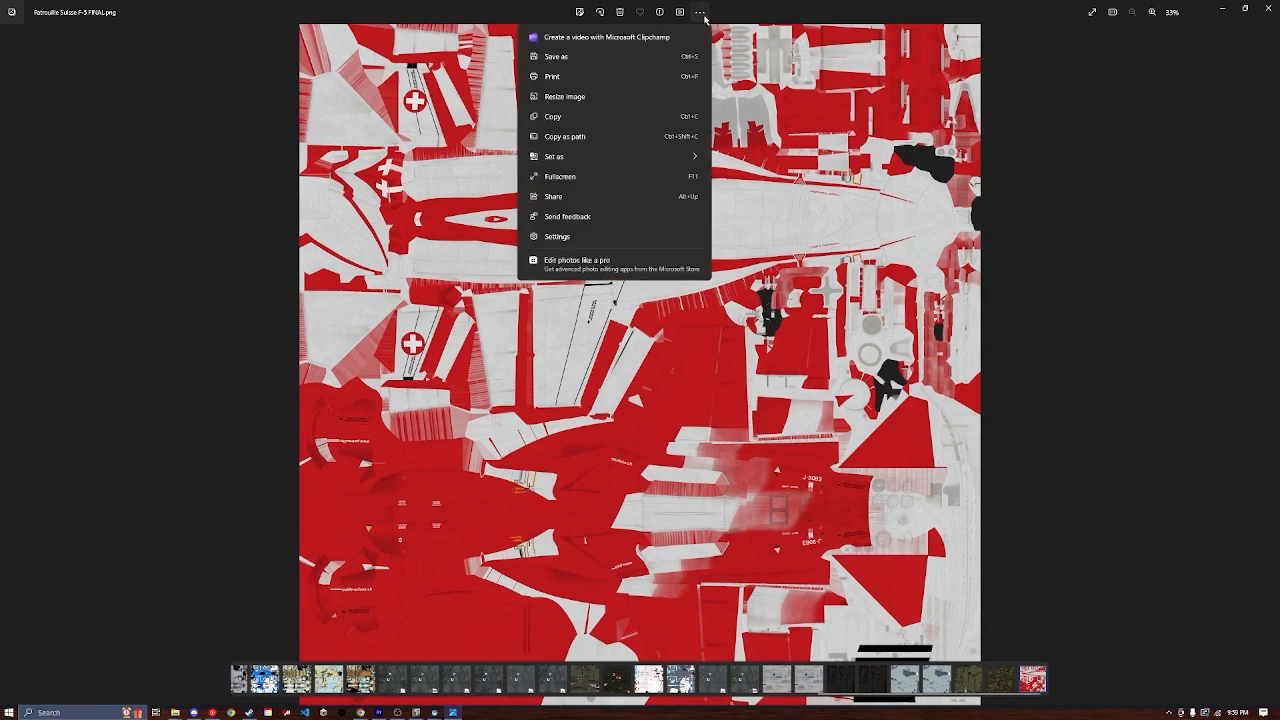
left_click(616, 97)
Step: Save a JPG copy of the texture at 100% quality as Patrouille Suisse F-5 FINAL in LIVERY ASSETS, and close the viewer
left_click(693, 360)
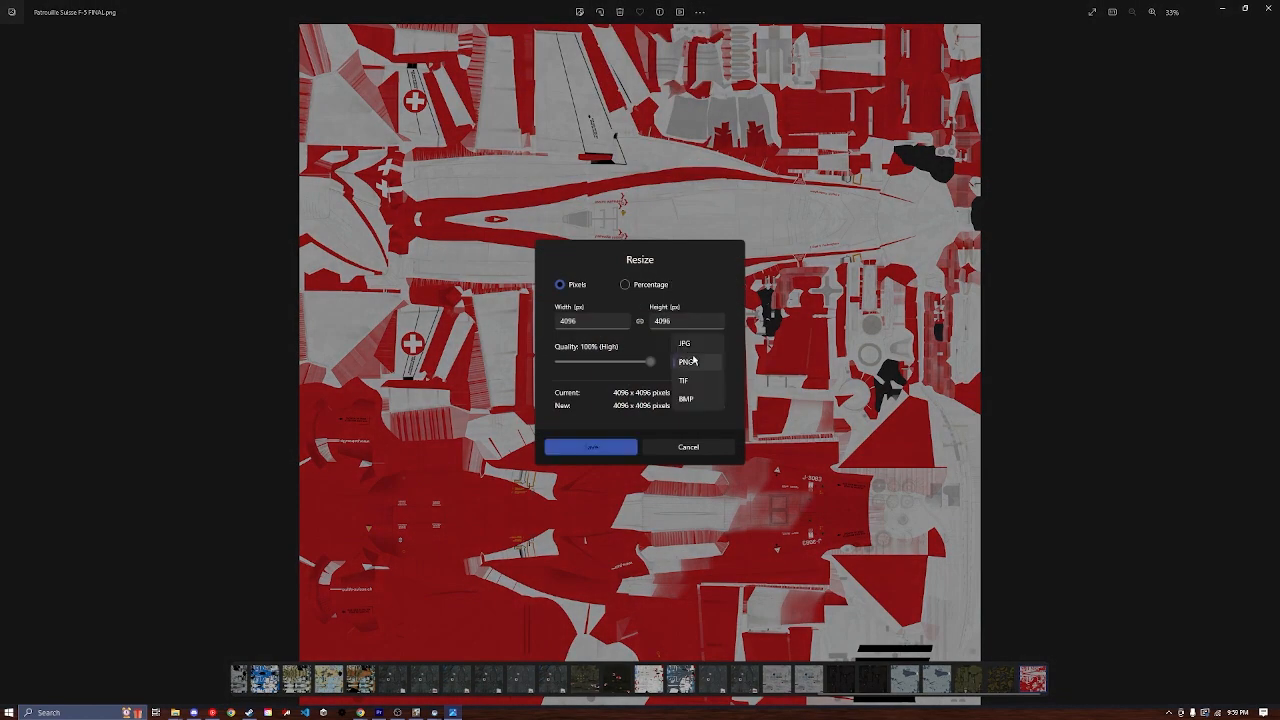
left_click(692, 345)
left_click_drag(644, 366, 660, 362)
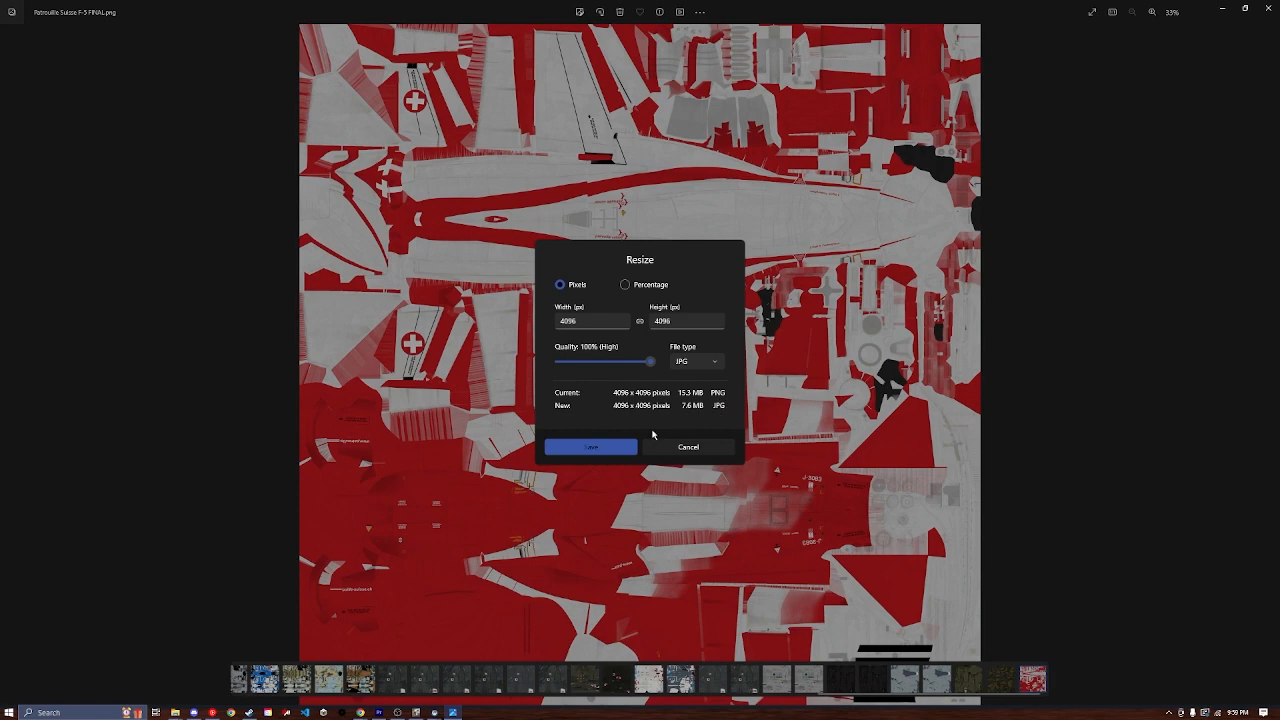
left_click(620, 447)
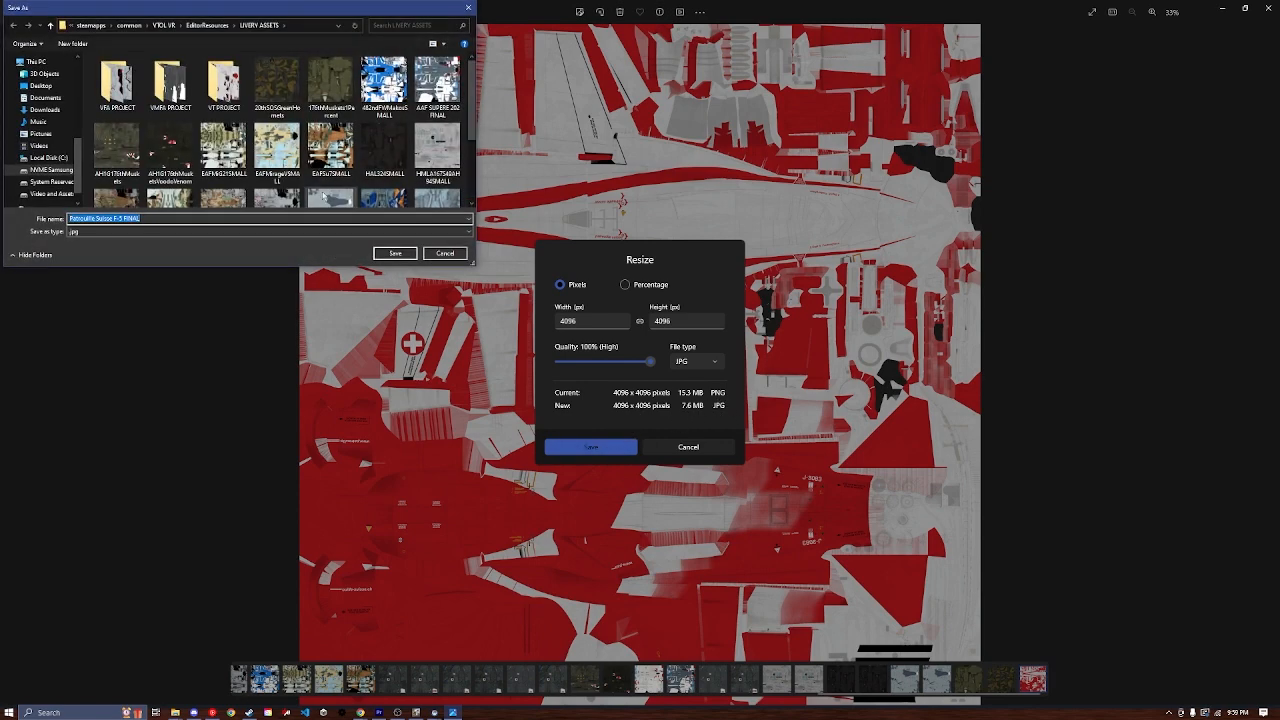
scroll(328, 195, "down", 2)
left_click(396, 254)
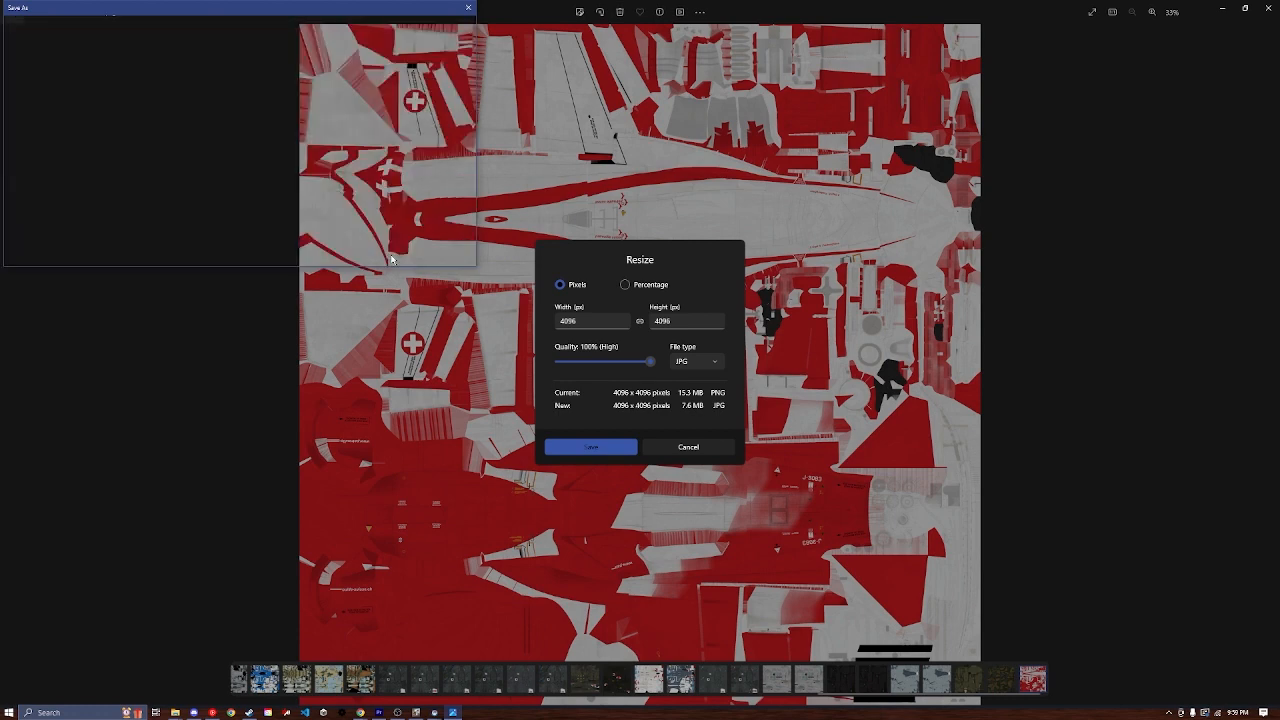
left_click(1270, 7)
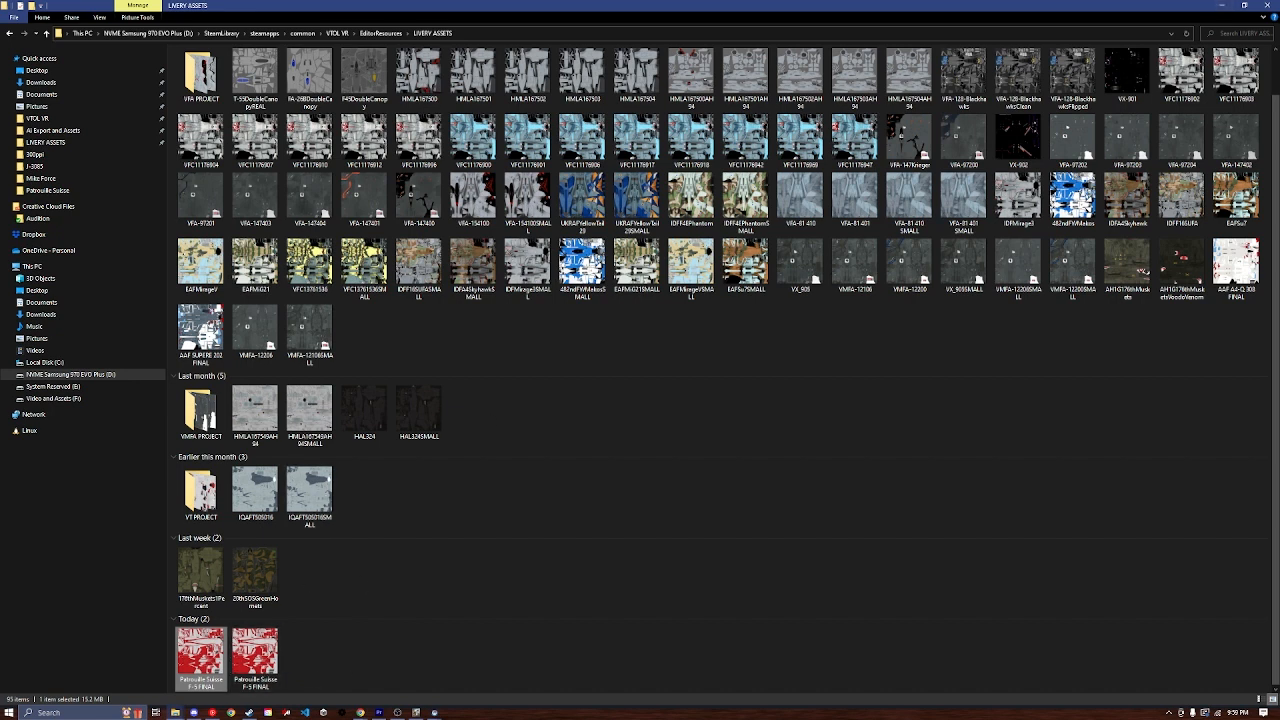
Step: Return to VTOL VR's livery editor and create a new livery with the filename PatrouilleSuisseF5
left_click(1221, 5)
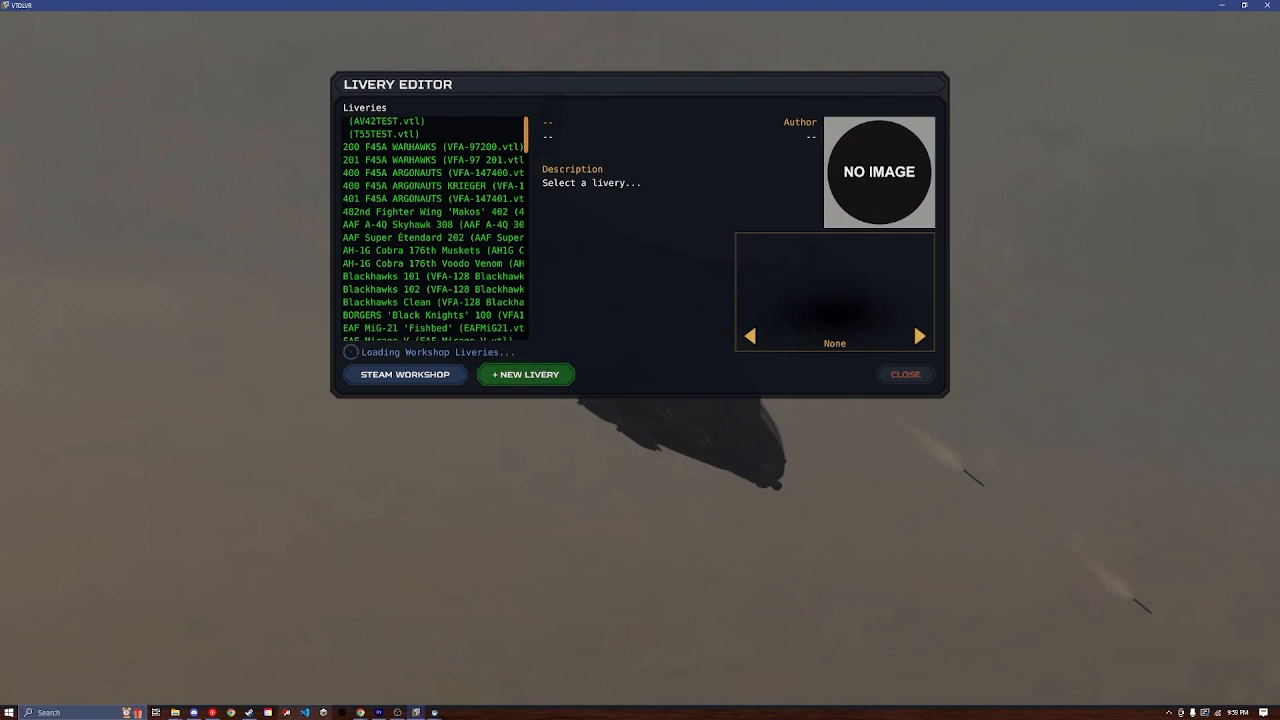
left_click(495, 376)
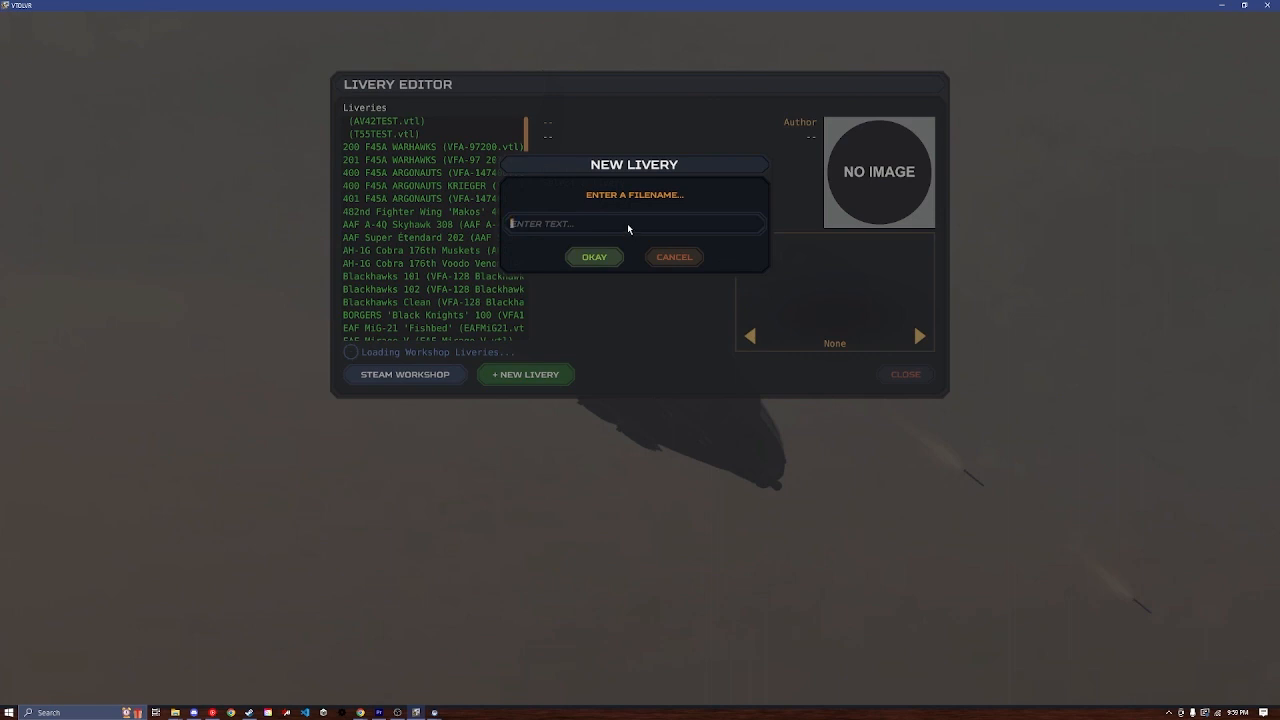
type("PatrouilleSuisseF5")
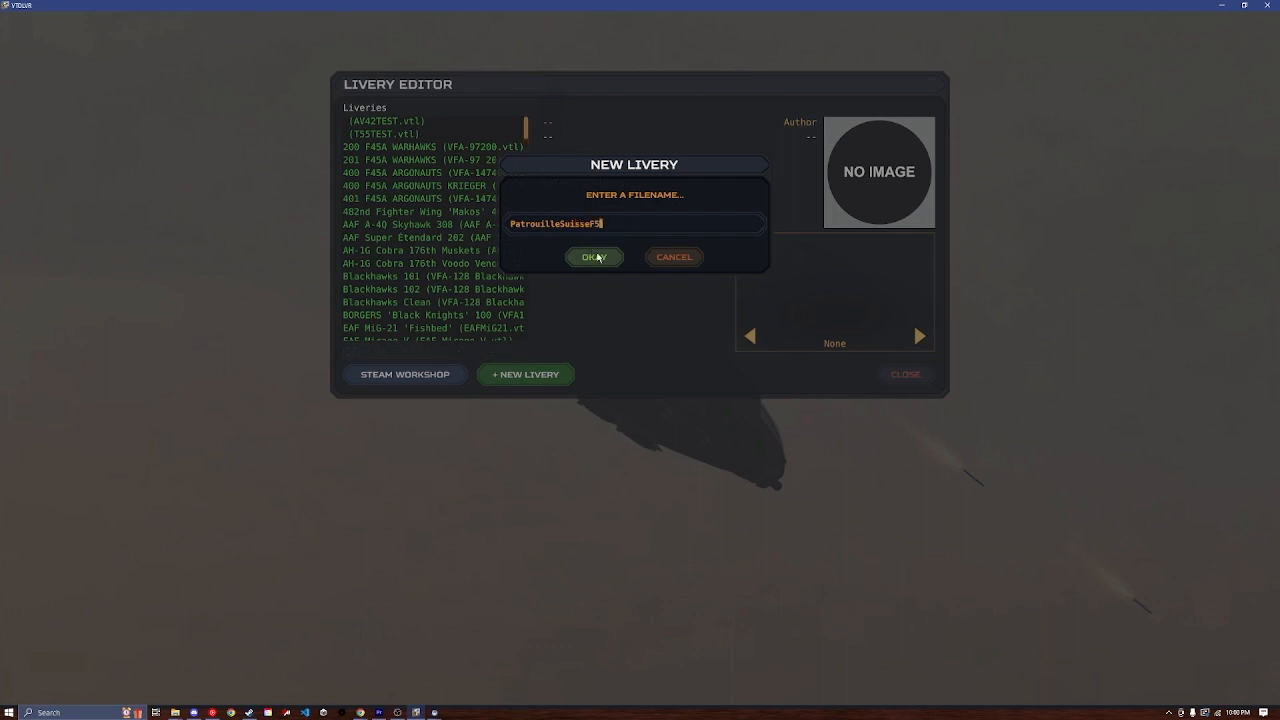
left_click_drag(601, 229, 502, 231)
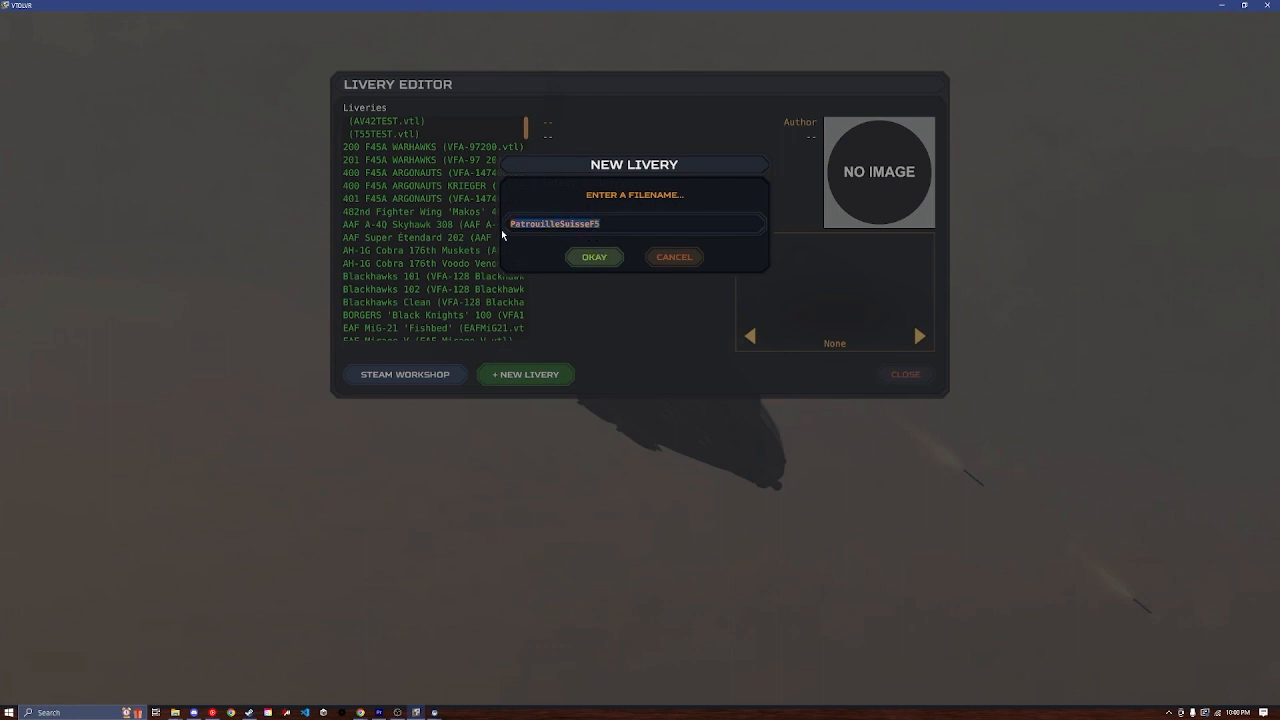
left_click(561, 222)
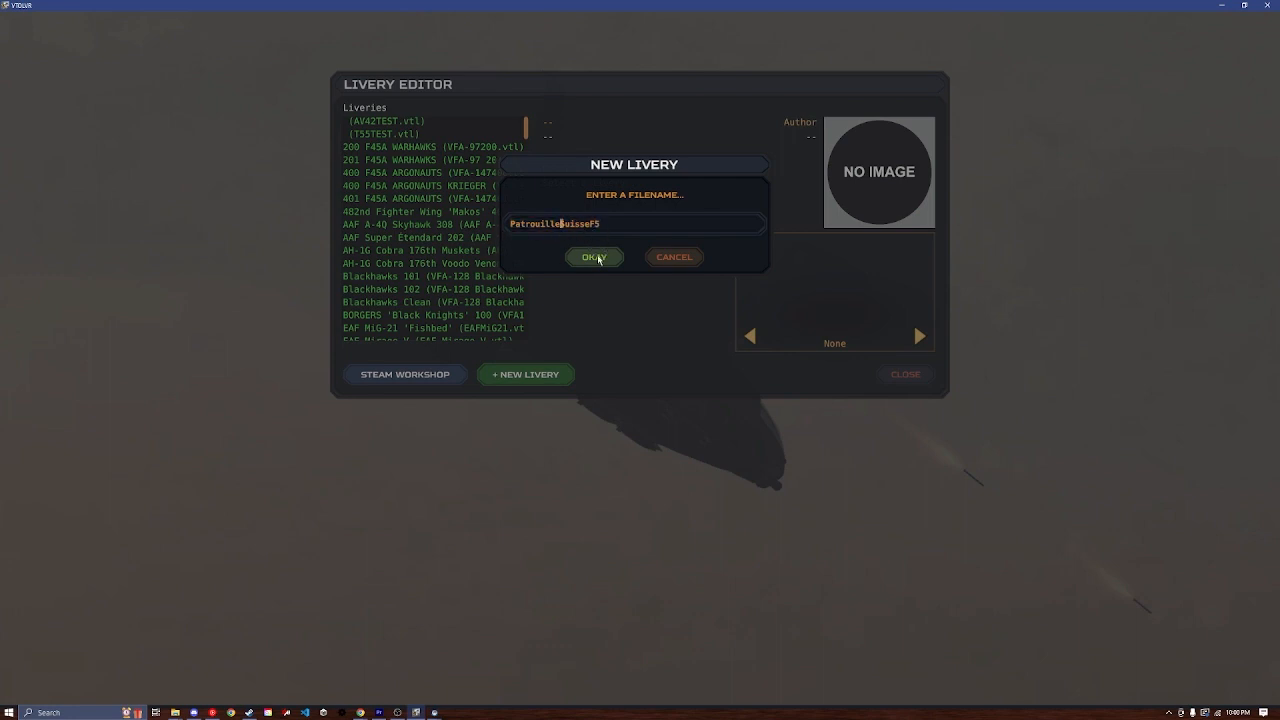
left_click(594, 257)
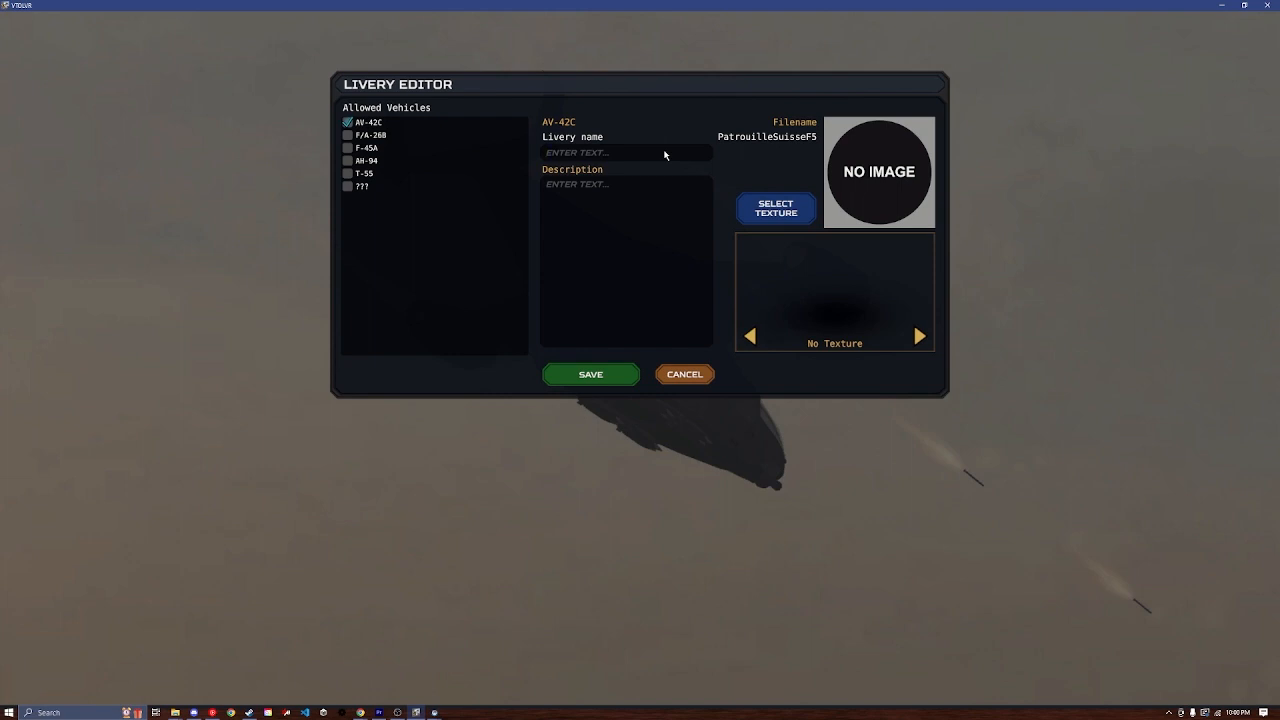
Step: Allow only the T-55 for the livery and name it Patrouille Suisse F-5N 3083, checking the aircraft number on the texture image
left_click(374, 174)
left_click(367, 124)
type("P")
type("uiss")
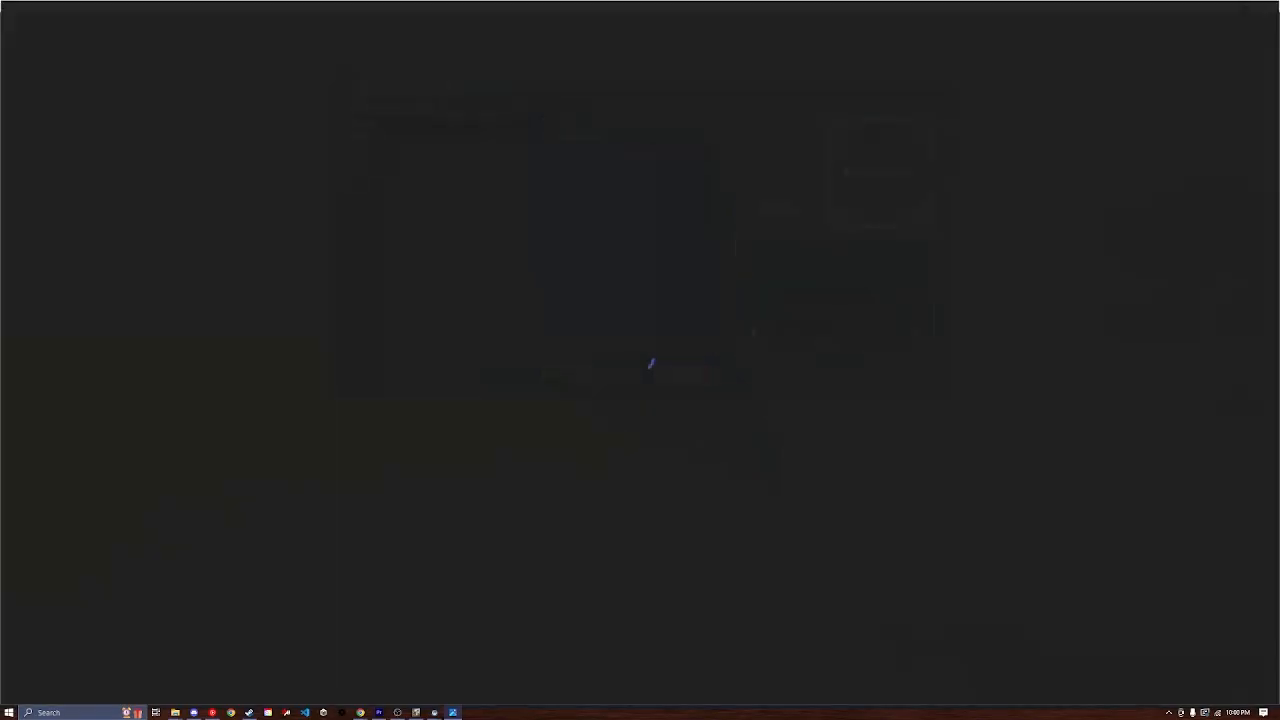
scroll(942, 478, "up", 6)
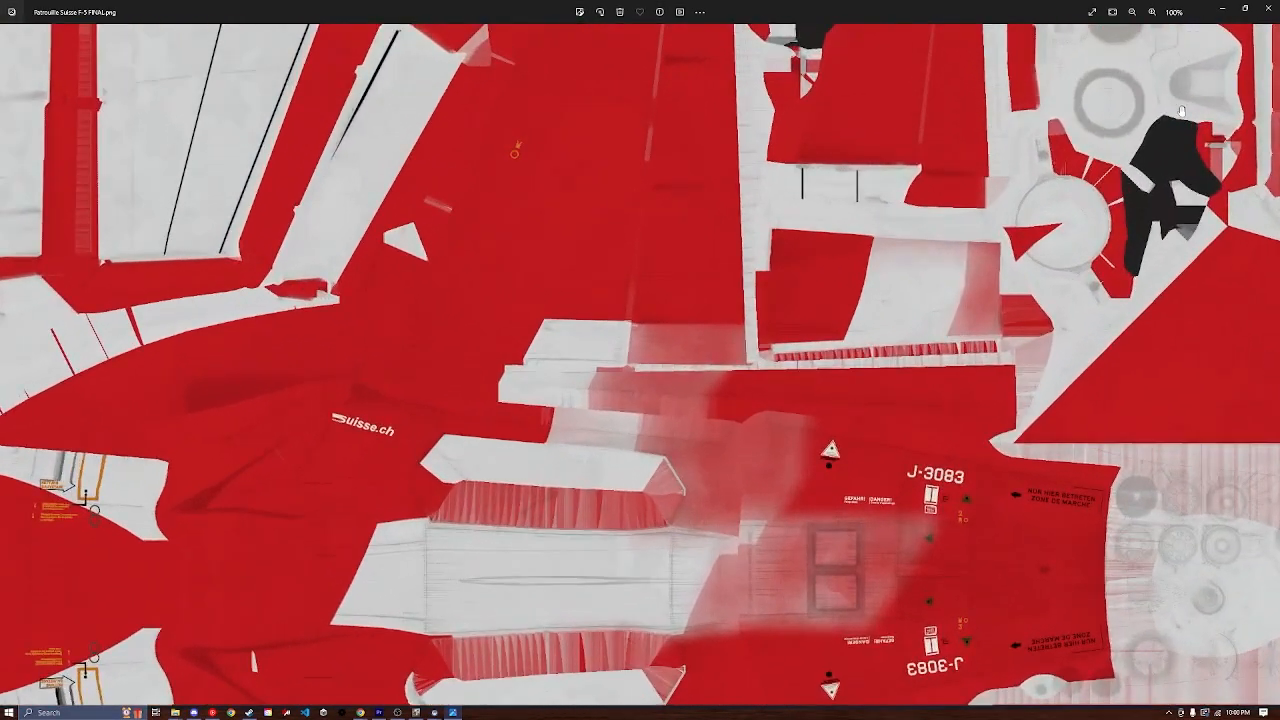
left_click(1268, 8)
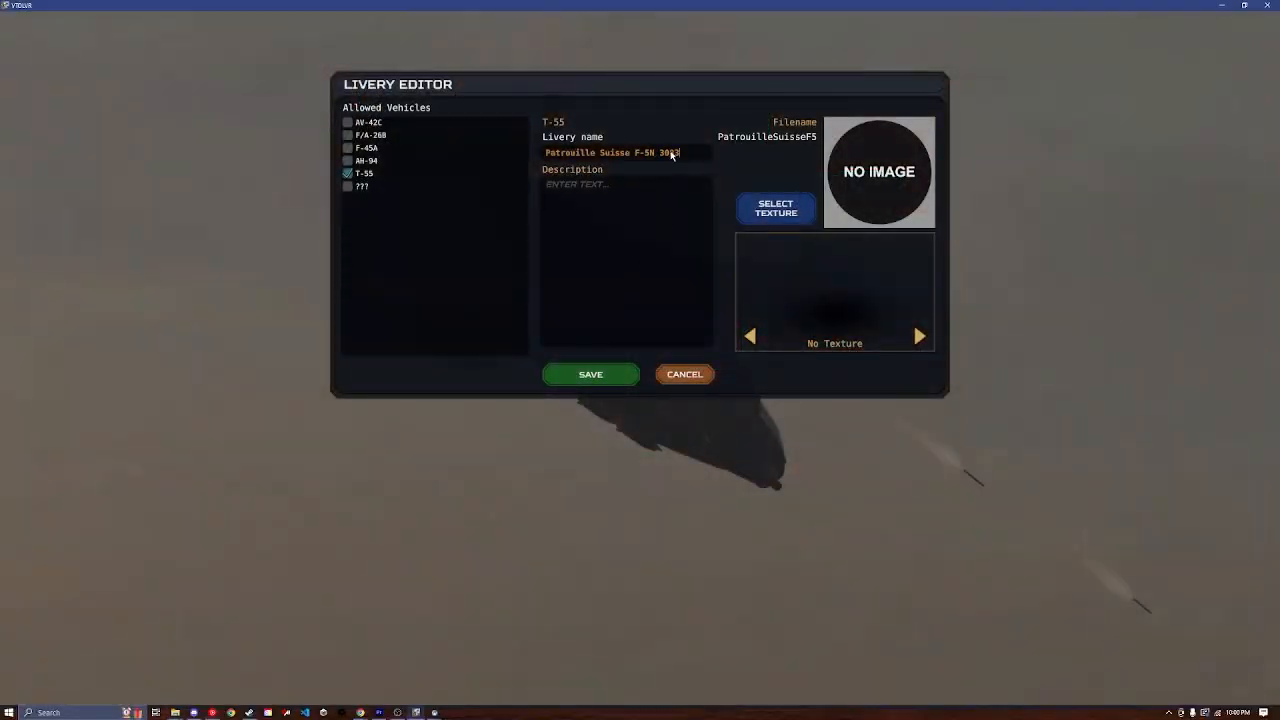
Step: Enter "Swiss F-5" as the livery's description
left_click(788, 218)
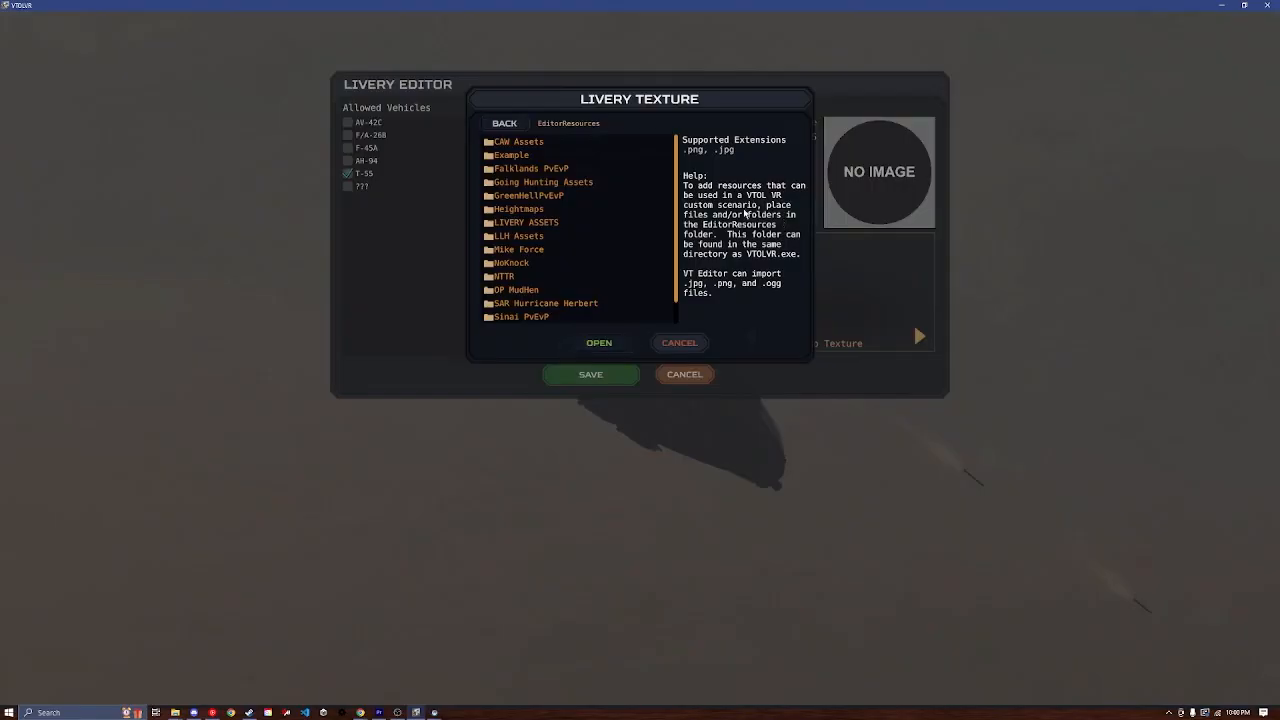
left_click(683, 342)
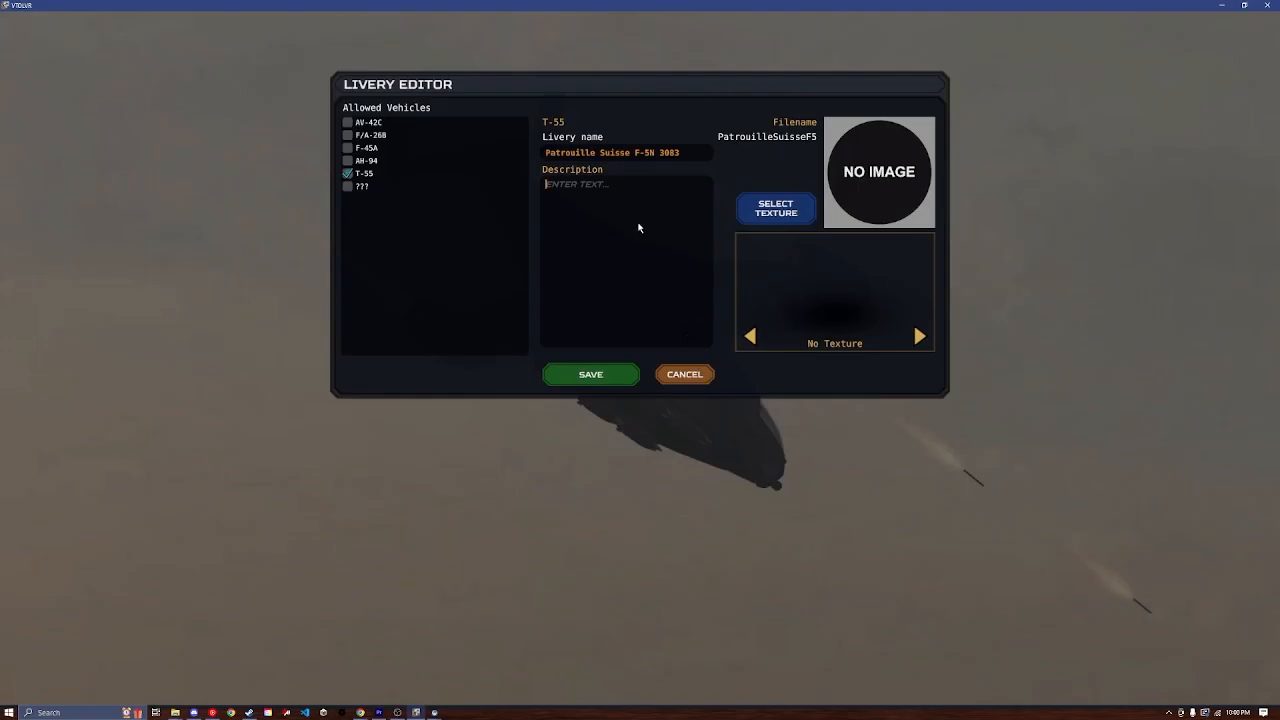
type("a")
key("BackSpace")
type("Th")
key("BackSpace")
key("BackSpace")
type("Swiss")
Step: Assign Patrouille Suisse F-5 FINAL.jpg from the LIVERY ASSETS folder as the livery's texture
left_click(755, 212)
left_click(686, 340)
left_click(790, 213)
scroll(541, 238, "down", 1)
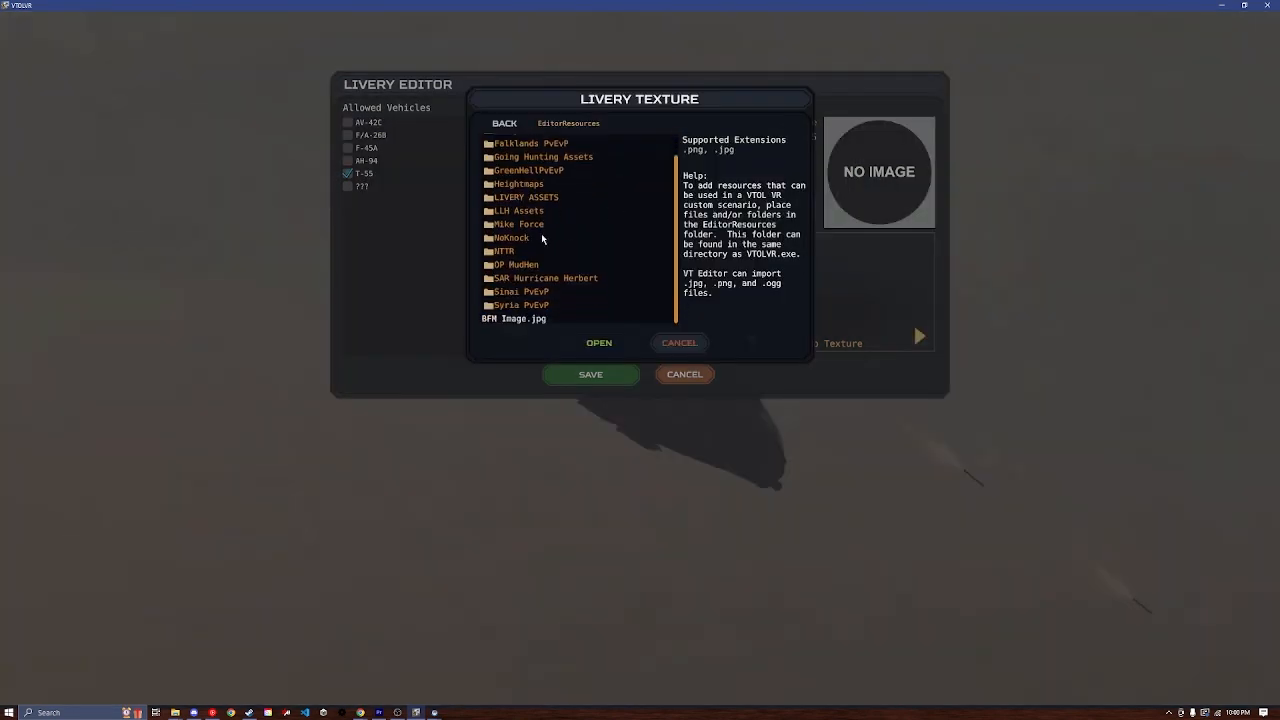
left_click(549, 197)
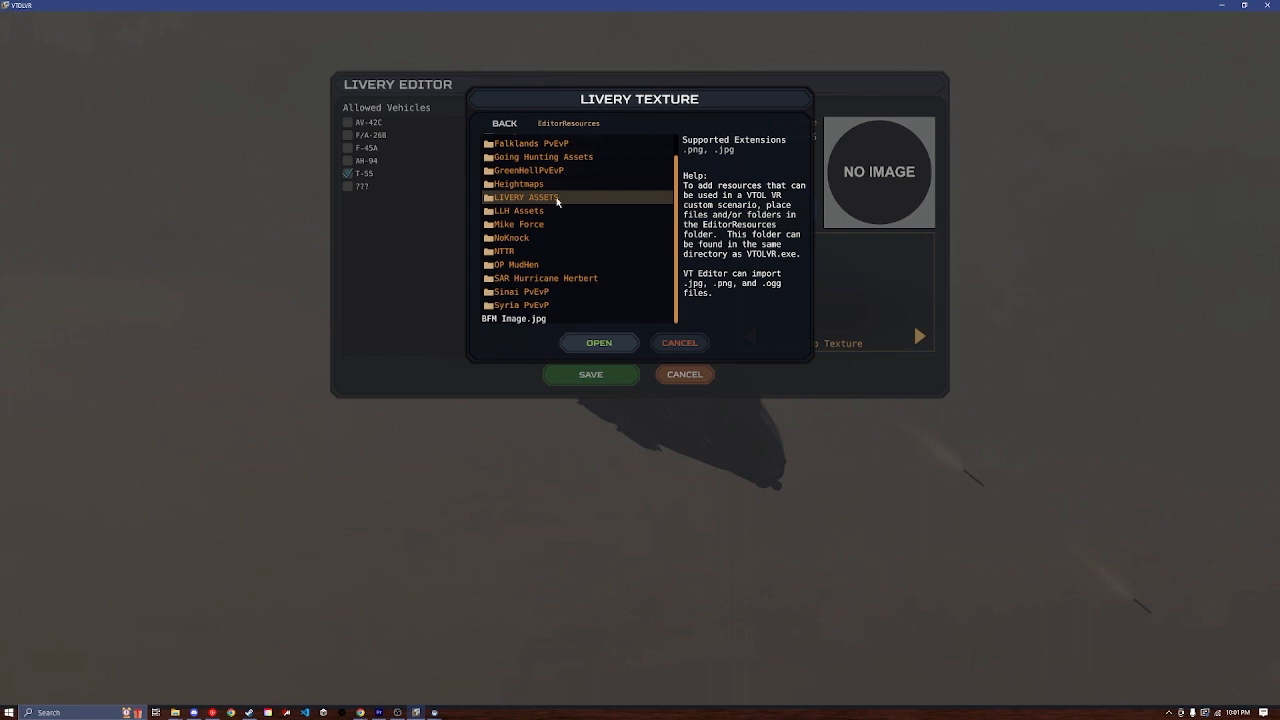
double_click(549, 197)
scroll(600, 185, "down", 1)
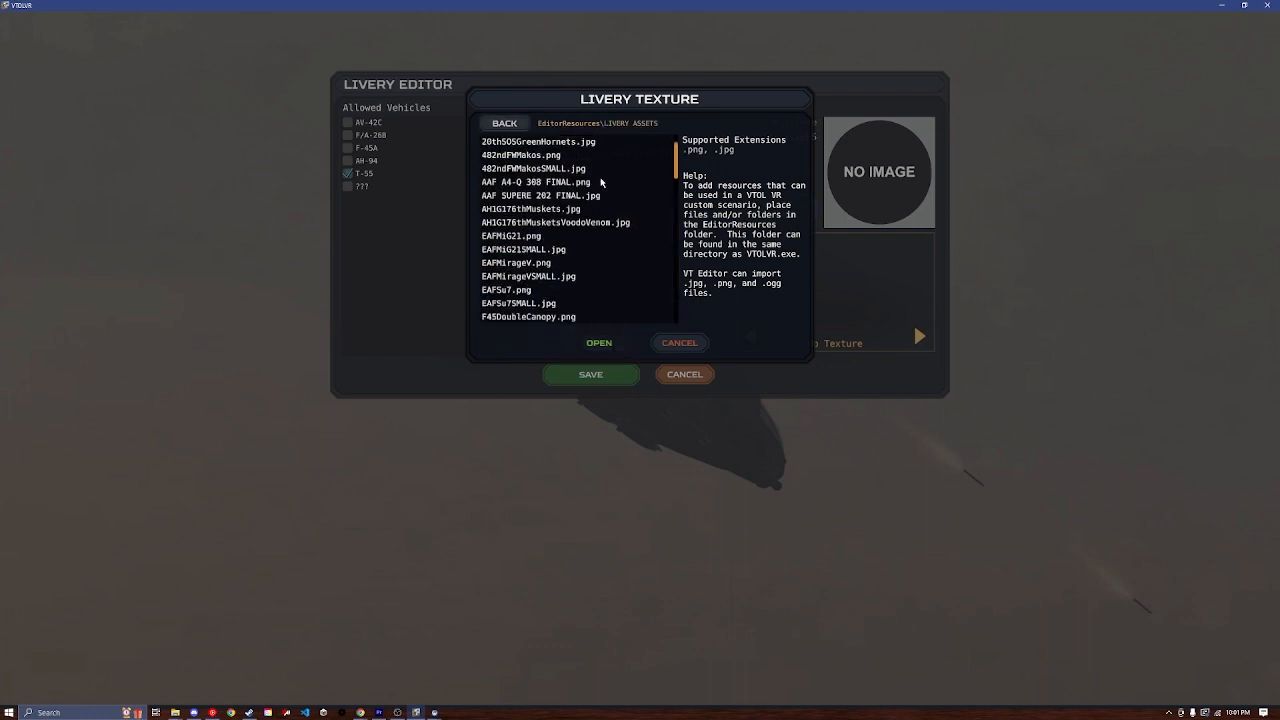
left_click_drag(677, 177, 648, 239)
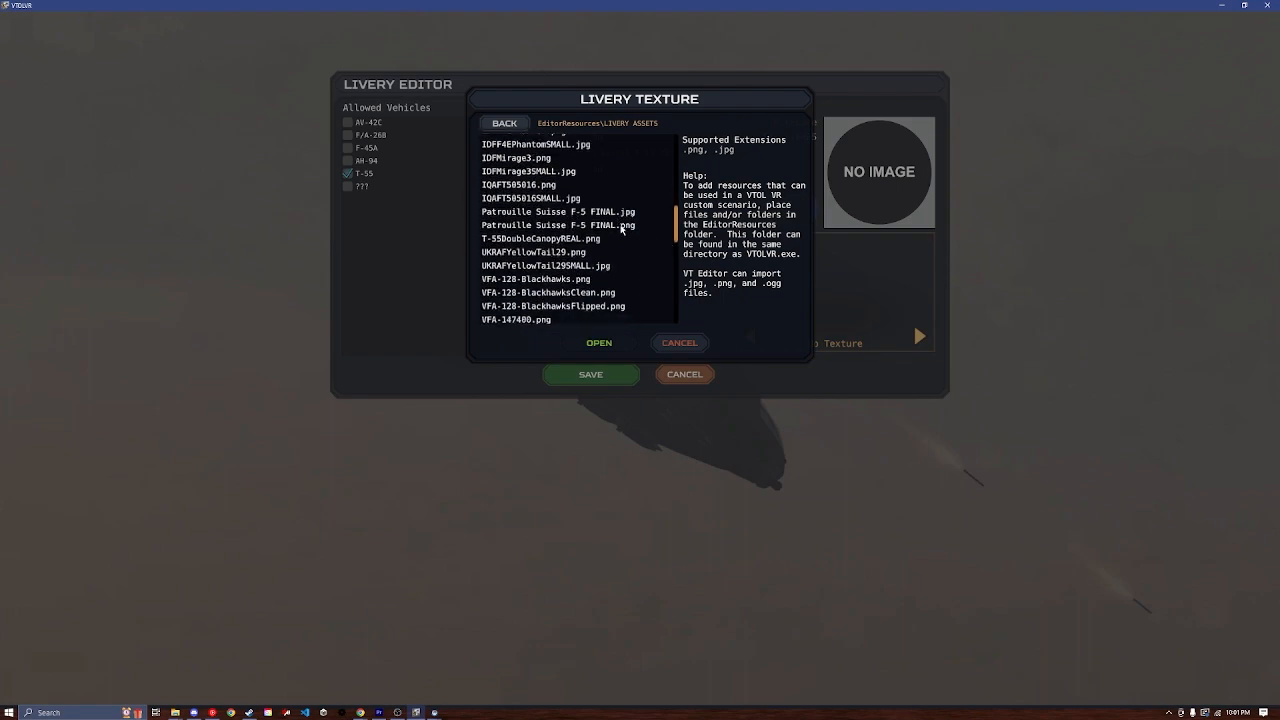
left_click(600, 212)
left_click(599, 343)
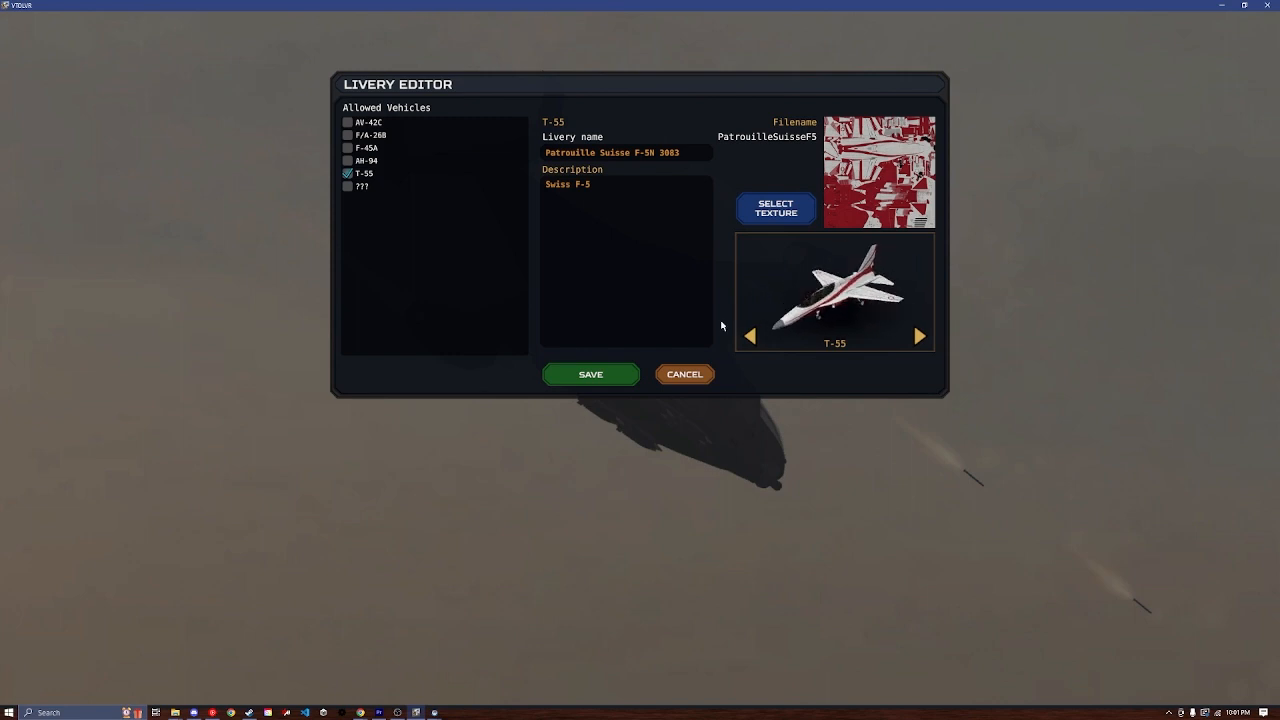
Step: Save the Patrouille Suisse F-5N 3083 livery and upload it to the Steam Workshop with Public visibility
left_click(622, 374)
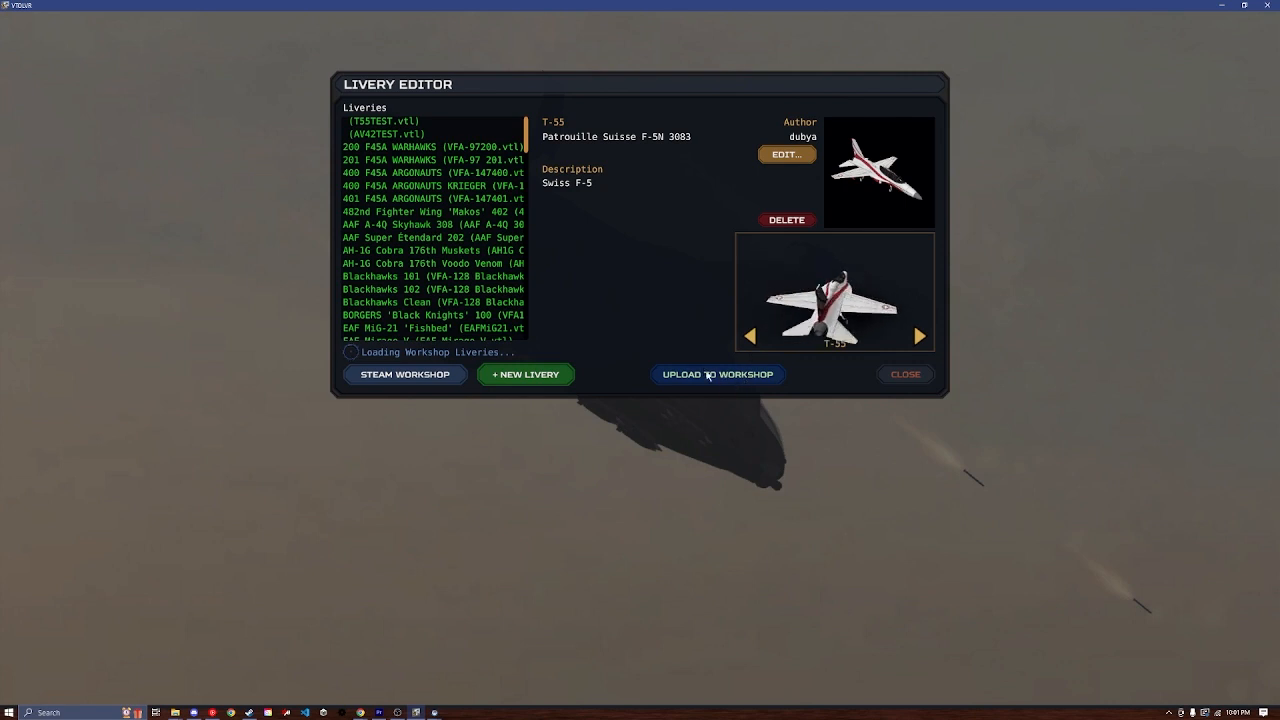
left_click(708, 375)
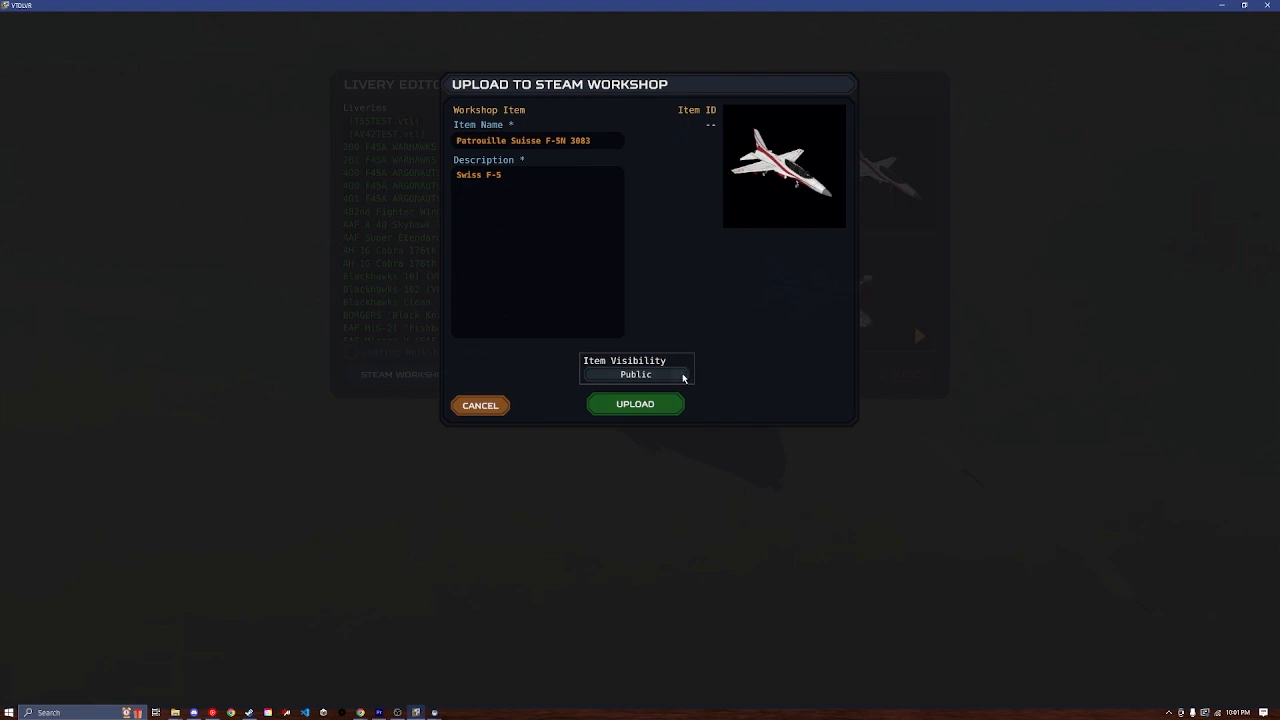
left_click(684, 377)
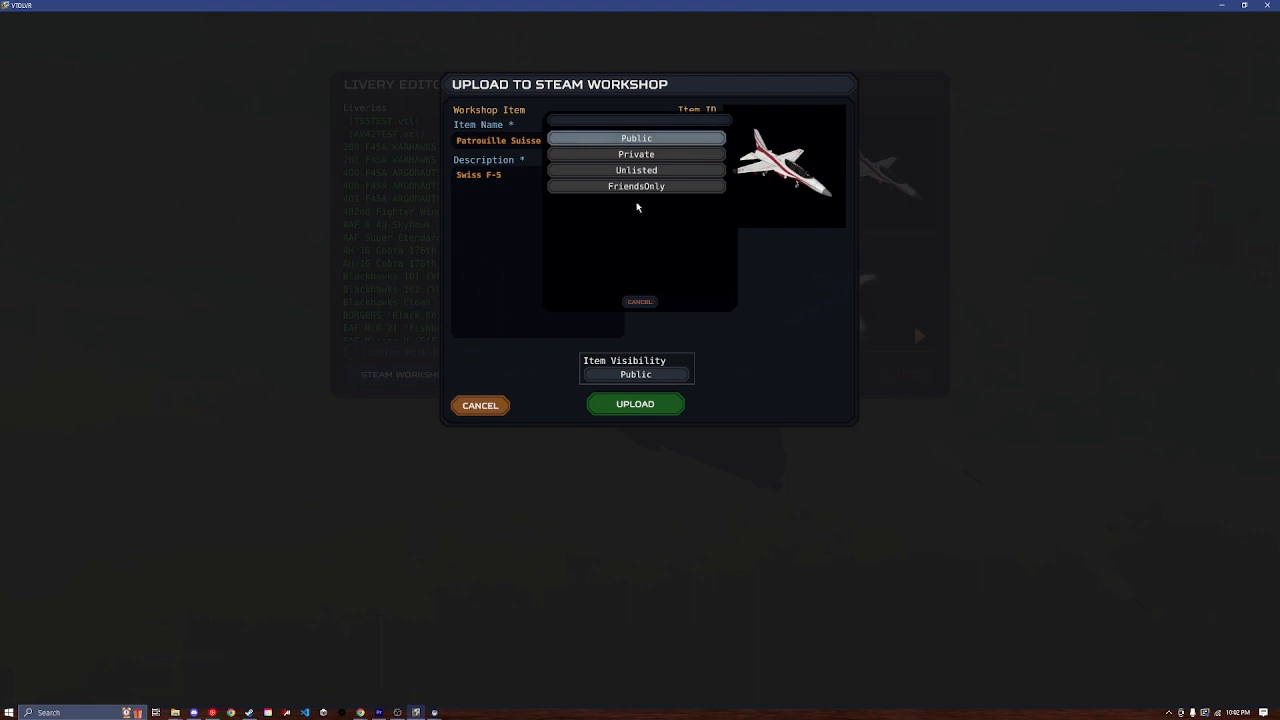
left_click(652, 143)
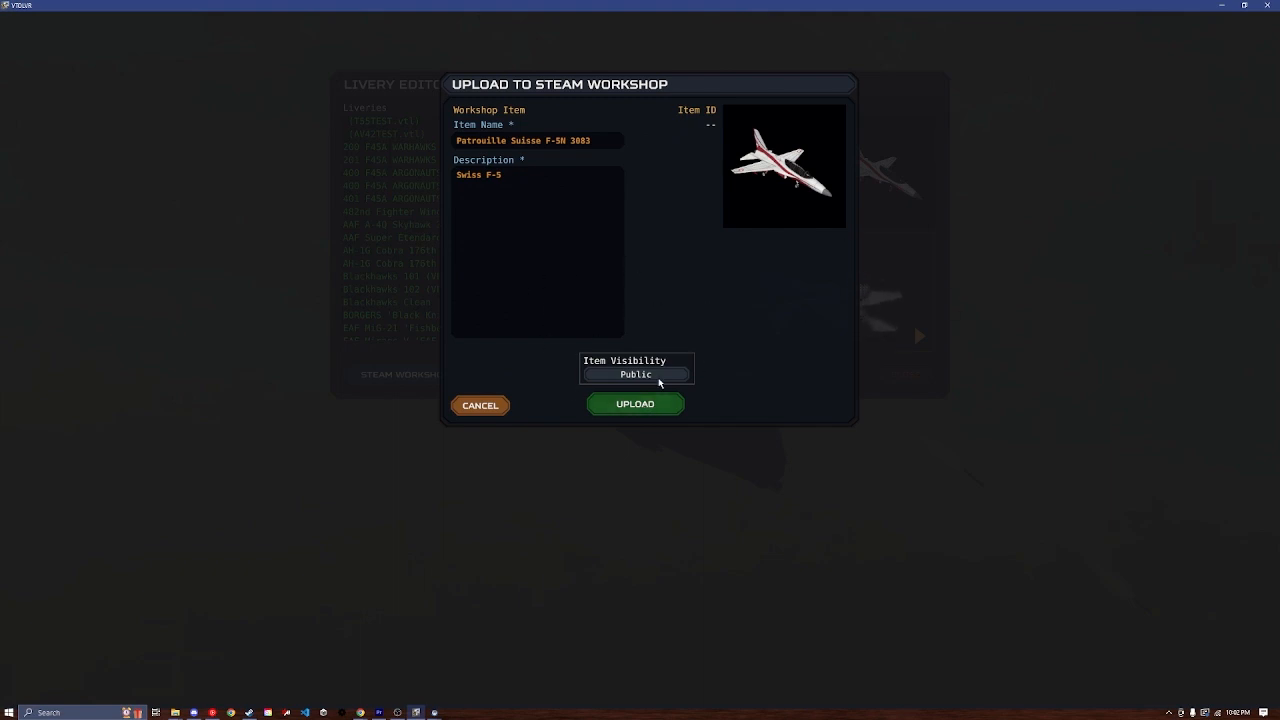
left_click(630, 404)
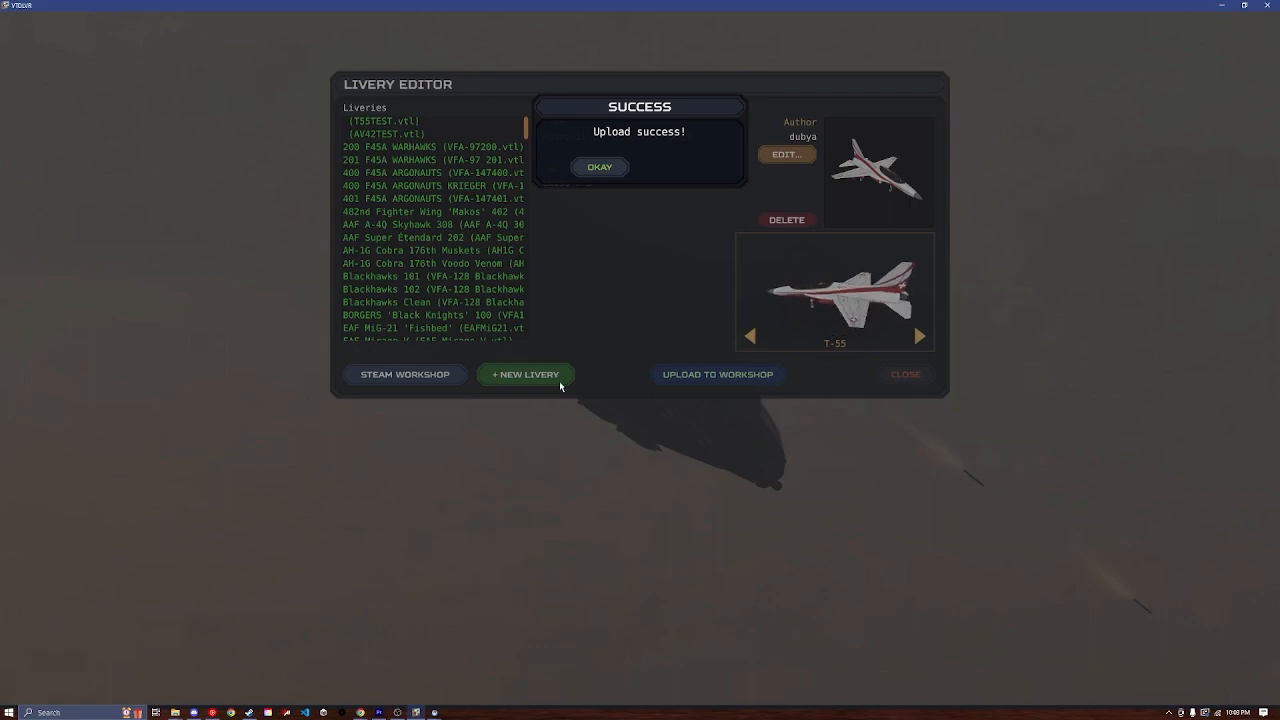
Step: Switch to Steam and check the acceptance status of the legal agreement linked from the Workshop's About page
left_click(249, 712)
mouse_move(148, 19)
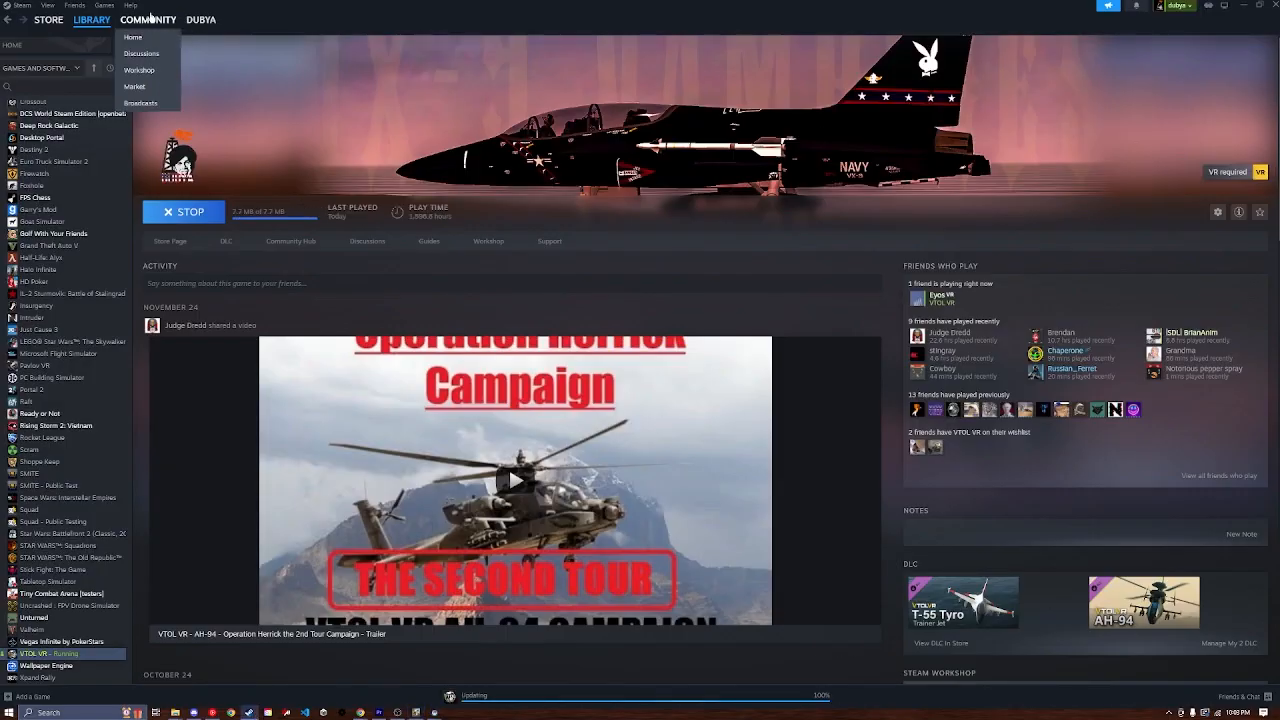
left_click(156, 72)
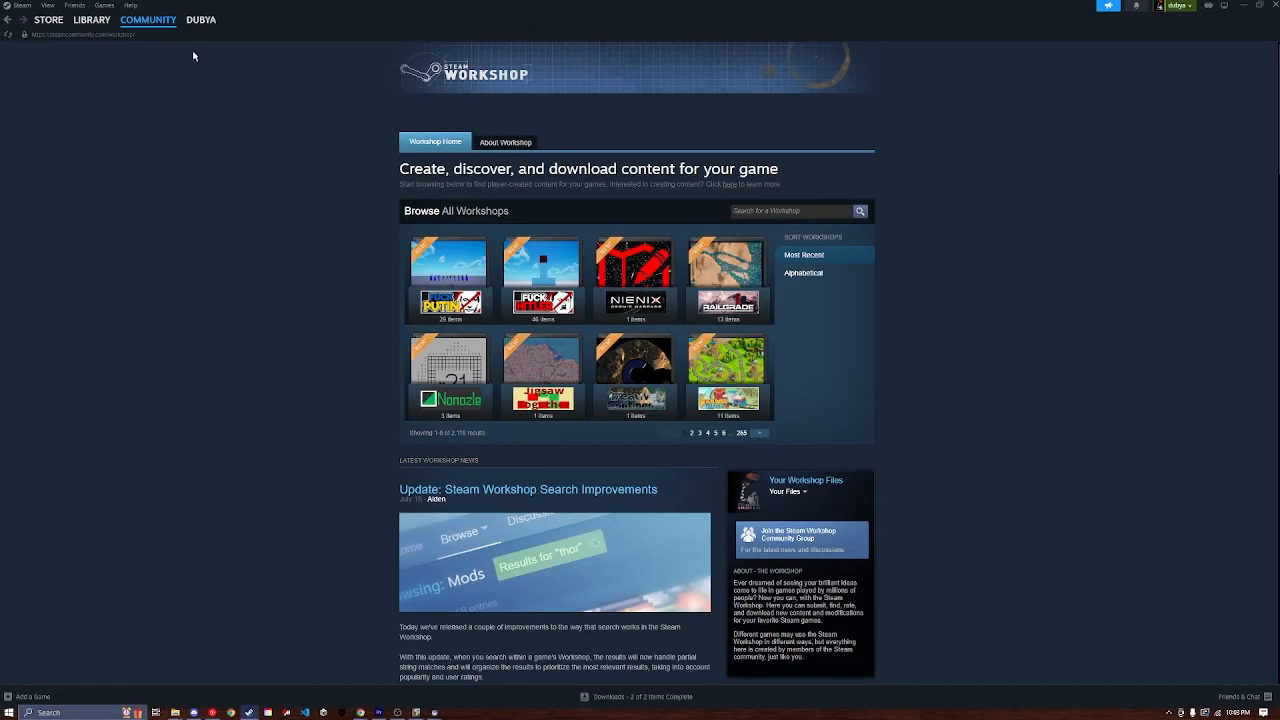
left_click(498, 142)
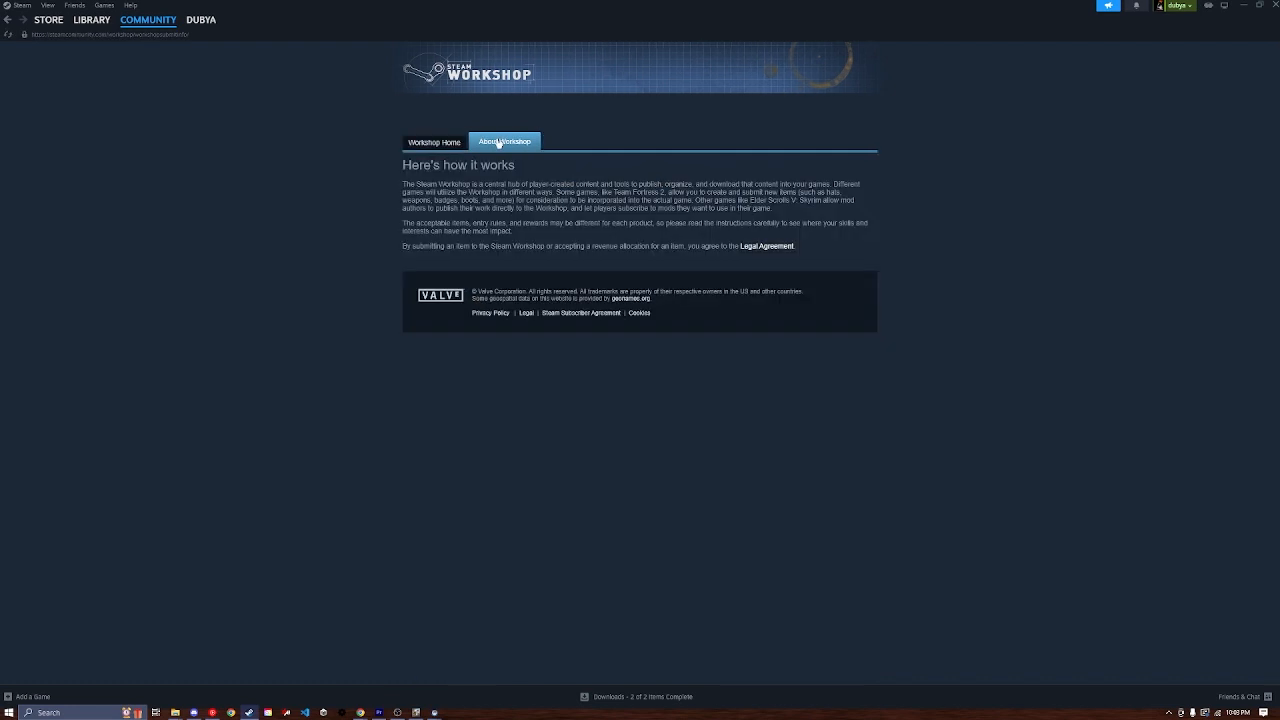
left_click(778, 246)
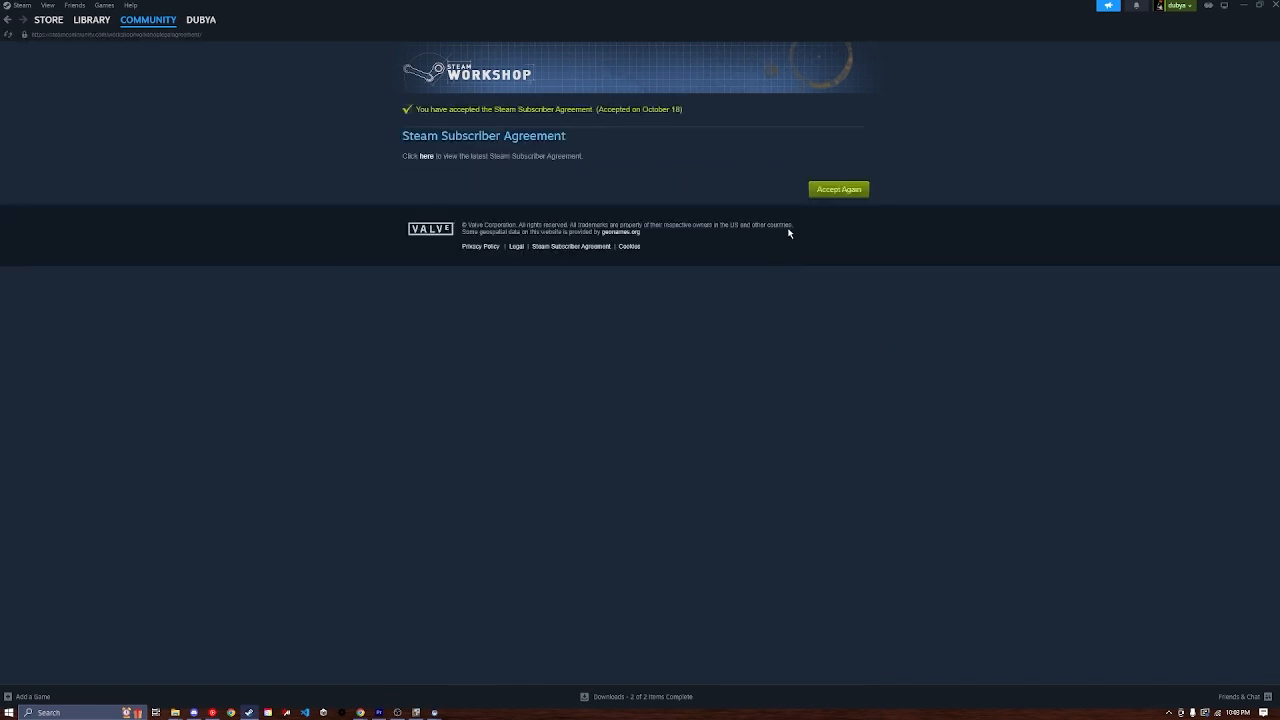
left_click_drag(531, 109, 682, 109)
left_click(579, 136)
Step: Leave Steam for VTOL VR's livery editor and dismiss the upload notice
mouse_move(92, 21)
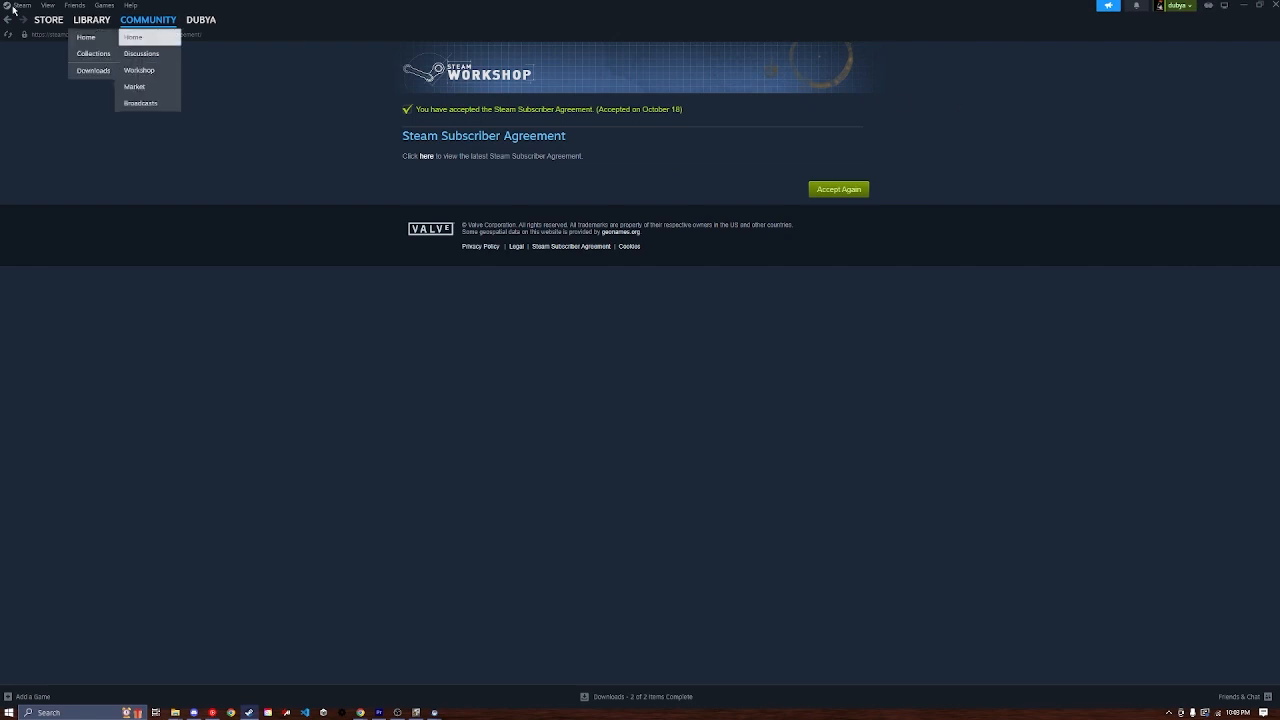
mouse_move(137, 24)
left_click(178, 20)
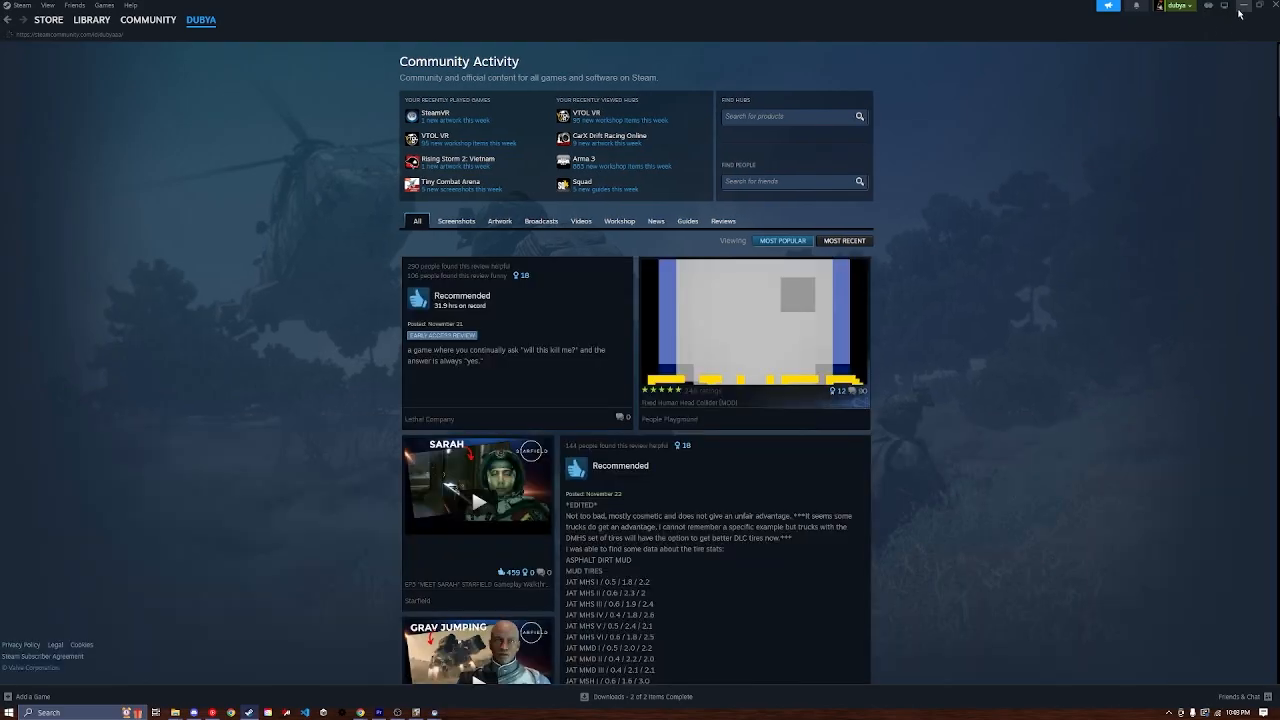
left_click(1243, 6)
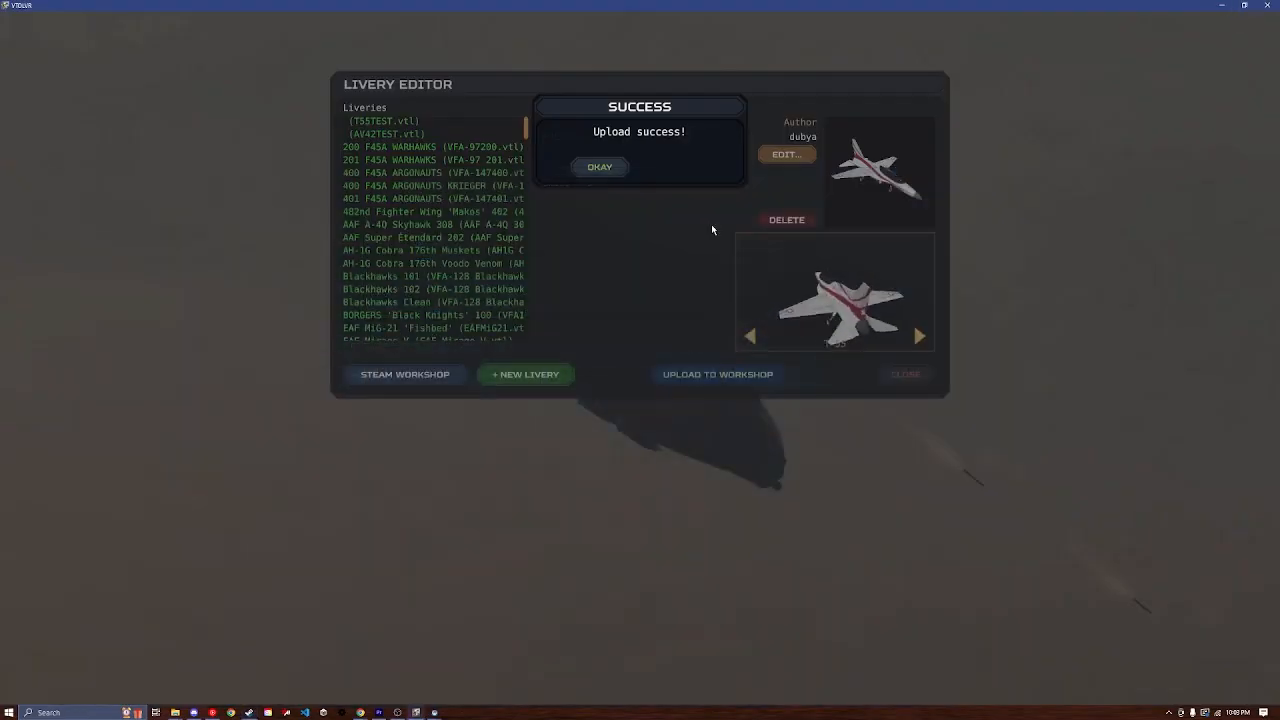
left_click(595, 163)
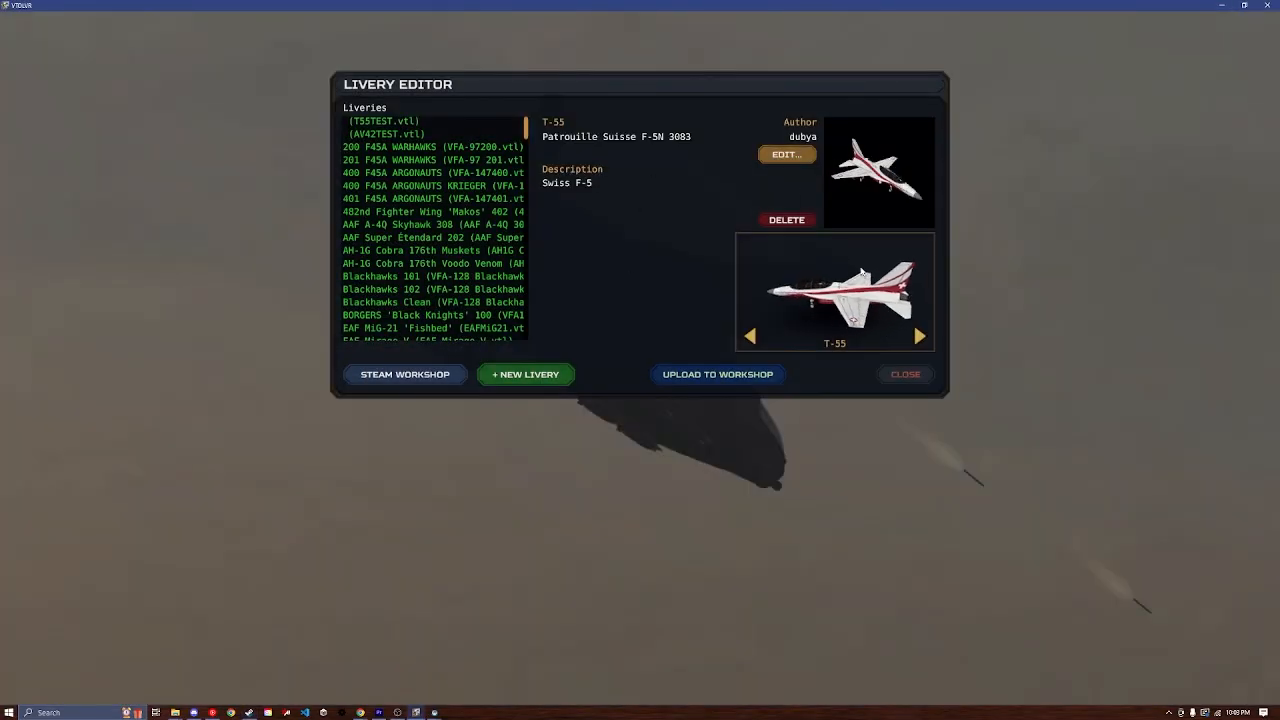